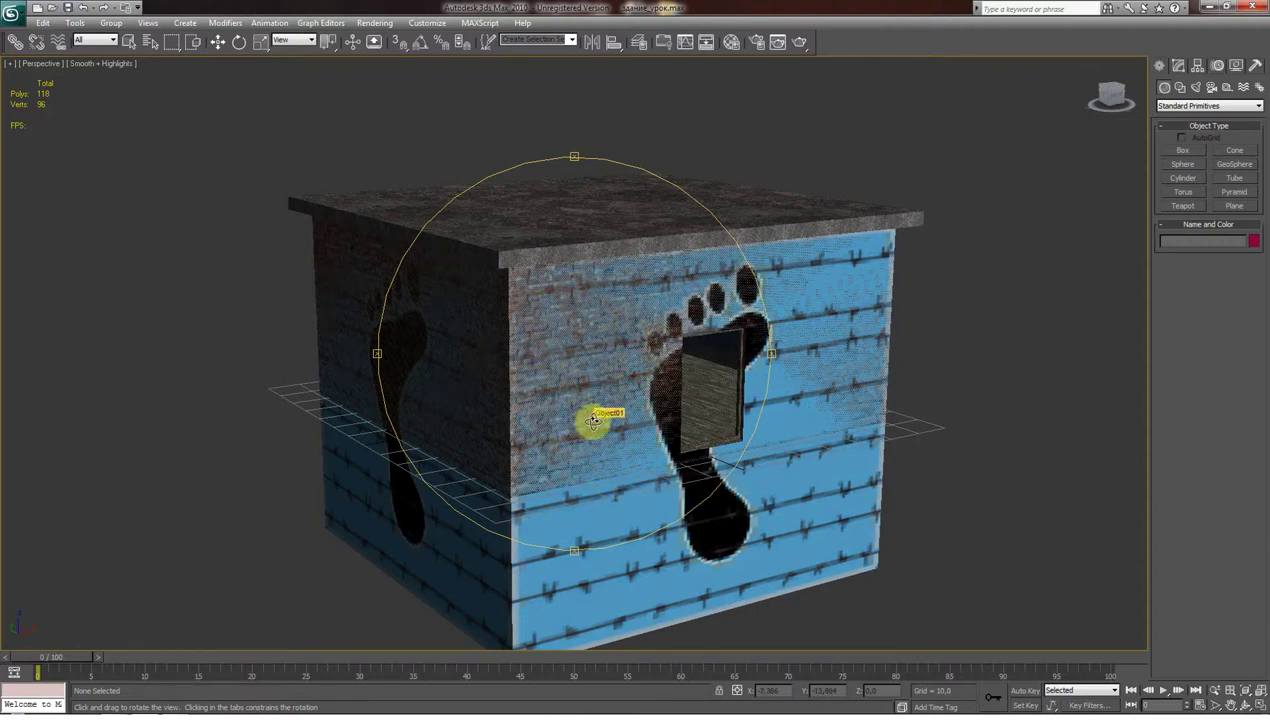
Orbit the view to face the hut's front wall and open the Material Editor showing wood_plank6.
{"action": "mouse_move", "coordinate": [592, 416]}
{"action": "left_mouse_down"}
{"action": "mouse_move", "coordinate": [558, 419]}
{"action": "mouse_move", "coordinate": [559, 446]}
{"action": "mouse_move", "coordinate": [539, 431]}
{"action": "mouse_move", "coordinate": [555, 419]}
{"action": "mouse_move", "coordinate": [536, 419]}
{"action": "left_mouse_up"}
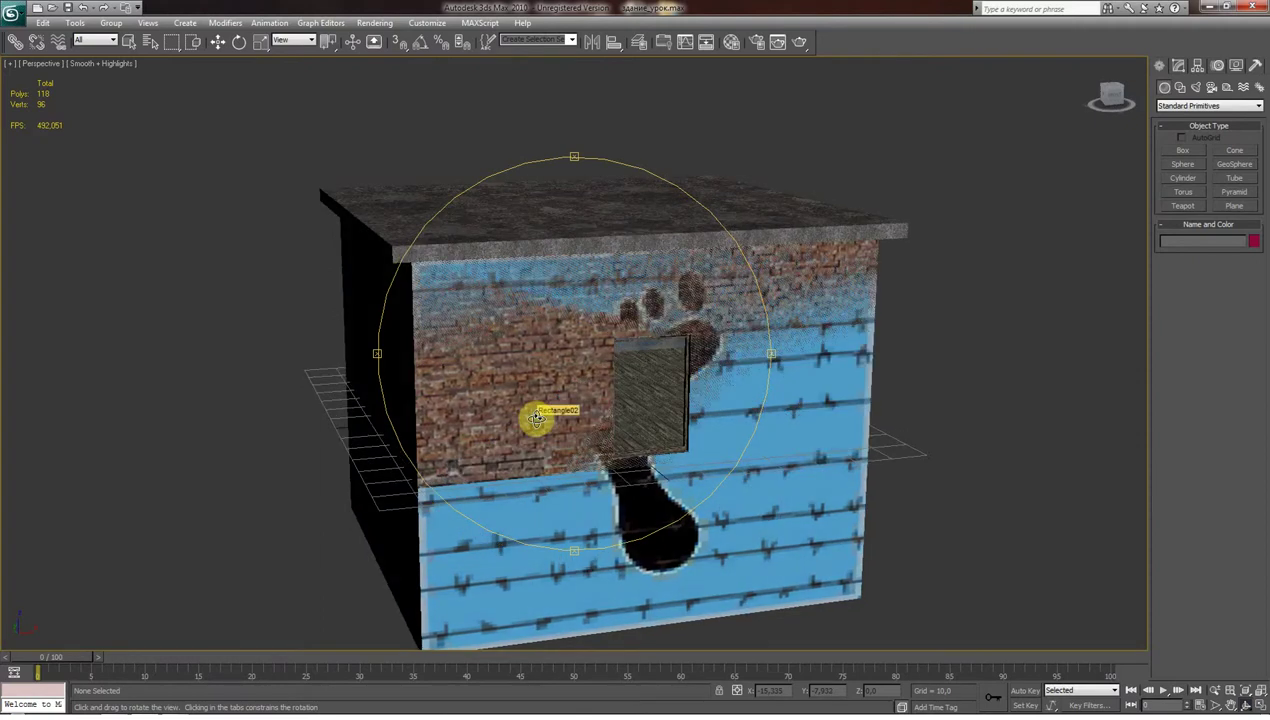
{"action": "left_click_drag", "start_coordinate": [539, 404], "coordinate": [542, 405]}
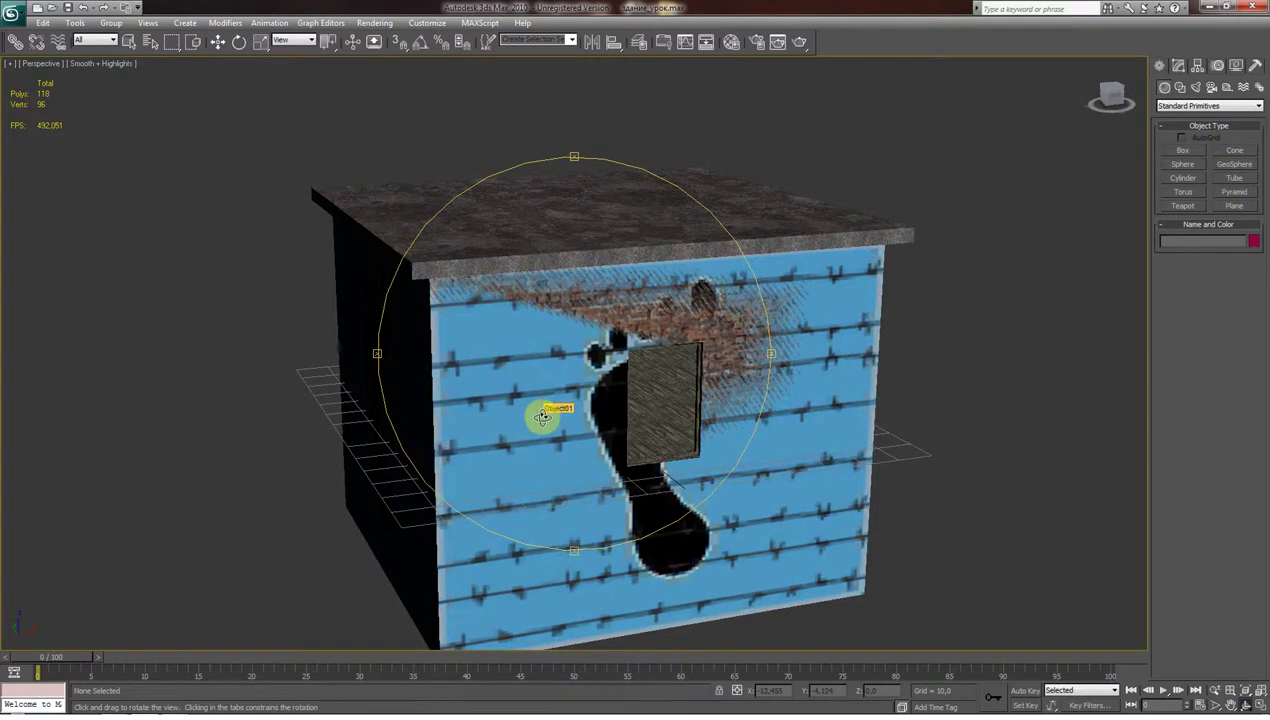
{"action": "left_click_drag", "start_coordinate": [631, 337], "coordinate": [641, 335]}
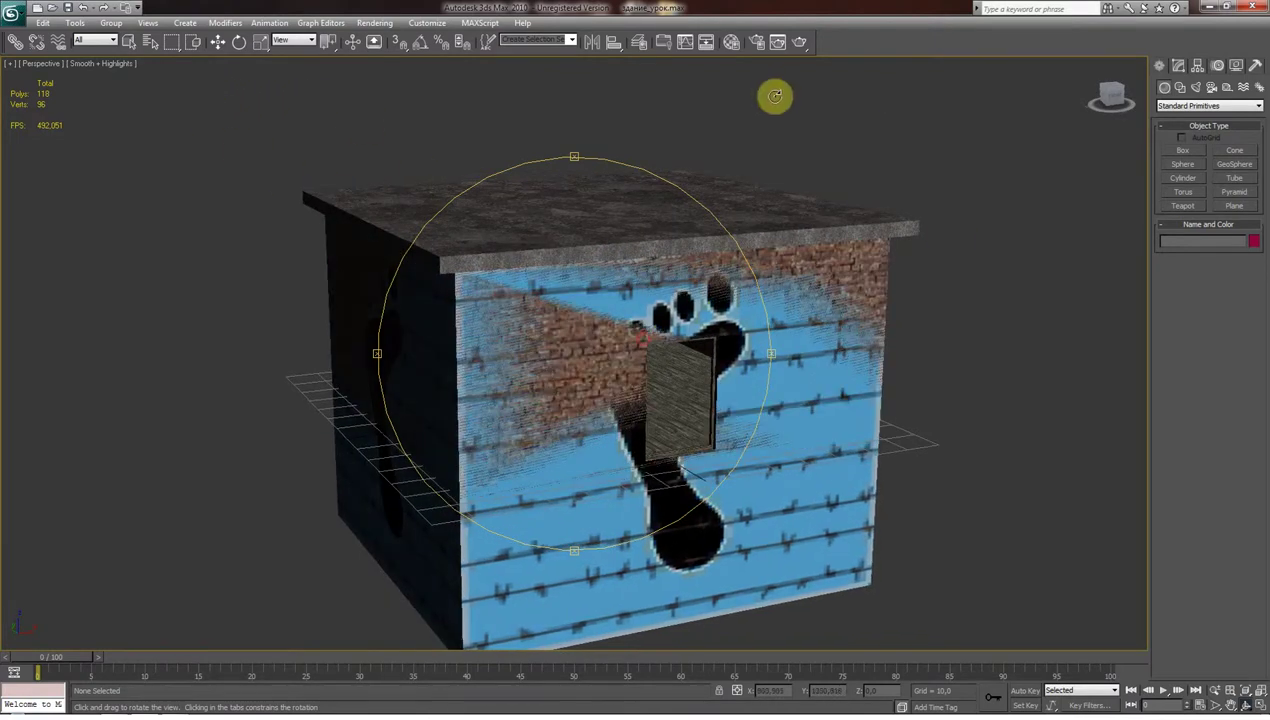
{"action": "left_click", "coordinate": [732, 45]}
{"action": "left_click_drag", "start_coordinate": [185, 93], "coordinate": [155, 87]}
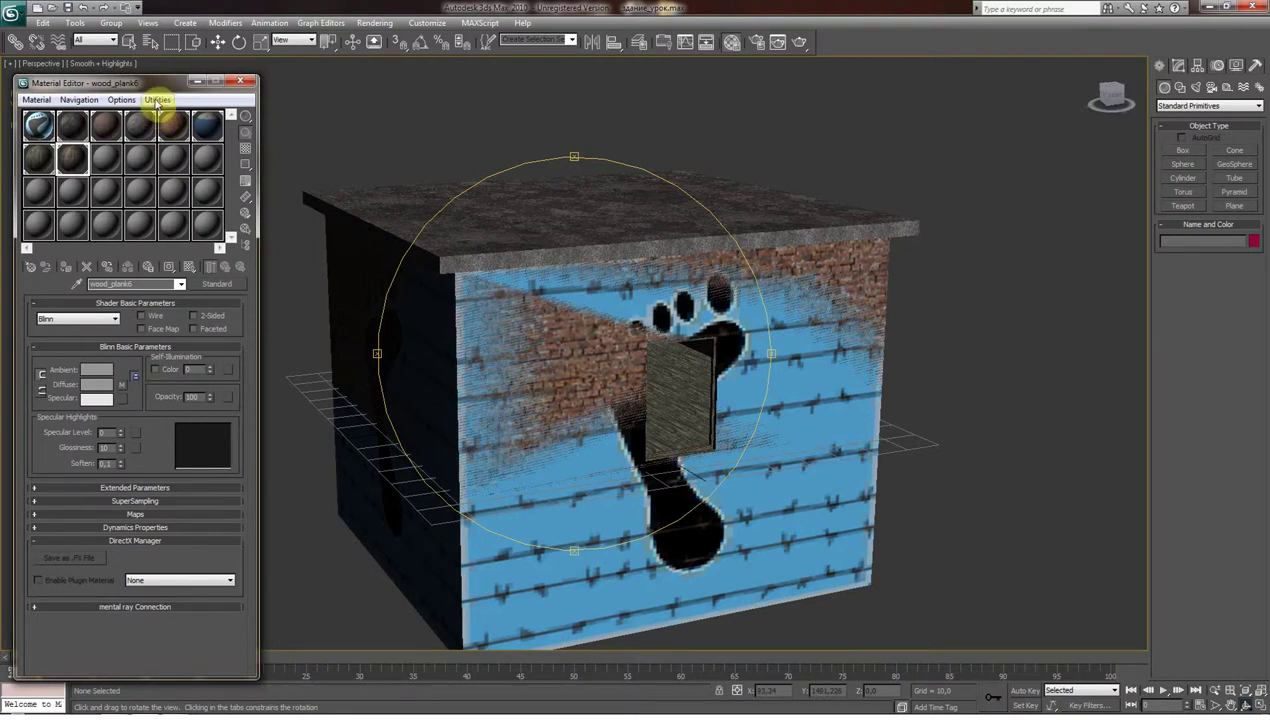
Reset all Material Editor sample slots to blank and make slot 1 active.
{"action": "left_click", "coordinate": [156, 100]}
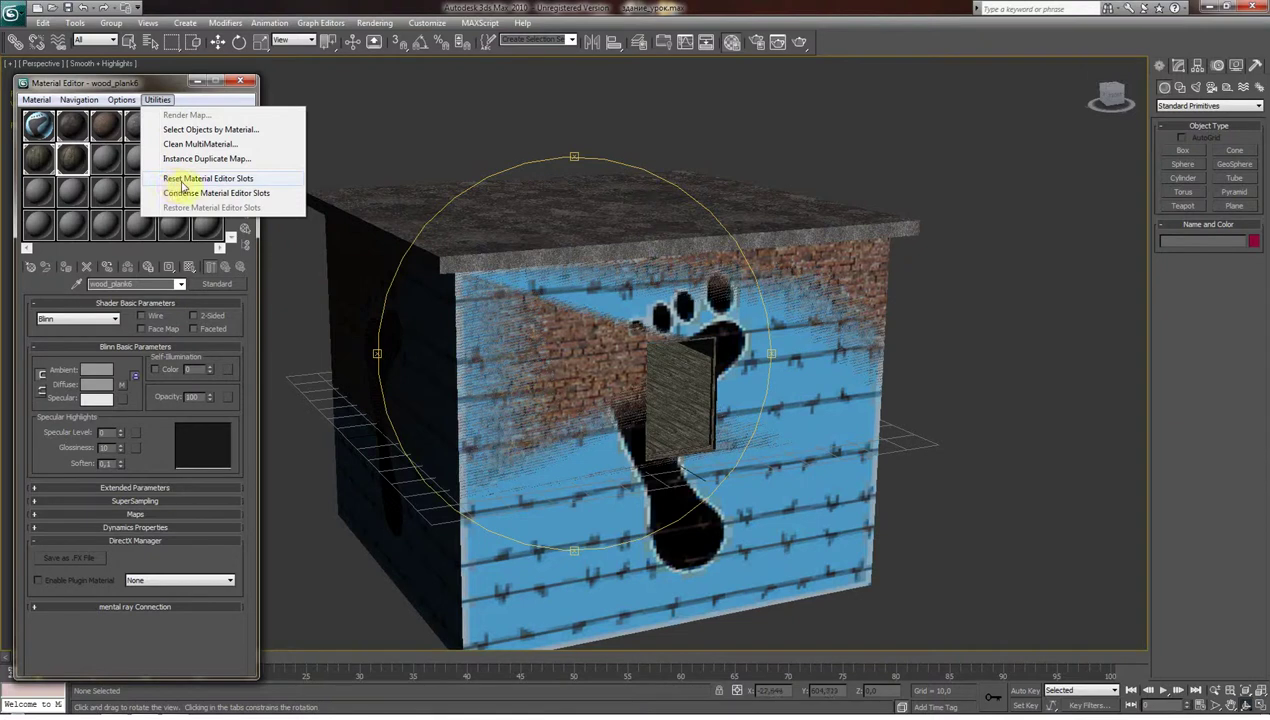
{"action": "left_click", "coordinate": [181, 180]}
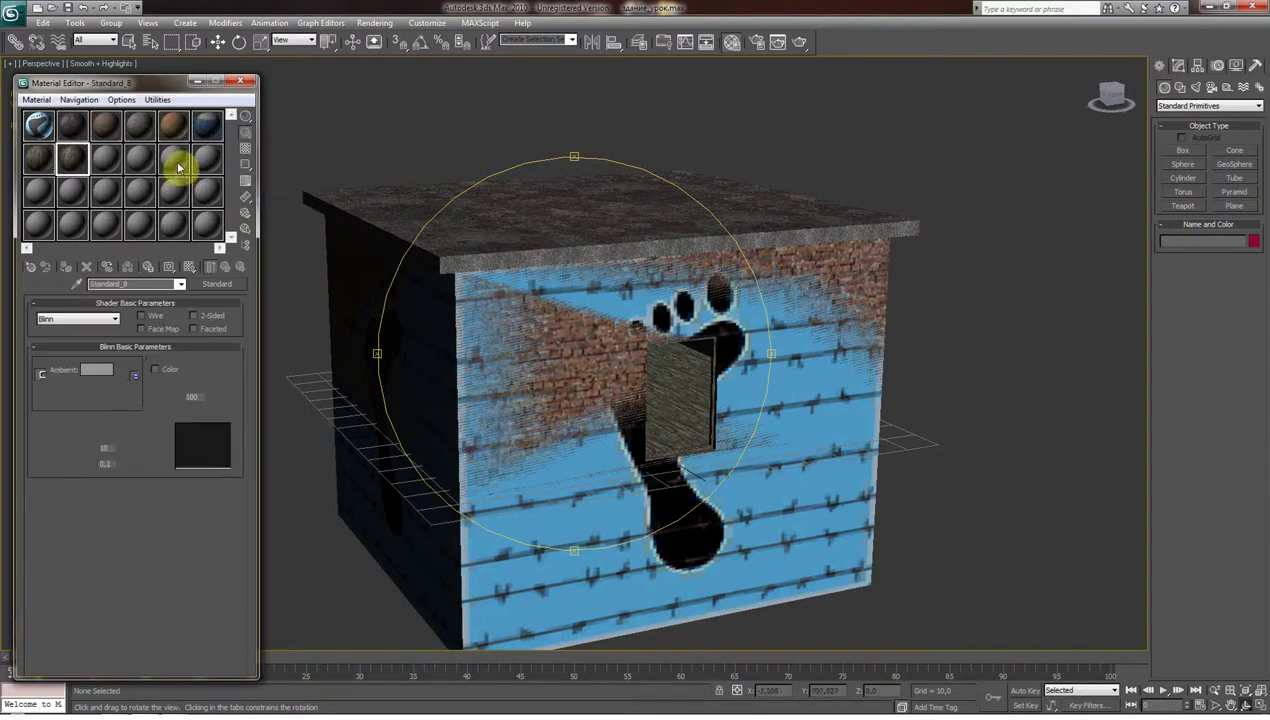
{"action": "left_click", "coordinate": [34, 128]}
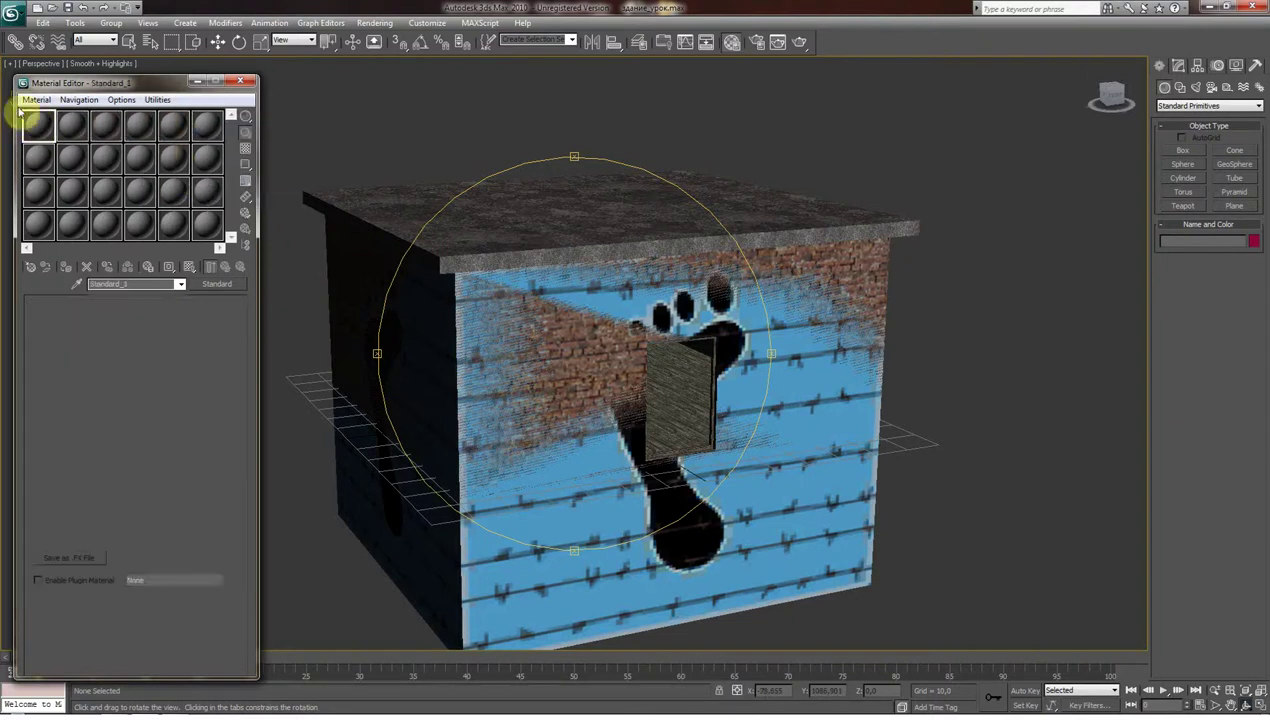
Browse scene materials via Get Material with Browse From set to Scene, then open Schematic View.
{"action": "left_click", "coordinate": [30, 273]}
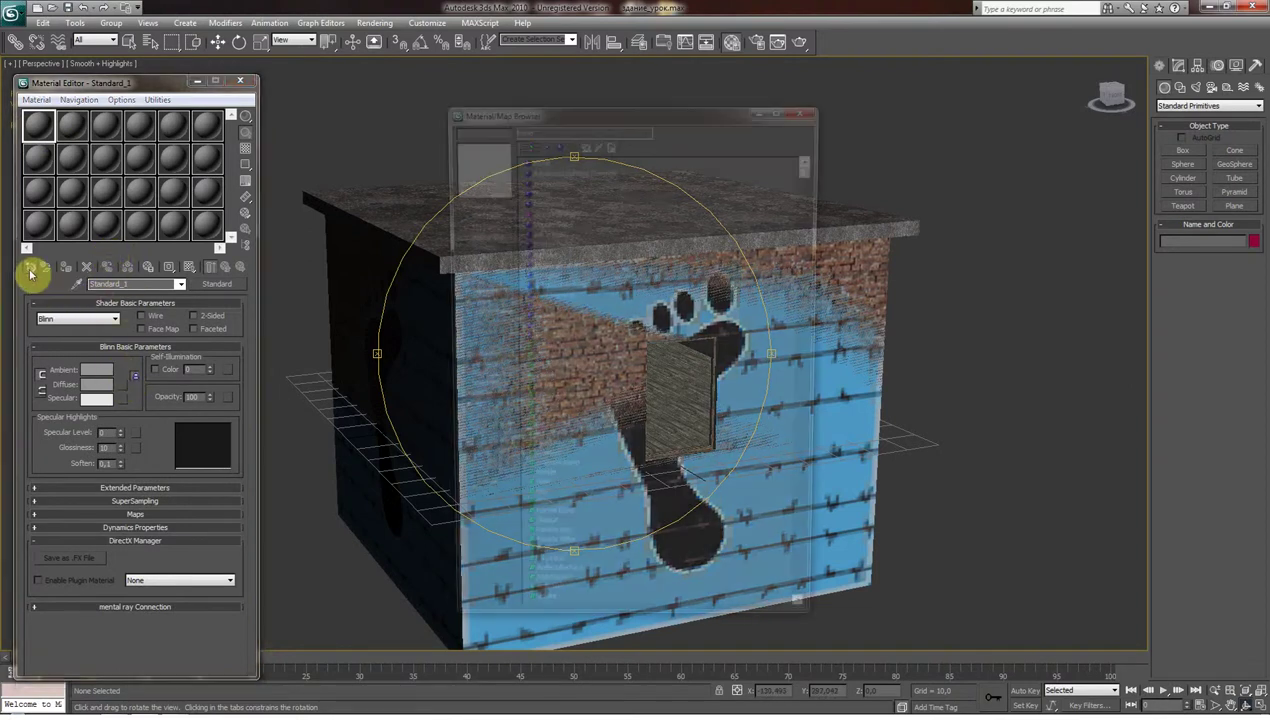
{"action": "left_click", "coordinate": [458, 259]}
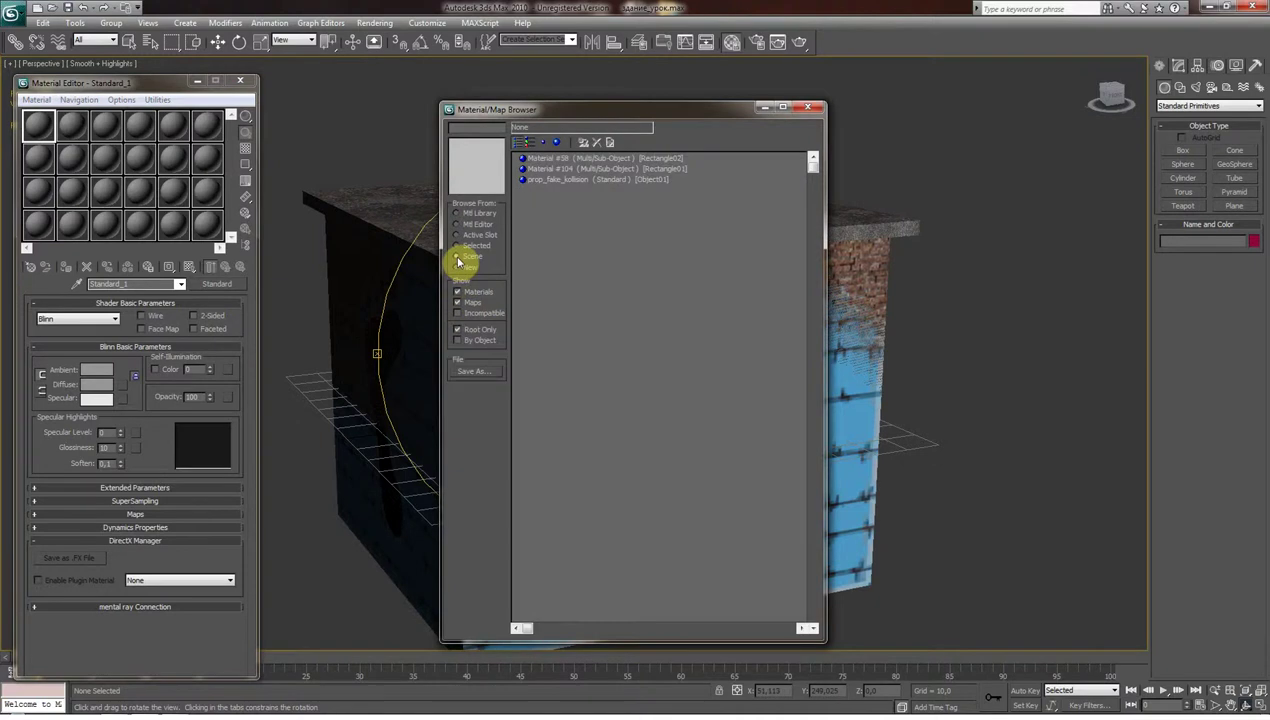
{"action": "left_click_drag", "start_coordinate": [580, 115], "coordinate": [772, 105]}
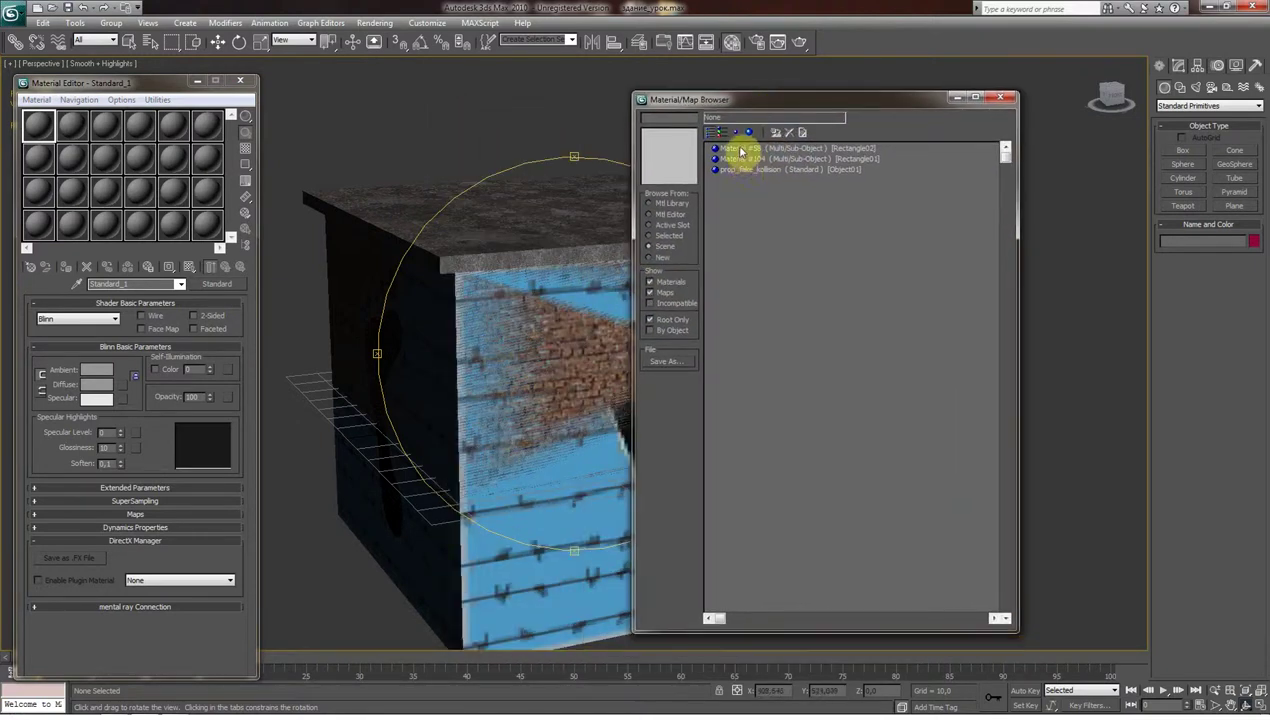
{"action": "mouse_move", "coordinate": [745, 170]}
{"action": "left_mouse_down"}
{"action": "mouse_move", "coordinate": [518, 260]}
{"action": "mouse_move", "coordinate": [492, 302]}
{"action": "left_mouse_up"}
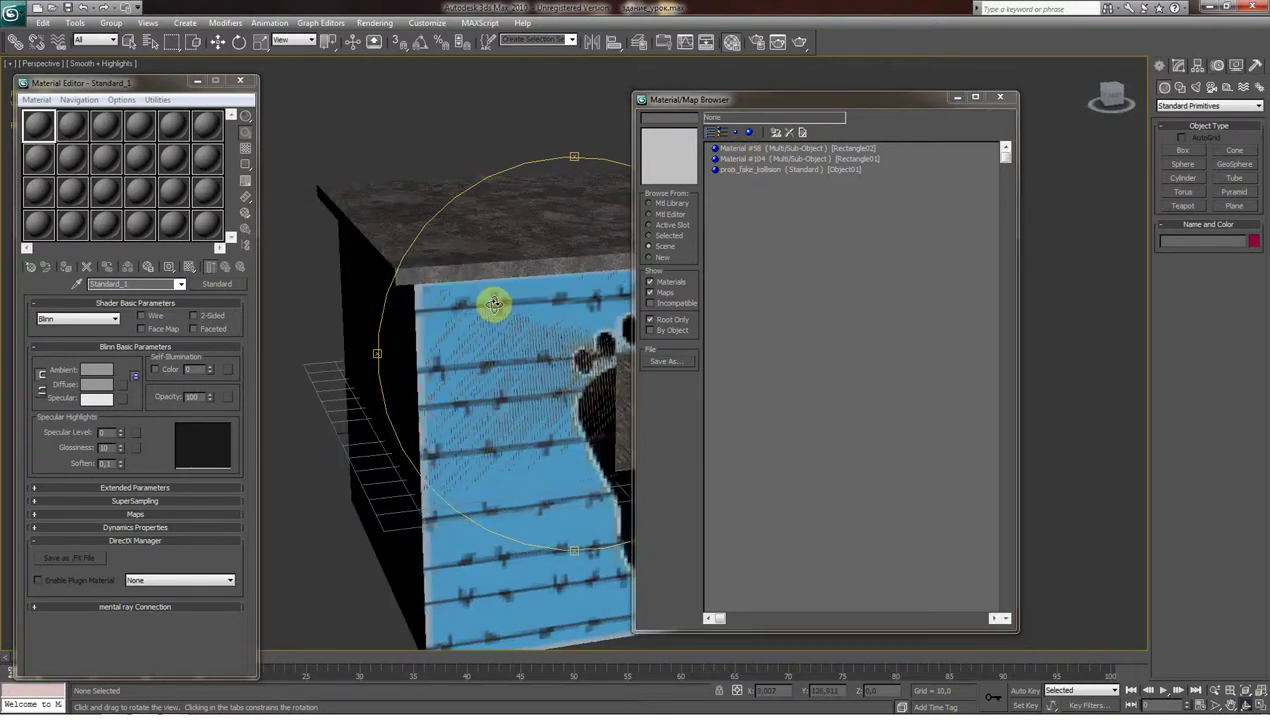
{"action": "left_click", "coordinate": [704, 42]}
{"action": "left_click", "coordinate": [435, 108]}
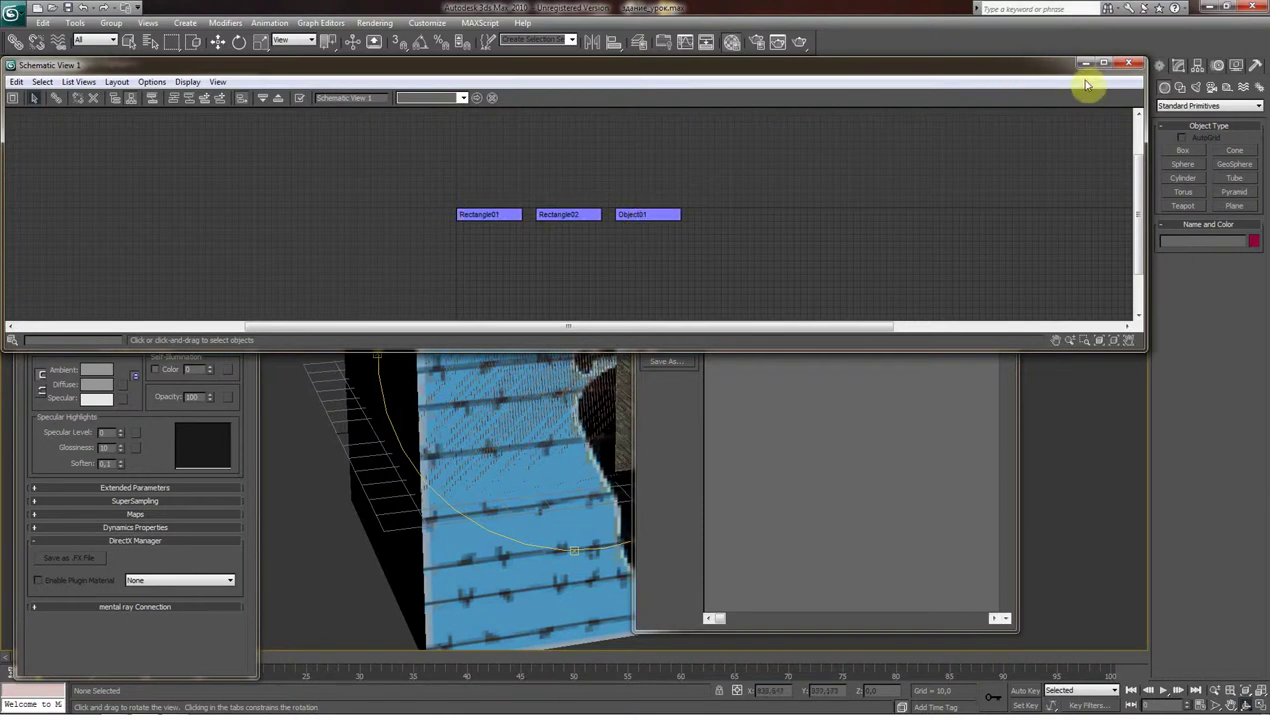
Load Material #58, Material #104 and prop_fake_kollision into sample slots 1, 2 and 3.
{"action": "left_click", "coordinate": [1127, 66]}
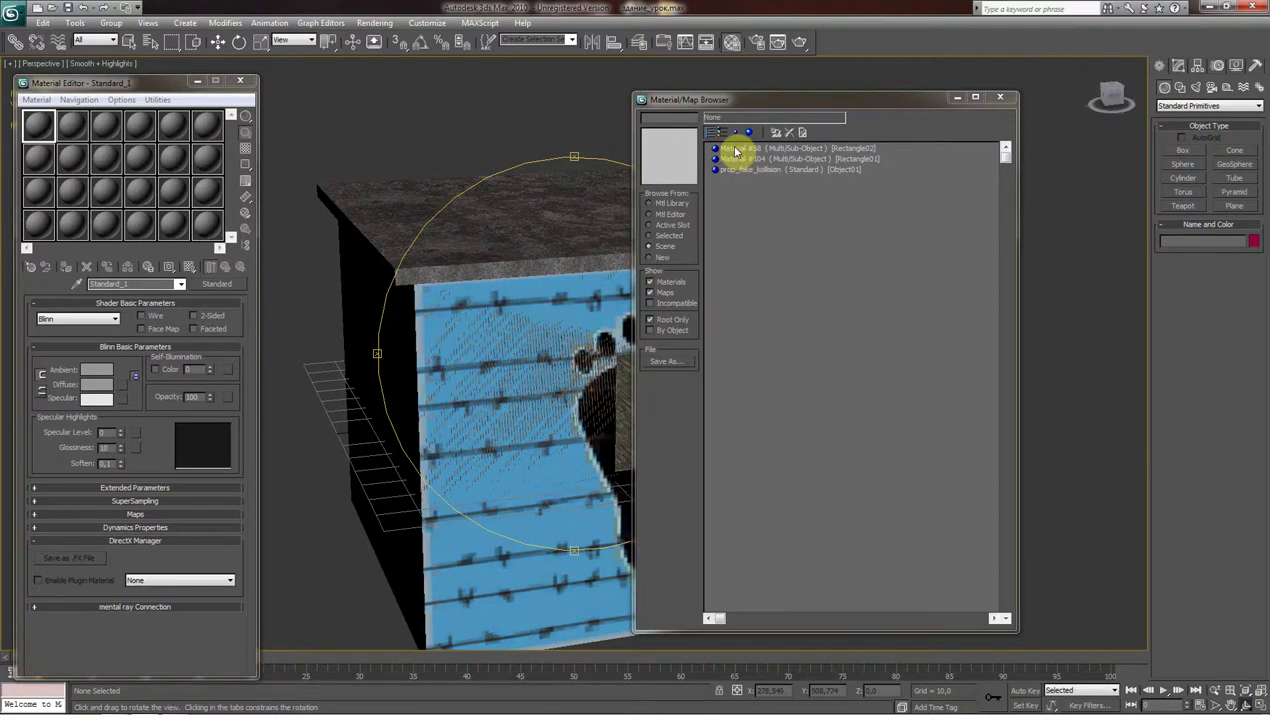
{"action": "double_click", "coordinate": [735, 150]}
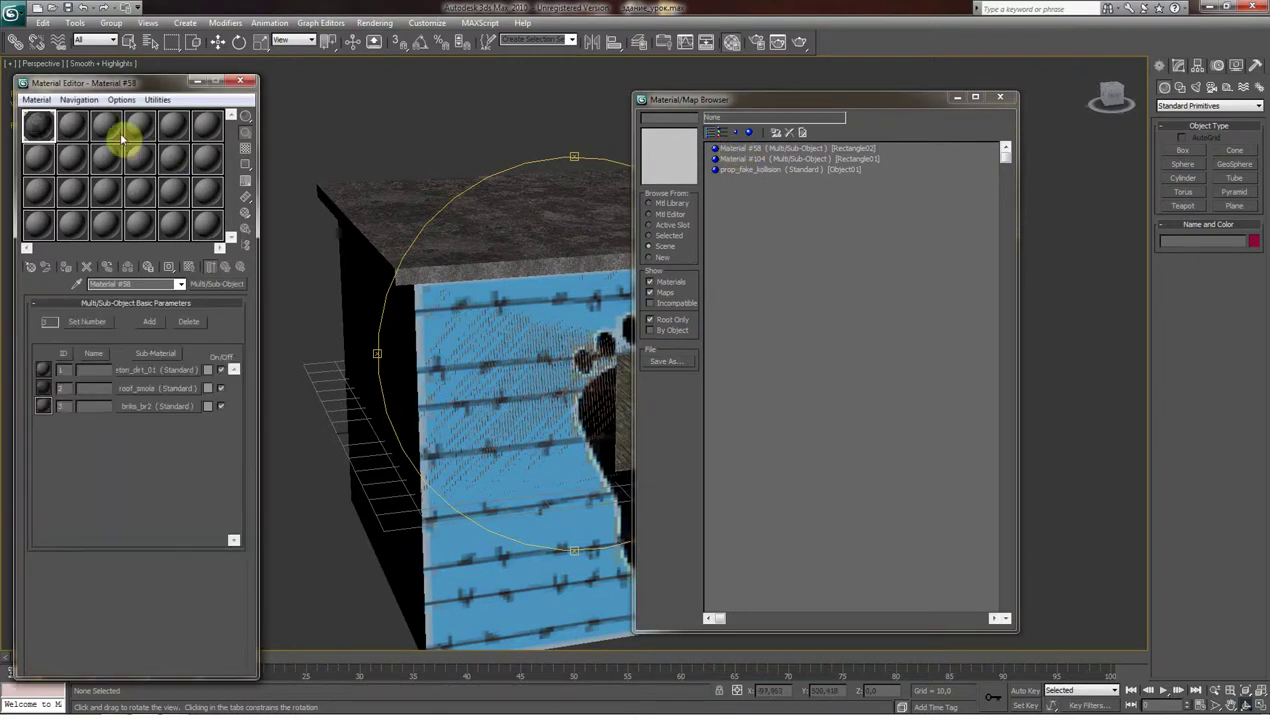
{"action": "left_click", "coordinate": [75, 135]}
{"action": "left_click", "coordinate": [735, 159]}
{"action": "double_click", "coordinate": [735, 160]}
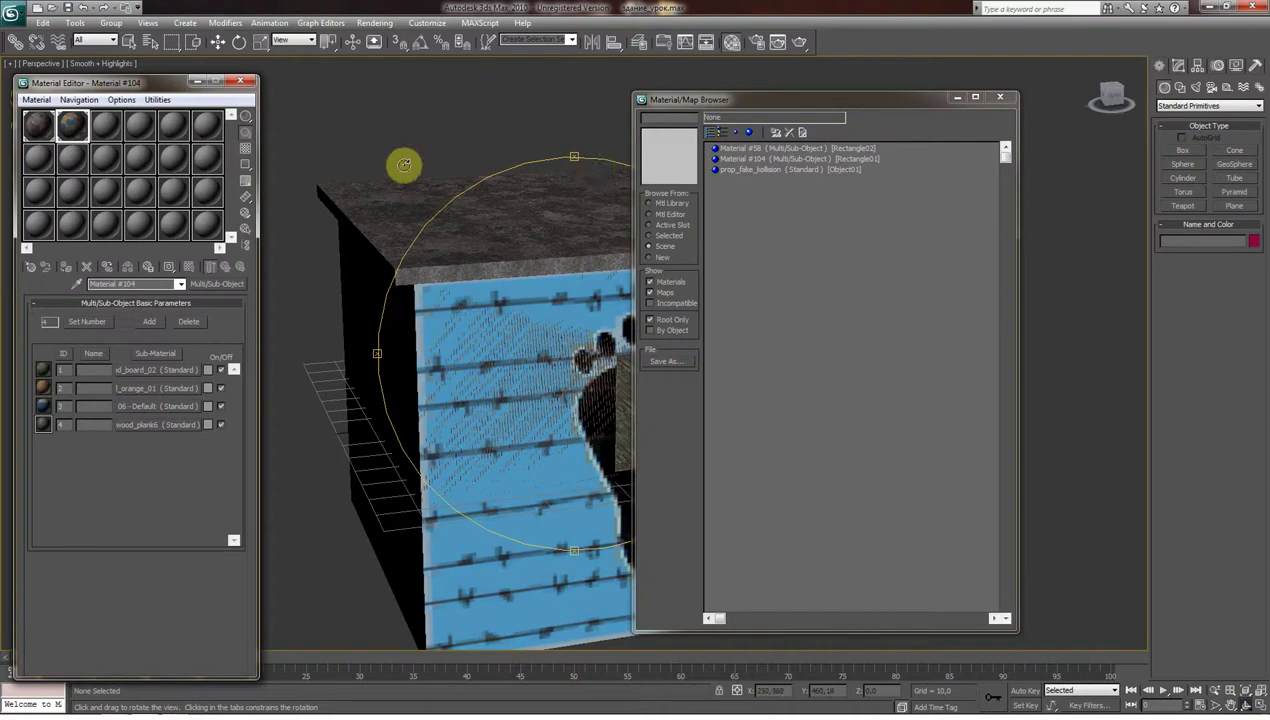
{"action": "left_click", "coordinate": [108, 138]}
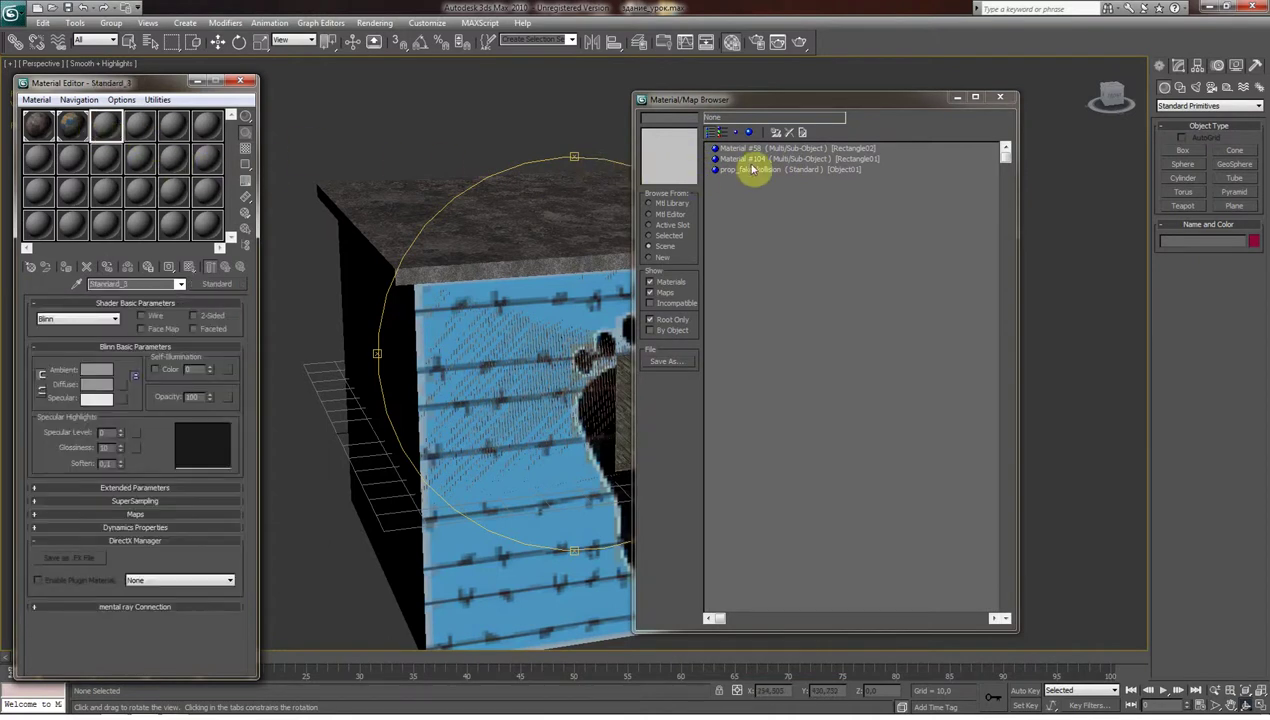
{"action": "double_click", "coordinate": [740, 160]}
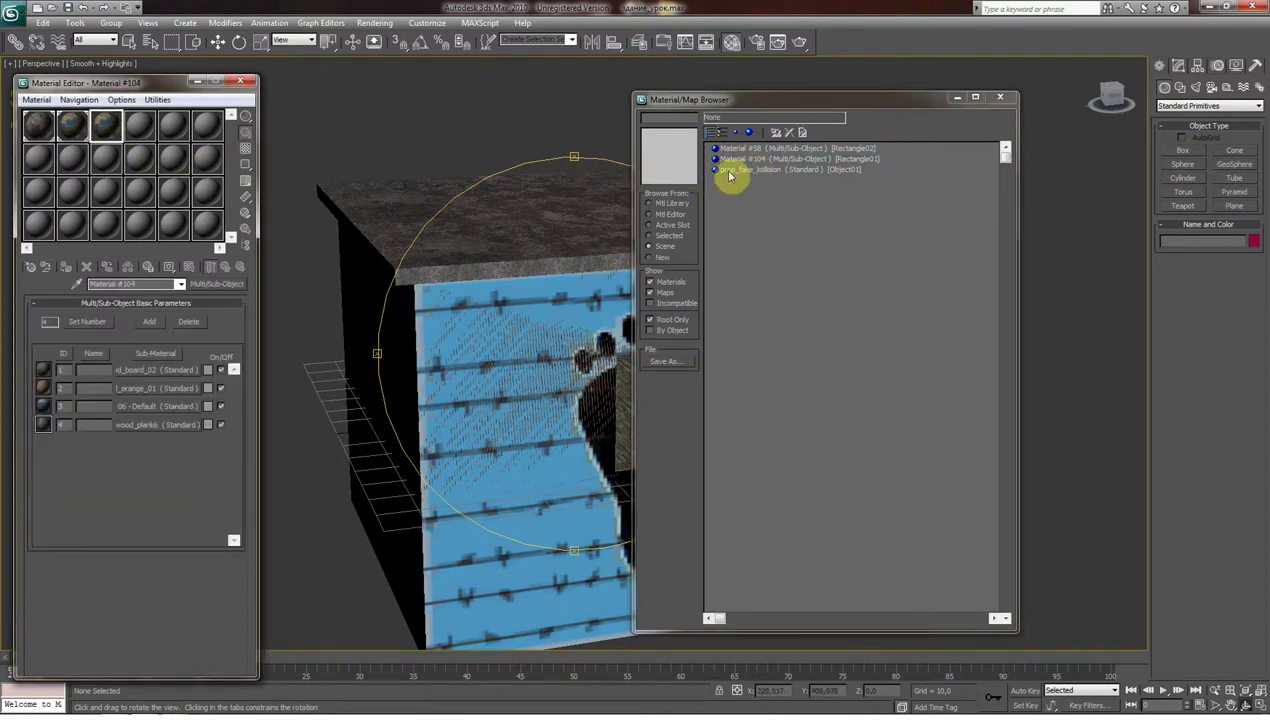
{"action": "double_click", "coordinate": [729, 172]}
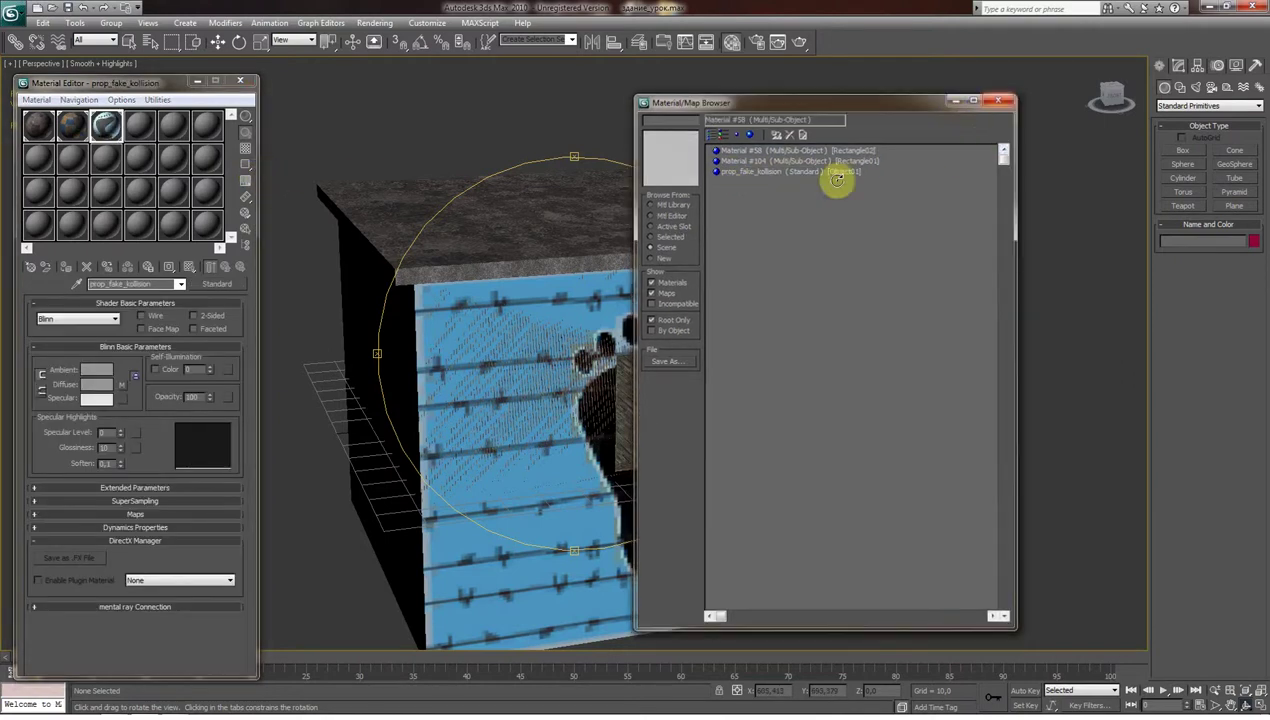
{"action": "left_click", "coordinate": [1000, 97]}
Check the three materials in the Material/Map Navigator with large thumbnails, then close the editor.
{"action": "left_click", "coordinate": [70, 125]}
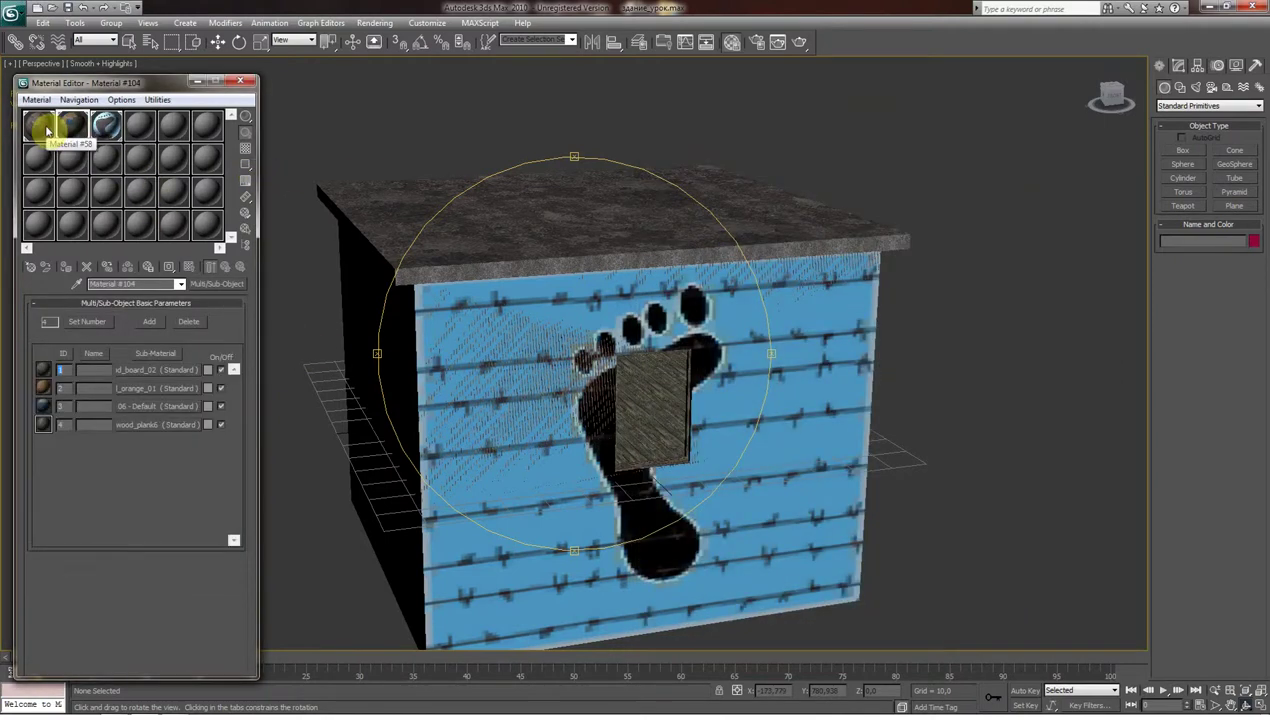
{"action": "left_click", "coordinate": [44, 130]}
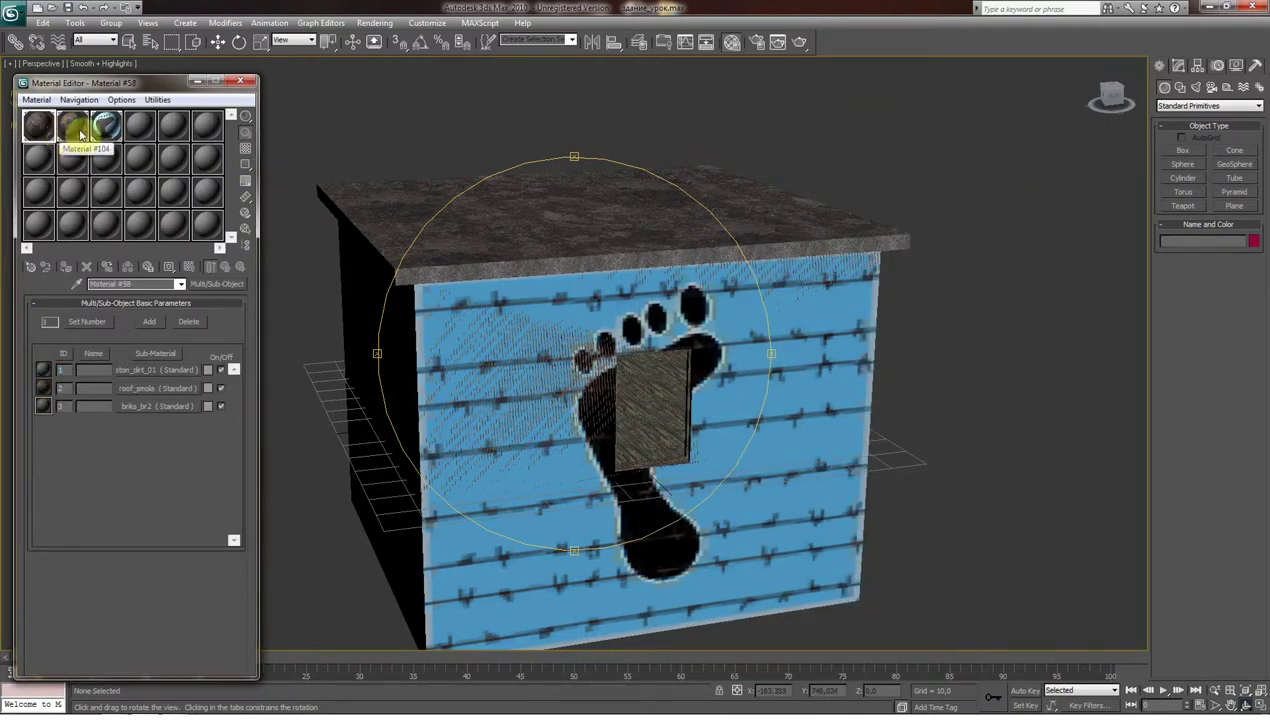
{"action": "left_click", "coordinate": [244, 250]}
{"action": "left_click", "coordinate": [447, 163]}
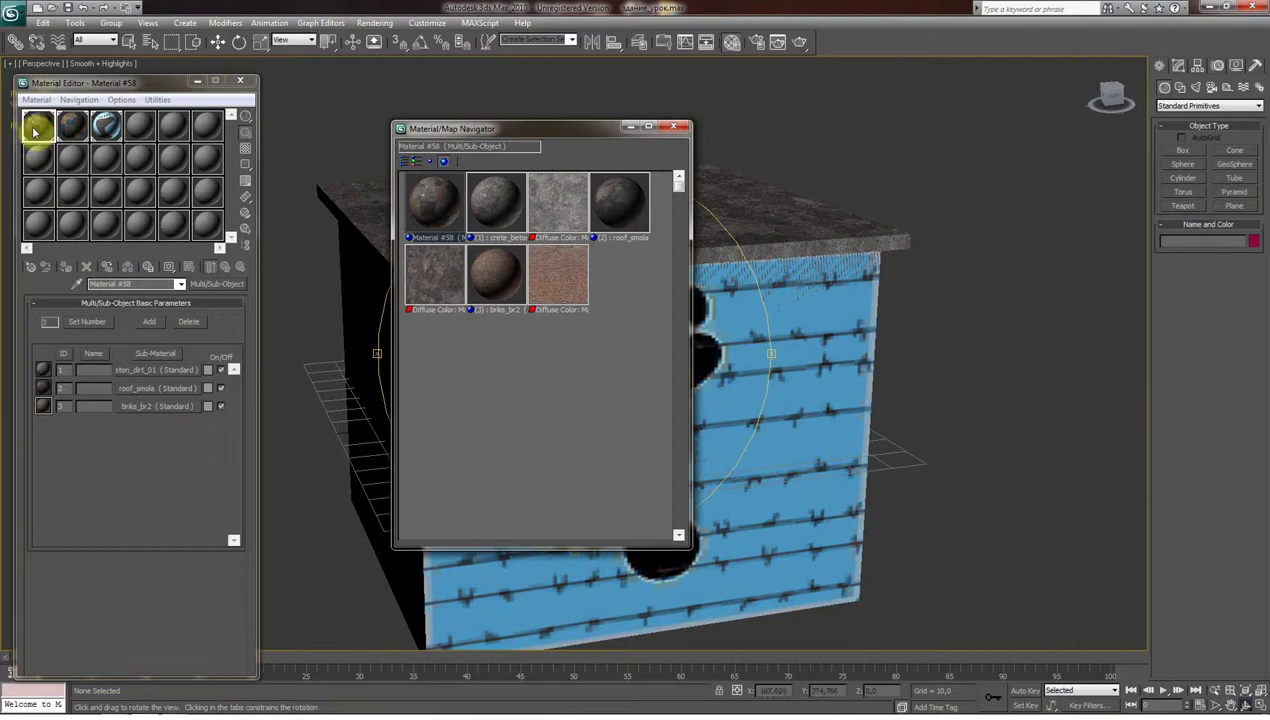
{"action": "left_click", "coordinate": [72, 125]}
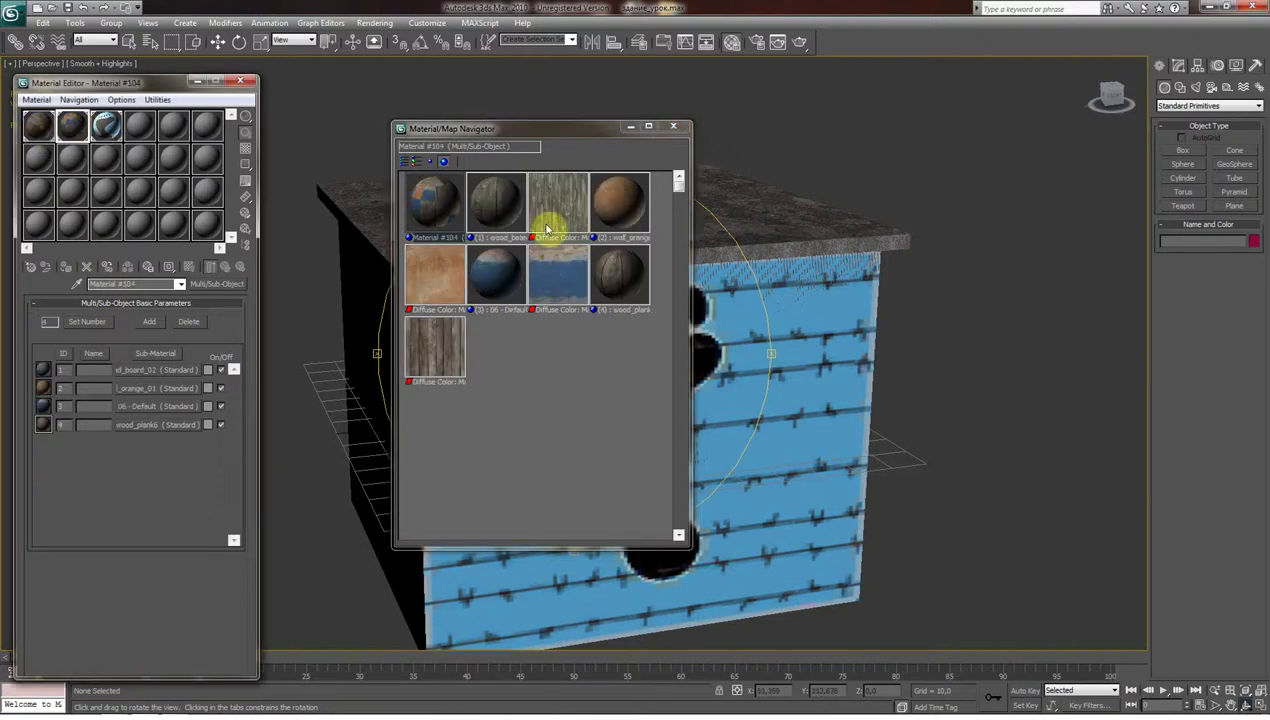
{"action": "left_click", "coordinate": [106, 127]}
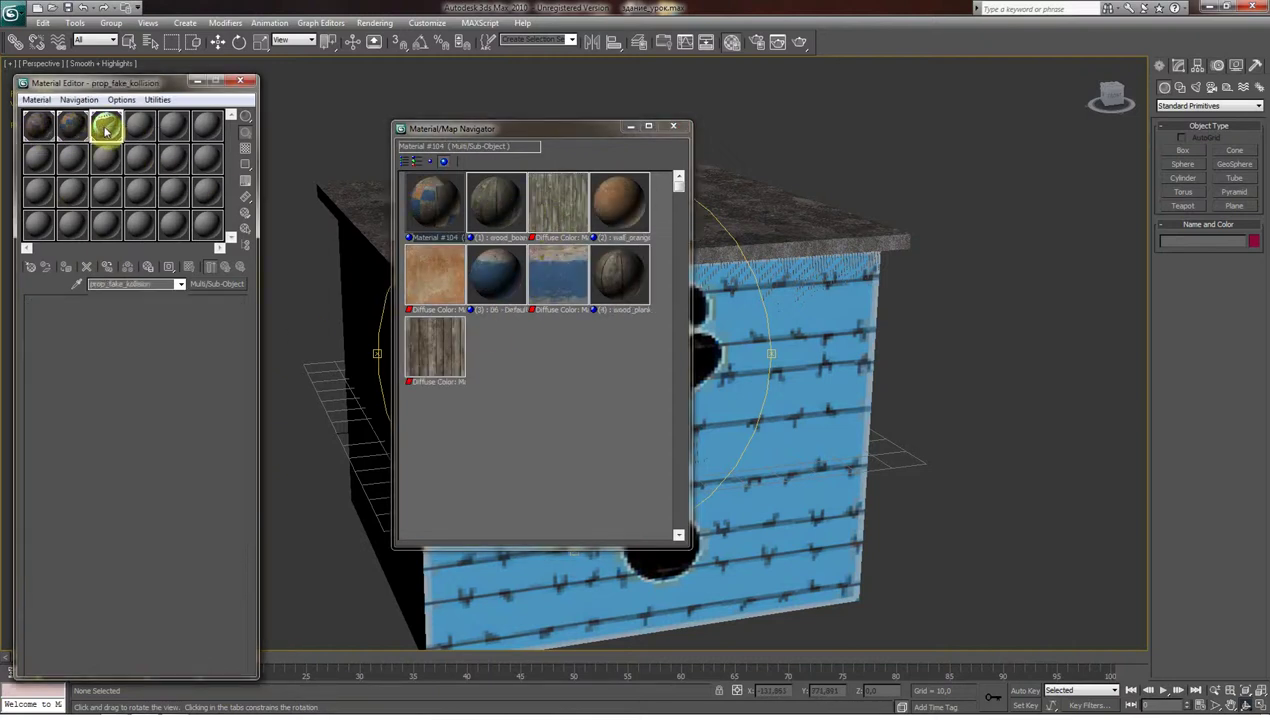
{"action": "left_click", "coordinate": [673, 126]}
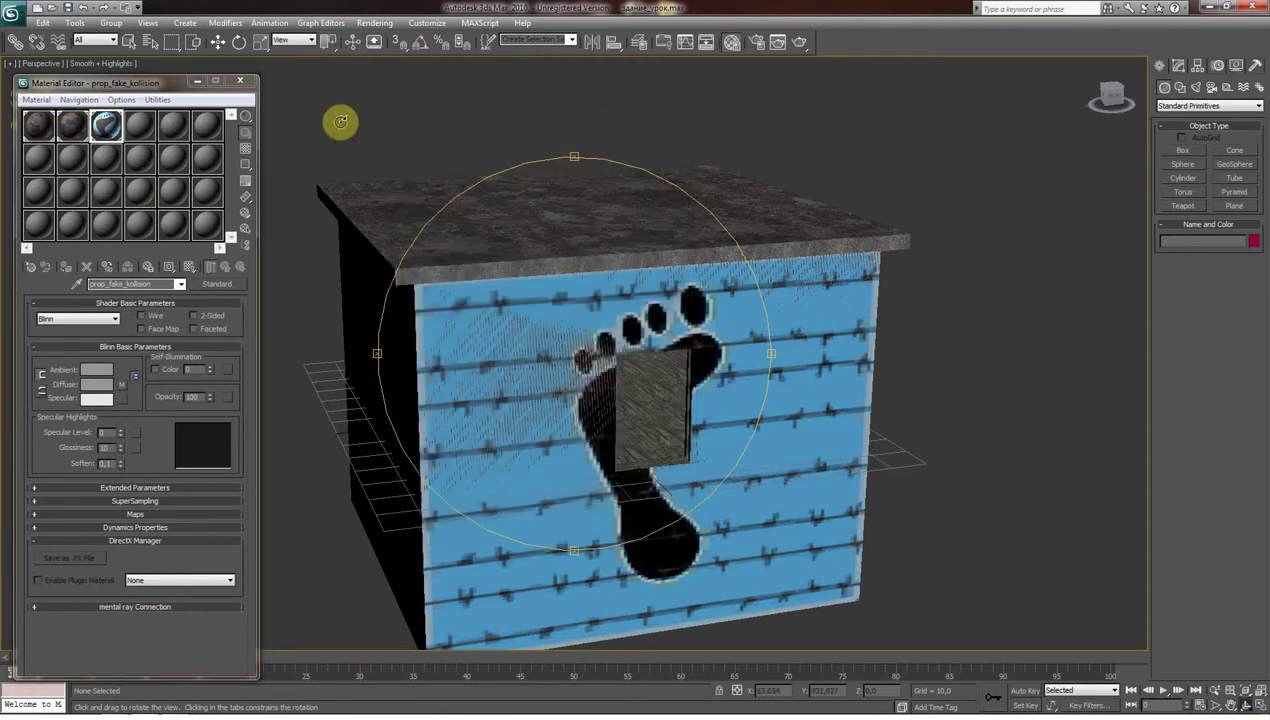
{"action": "left_click", "coordinate": [240, 80]}
{"action": "left_click_drag", "start_coordinate": [389, 268], "coordinate": [391, 279]}
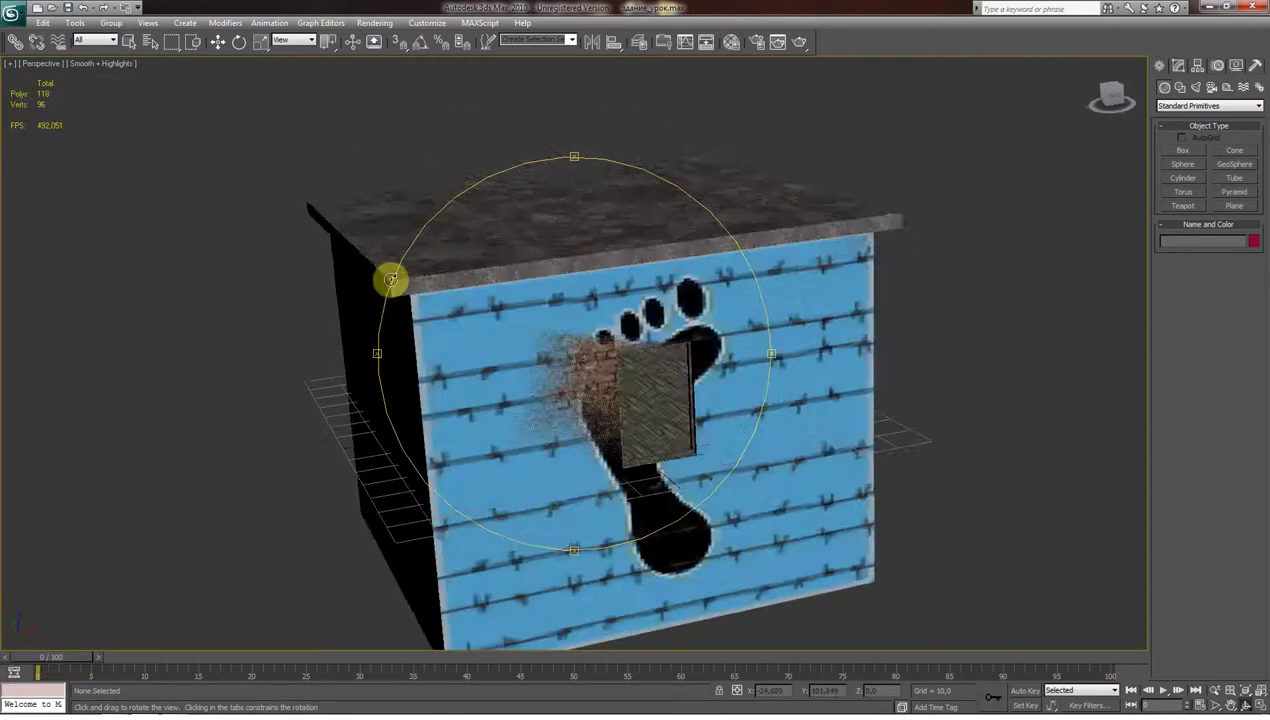
Open S.T.A.L.K.E.R. Export, select all three hut objects and start Export Editor Object.
{"action": "left_click_drag", "start_coordinate": [686, 342], "coordinate": [689, 346]}
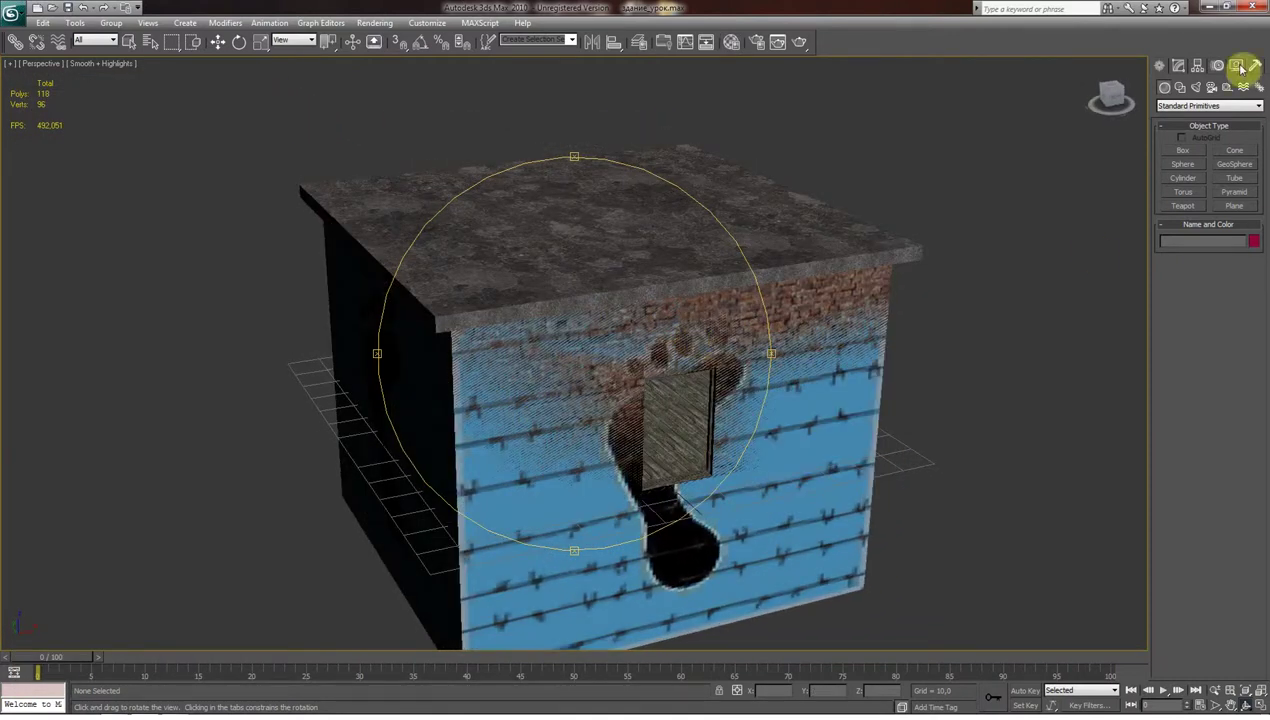
{"action": "left_click", "coordinate": [1257, 66]}
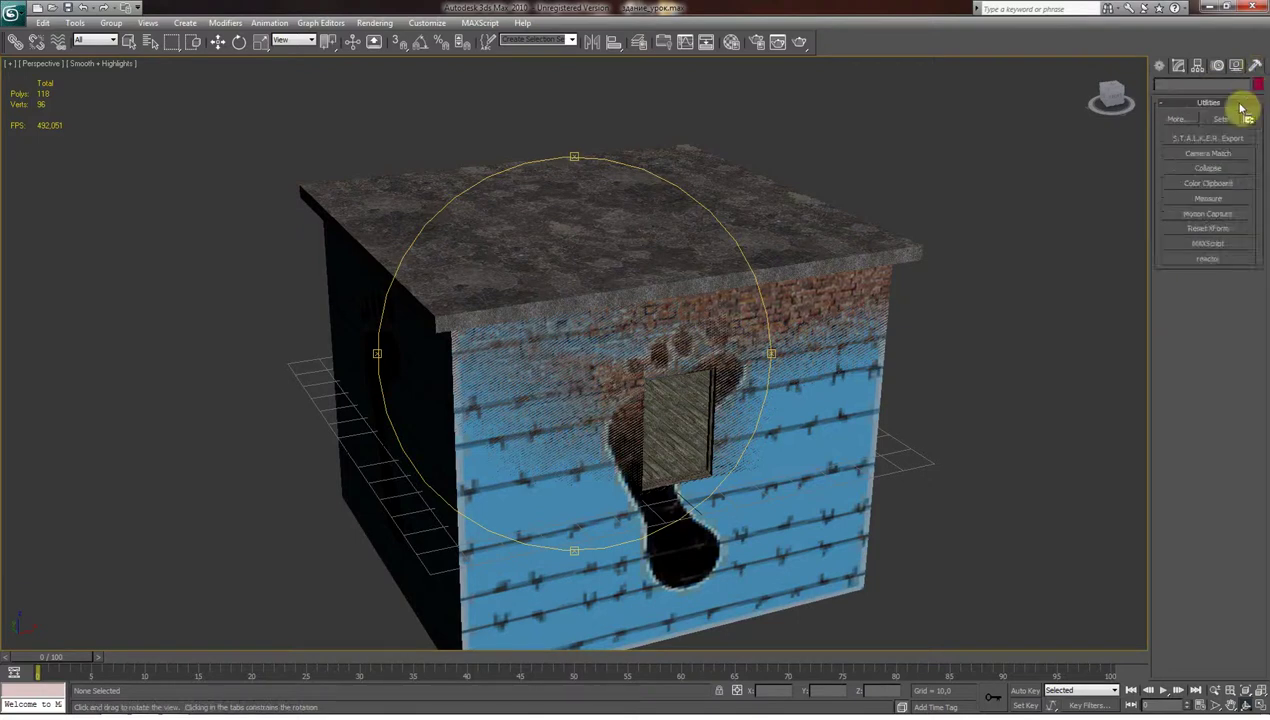
{"action": "left_click", "coordinate": [1215, 140]}
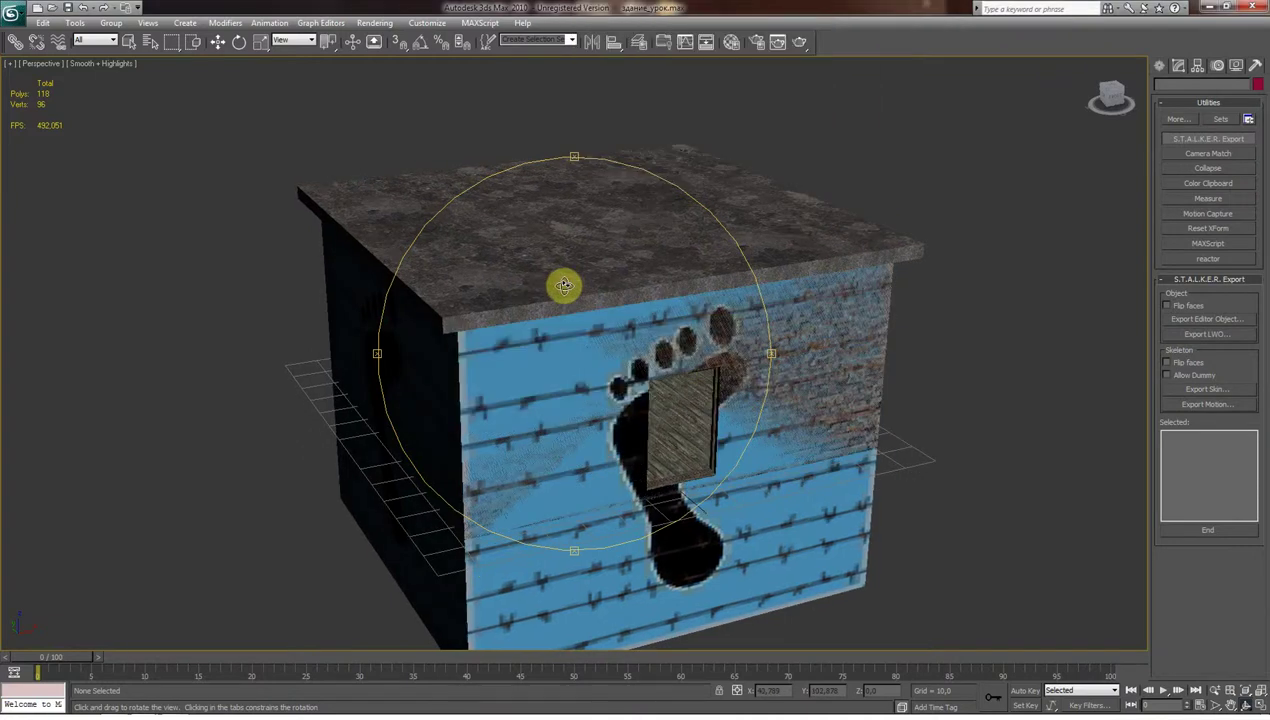
{"action": "key", "text": "ctrl+a"}
{"action": "mouse_move", "coordinate": [731, 306]}
{"action": "left_mouse_down"}
{"action": "mouse_move", "coordinate": [712, 286]}
{"action": "mouse_move", "coordinate": [723, 312]}
{"action": "left_mouse_up"}
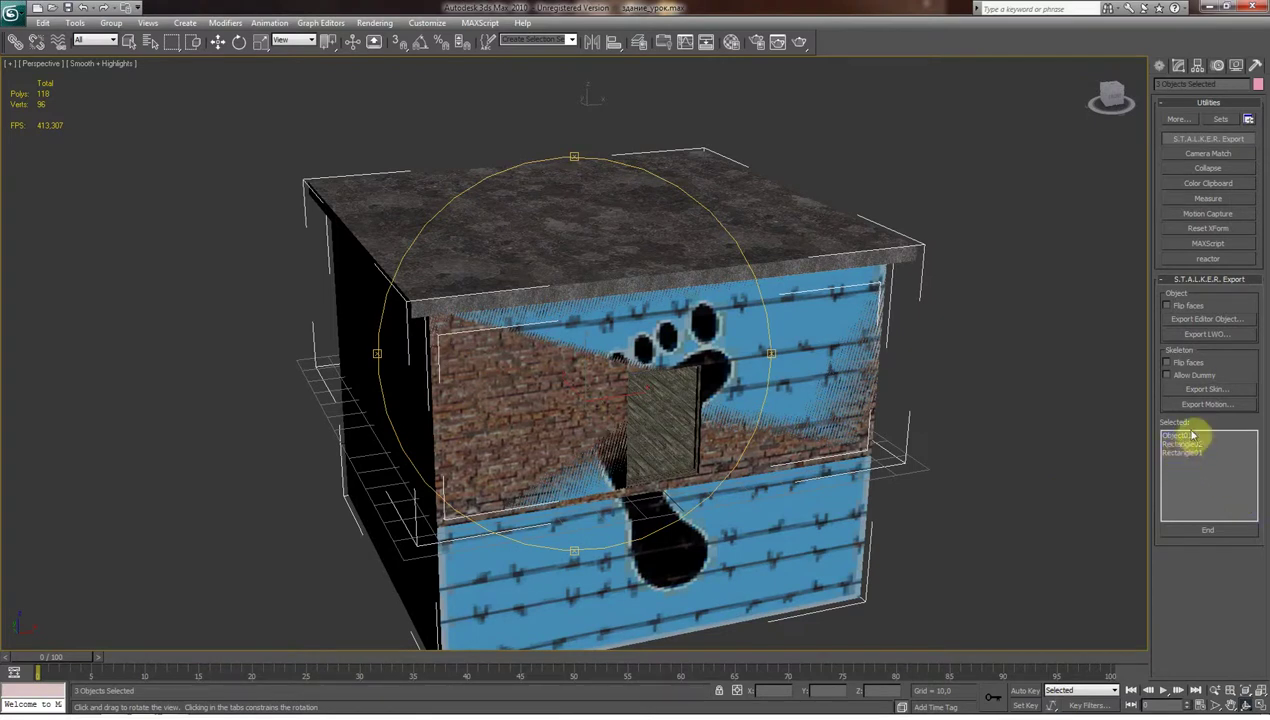
{"action": "left_click", "coordinate": [1187, 323]}
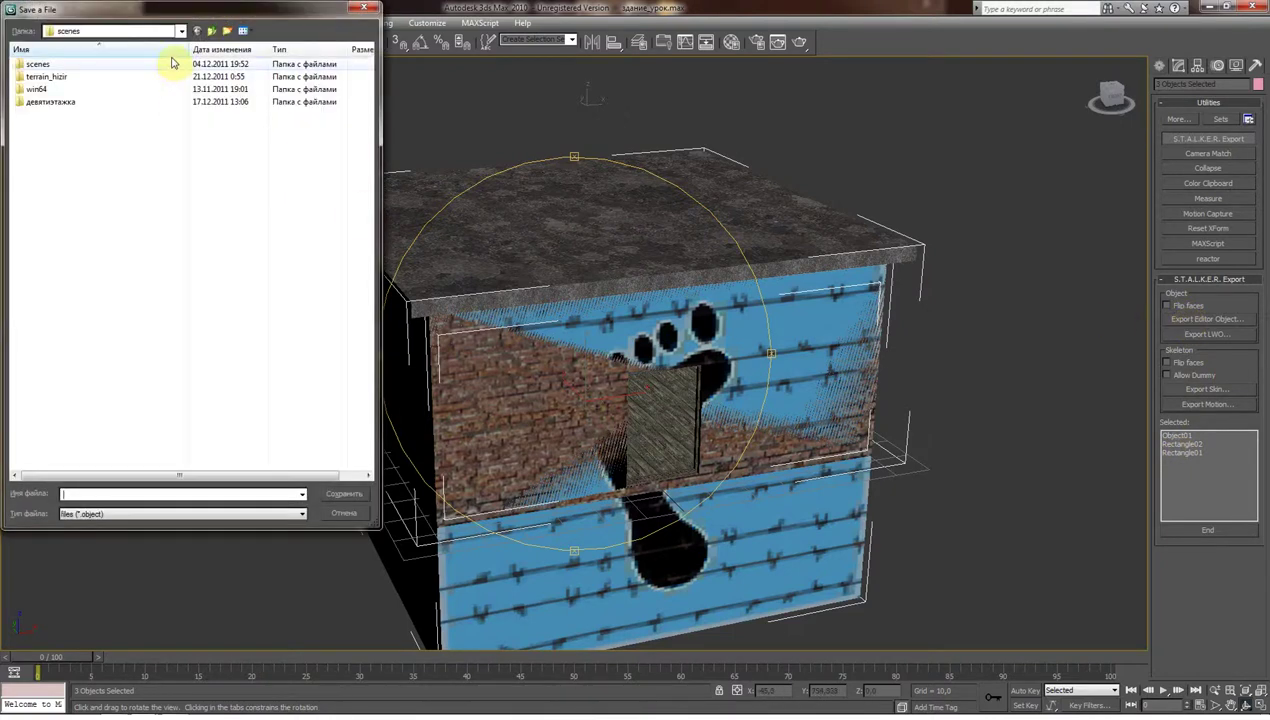
Save the editor object as bild_smol in editors\rawdata\objects\Export_Max.
{"action": "left_click", "coordinate": [181, 32]}
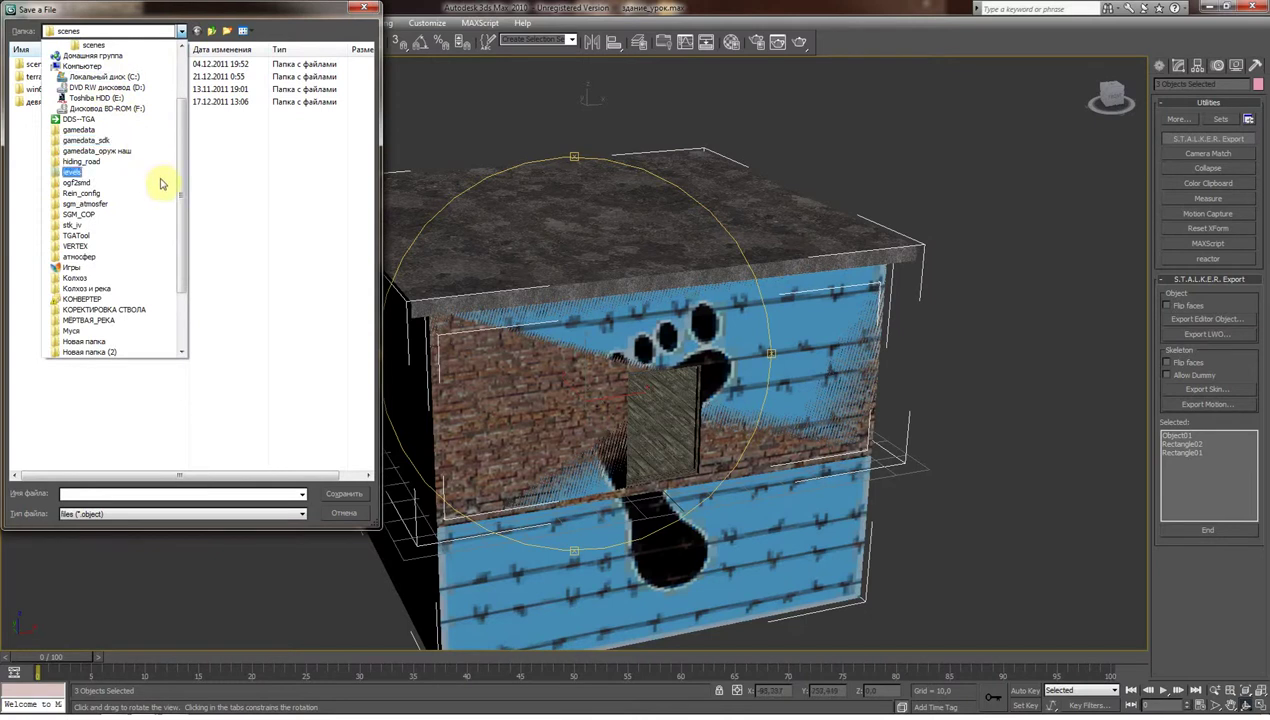
{"action": "left_click_drag", "start_coordinate": [186, 230], "coordinate": [178, 68]}
{"action": "left_click", "coordinate": [85, 56]}
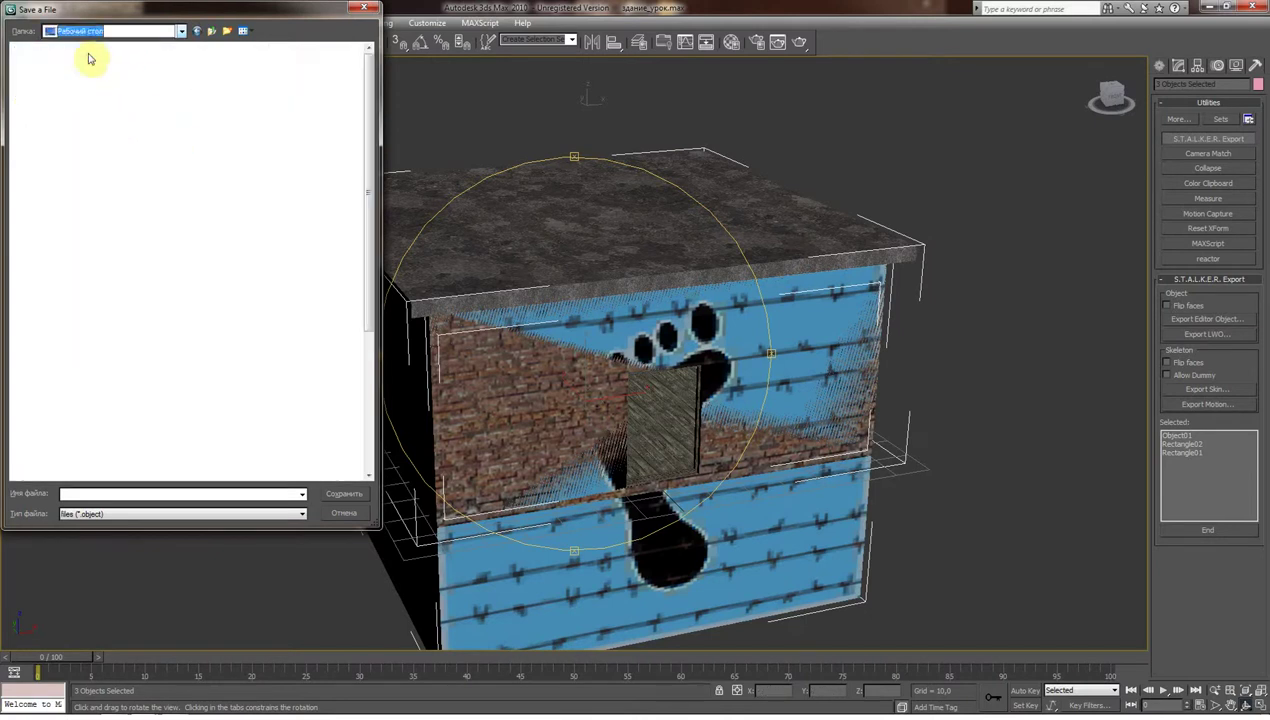
{"action": "scroll", "coordinate": [320, 320], "scroll_direction": "down", "scroll_amount": 3}
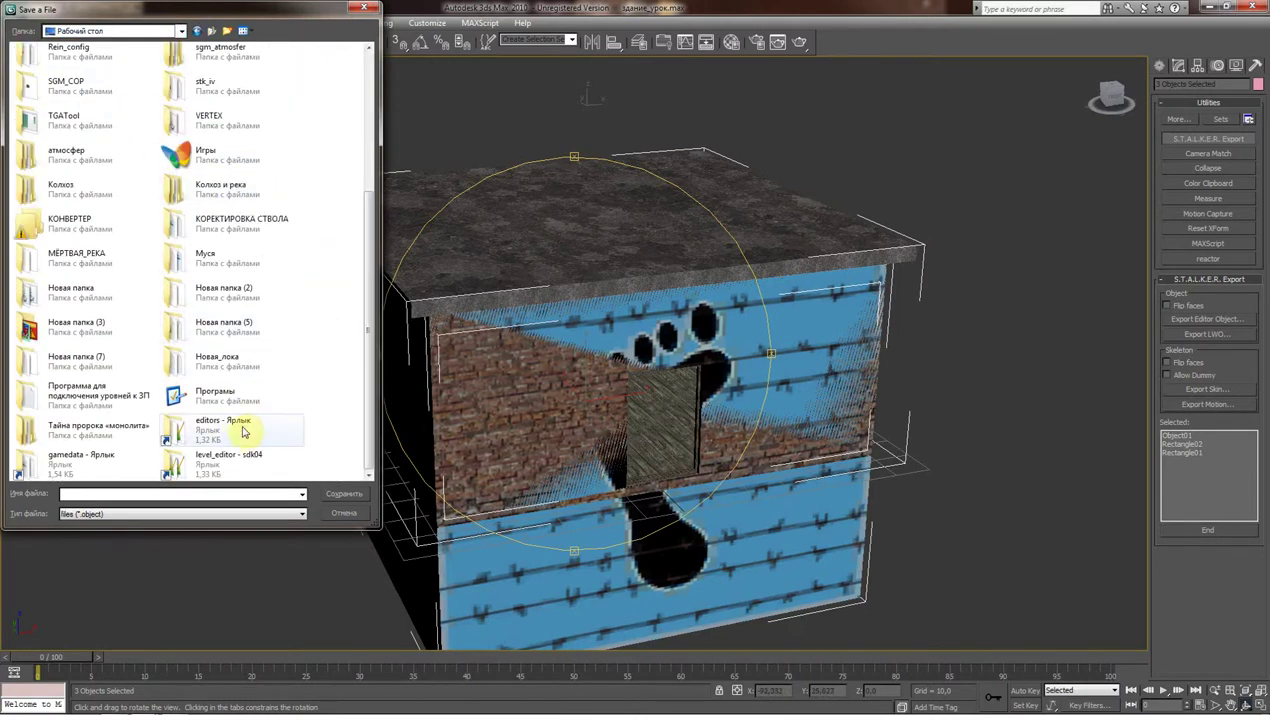
{"action": "double_click", "coordinate": [207, 438]}
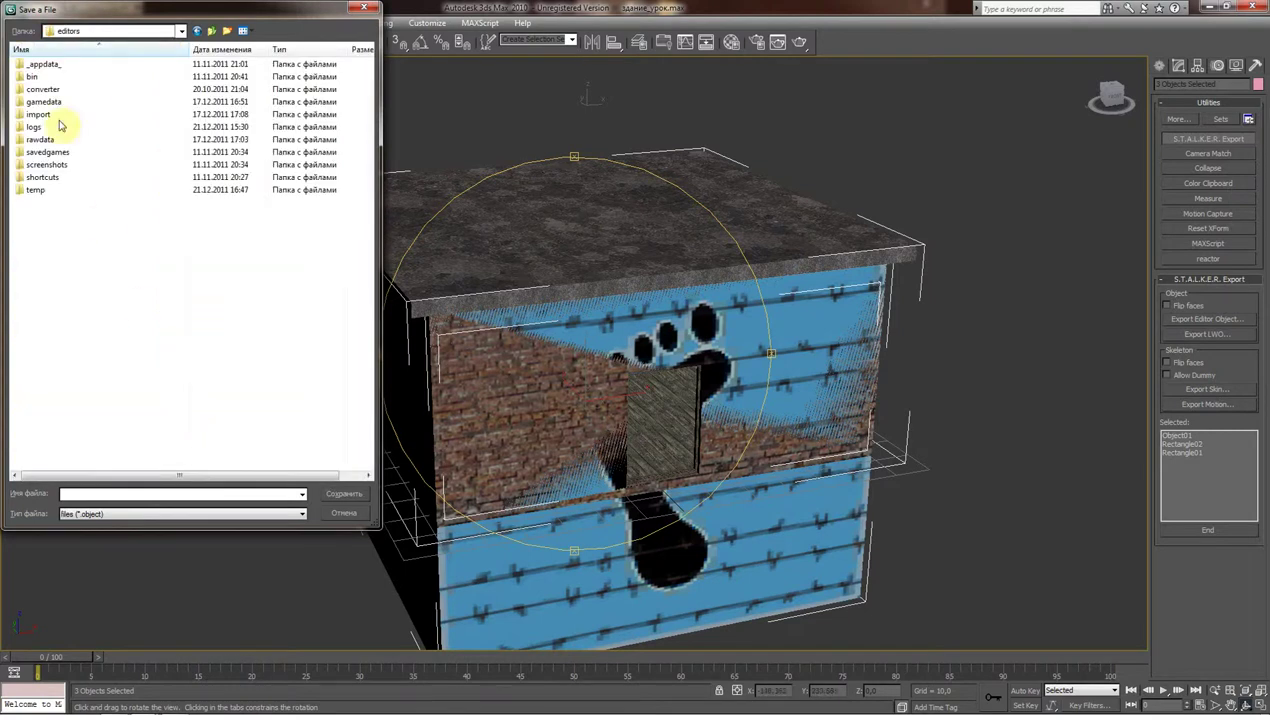
{"action": "double_click", "coordinate": [44, 140]}
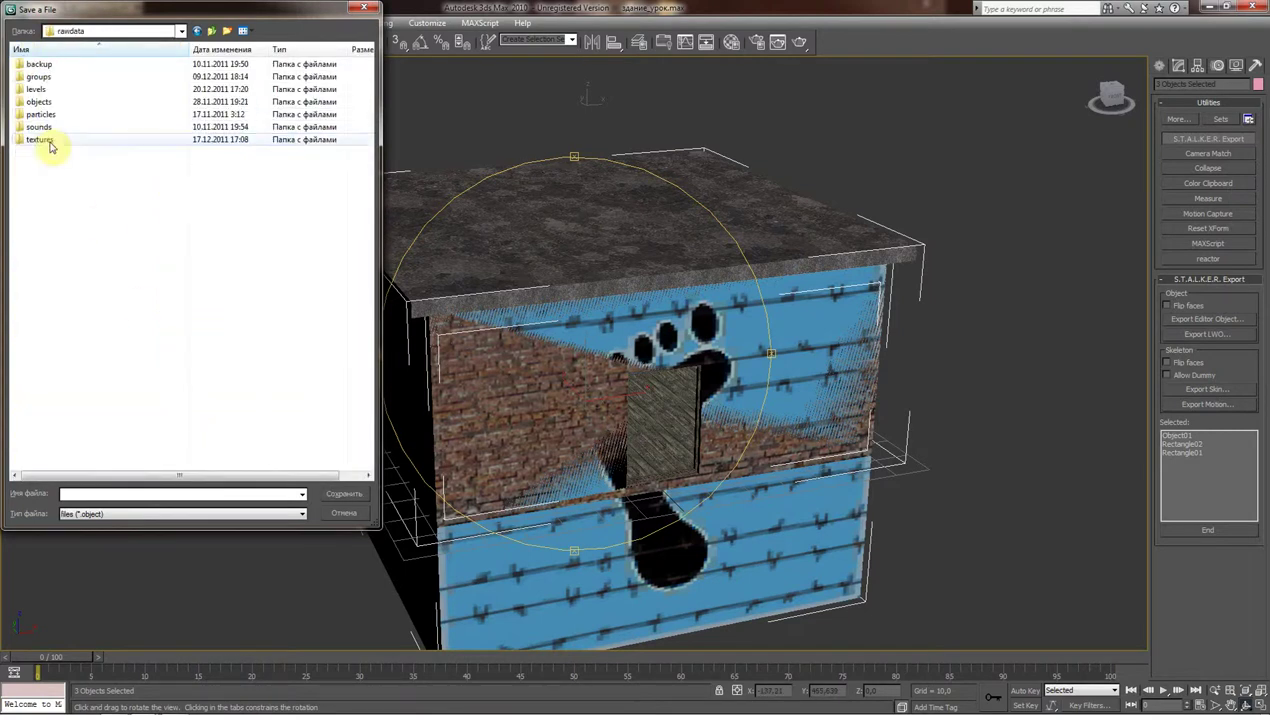
{"action": "left_click", "coordinate": [48, 103]}
{"action": "double_click", "coordinate": [44, 102]}
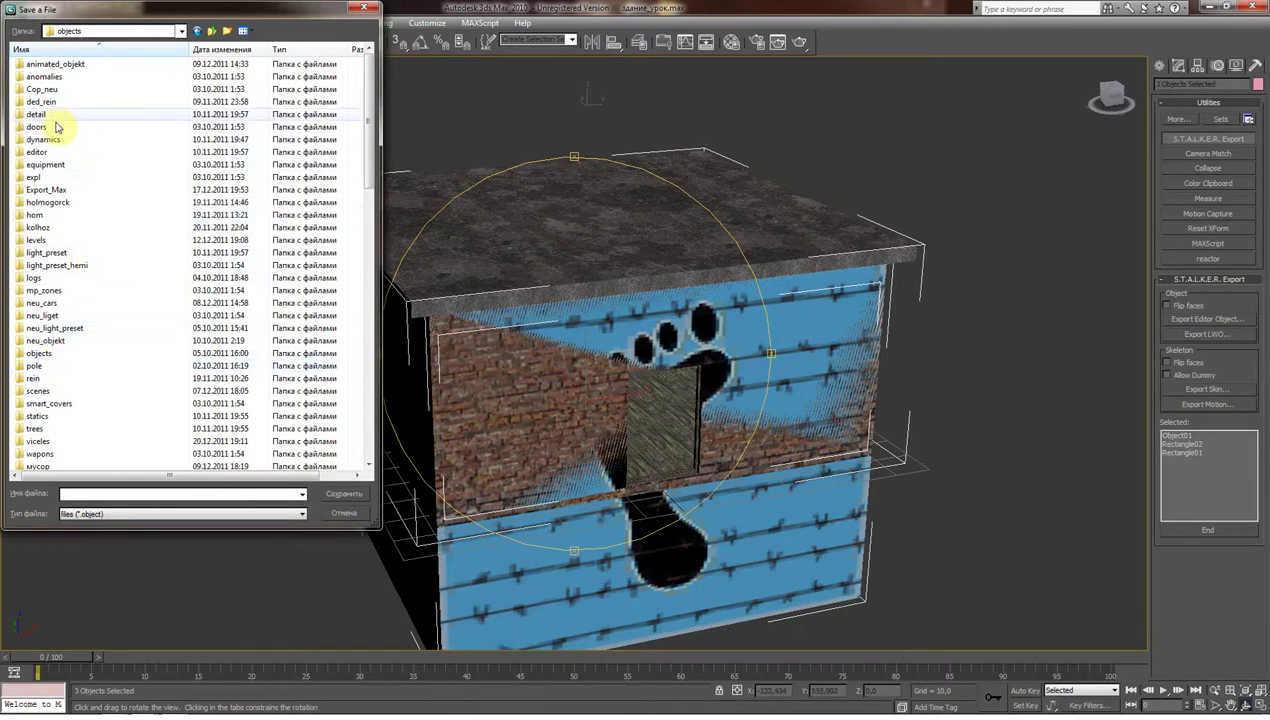
{"action": "double_click", "coordinate": [35, 189]}
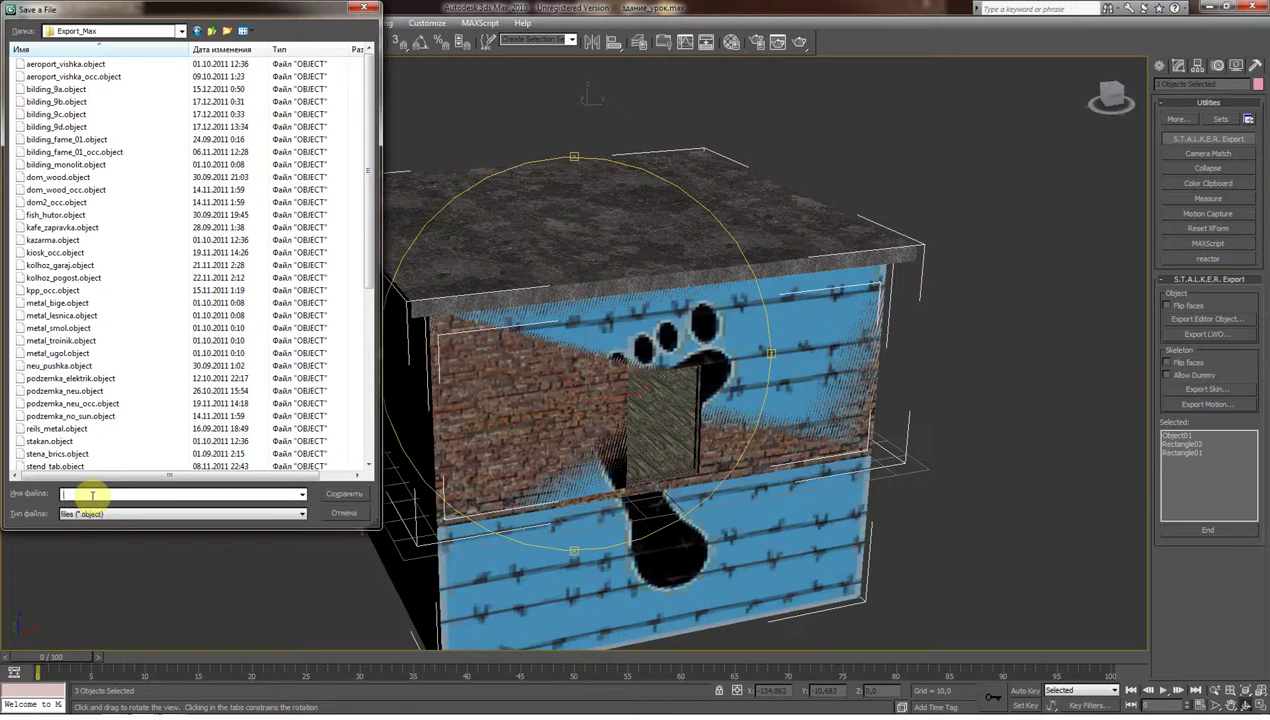
{"action": "type", "text": "bild"}
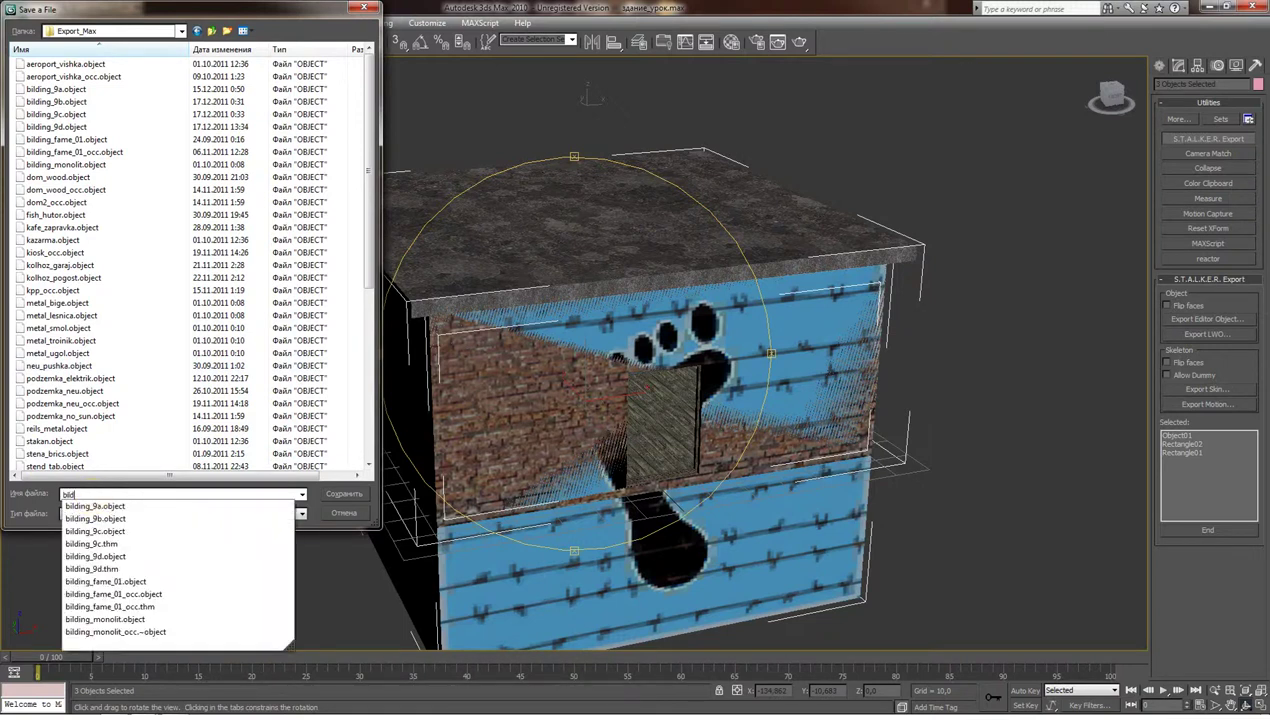
{"action": "type", "text": "_smol"}
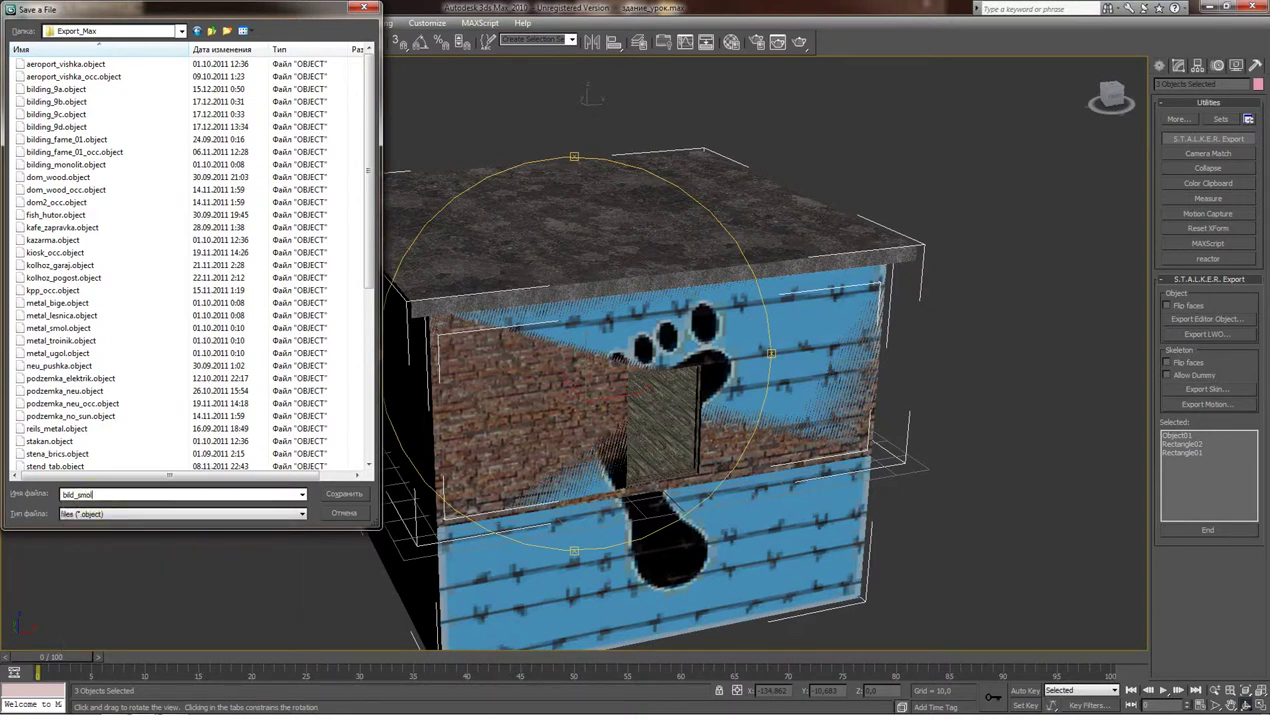
{"action": "left_click", "coordinate": [338, 496]}
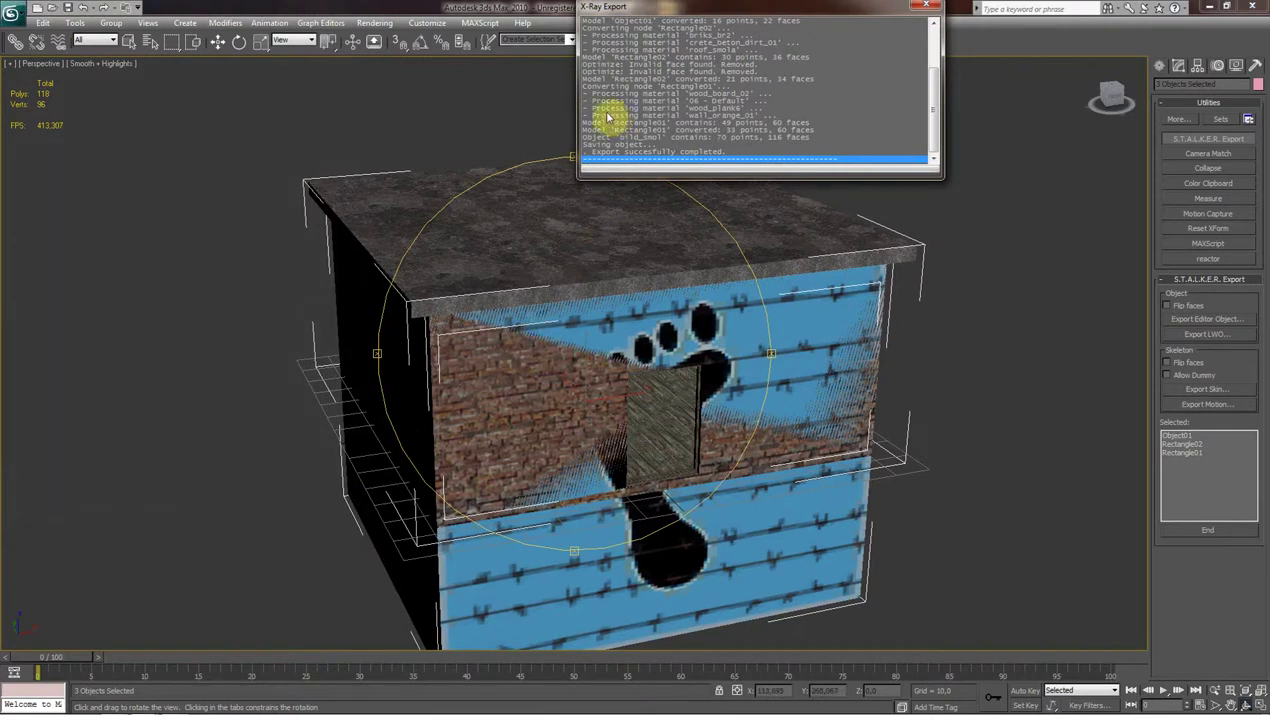
Review the X-Ray Export log's saving, point/face count and material lines, then close it.
{"action": "left_click", "coordinate": [588, 146]}
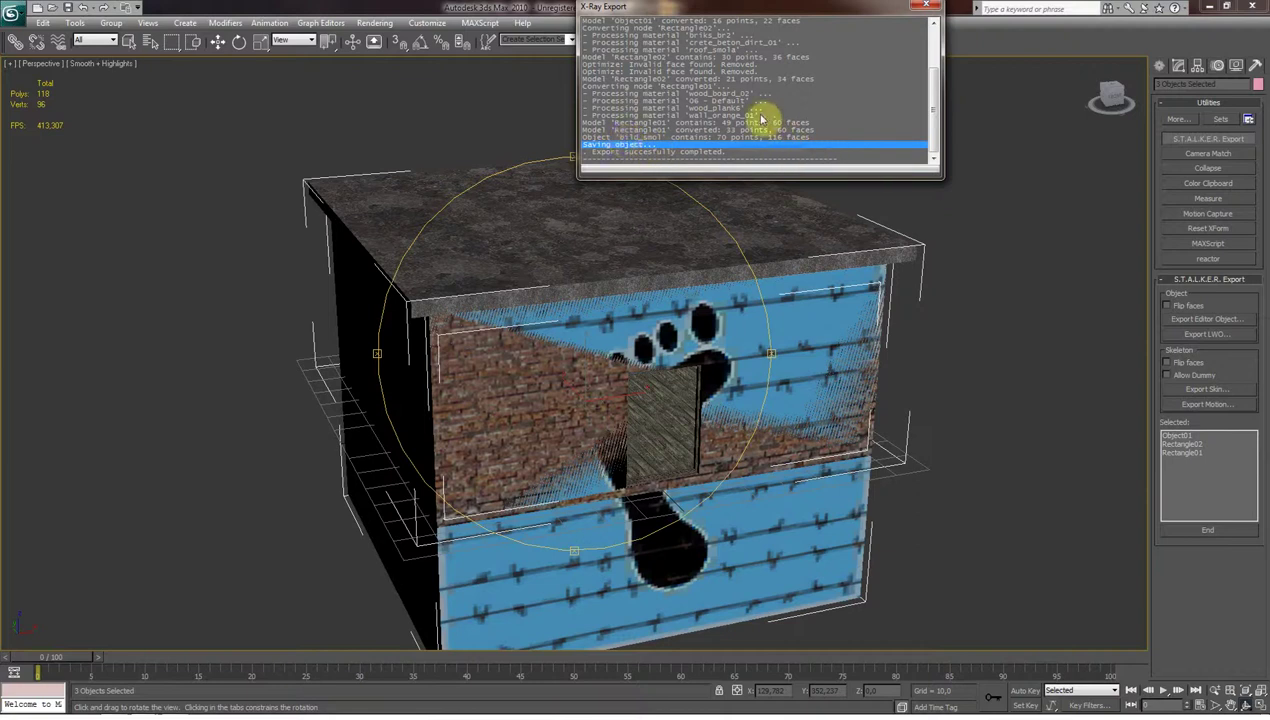
{"action": "left_click", "coordinate": [731, 131]}
{"action": "left_click", "coordinate": [728, 138]}
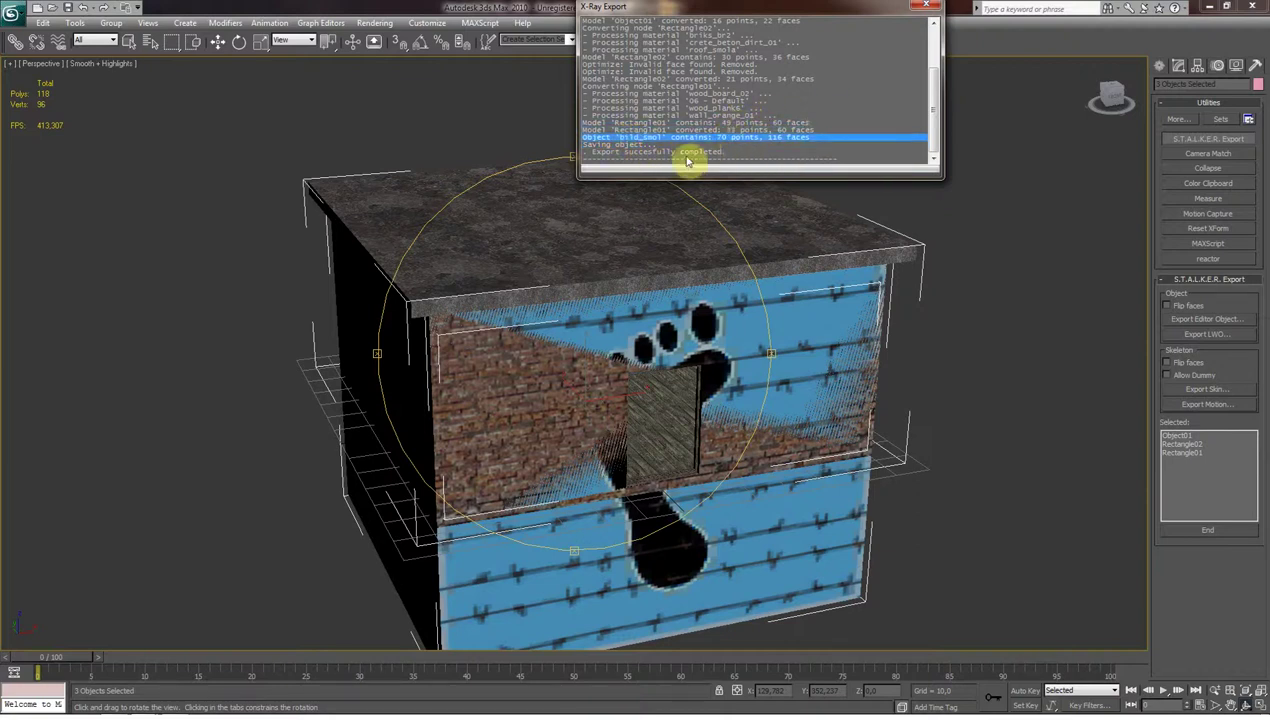
{"action": "left_click", "coordinate": [641, 94]}
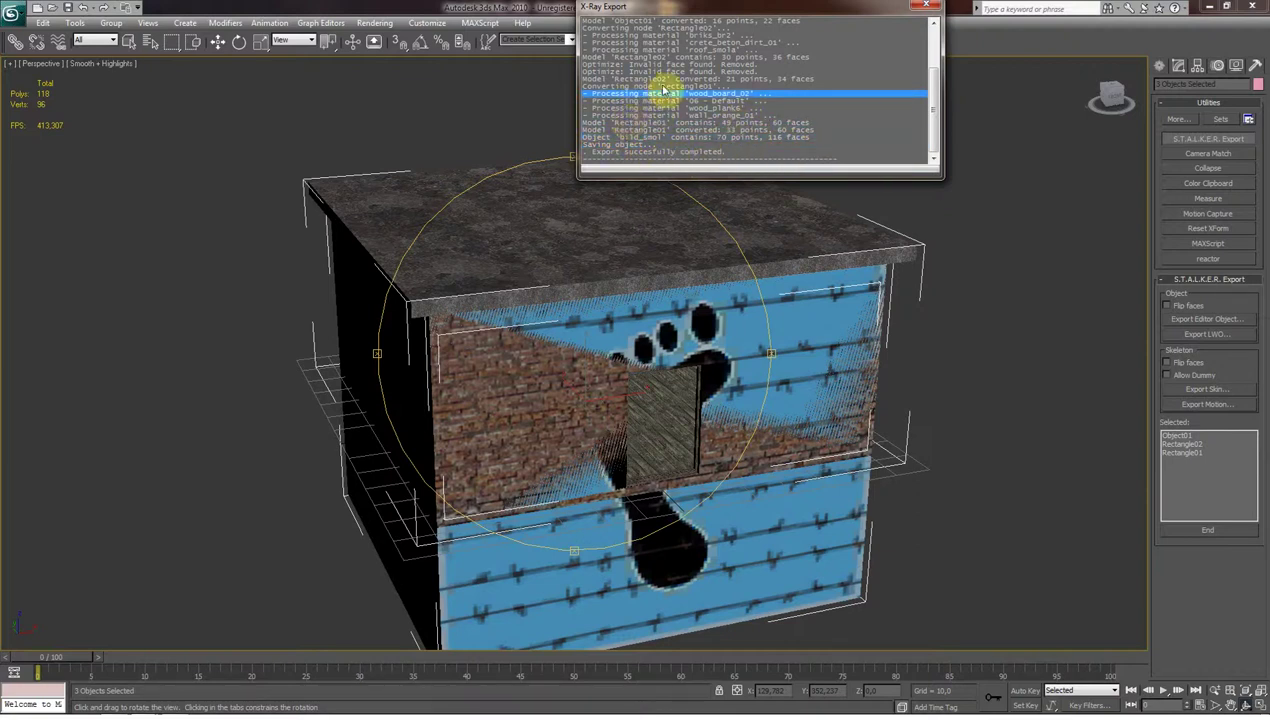
{"action": "left_click", "coordinate": [929, 8]}
{"action": "mouse_move", "coordinate": [175, 706]}
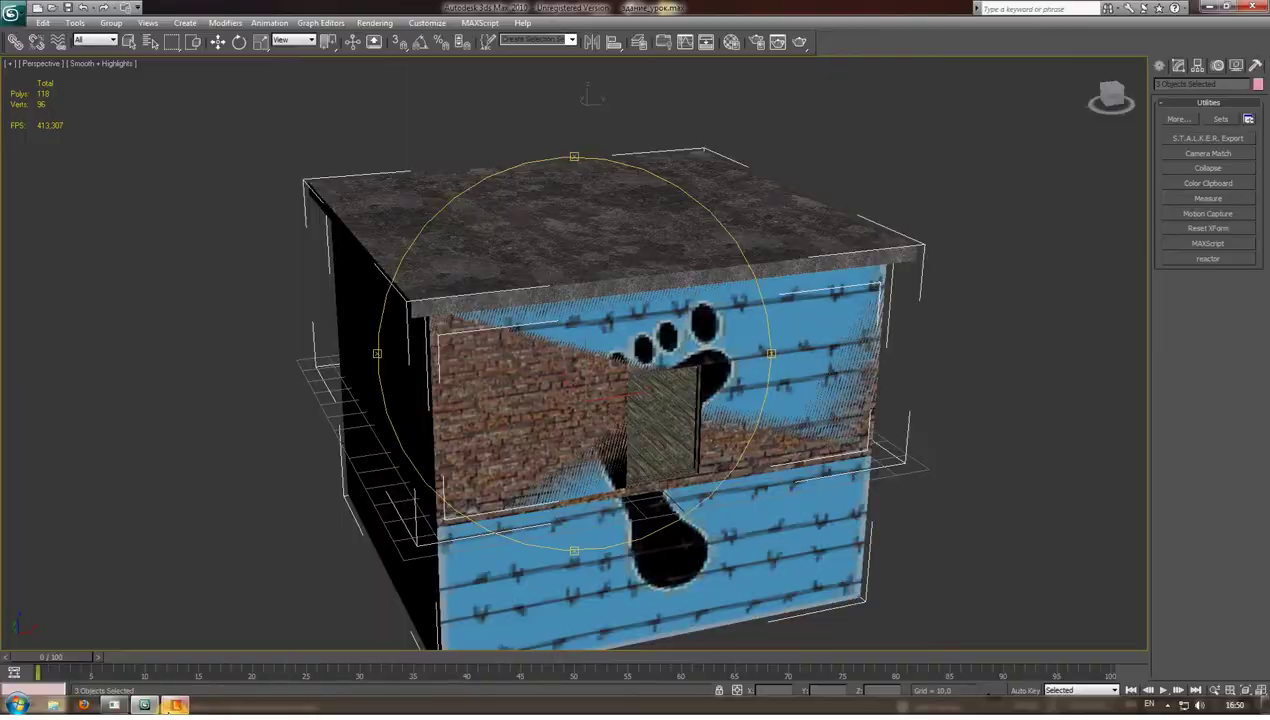
{"action": "left_click", "coordinate": [176, 705]}
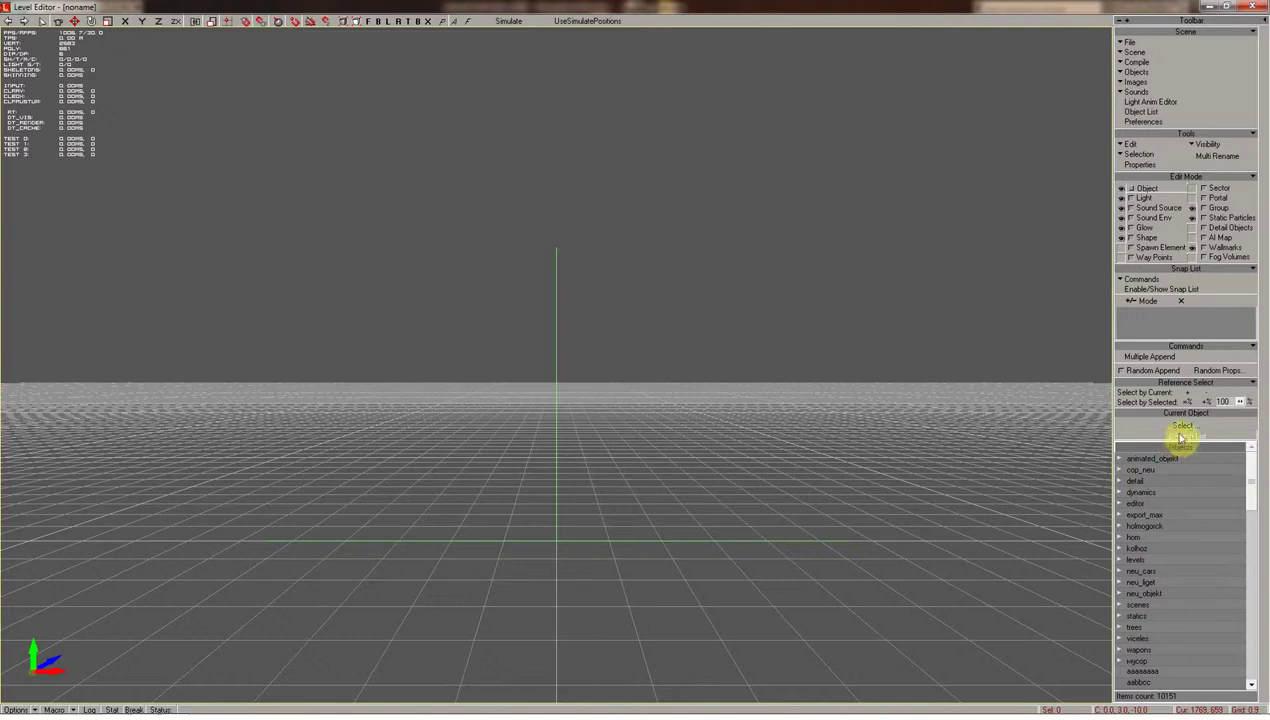
Open the Object Library, collapse levels, expand export_max and preview bild_smol.
{"action": "left_click", "coordinate": [1136, 72]}
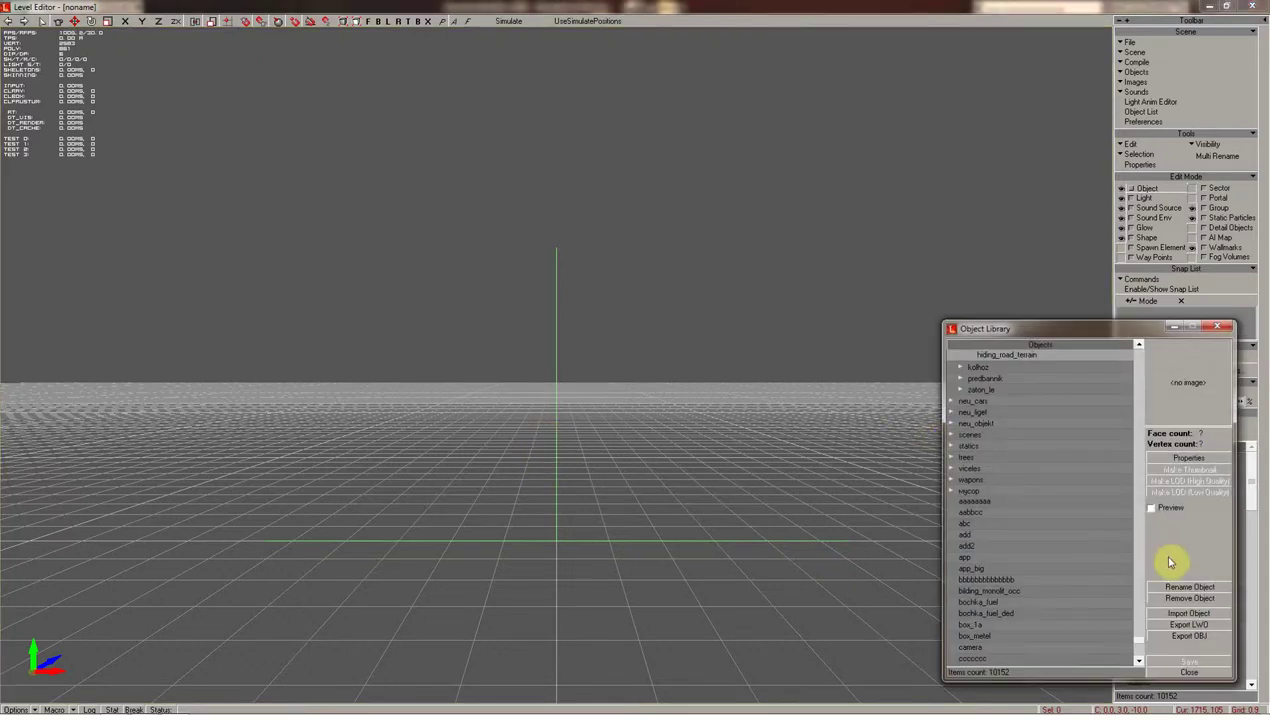
{"action": "left_click_drag", "start_coordinate": [1138, 646], "coordinate": [1140, 350]}
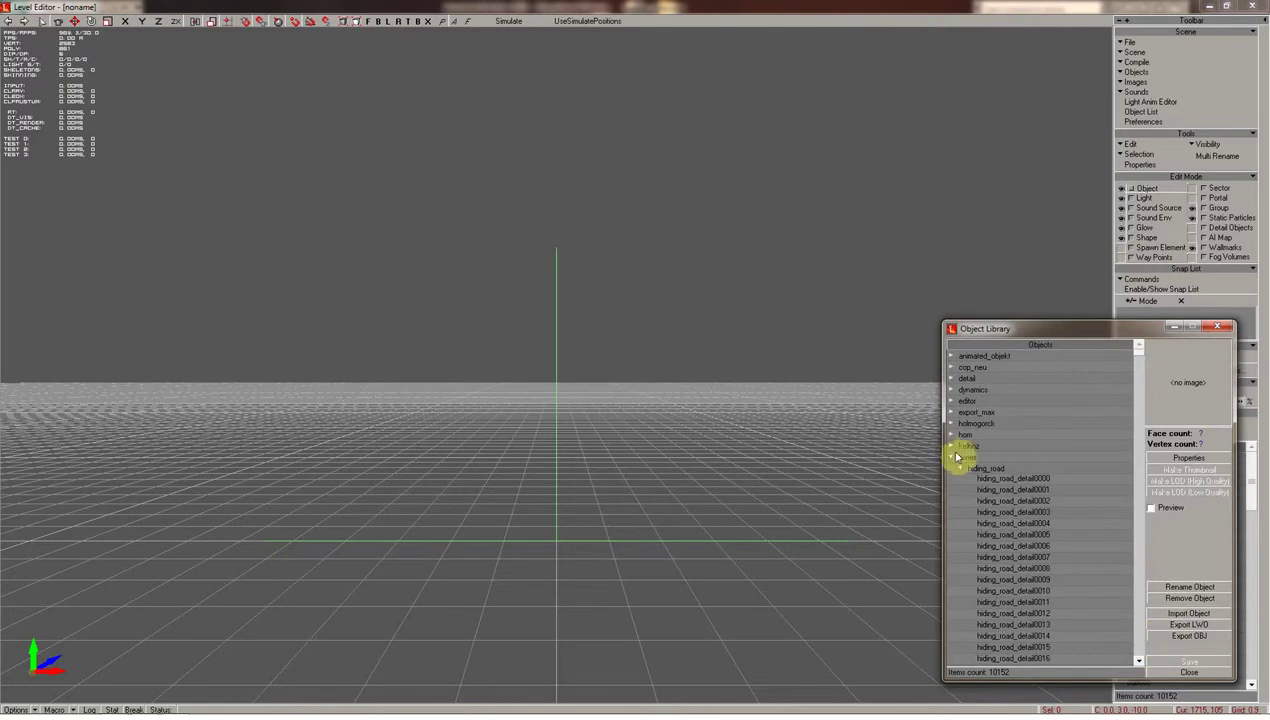
{"action": "left_click", "coordinate": [952, 458]}
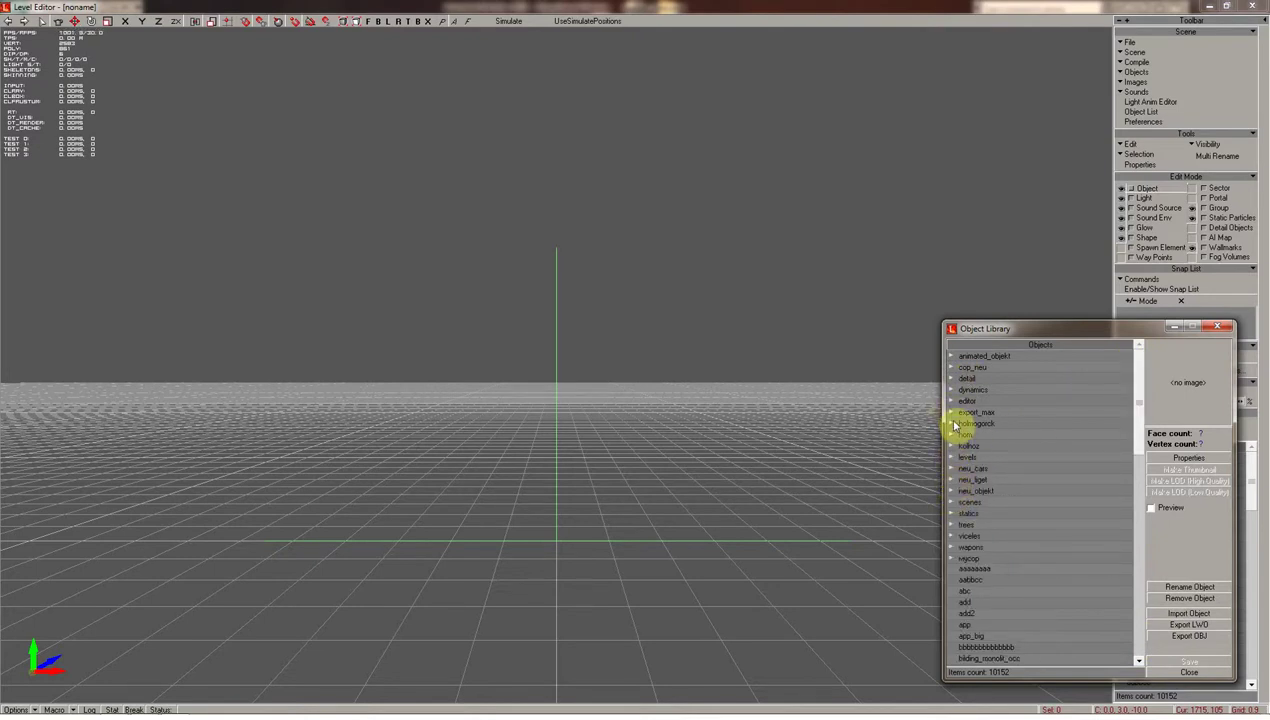
{"action": "left_click", "coordinate": [952, 412]}
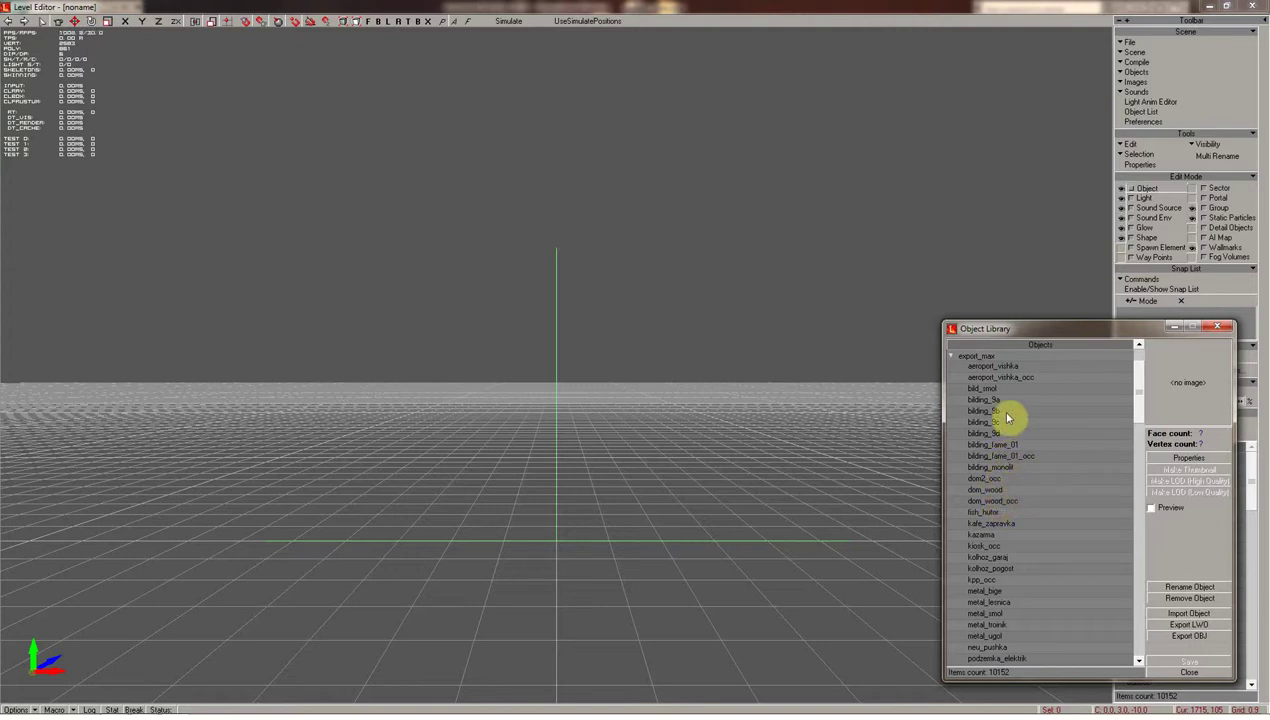
{"action": "left_click", "coordinate": [1151, 510]}
Inspect the textured bild_smol preview up close, close the library and return to 3ds Max.
{"action": "left_click_drag", "start_coordinate": [665, 341], "coordinate": [665, 341]}
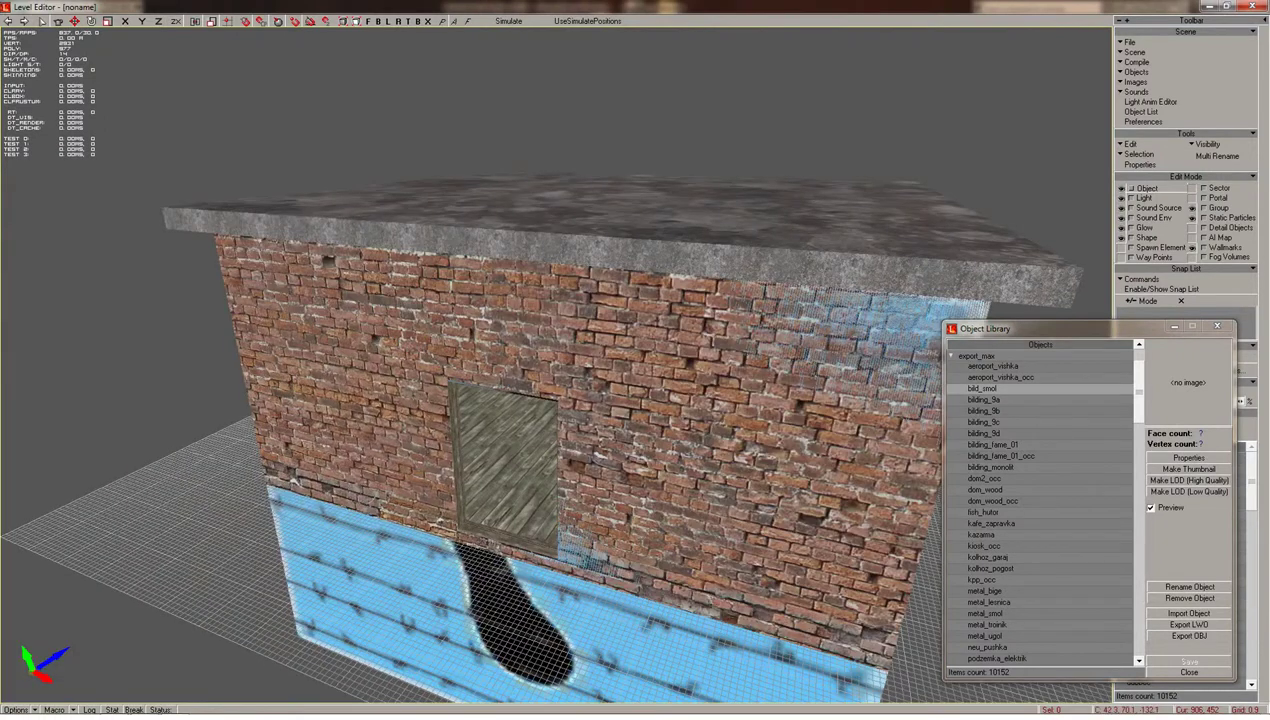
{"action": "mouse_move", "coordinate": [567, 235]}
{"action": "left_mouse_down"}
{"action": "mouse_move", "coordinate": [676, 283]}
{"action": "mouse_move", "coordinate": [573, 247]}
{"action": "mouse_move", "coordinate": [560, 300]}
{"action": "left_mouse_up"}
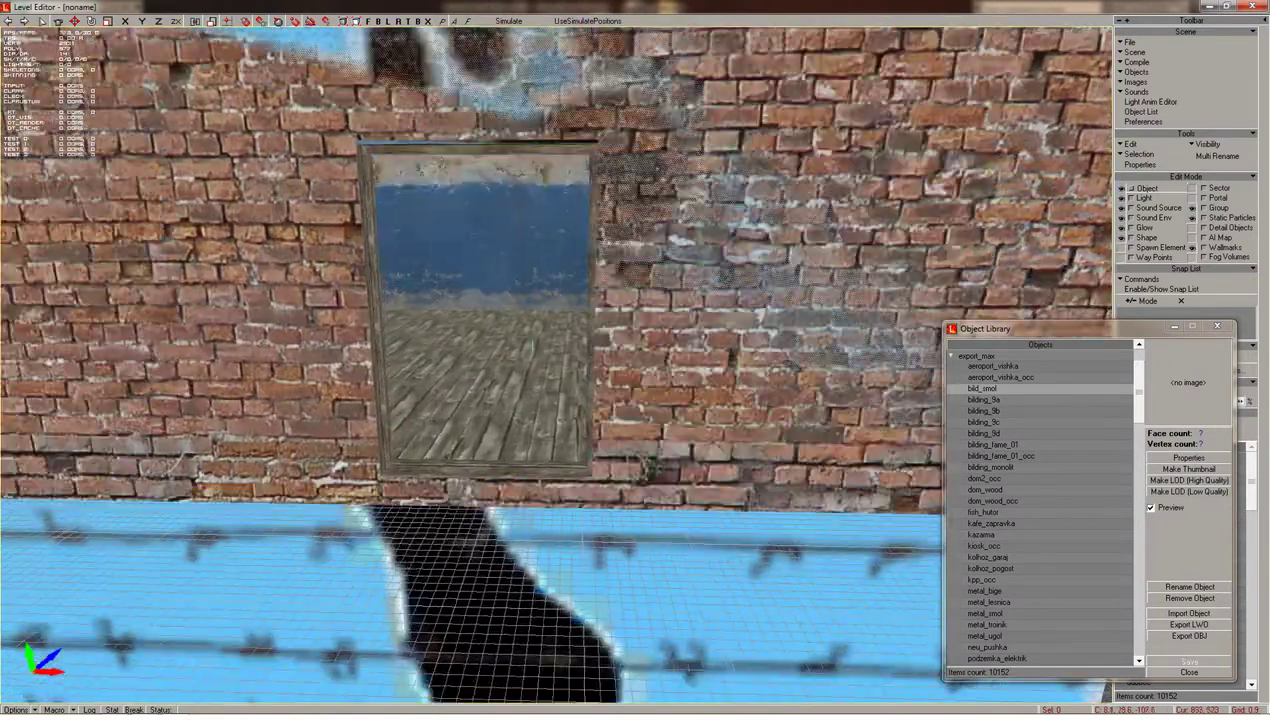
{"action": "left_click_drag", "start_coordinate": [560, 300], "coordinate": [951, 365]}
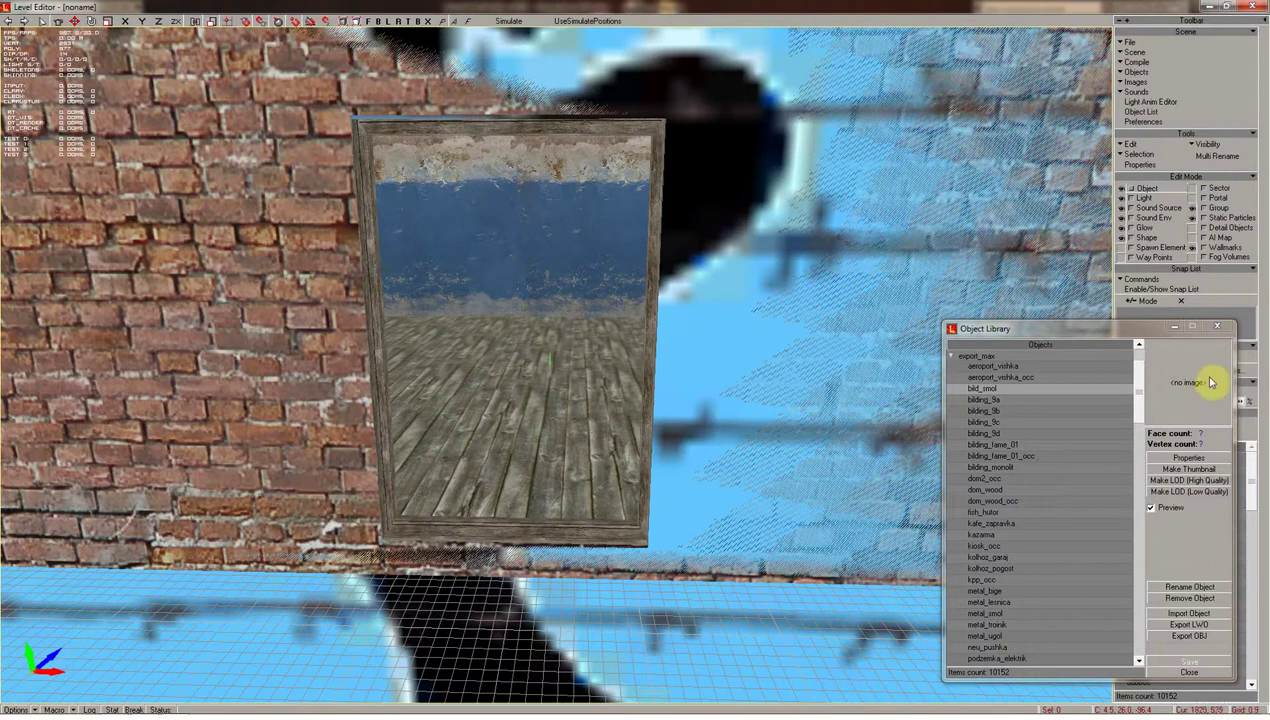
{"action": "left_click", "coordinate": [1189, 672]}
{"action": "left_click", "coordinate": [145, 705]}
{"action": "middle_click_drag", "start_coordinate": [539, 473], "coordinate": [430, 395], "text": "alt"}
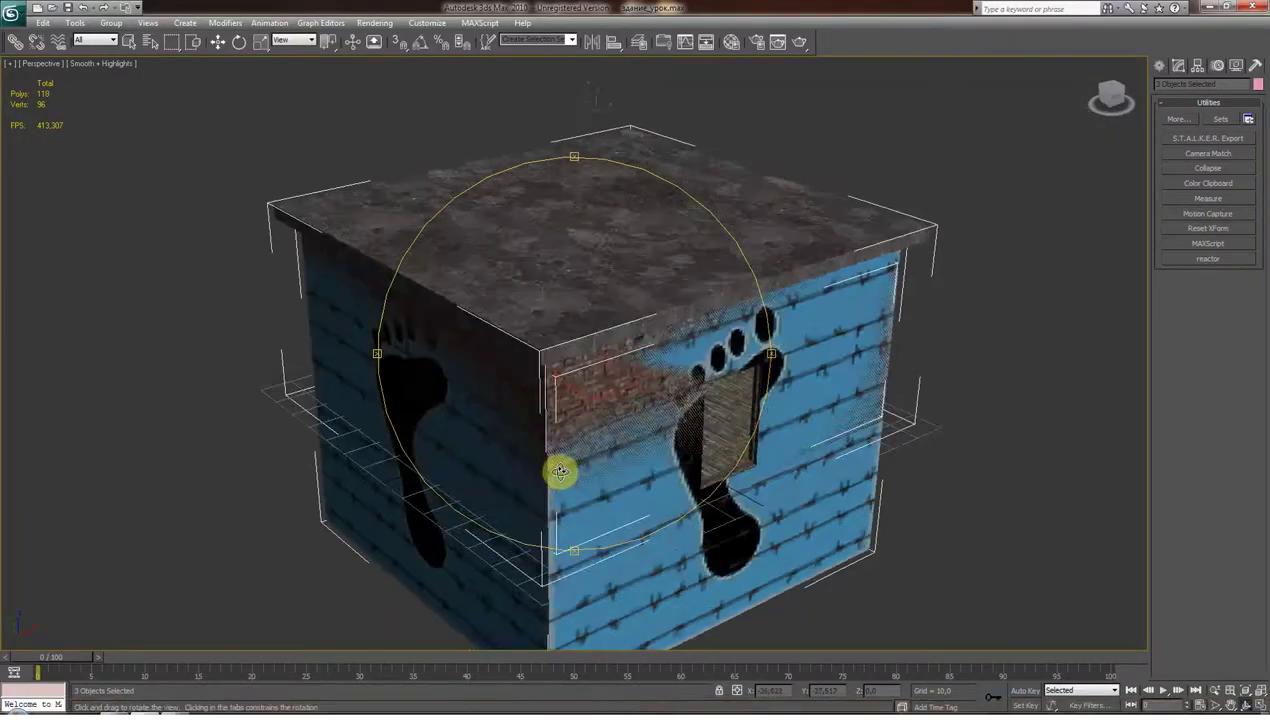
Merge all objects from scenes\S.T.A.L.K.E.R.max into the current scene.
{"action": "left_click", "coordinate": [17, 12]}
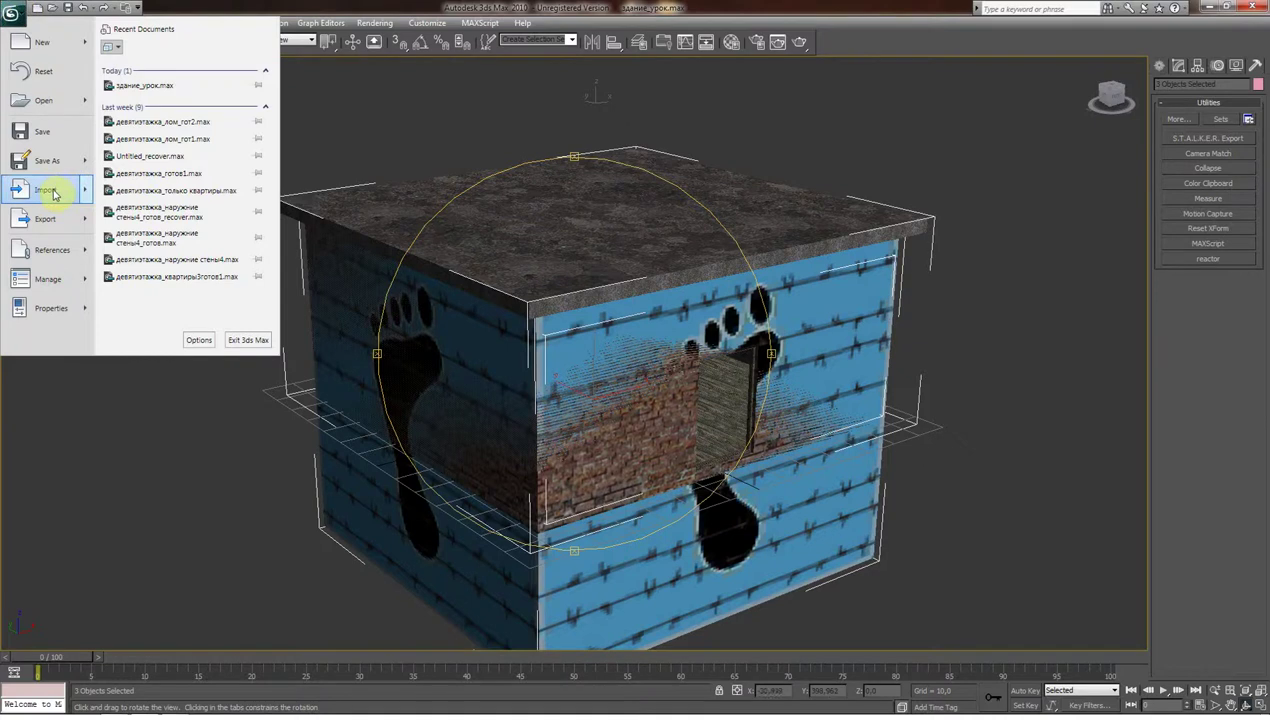
{"action": "mouse_move", "coordinate": [46, 190]}
{"action": "left_click", "coordinate": [112, 158]}
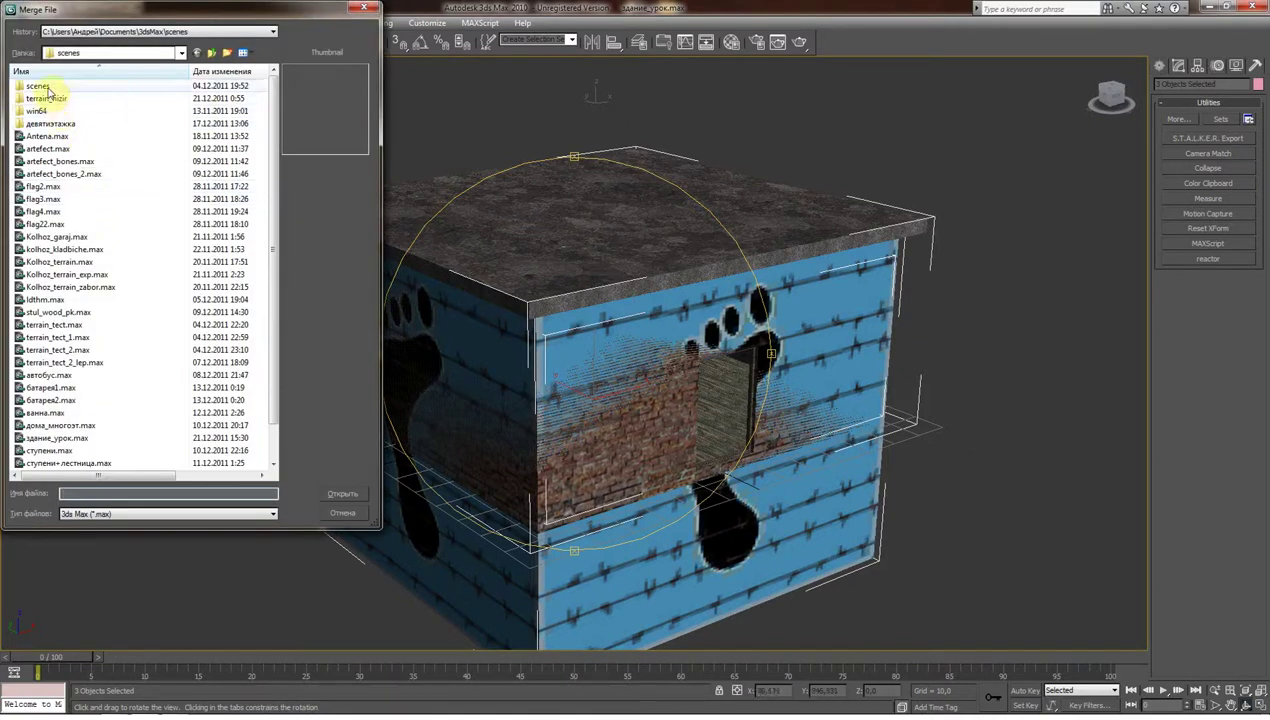
{"action": "double_click", "coordinate": [45, 89]}
{"action": "left_click", "coordinate": [45, 450]}
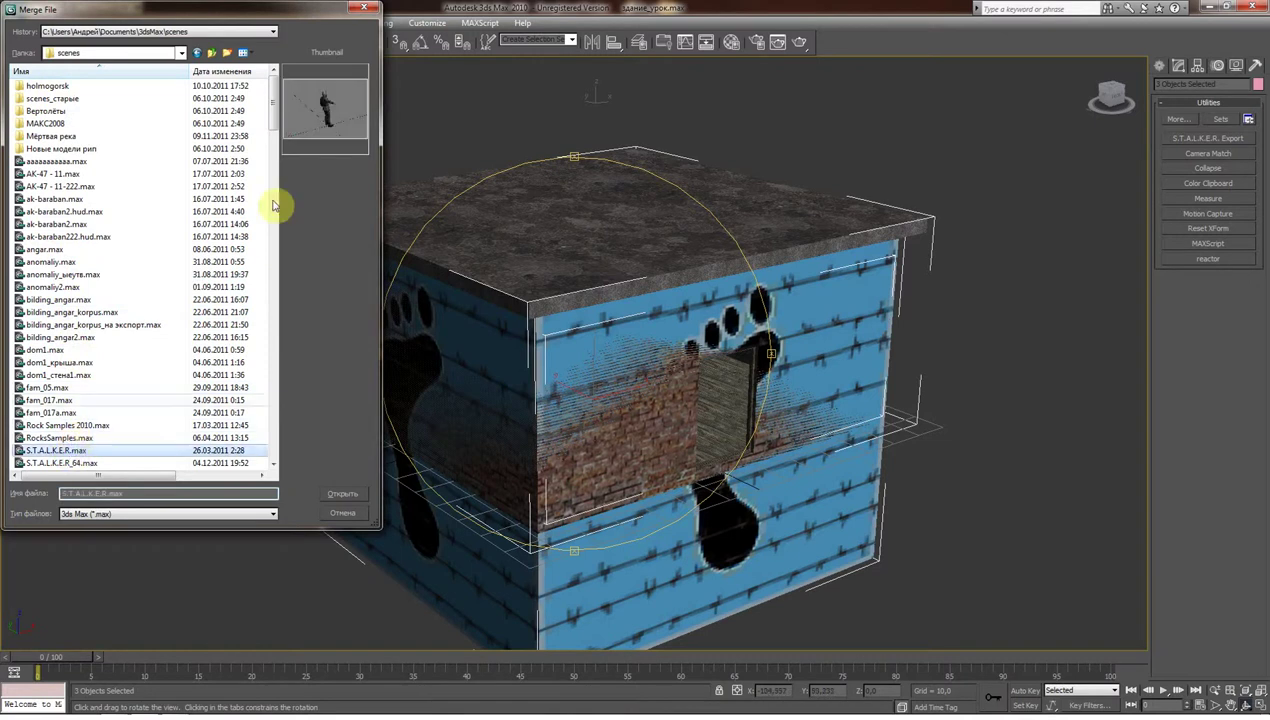
{"action": "left_click", "coordinate": [343, 498]}
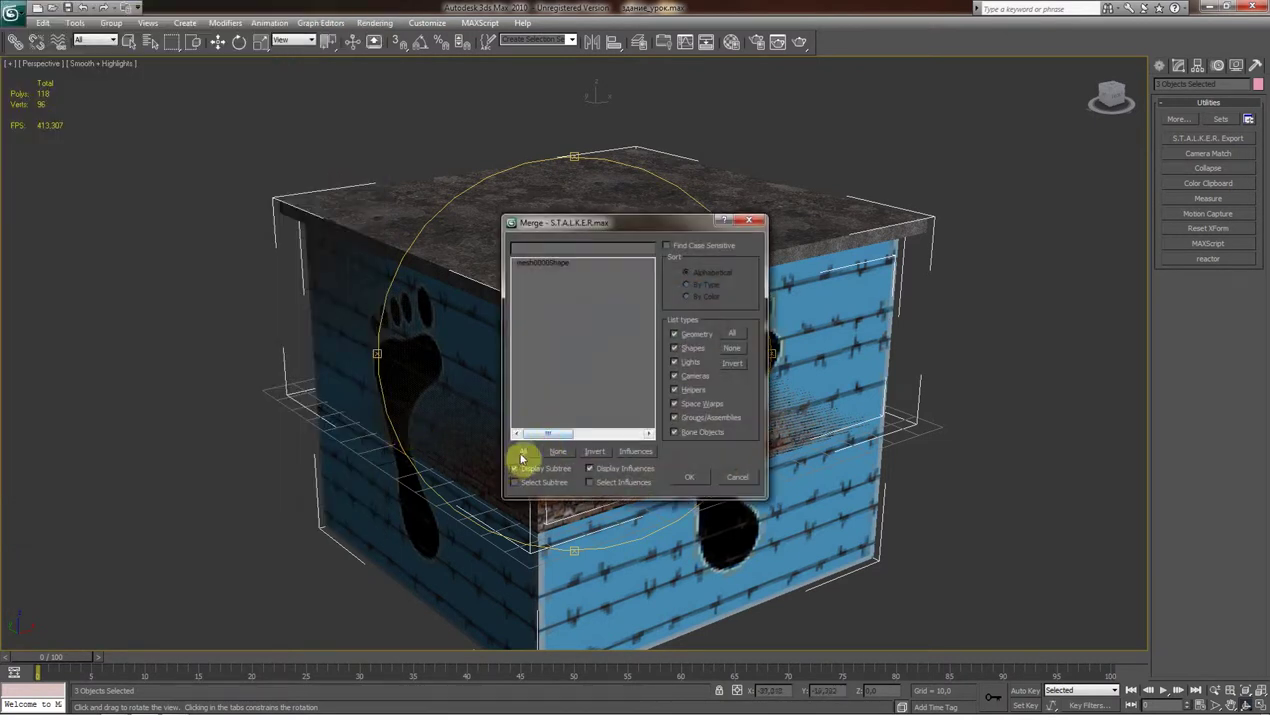
{"action": "left_click", "coordinate": [689, 477]}
{"action": "mouse_move", "coordinate": [689, 477]}
{"action": "left_mouse_down"}
{"action": "mouse_move", "coordinate": [621, 428]}
{"action": "mouse_move", "coordinate": [597, 433]}
{"action": "mouse_move", "coordinate": [561, 414]}
{"action": "mouse_move", "coordinate": [570, 315]}
{"action": "mouse_move", "coordinate": [609, 394]}
{"action": "mouse_move", "coordinate": [592, 354]}
{"action": "mouse_move", "coordinate": [586, 371]}
{"action": "left_mouse_up"}
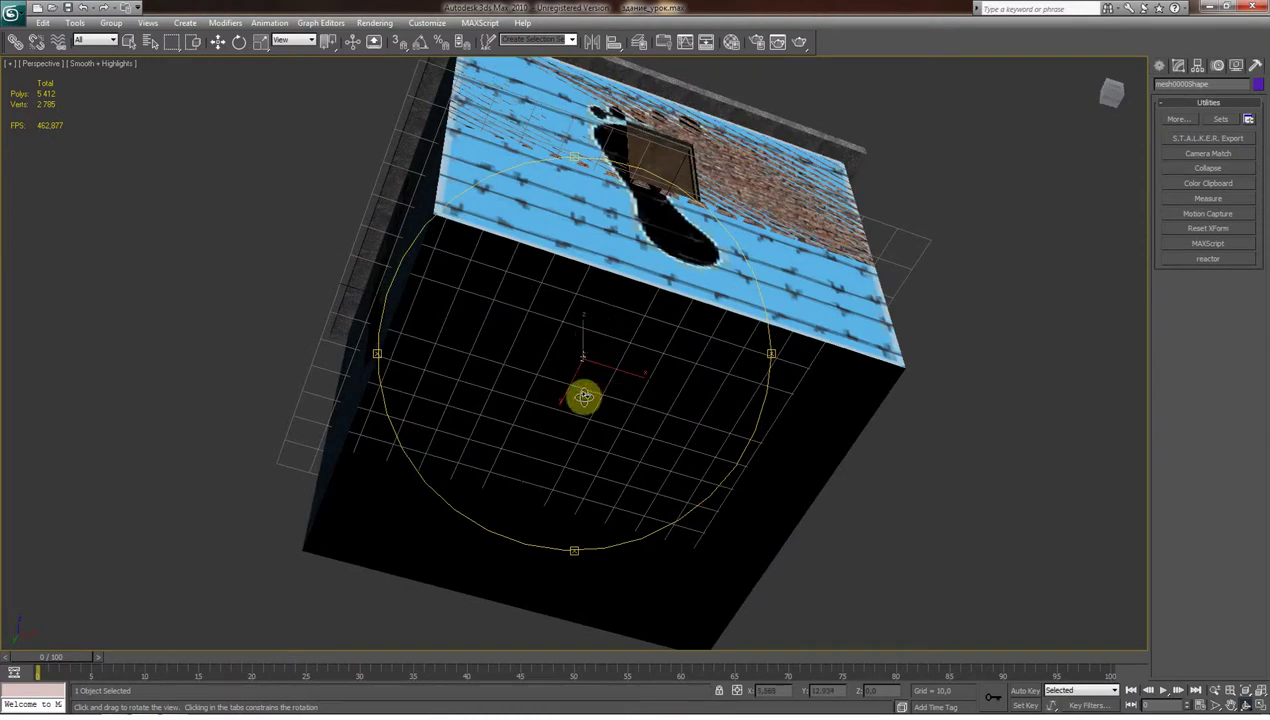
Select everything, scale the house down uniformly, and restore the four-viewport layout.
{"action": "key", "text": "ctrl+a"}
{"action": "left_click_drag", "start_coordinate": [580, 397], "coordinate": [374, 210]}
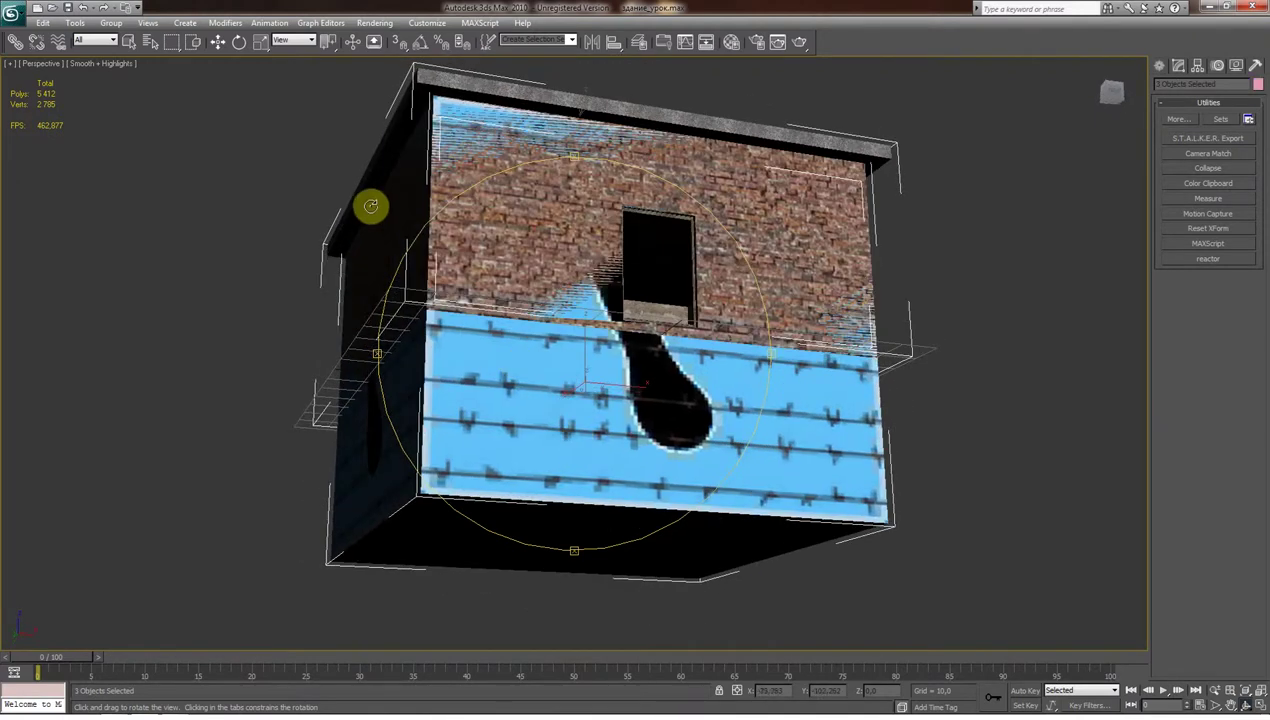
{"action": "left_click", "coordinate": [262, 46]}
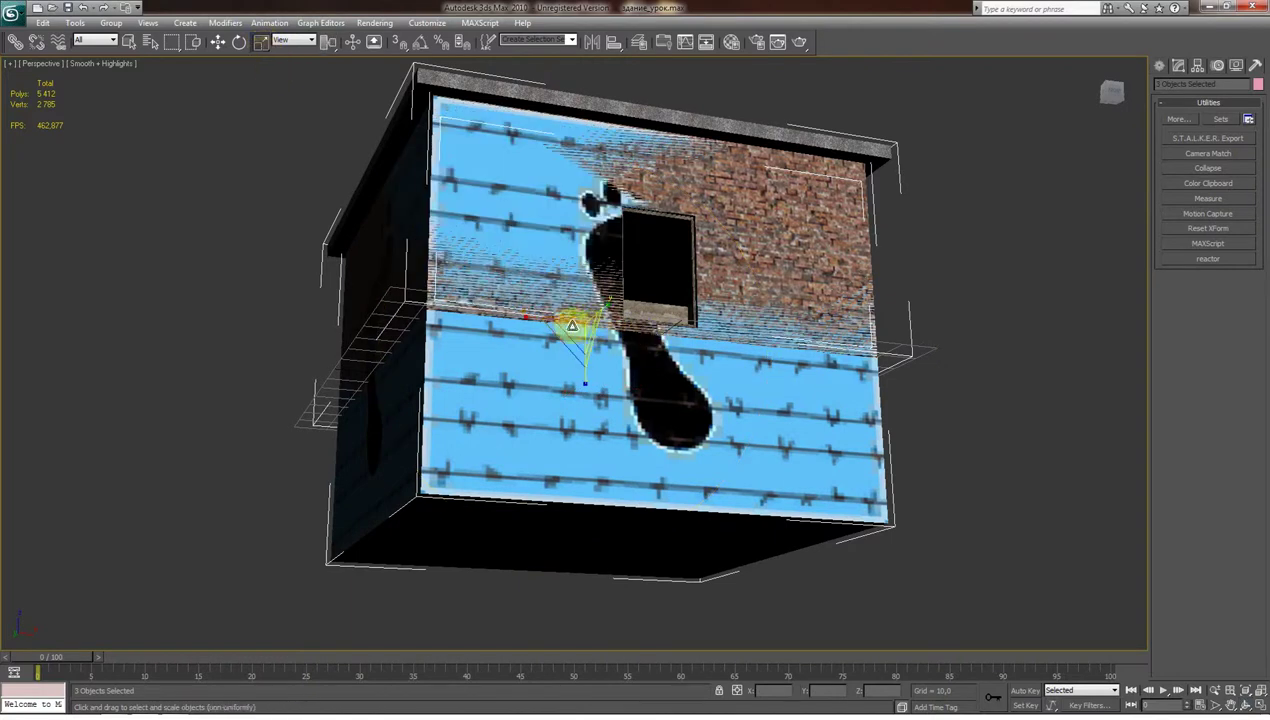
{"action": "scroll", "coordinate": [576, 328], "scroll_direction": "down", "scroll_amount": 8}
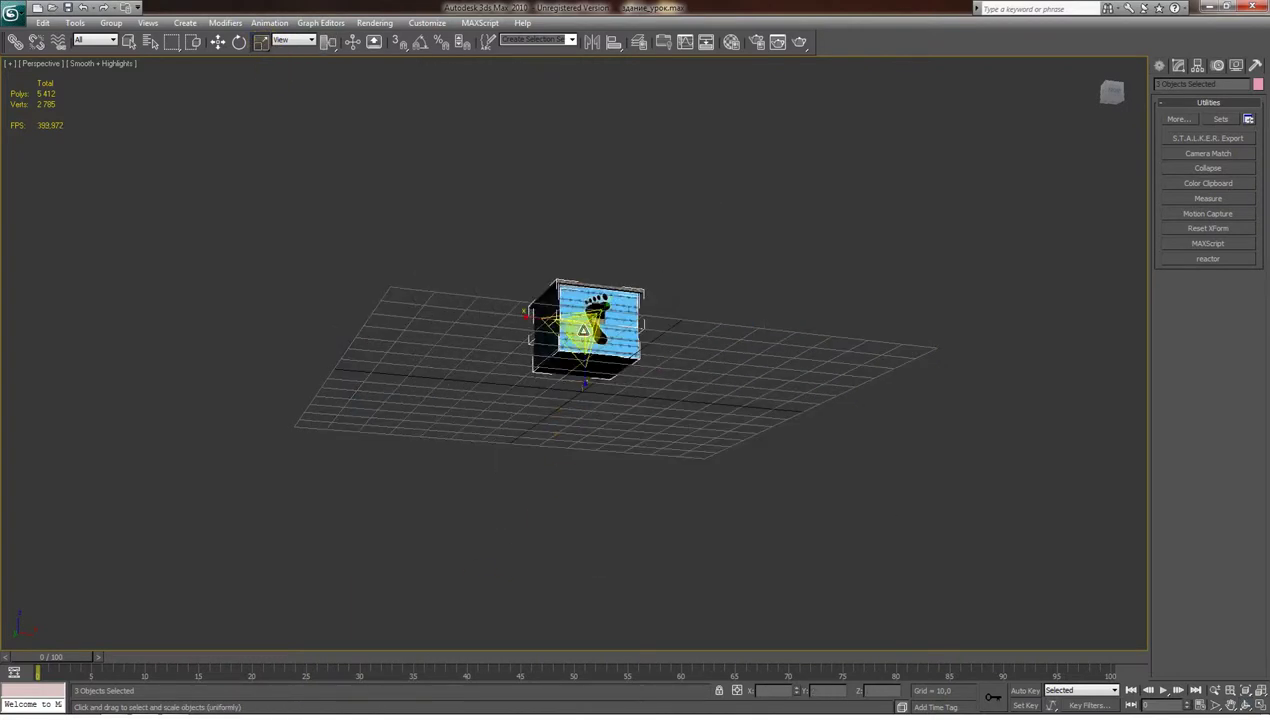
{"action": "left_click", "coordinate": [1230, 690]}
{"action": "left_click", "coordinate": [1244, 705]}
{"action": "mouse_move", "coordinate": [598, 408]}
{"action": "left_mouse_down"}
{"action": "mouse_move", "coordinate": [494, 462]}
{"action": "mouse_move", "coordinate": [510, 292]}
{"action": "left_mouse_up"}
{"action": "left_click", "coordinate": [260, 44]}
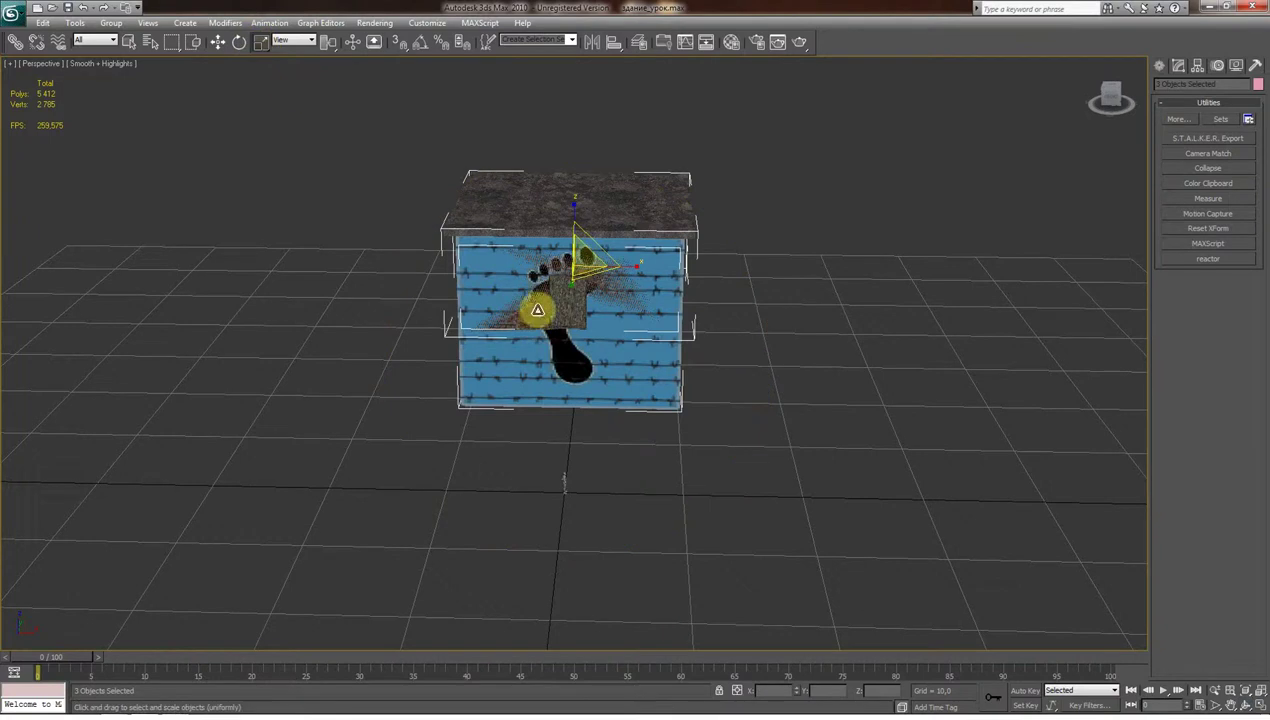
{"action": "left_click_drag", "start_coordinate": [573, 283], "coordinate": [575, 343]}
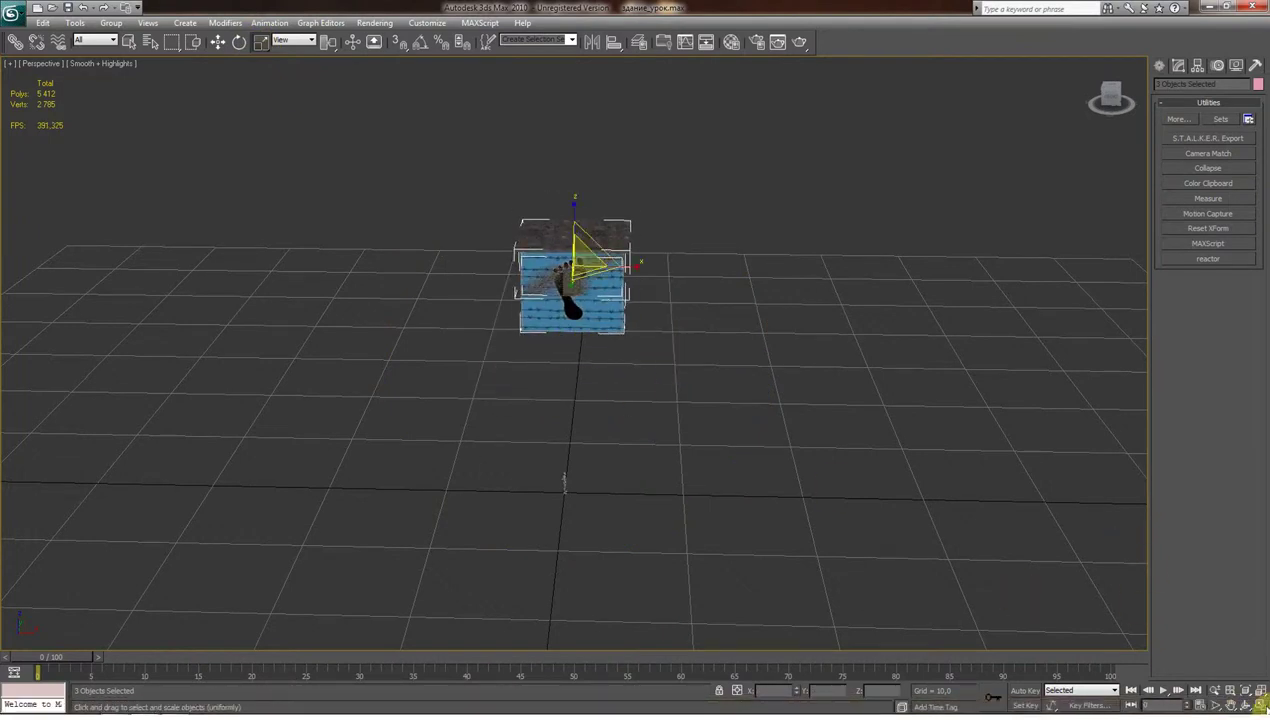
{"action": "left_click", "coordinate": [1249, 703]}
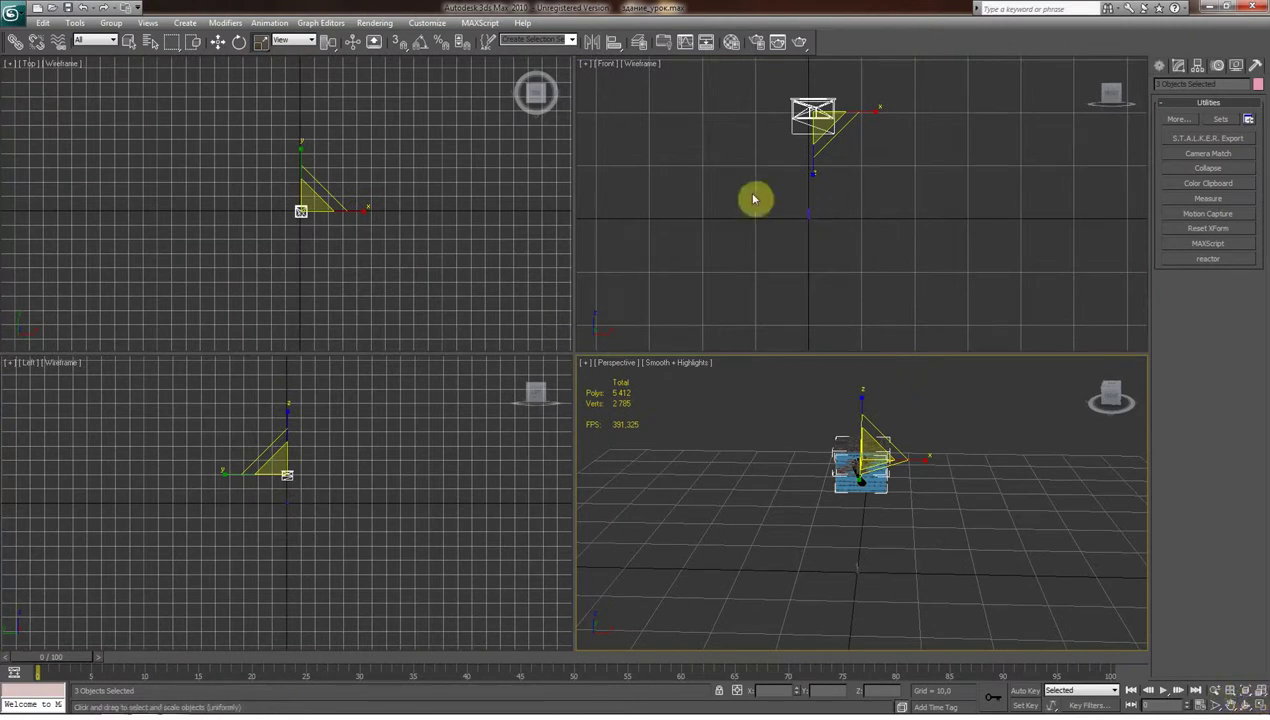
Lower the house in the Front viewport with the Move tool.
{"action": "left_click", "coordinate": [218, 42]}
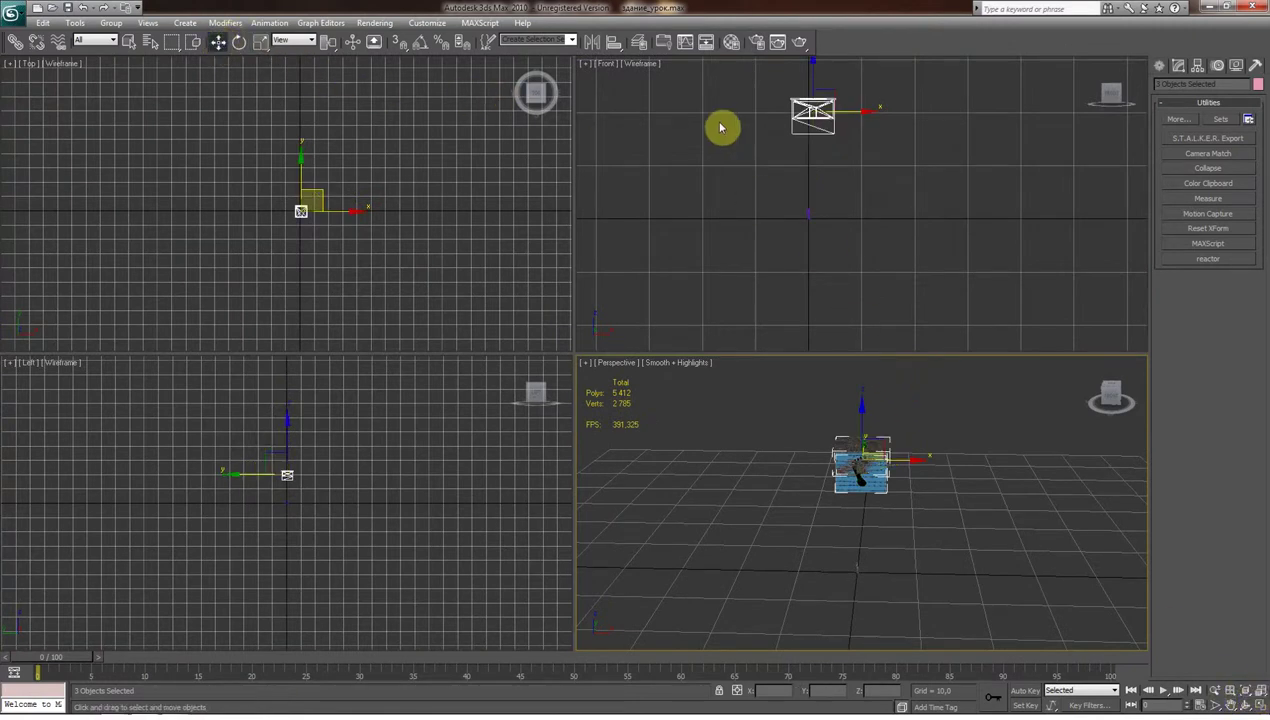
{"action": "right_click", "coordinate": [817, 75]}
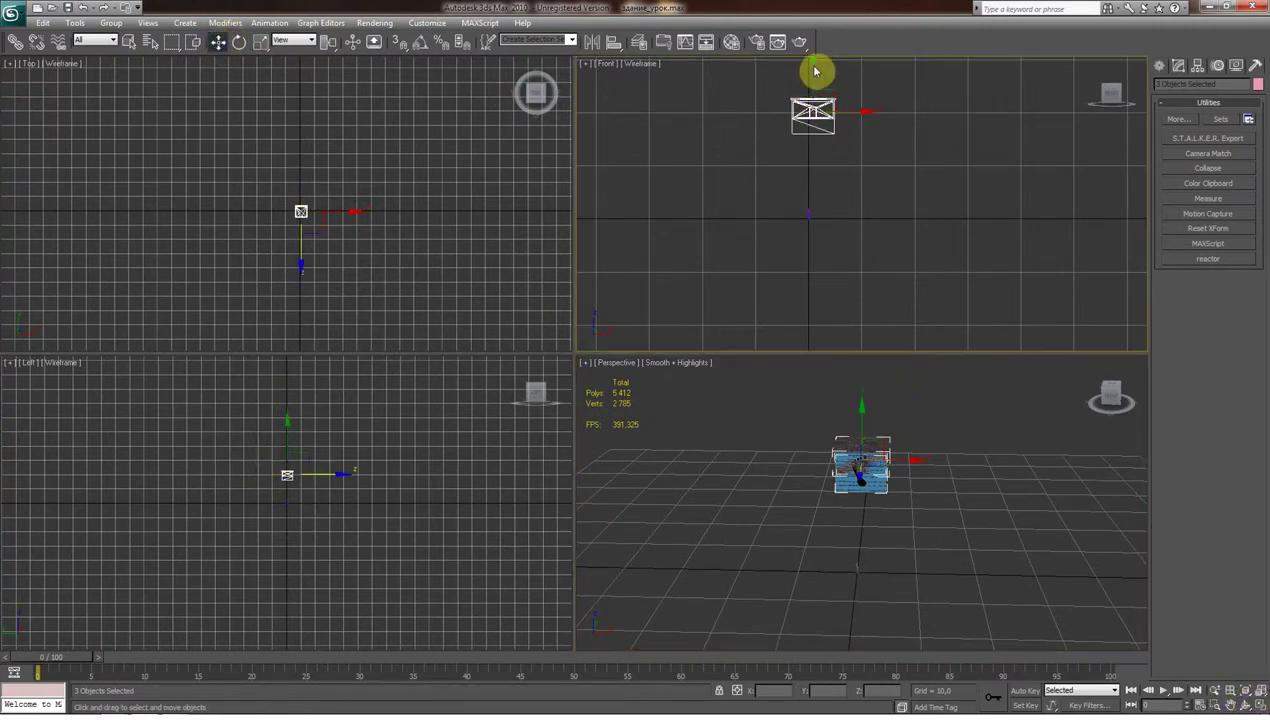
{"action": "left_click_drag", "start_coordinate": [811, 74], "coordinate": [815, 150]}
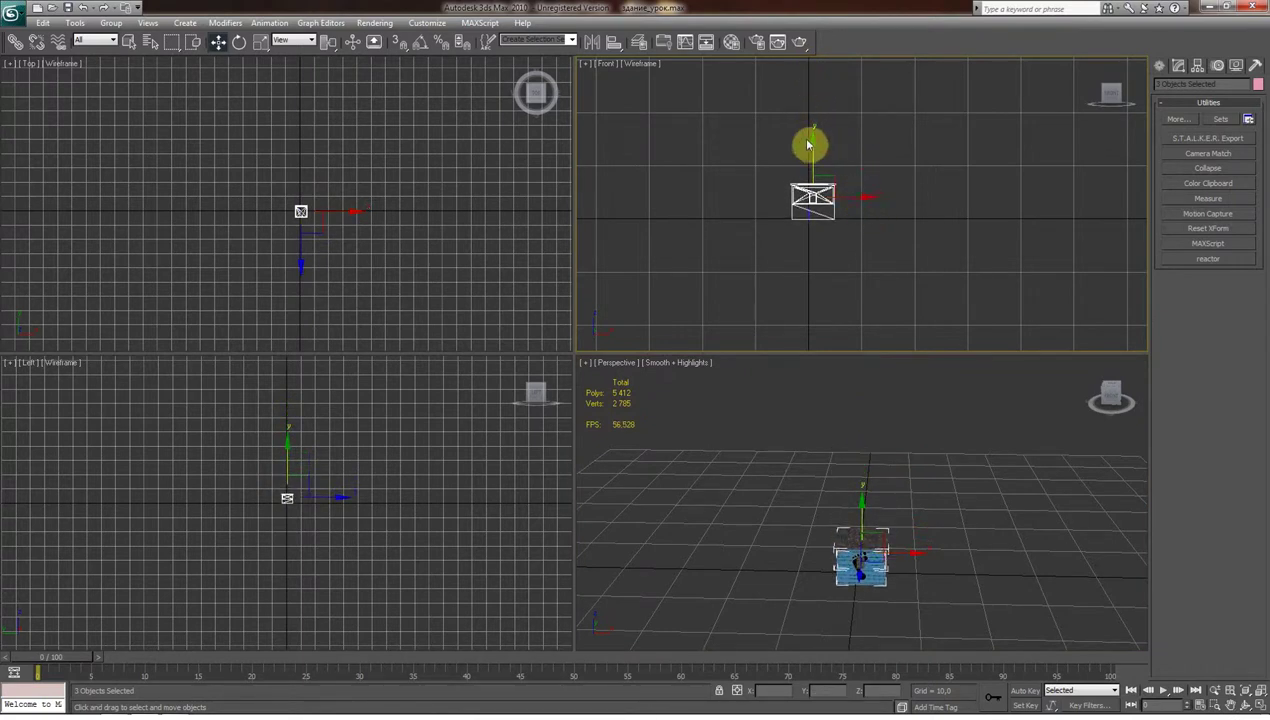
{"action": "left_click_drag", "start_coordinate": [812, 146], "coordinate": [813, 157]}
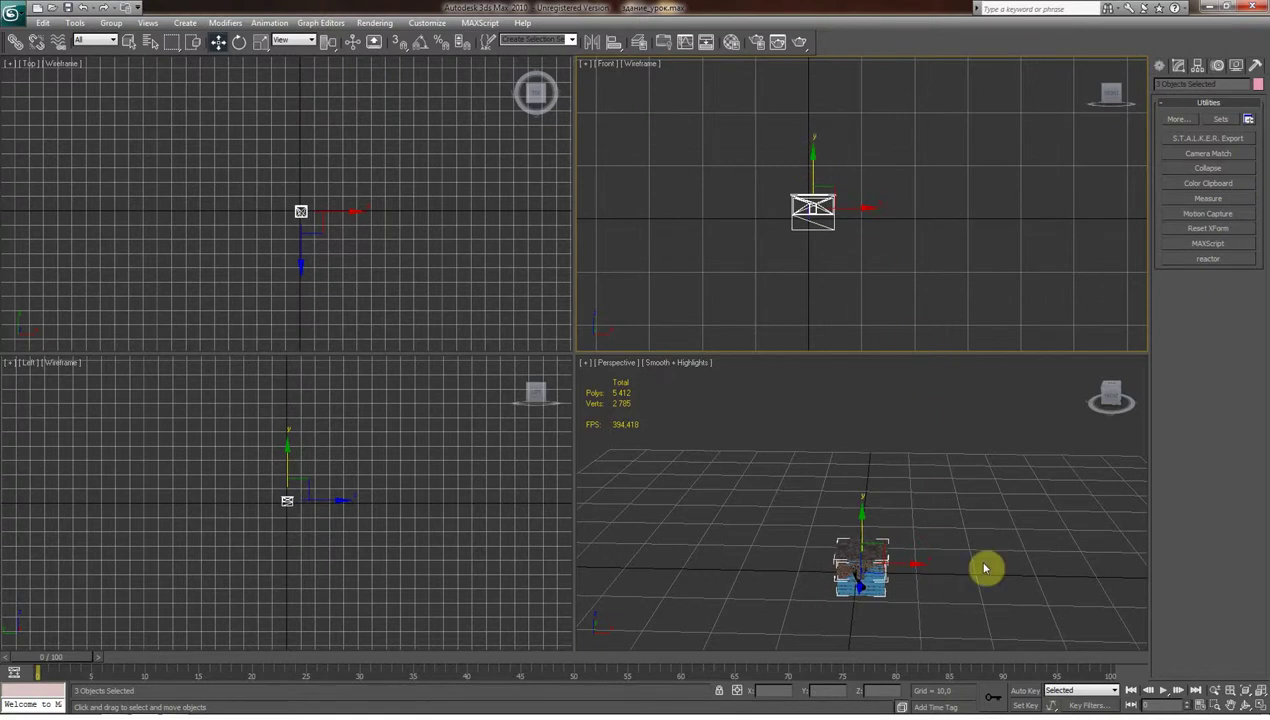
Orbit and pan the Perspective view, then Zoom Extents All to frame the house in every view.
{"action": "left_click", "coordinate": [1241, 706]}
{"action": "mouse_move", "coordinate": [879, 553]}
{"action": "left_mouse_down"}
{"action": "mouse_move", "coordinate": [829, 568]}
{"action": "mouse_move", "coordinate": [1015, 598]}
{"action": "left_mouse_up"}
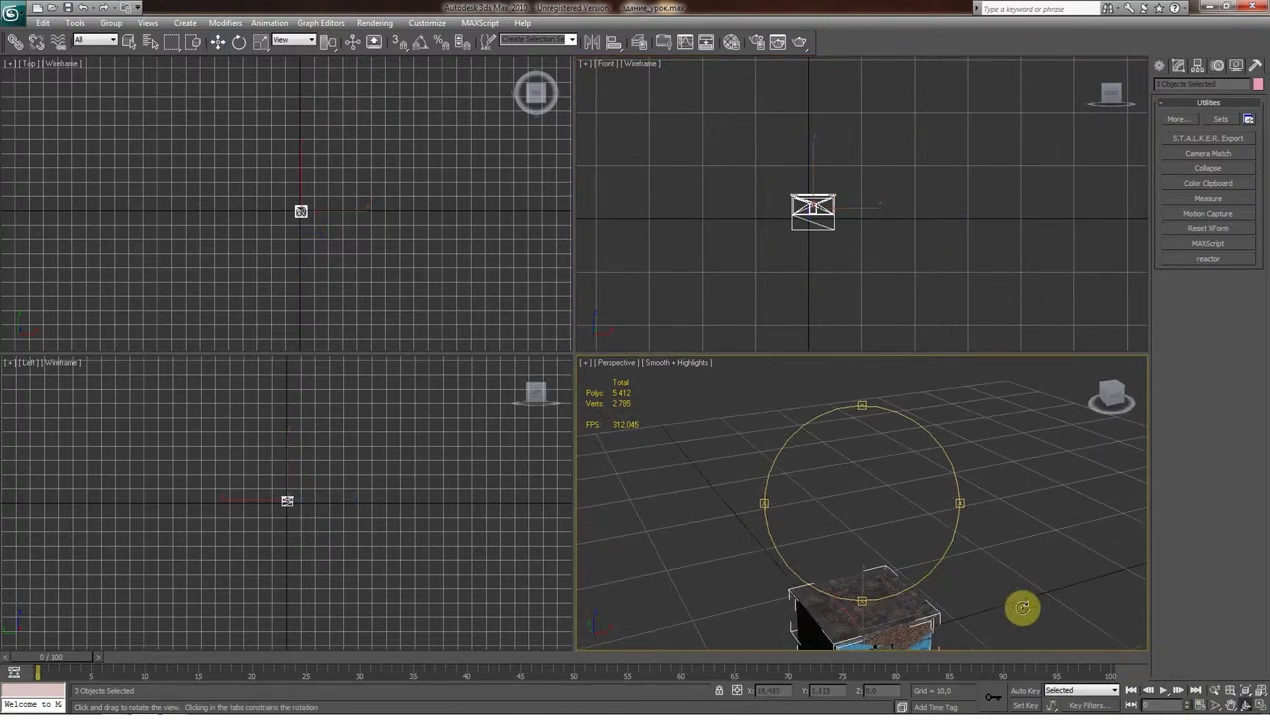
{"action": "left_click", "coordinate": [1232, 706]}
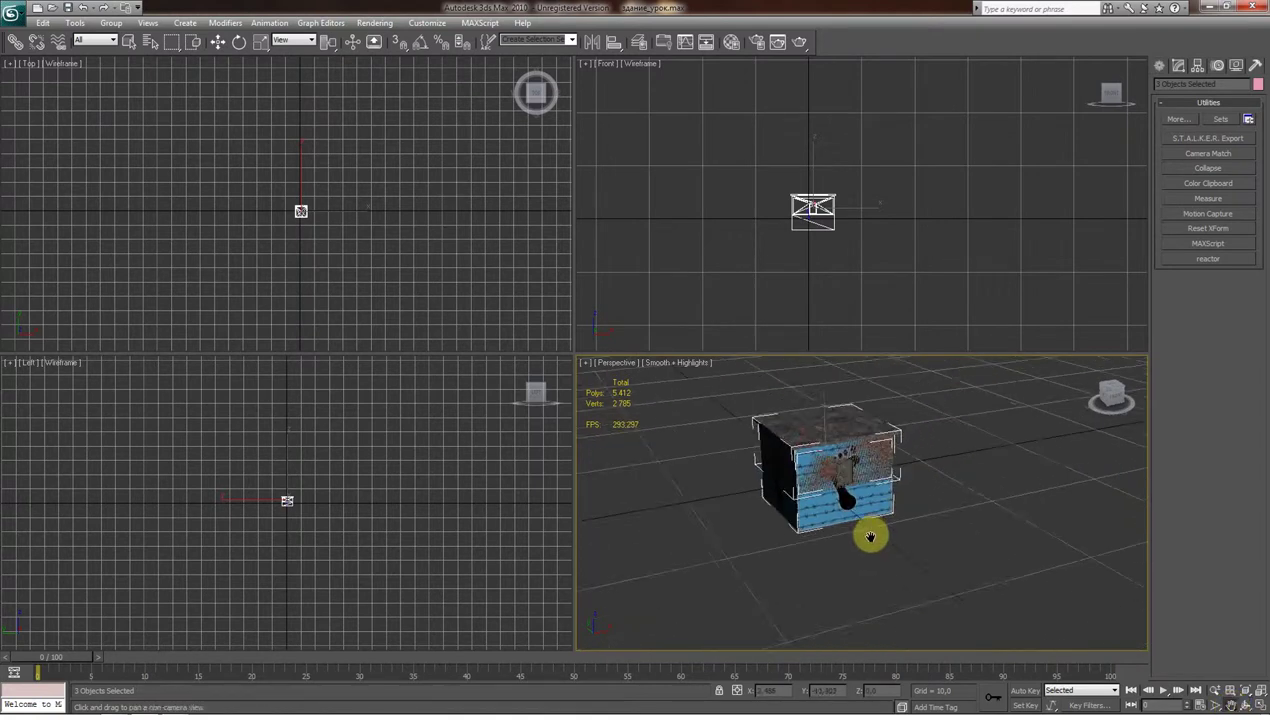
{"action": "scroll", "coordinate": [870, 530], "scroll_direction": "up", "scroll_amount": 5}
{"action": "left_click_drag", "start_coordinate": [870, 530], "coordinate": [843, 583]}
{"action": "scroll", "coordinate": [843, 583], "scroll_direction": "down", "scroll_amount": 1}
{"action": "scroll", "coordinate": [825, 510], "scroll_direction": "down", "scroll_amount": 1}
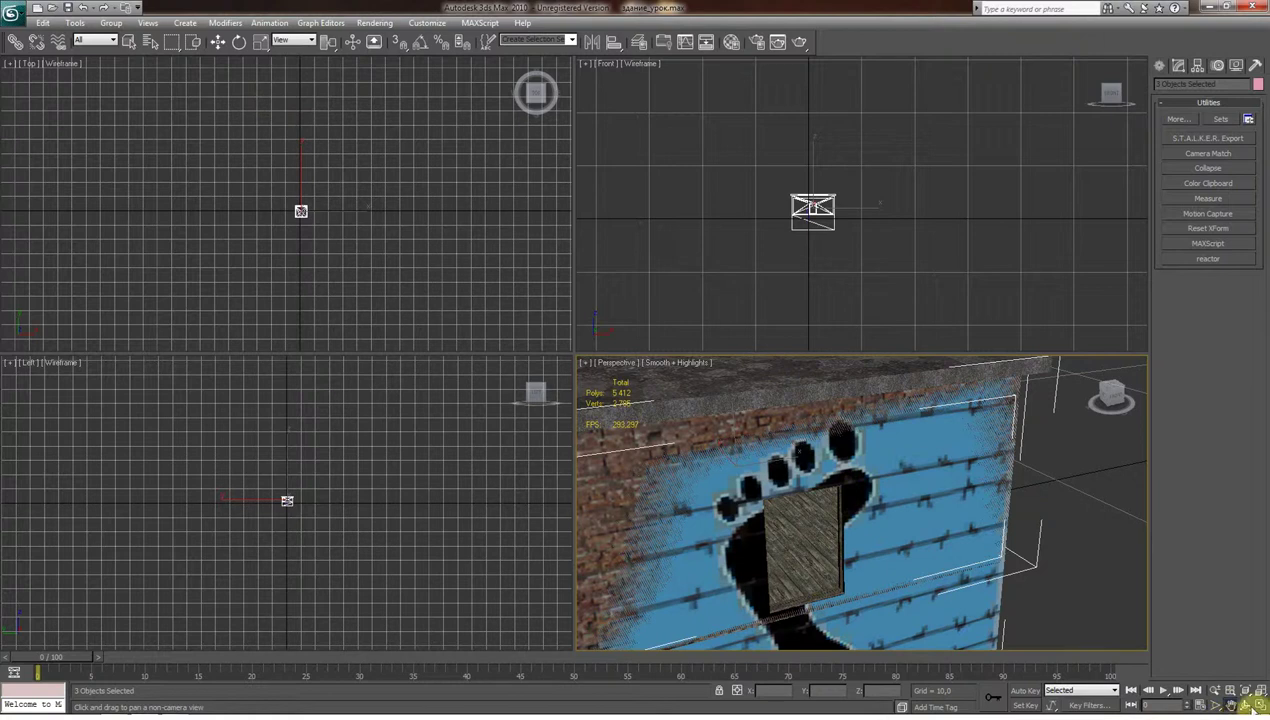
{"action": "left_click", "coordinate": [1247, 690]}
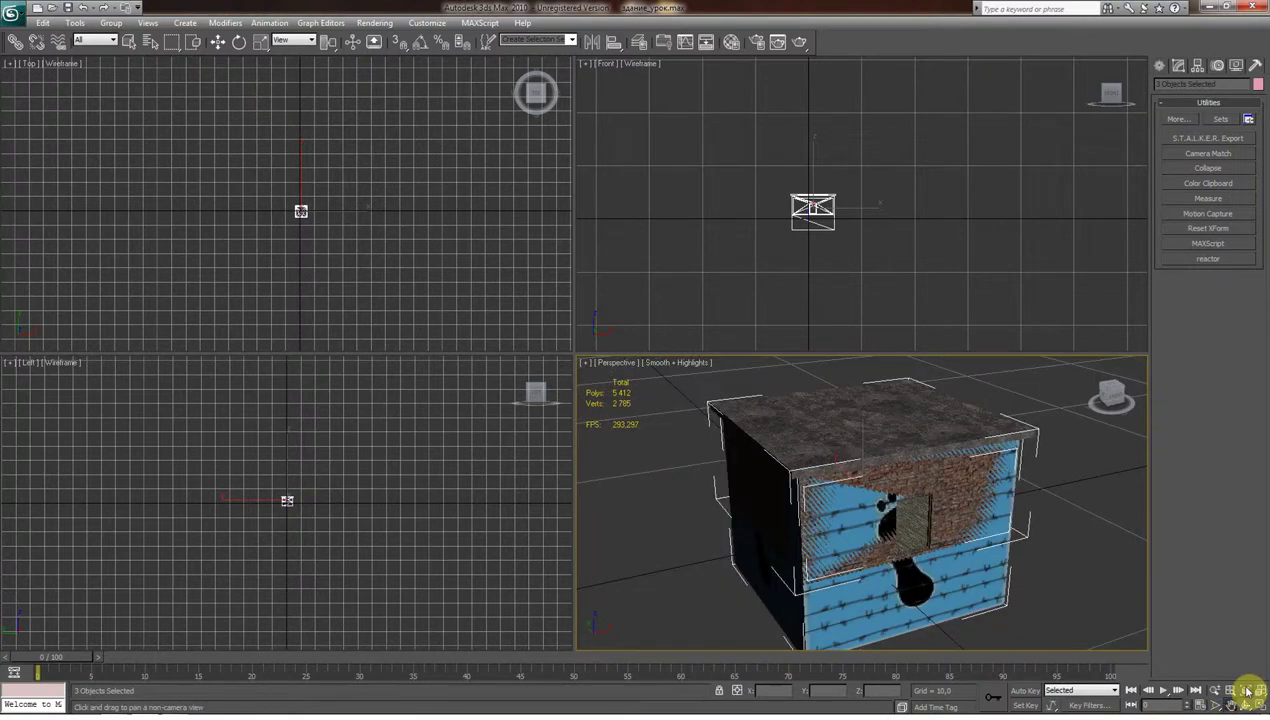
{"action": "left_click", "coordinate": [1260, 692]}
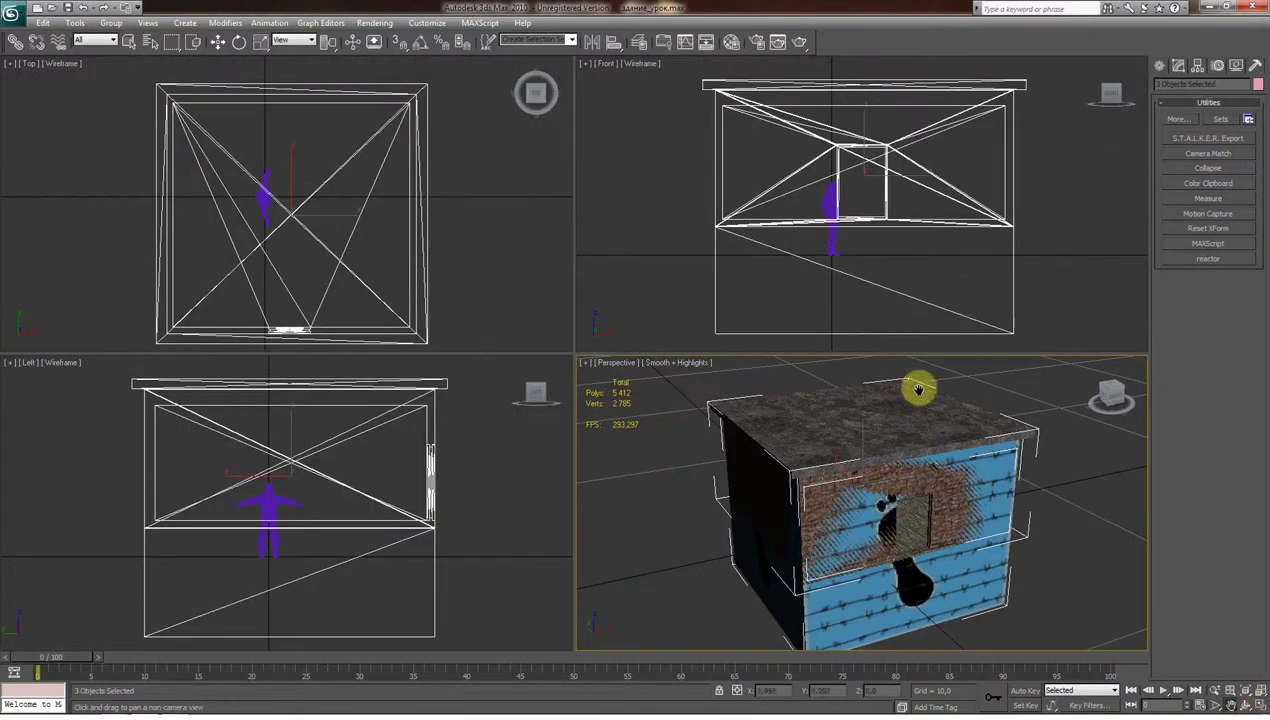
{"action": "left_click_drag", "start_coordinate": [904, 227], "coordinate": [904, 241]}
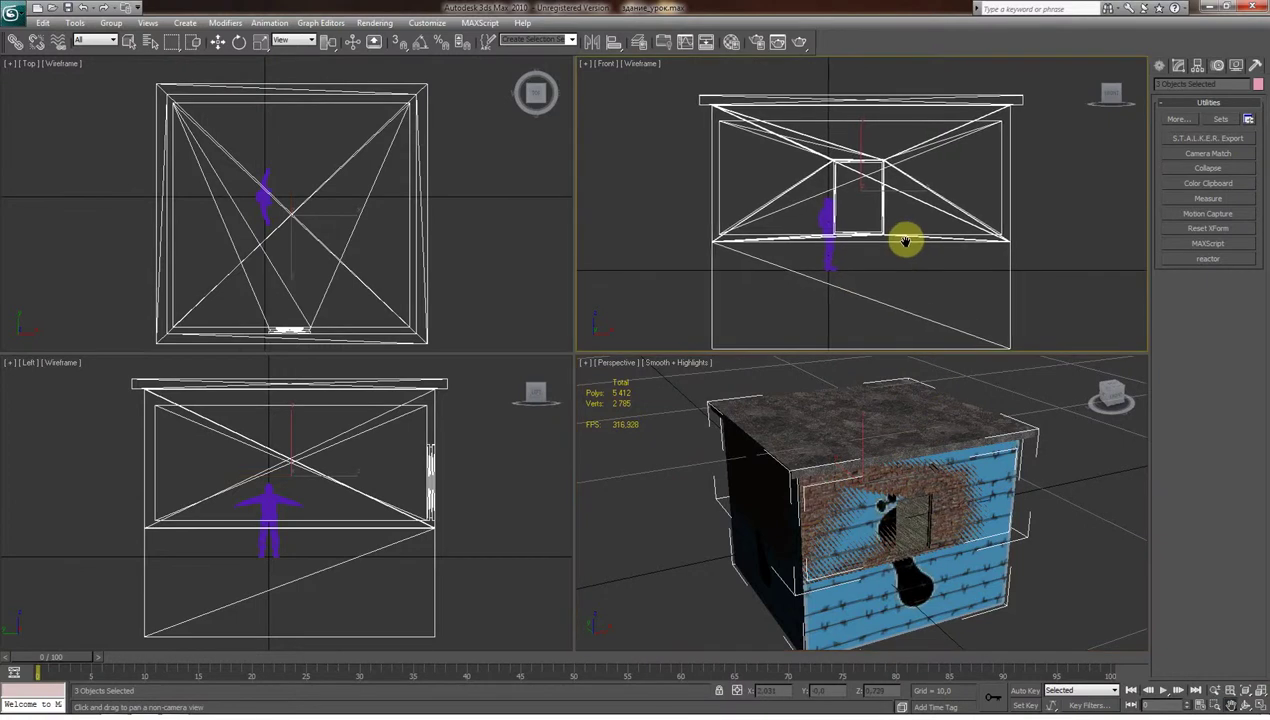
Lower the house further around the human figure and select the figure mesh.
{"action": "left_click", "coordinate": [218, 41]}
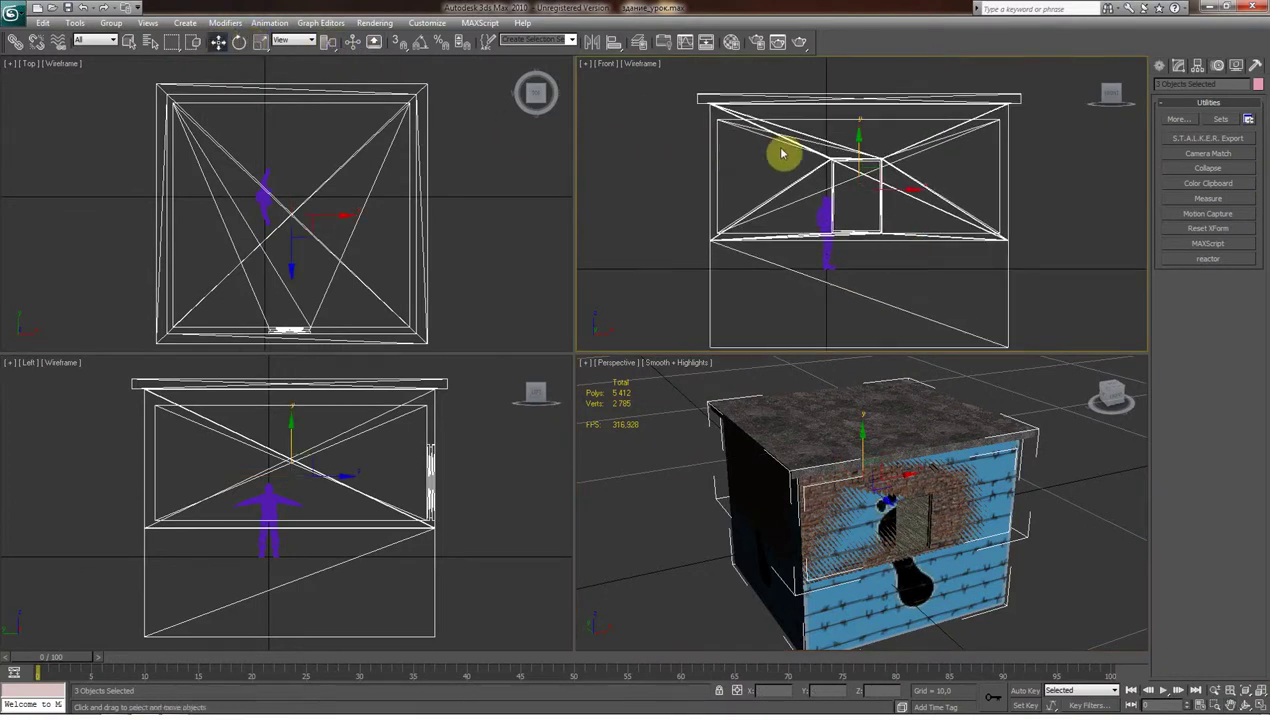
{"action": "left_click_drag", "start_coordinate": [860, 137], "coordinate": [856, 176]}
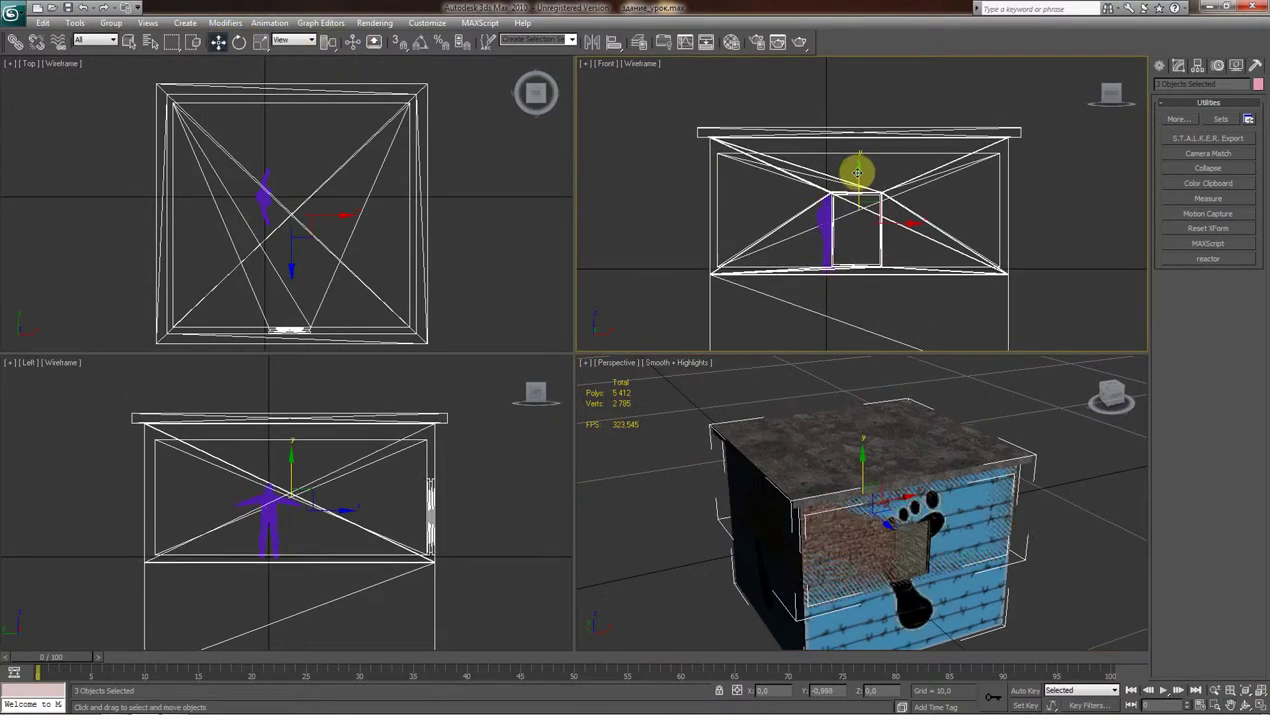
{"action": "left_click", "coordinate": [254, 169]}
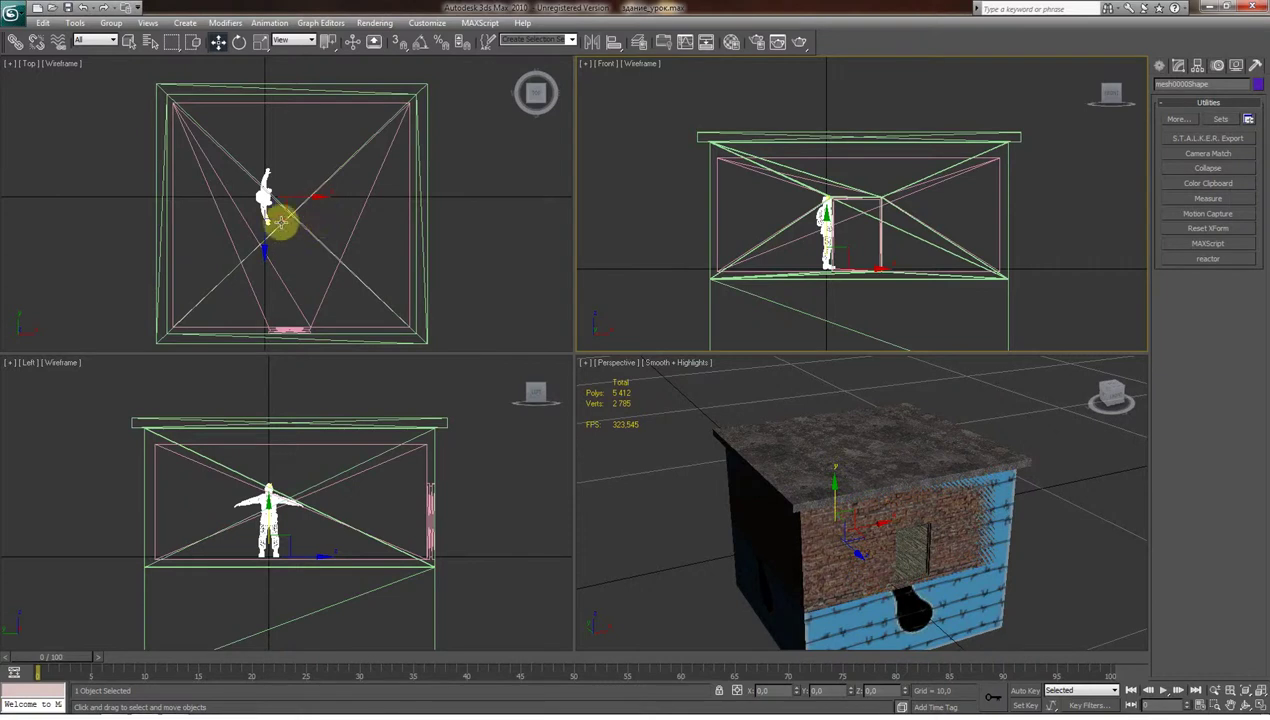
Move mesh0000Shape into the doorway in the Top view and orbit the Perspective view toward the door.
{"action": "left_click", "coordinate": [278, 205]}
{"action": "left_click", "coordinate": [267, 194]}
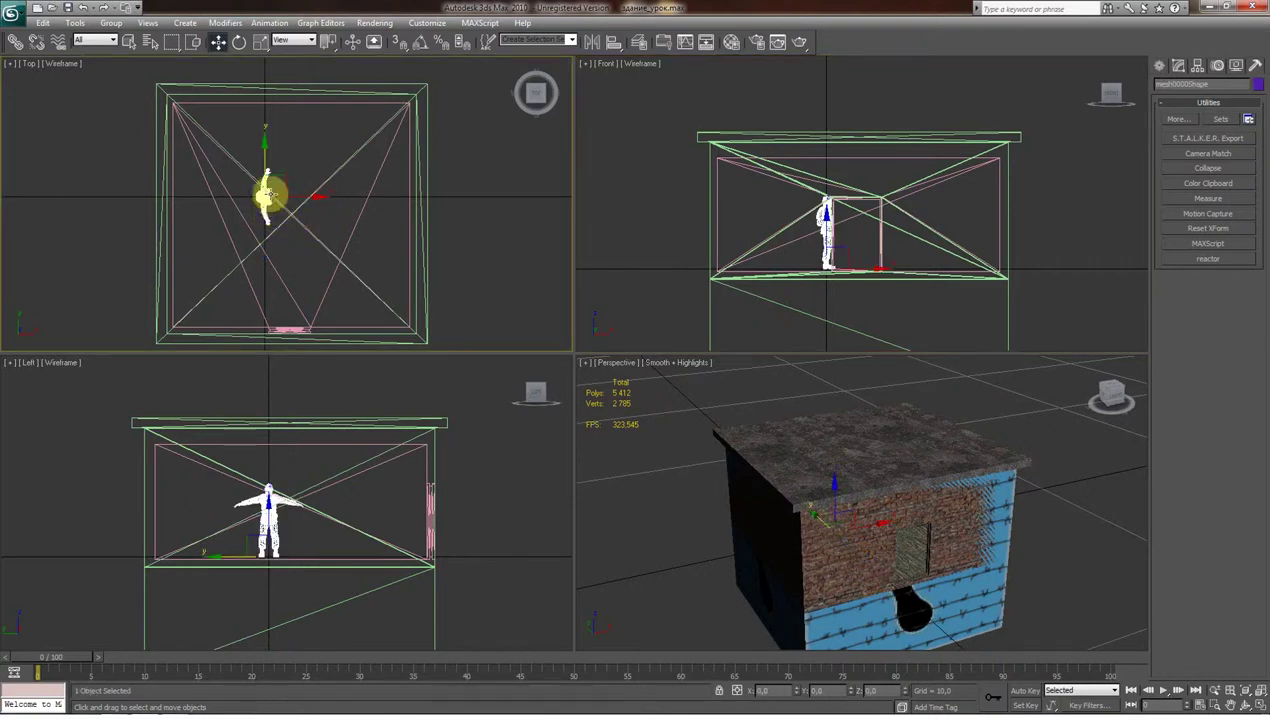
{"action": "left_click_drag", "start_coordinate": [278, 183], "coordinate": [306, 317]}
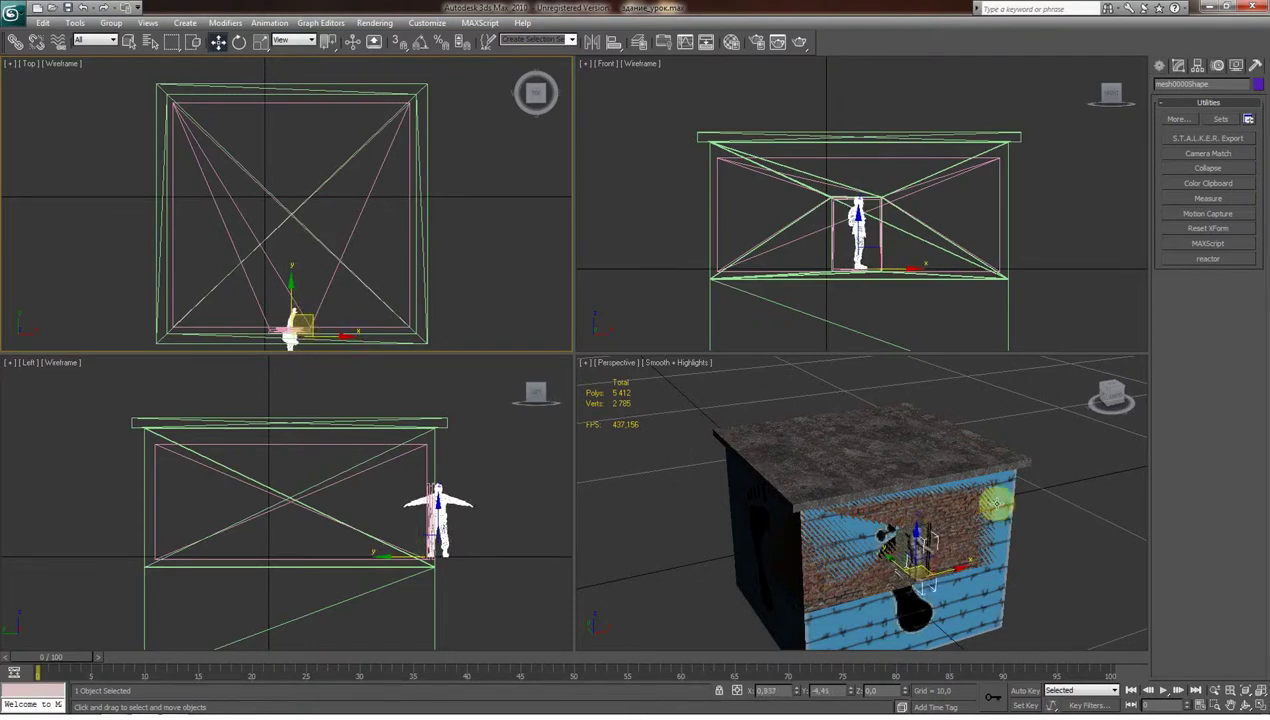
{"action": "left_click", "coordinate": [1232, 705]}
{"action": "left_click", "coordinate": [1244, 705]}
{"action": "mouse_move", "coordinate": [998, 607]}
{"action": "left_mouse_down"}
{"action": "mouse_move", "coordinate": [816, 476]}
{"action": "mouse_move", "coordinate": [907, 505]}
{"action": "mouse_move", "coordinate": [865, 553]}
{"action": "mouse_move", "coordinate": [870, 539]}
{"action": "left_mouse_up"}
{"action": "scroll", "coordinate": [922, 540], "scroll_direction": "up", "scroll_amount": 5}
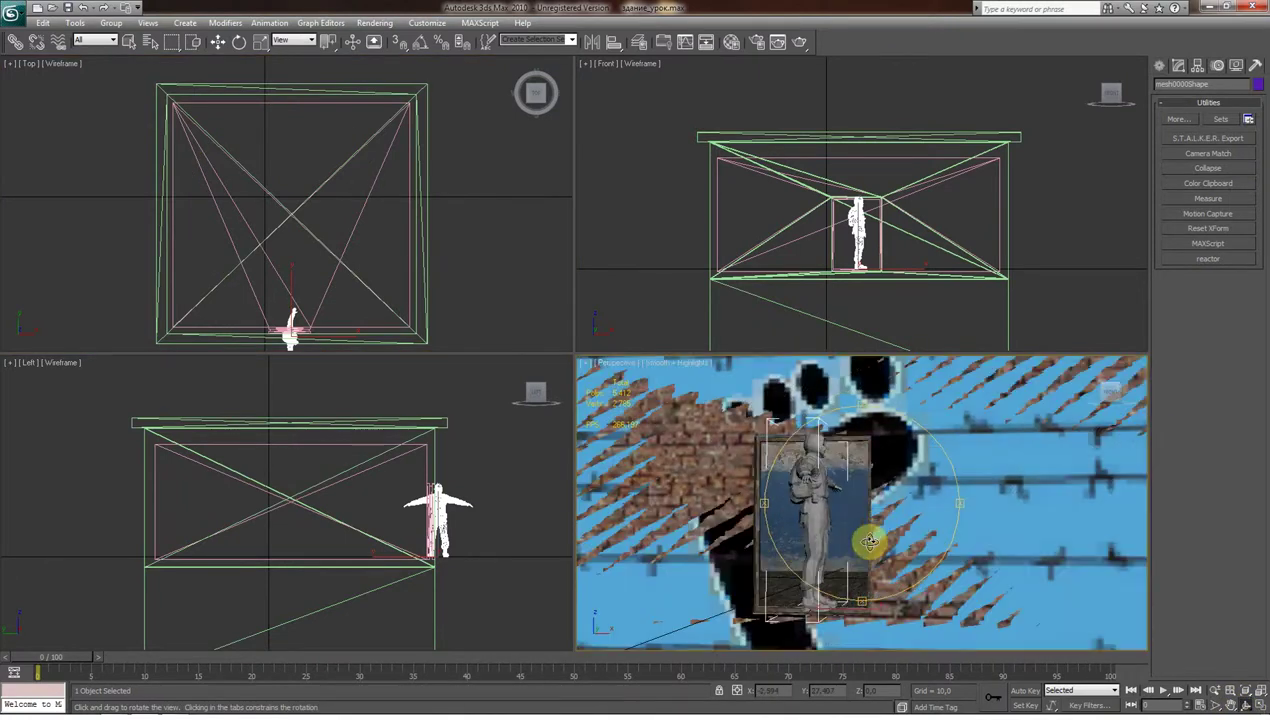
{"action": "left_click", "coordinate": [259, 45]}
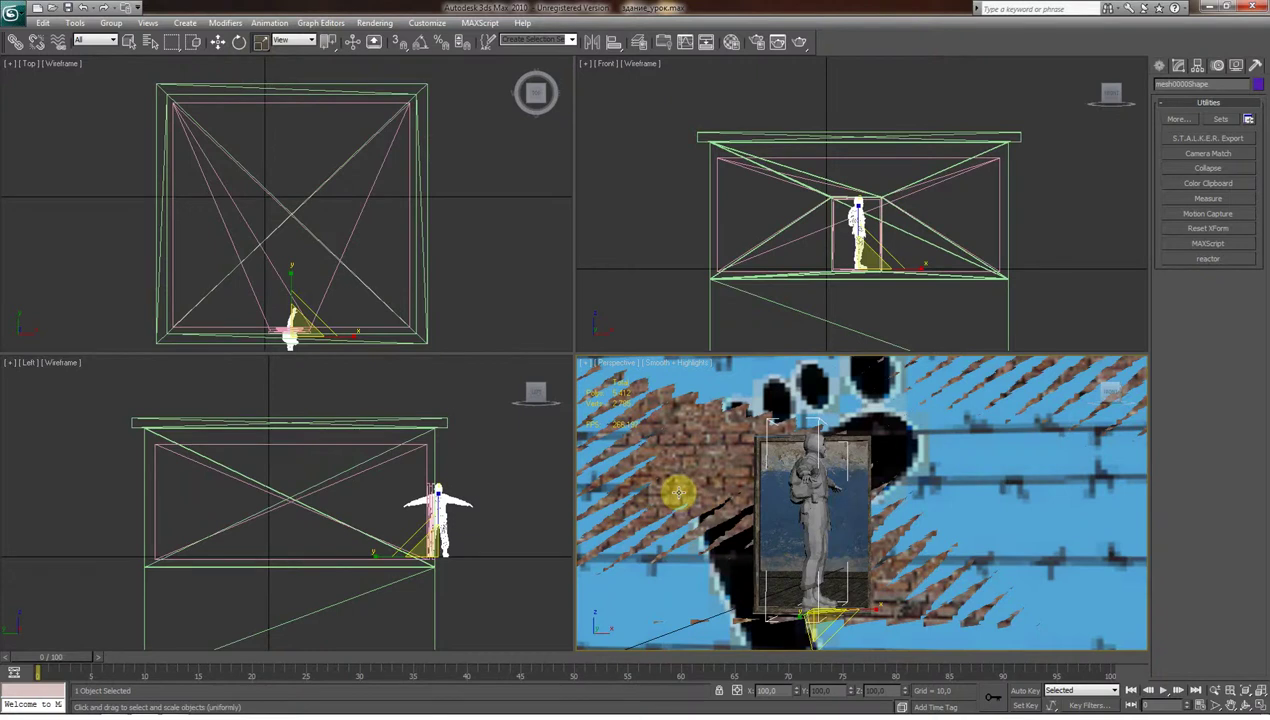
Scale the three house parts uniformly to 112 percent and raise the house slightly in the Front view.
{"action": "left_click", "coordinate": [678, 491]}
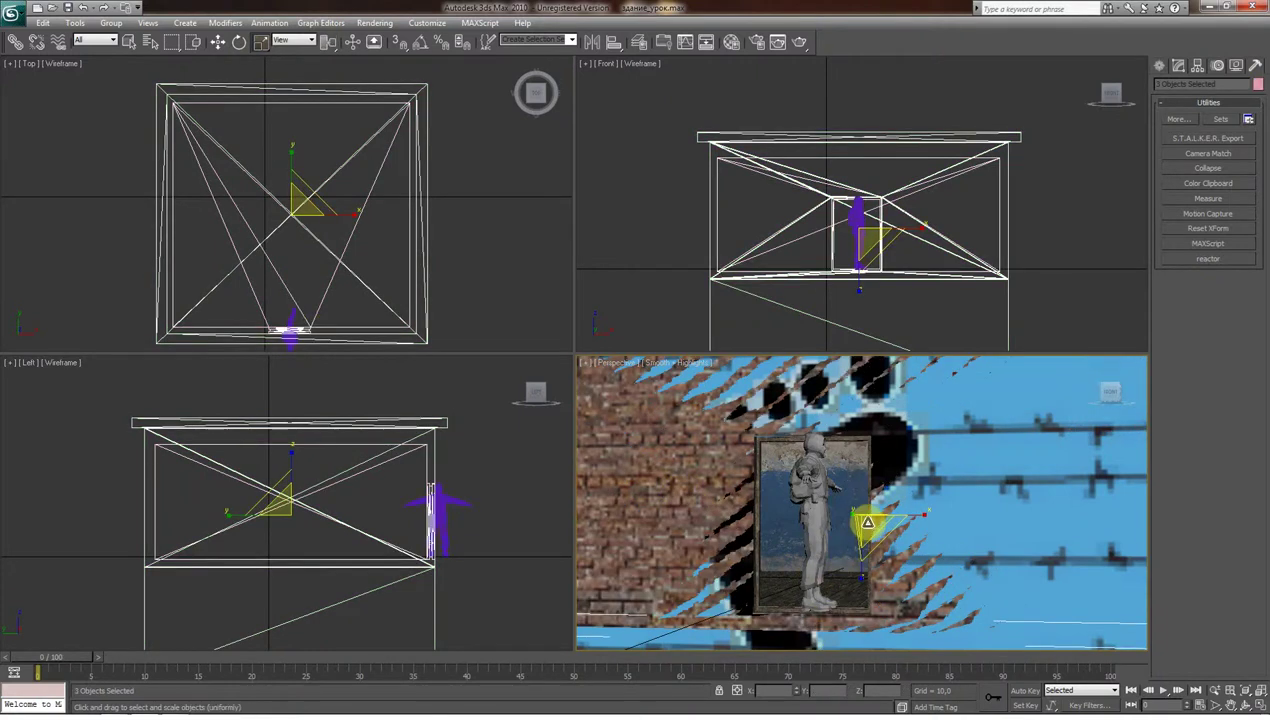
{"action": "left_click_drag", "start_coordinate": [867, 522], "coordinate": [881, 510]}
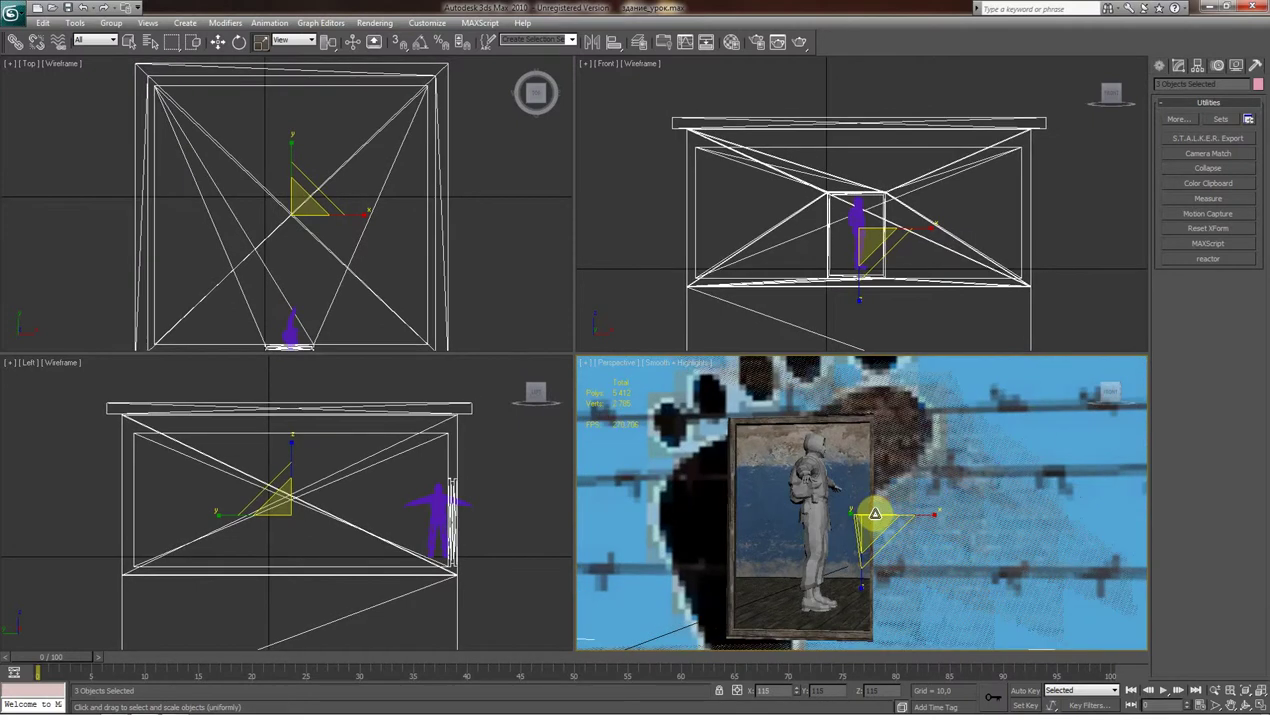
{"action": "left_click", "coordinate": [219, 42]}
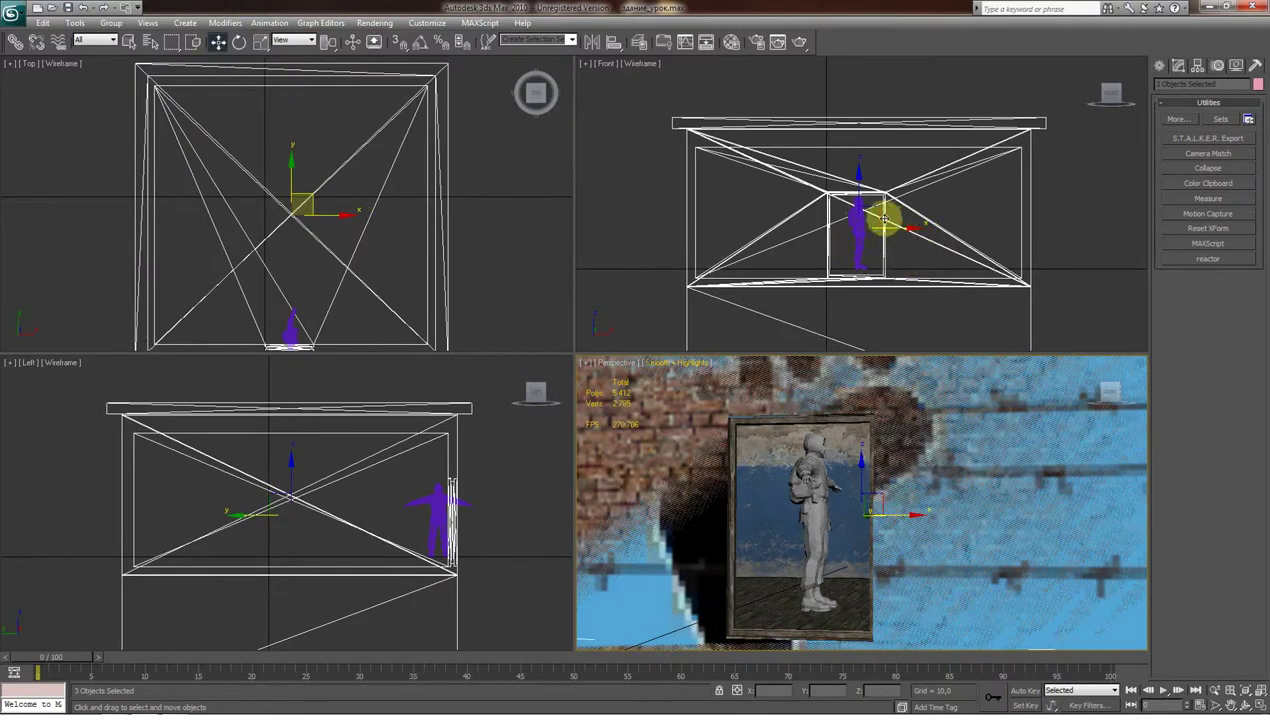
{"action": "left_click", "coordinate": [857, 180]}
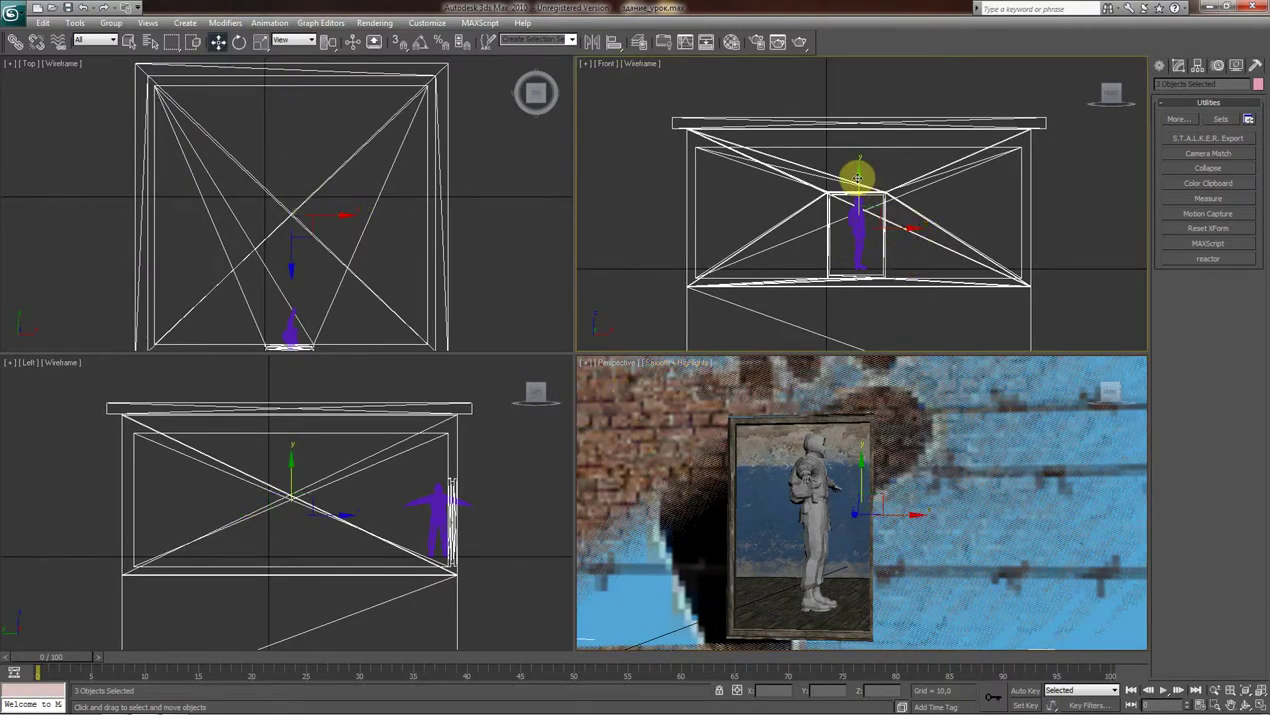
{"action": "left_click_drag", "start_coordinate": [857, 178], "coordinate": [857, 171]}
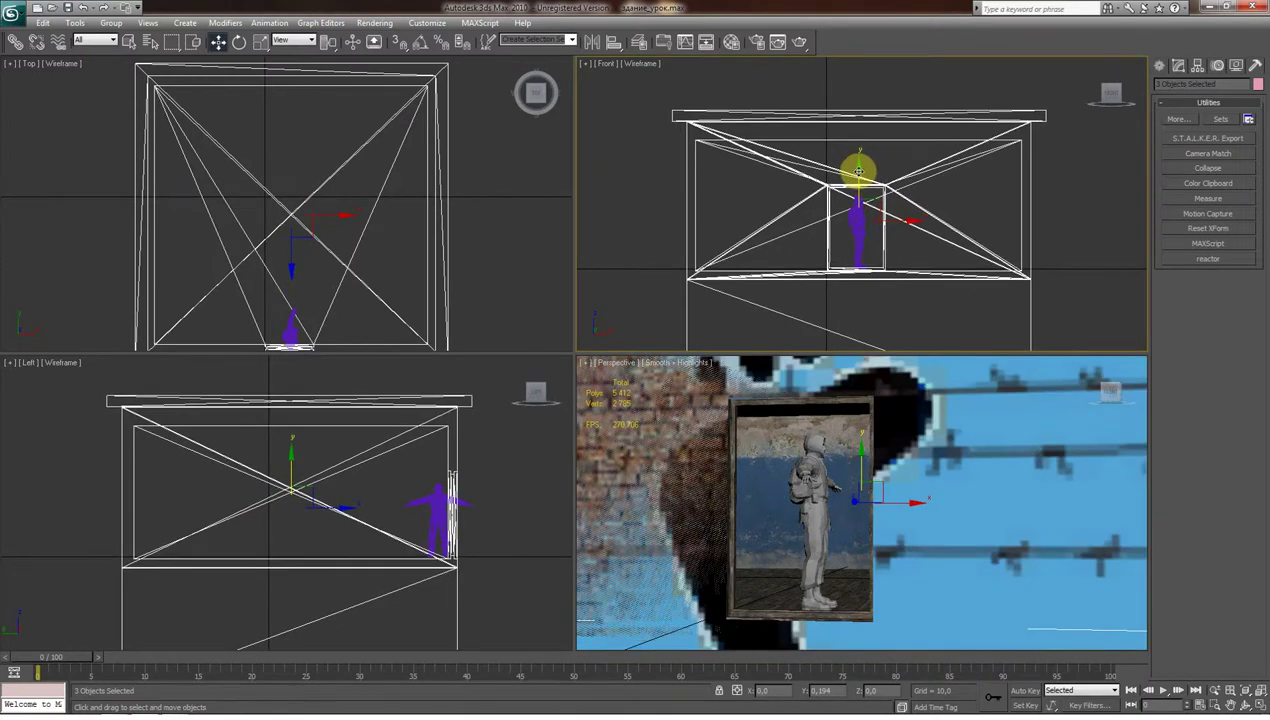
Maximize the Front view and pan to inspect the door frame around the figure.
{"action": "left_click", "coordinate": [1261, 705]}
{"action": "left_click", "coordinate": [1250, 707]}
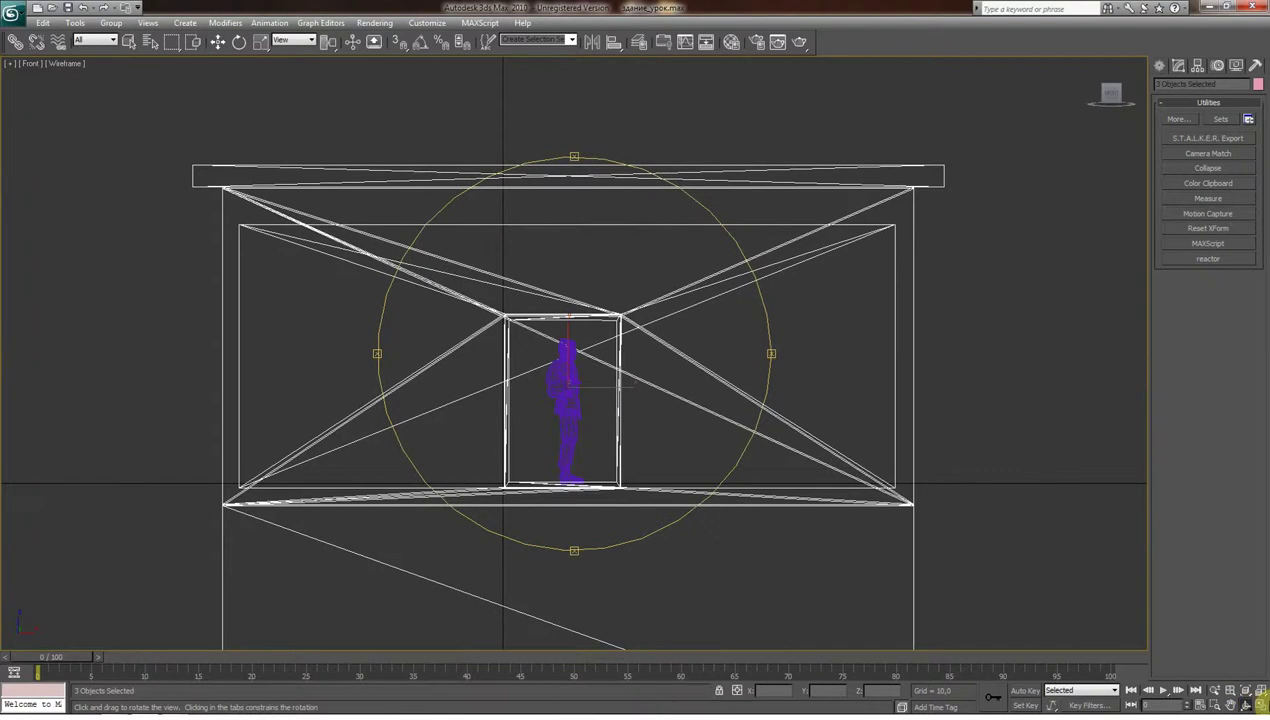
{"action": "left_click", "coordinate": [1231, 705]}
{"action": "left_click_drag", "start_coordinate": [621, 443], "coordinate": [629, 405]}
{"action": "scroll", "coordinate": [629, 405], "scroll_direction": "up", "scroll_amount": 5}
{"action": "left_click_drag", "start_coordinate": [615, 473], "coordinate": [638, 404]}
{"action": "scroll", "coordinate": [564, 346], "scroll_direction": "down", "scroll_amount": 2}
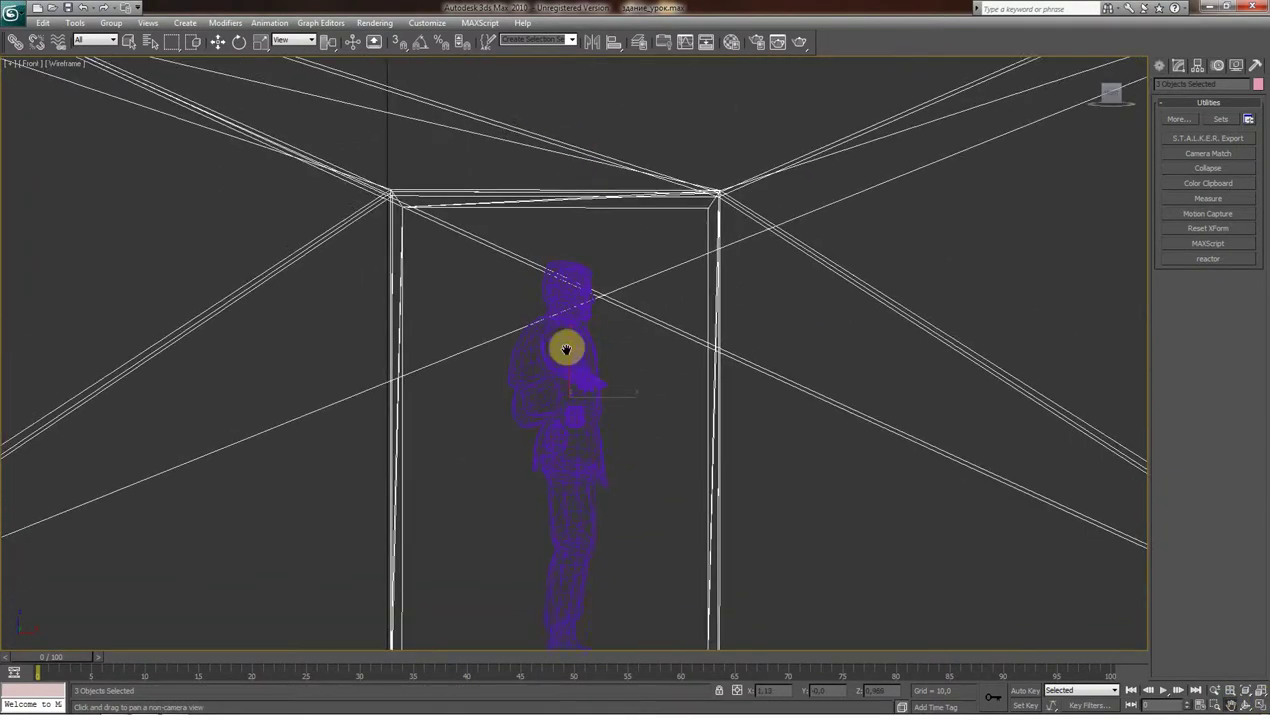
{"action": "scroll", "coordinate": [623, 449], "scroll_direction": "down", "scroll_amount": 3}
{"action": "left_click", "coordinate": [1262, 706]}
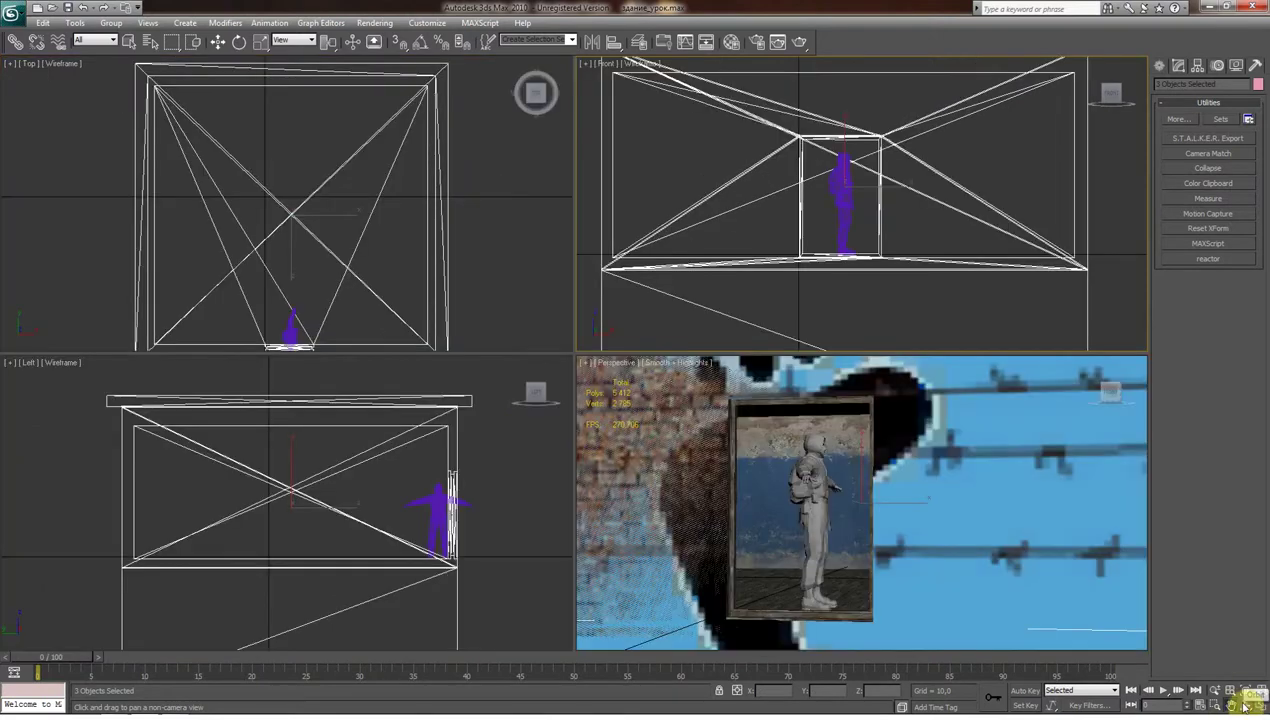
Maximize the Perspective view, then select and delete the character figure.
{"action": "left_click", "coordinate": [881, 553]}
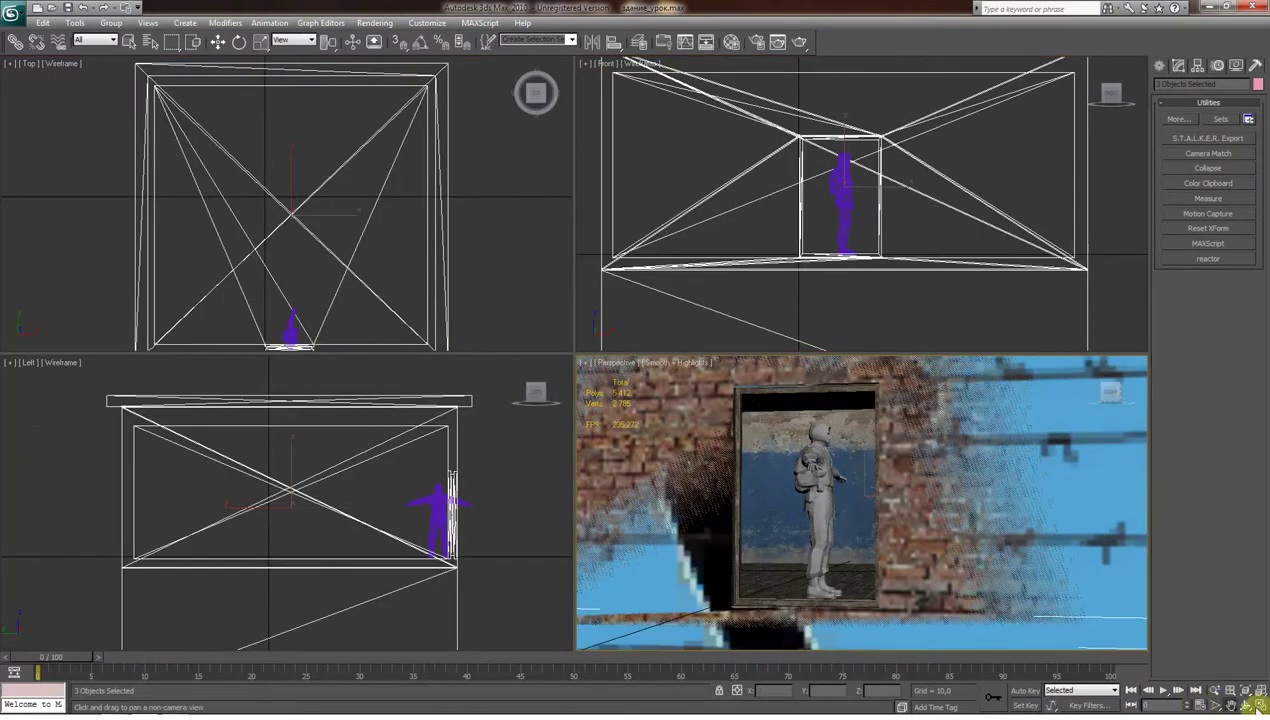
{"action": "key", "text": "alt+w"}
{"action": "left_click", "coordinate": [1238, 703]}
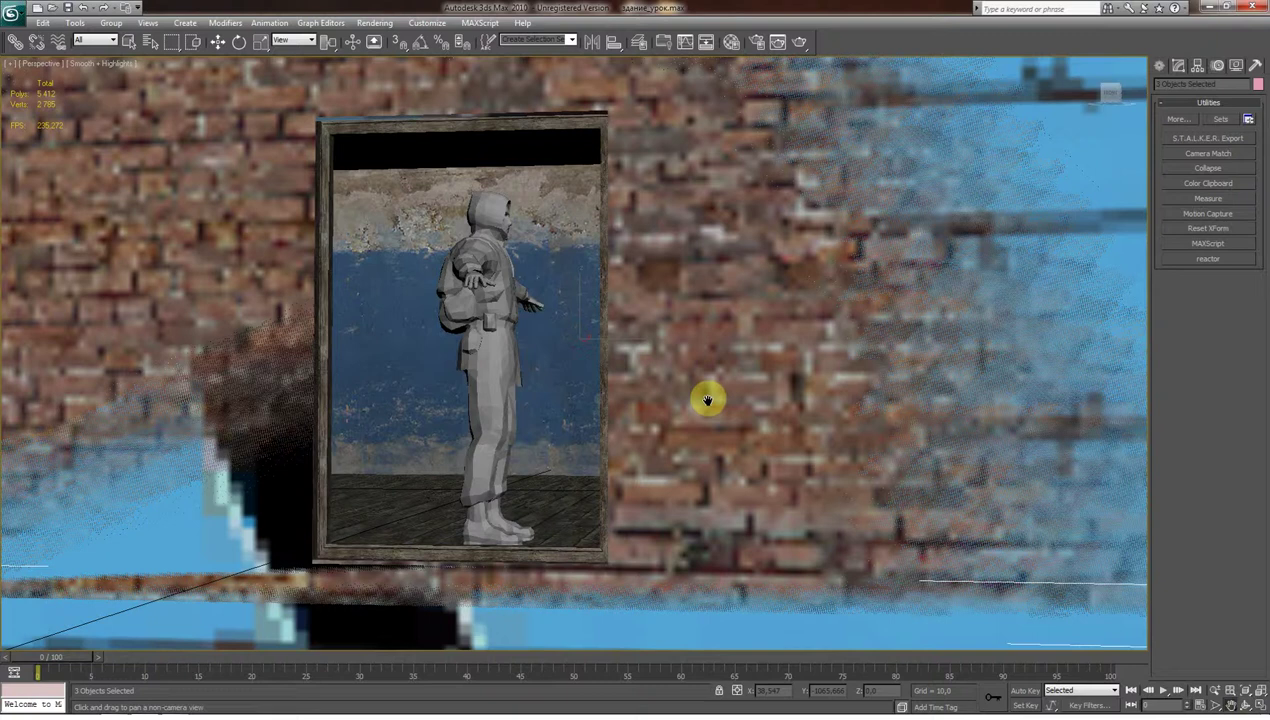
{"action": "scroll", "coordinate": [707, 400], "scroll_direction": "down", "scroll_amount": 5}
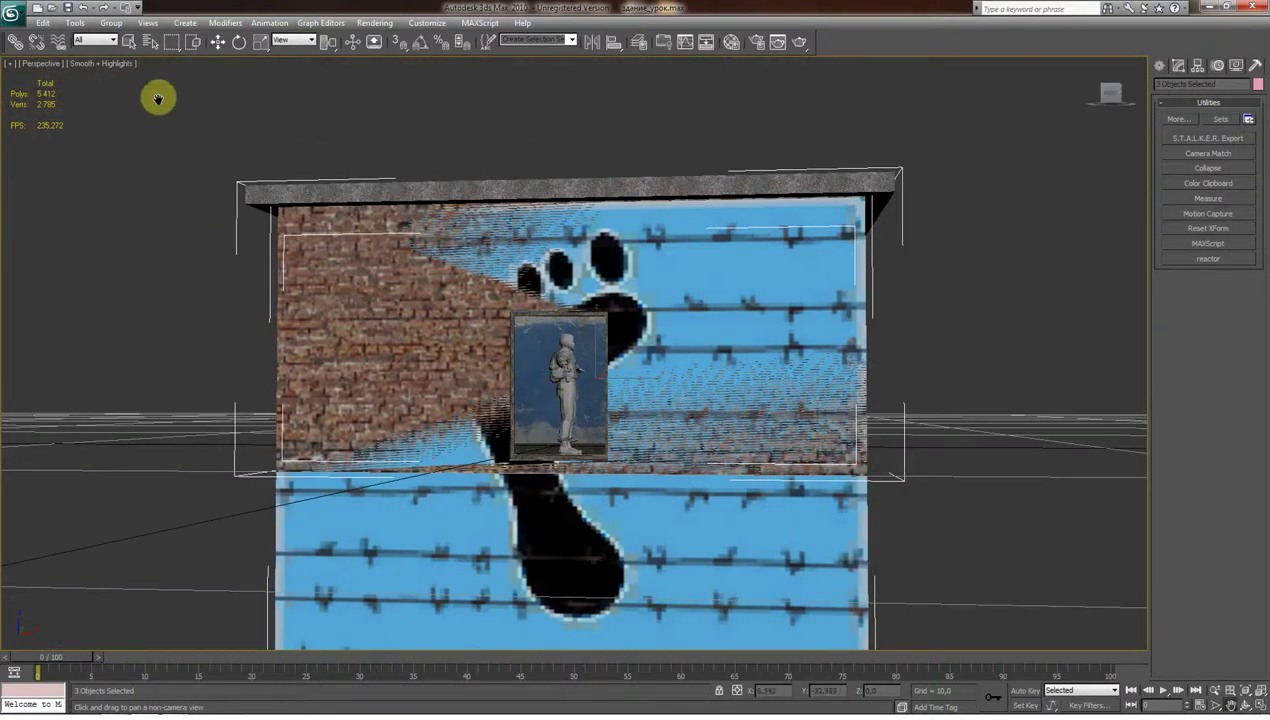
{"action": "left_click", "coordinate": [133, 44]}
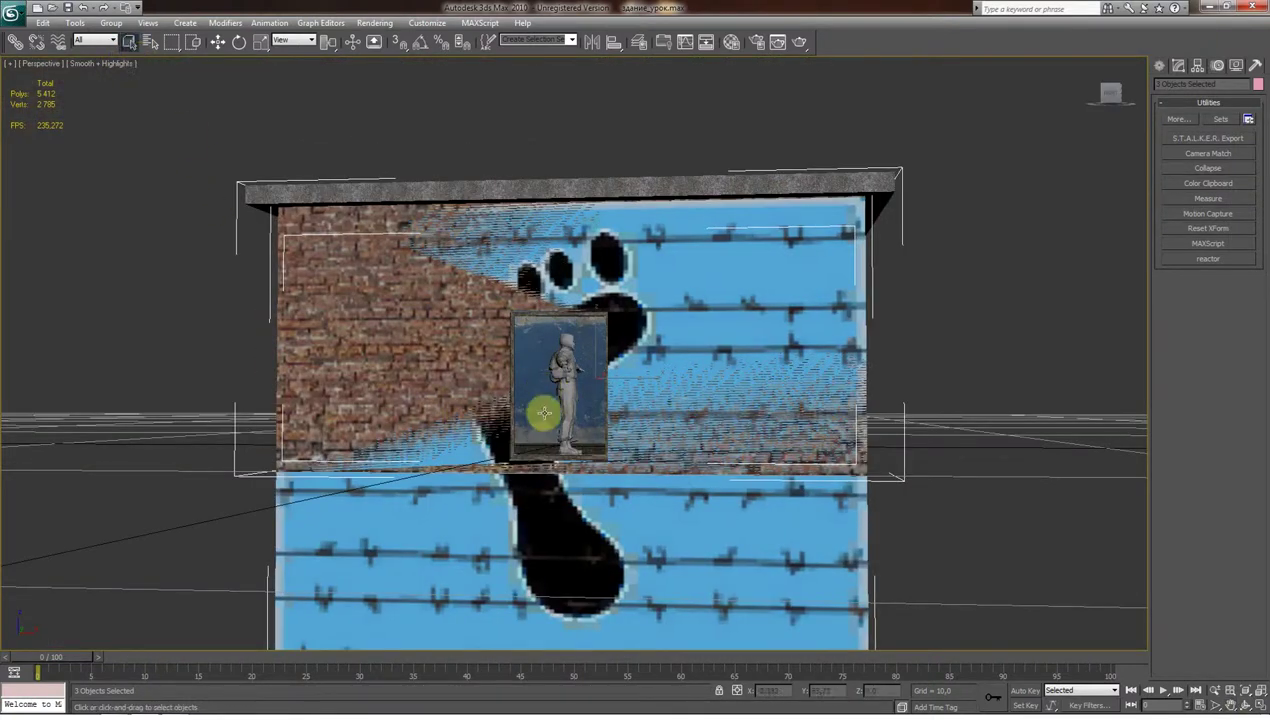
{"action": "key", "text": "Delete"}
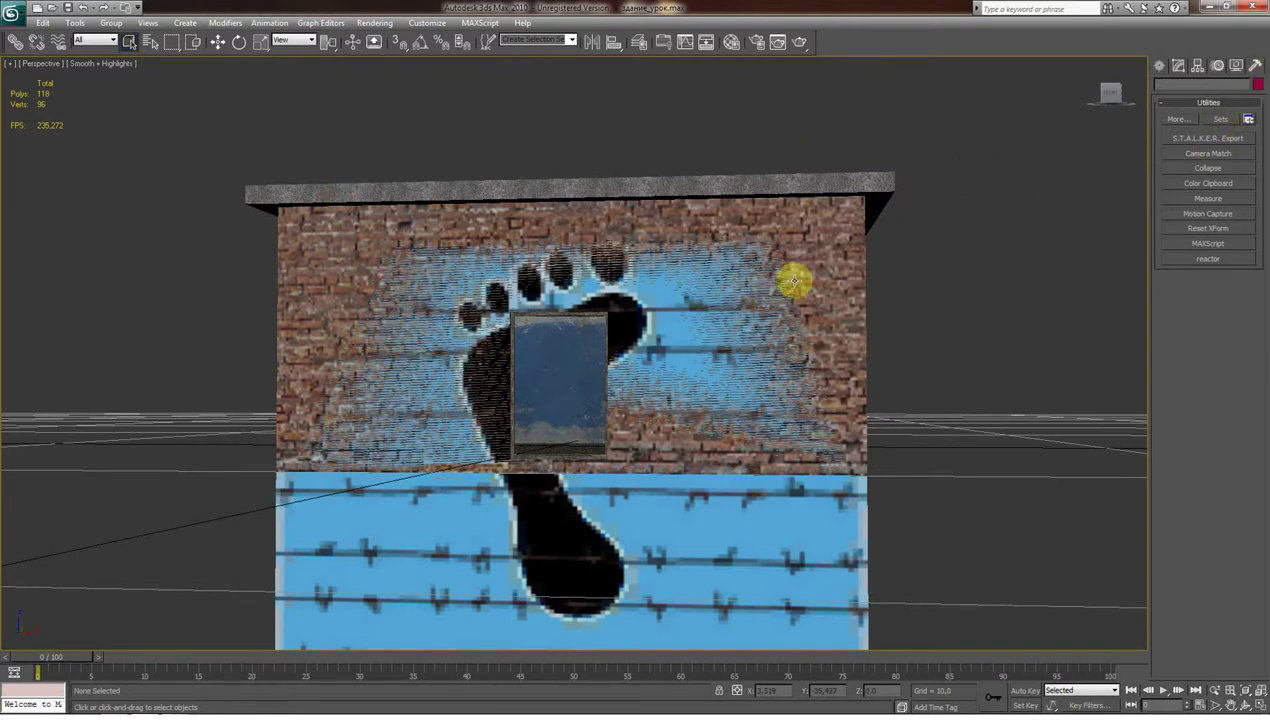
Select all three objects and start the S.T.A.L.K.E.R. Export Editor Object export.
{"action": "key", "text": "ctrl+a"}
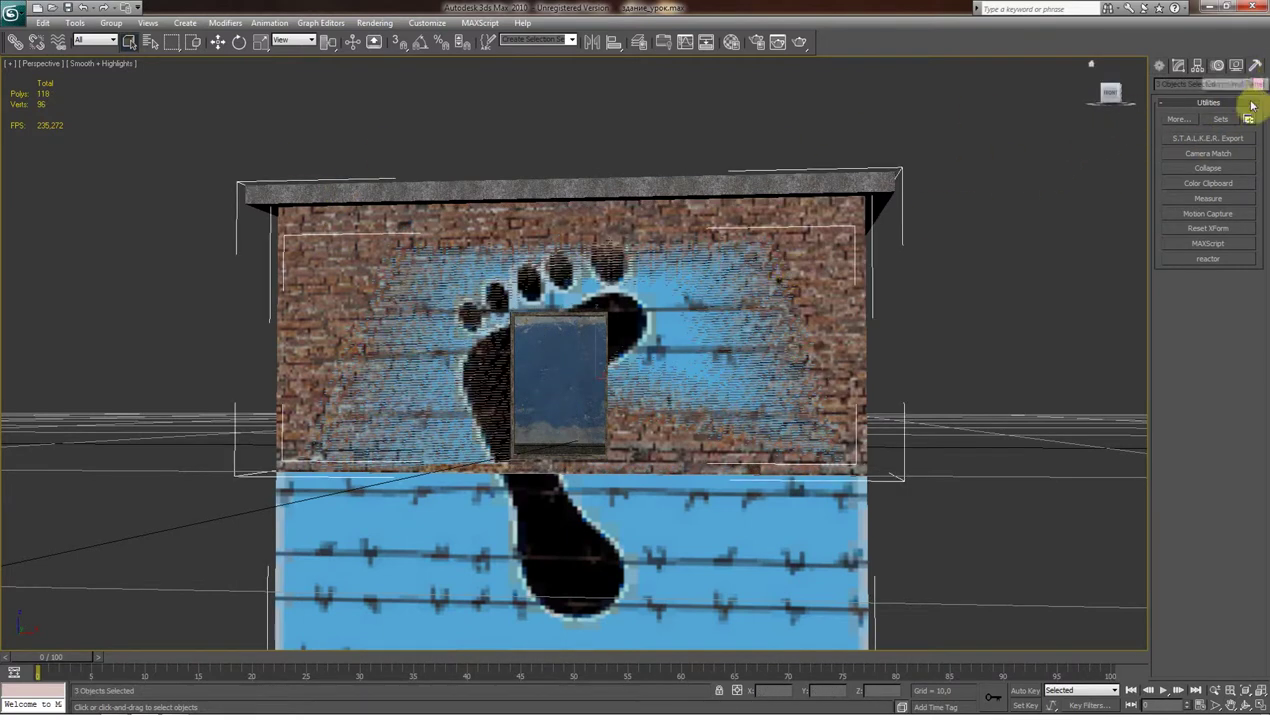
{"action": "left_click", "coordinate": [1214, 140]}
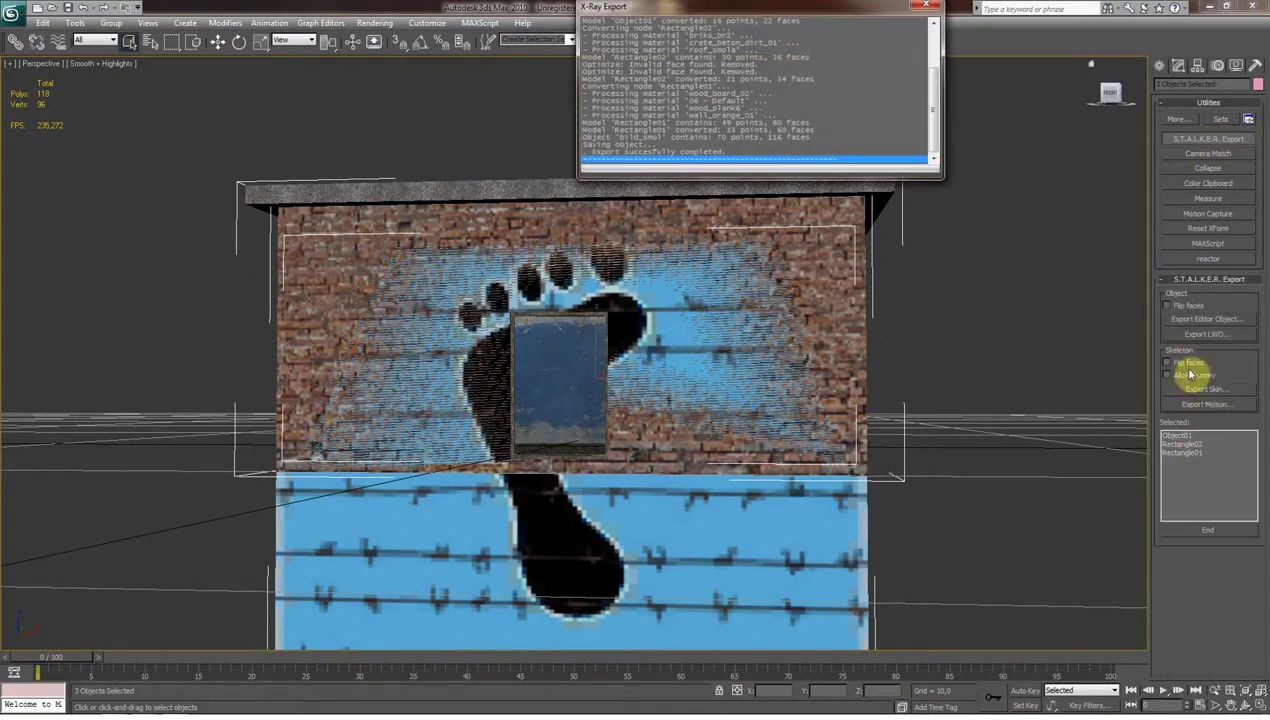
{"action": "left_click", "coordinate": [1187, 322]}
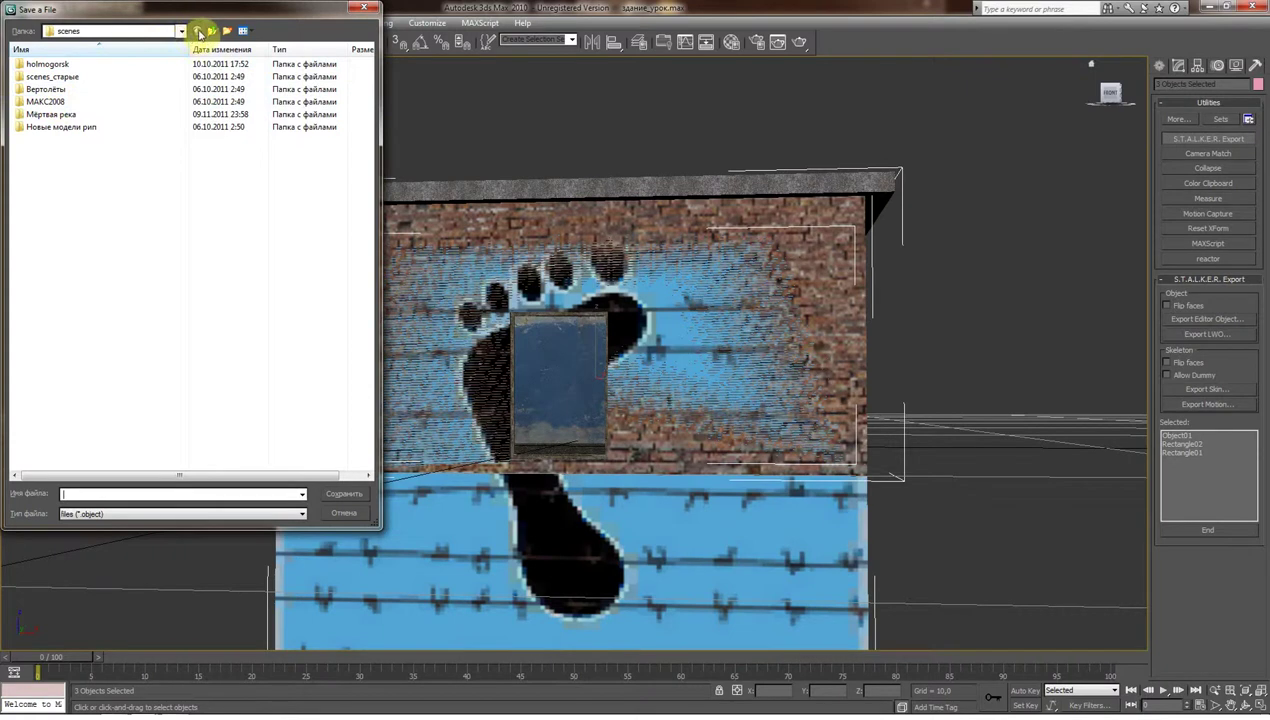
Navigate the save dialog from gamedata_sdk to the Desktop.
{"action": "left_click", "coordinate": [181, 31]}
{"action": "left_click", "coordinate": [171, 143]}
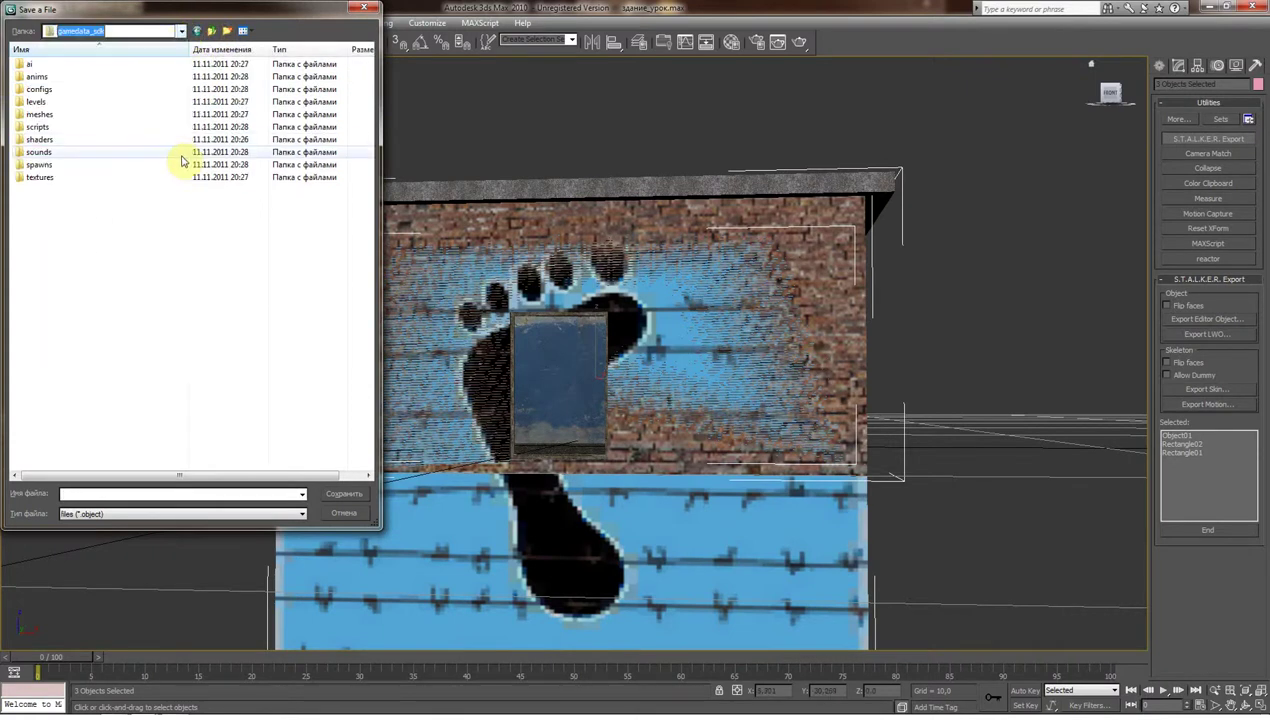
{"action": "left_click", "coordinate": [181, 31]}
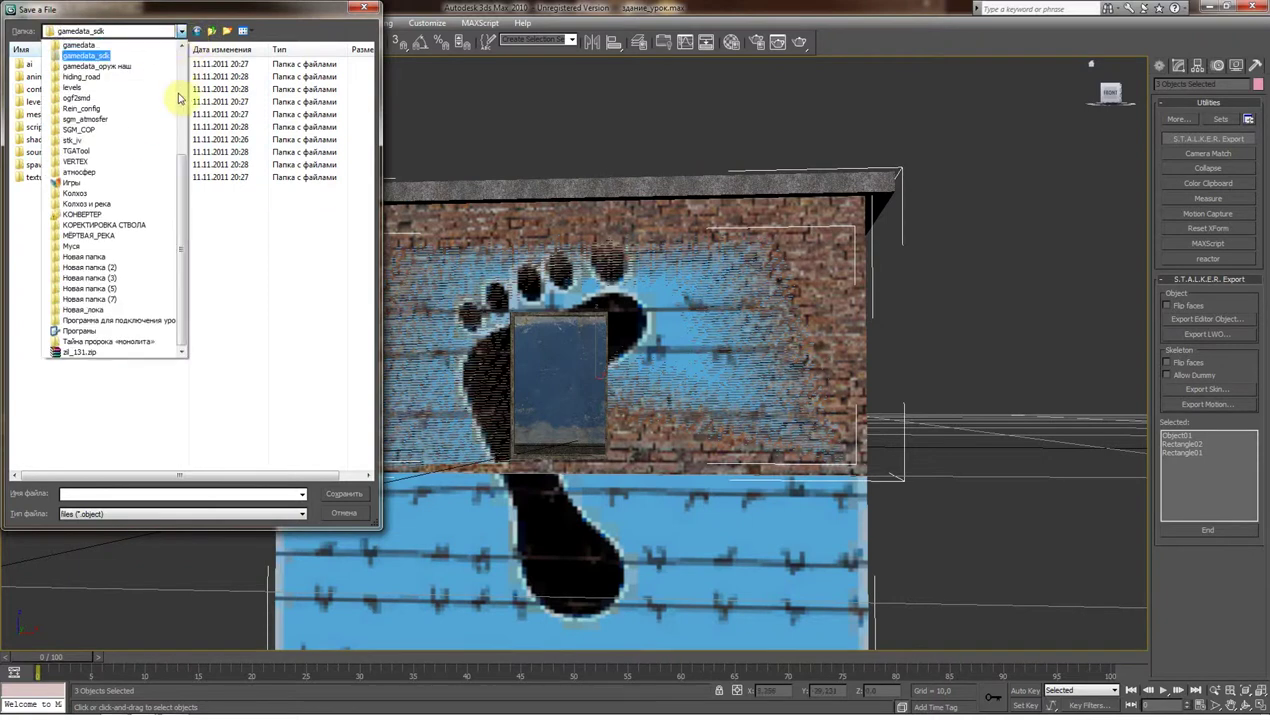
{"action": "left_click_drag", "start_coordinate": [181, 201], "coordinate": [181, 60]}
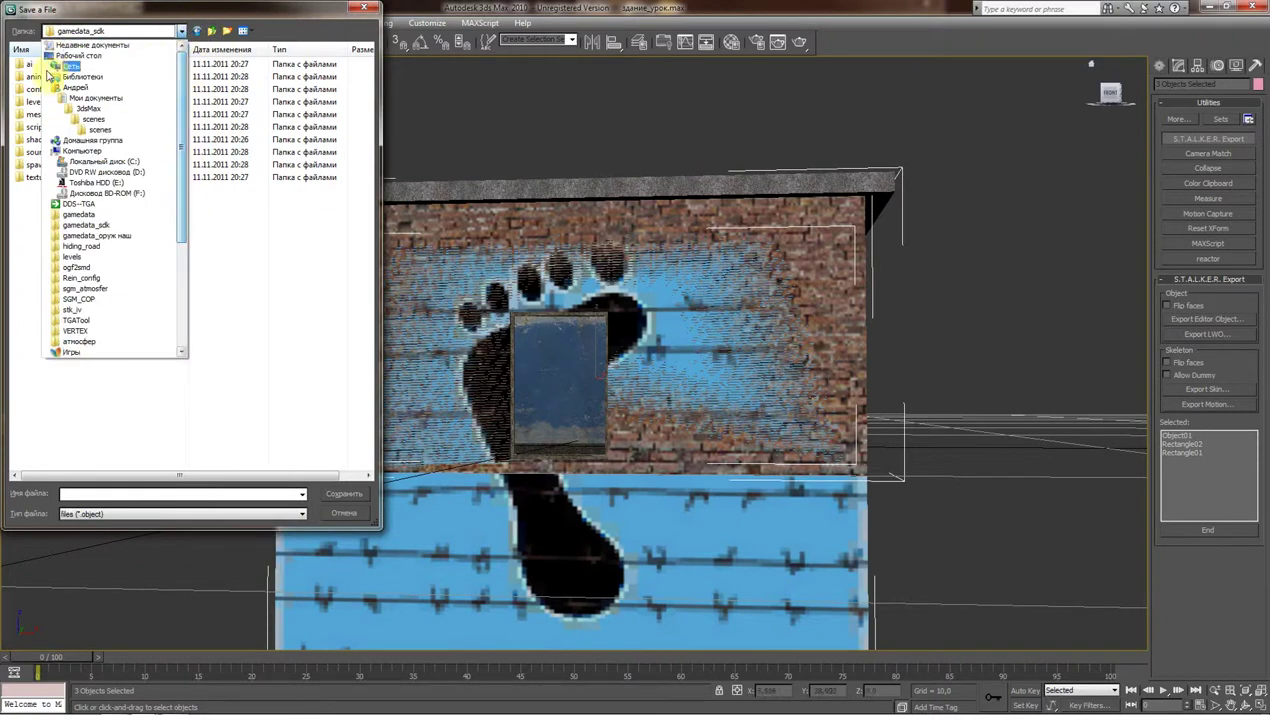
{"action": "left_click", "coordinate": [75, 45]}
{"action": "scroll", "coordinate": [312, 383], "scroll_direction": "down", "scroll_amount": 2}
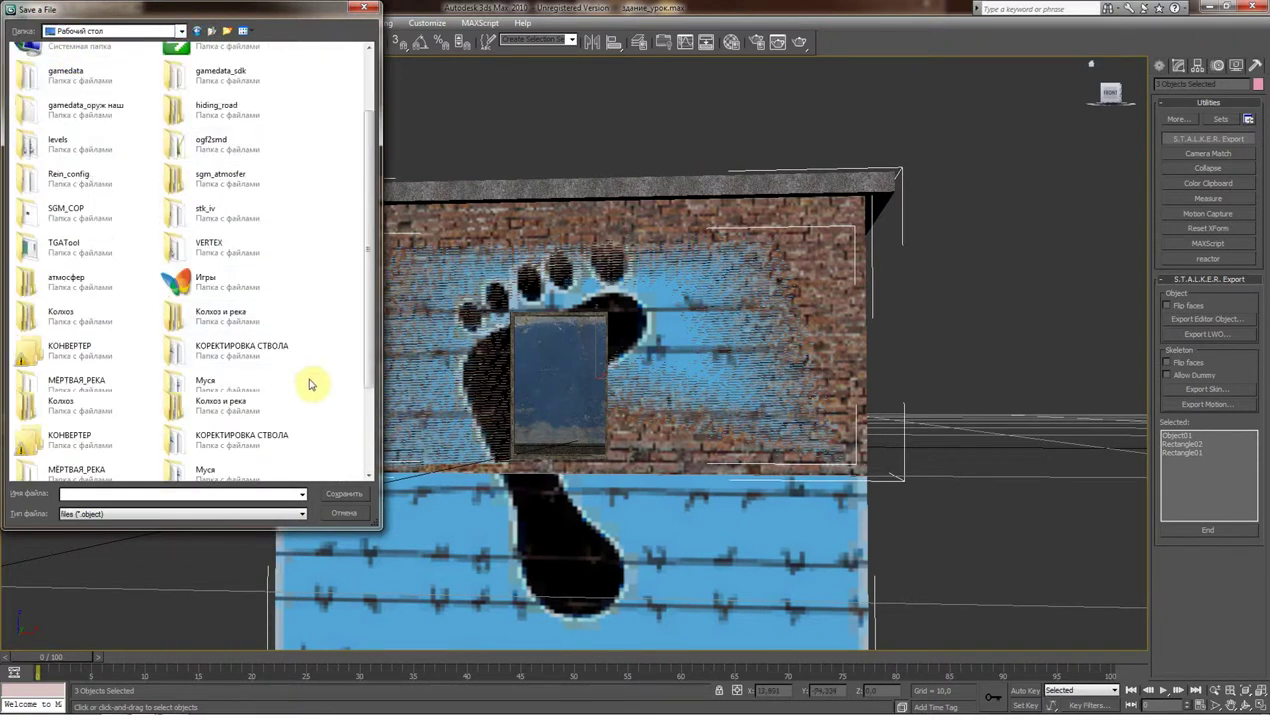
{"action": "scroll", "coordinate": [300, 390], "scroll_direction": "down", "scroll_amount": 2}
Open the editors, rawdata, objects and Export_Max folders in turn.
{"action": "double_click", "coordinate": [241, 449]}
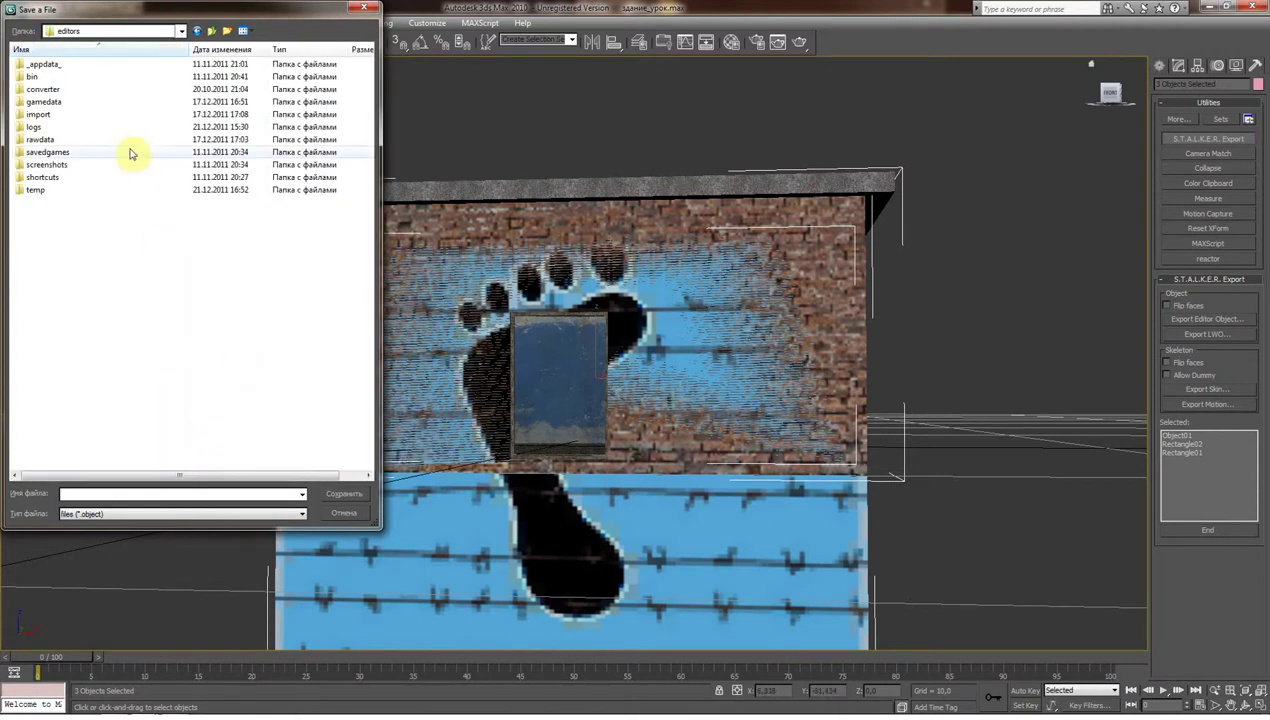
{"action": "left_click", "coordinate": [57, 101]}
{"action": "double_click", "coordinate": [60, 139]}
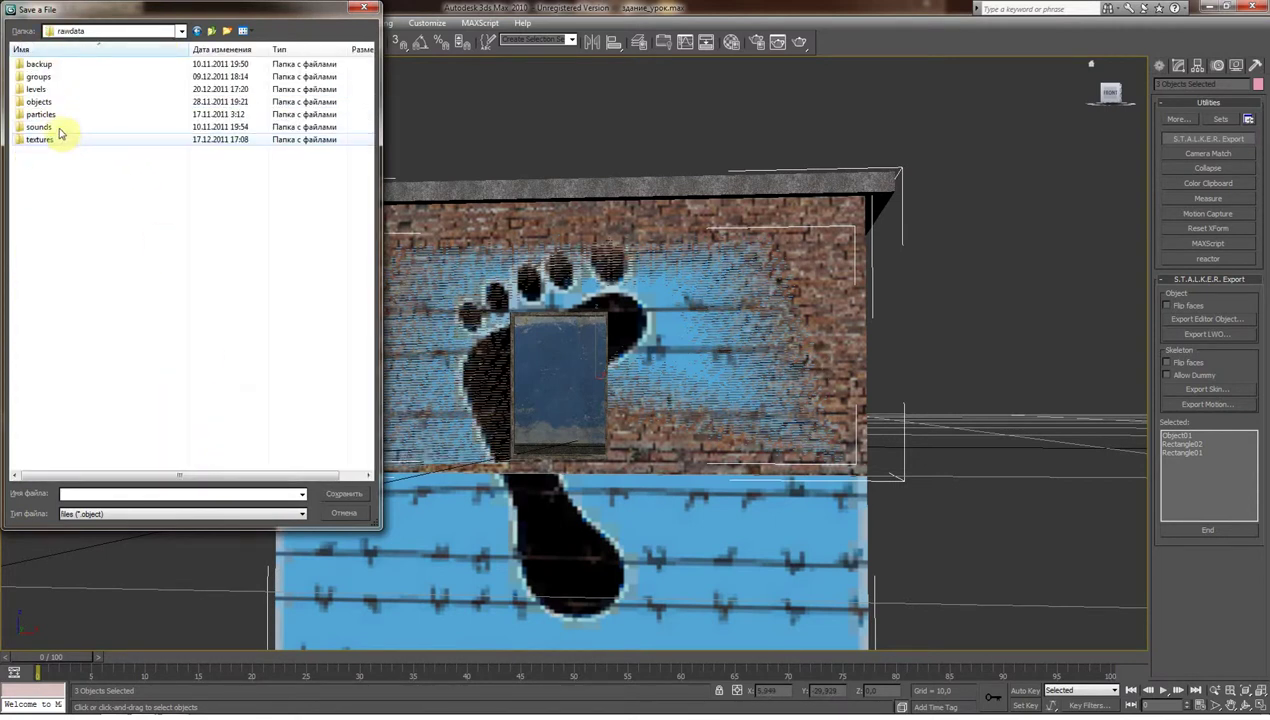
{"action": "left_click", "coordinate": [54, 104]}
{"action": "double_click", "coordinate": [54, 104]}
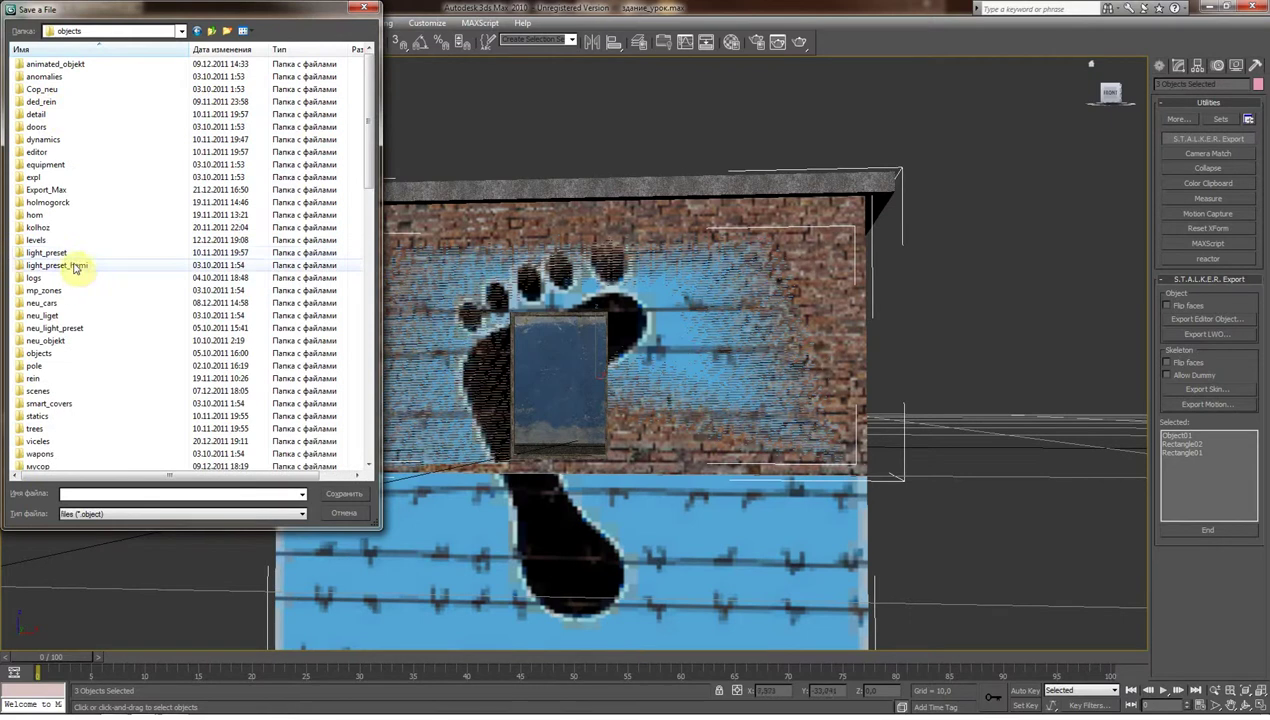
{"action": "left_click", "coordinate": [58, 190]}
{"action": "double_click", "coordinate": [59, 192]}
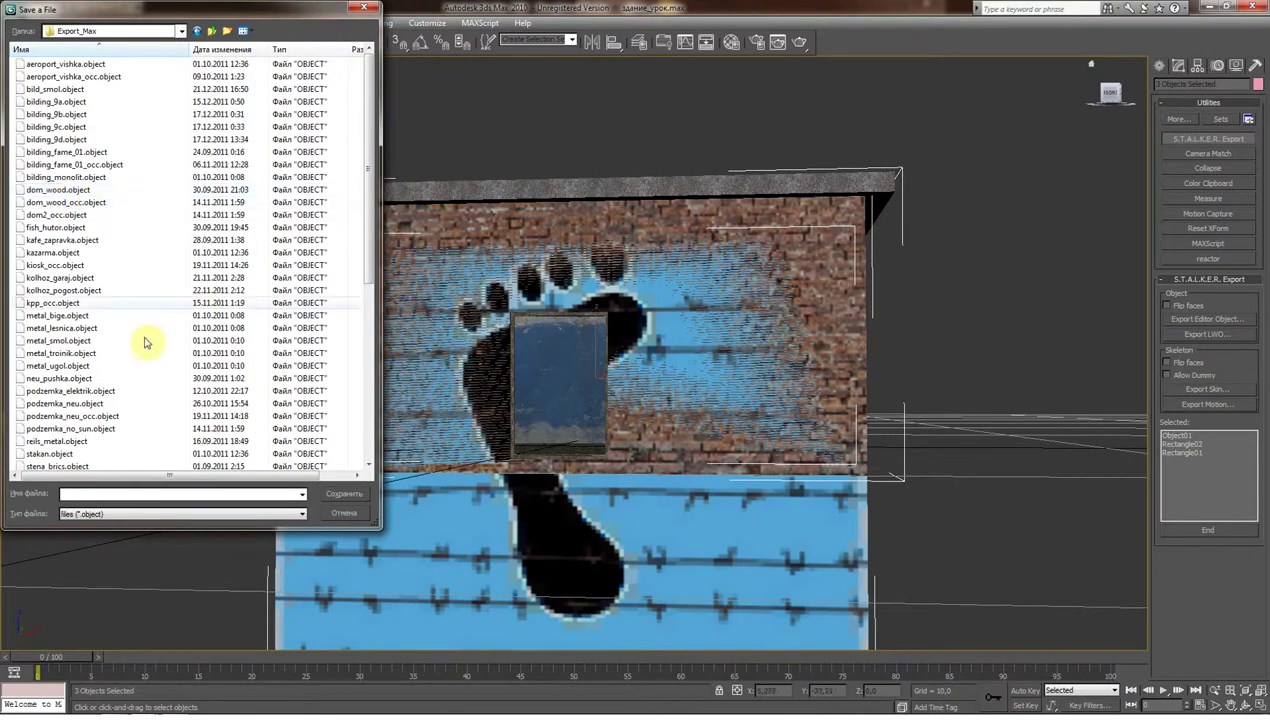
Save over the existing bild_smol.object, close the export log, and switch to the Level Editor.
{"action": "left_click", "coordinate": [45, 89]}
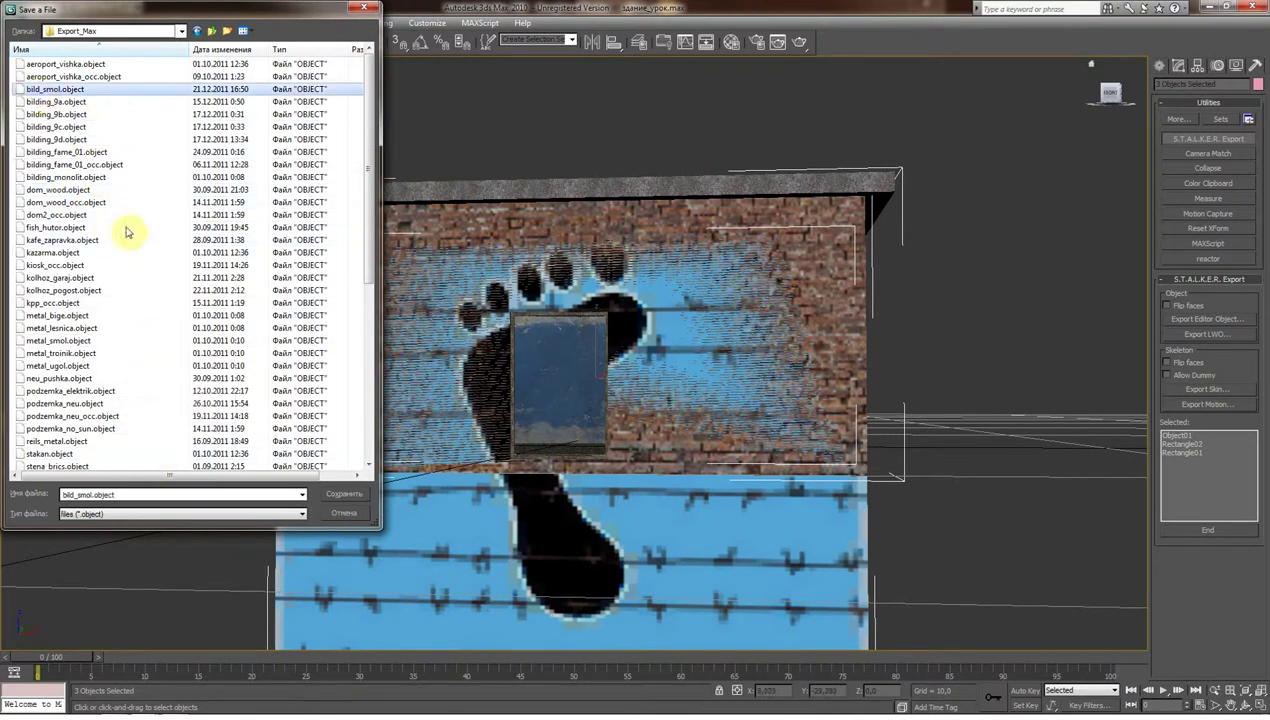
{"action": "left_click", "coordinate": [338, 495]}
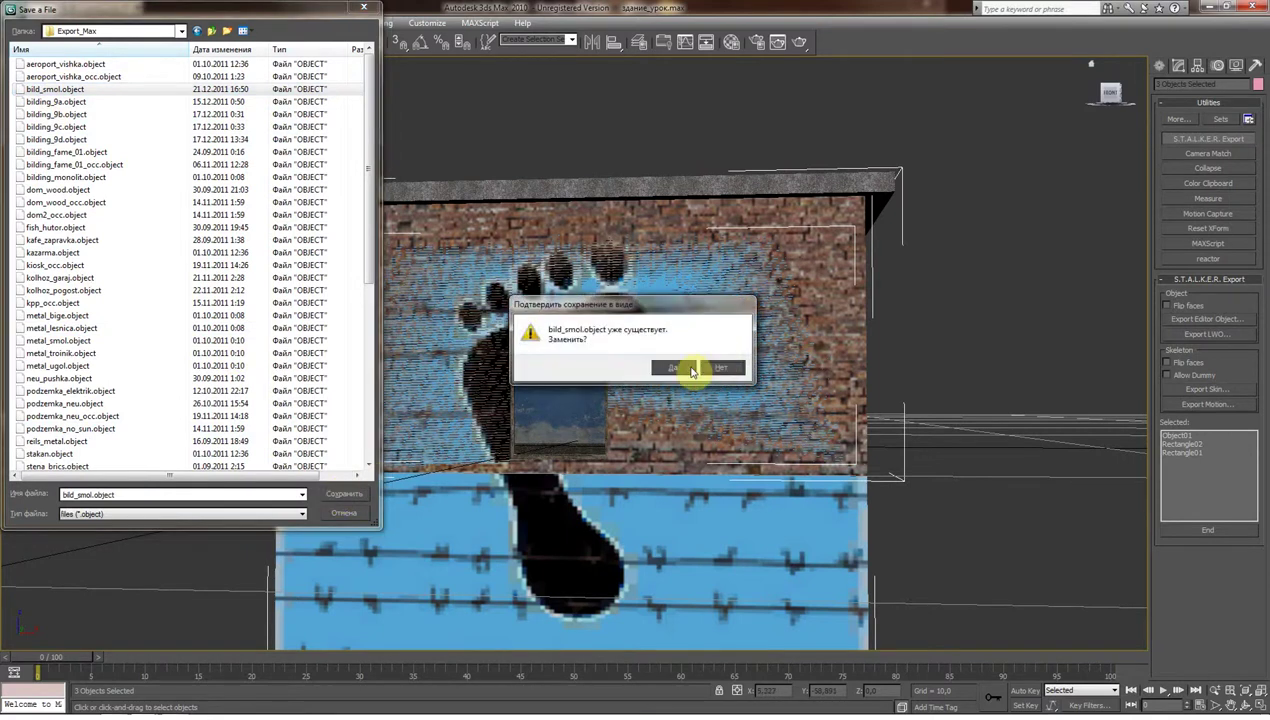
{"action": "left_click", "coordinate": [685, 368]}
{"action": "left_click", "coordinate": [926, 10]}
{"action": "left_click", "coordinate": [176, 706]}
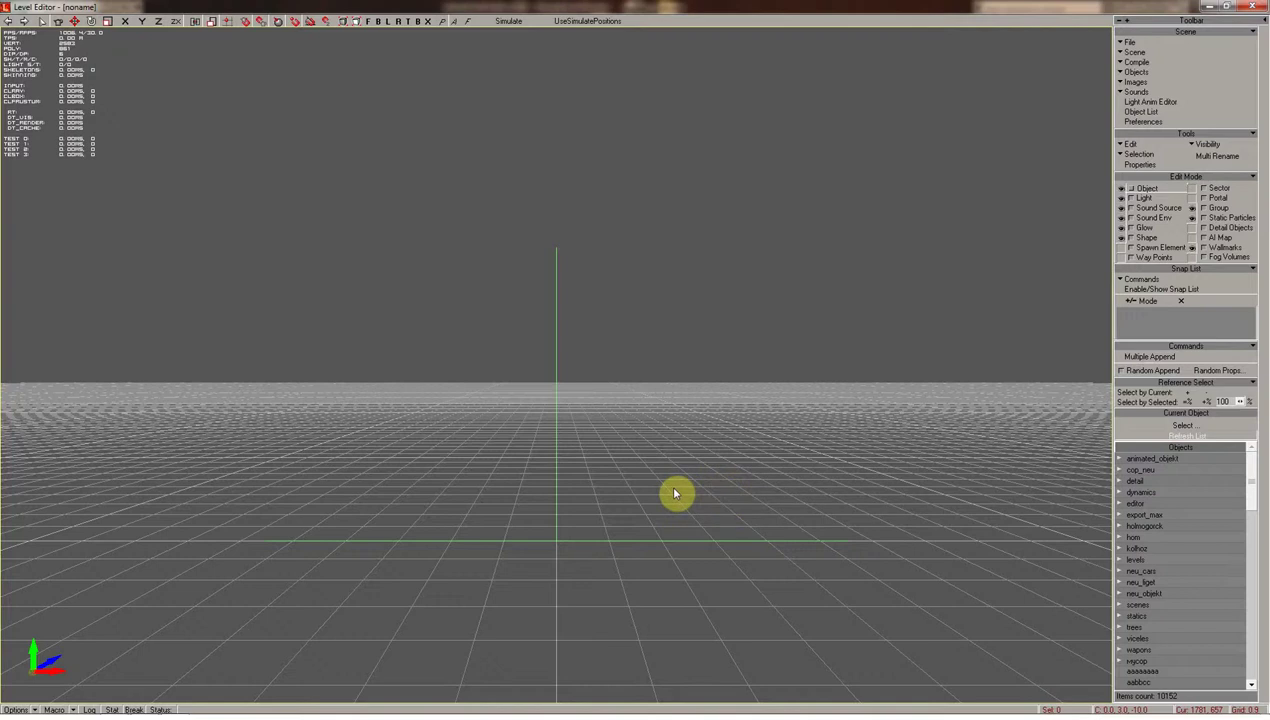
Open the Object Library from Scene > Objects and preview export_max/bild_smol.
{"action": "left_click", "coordinate": [1182, 424]}
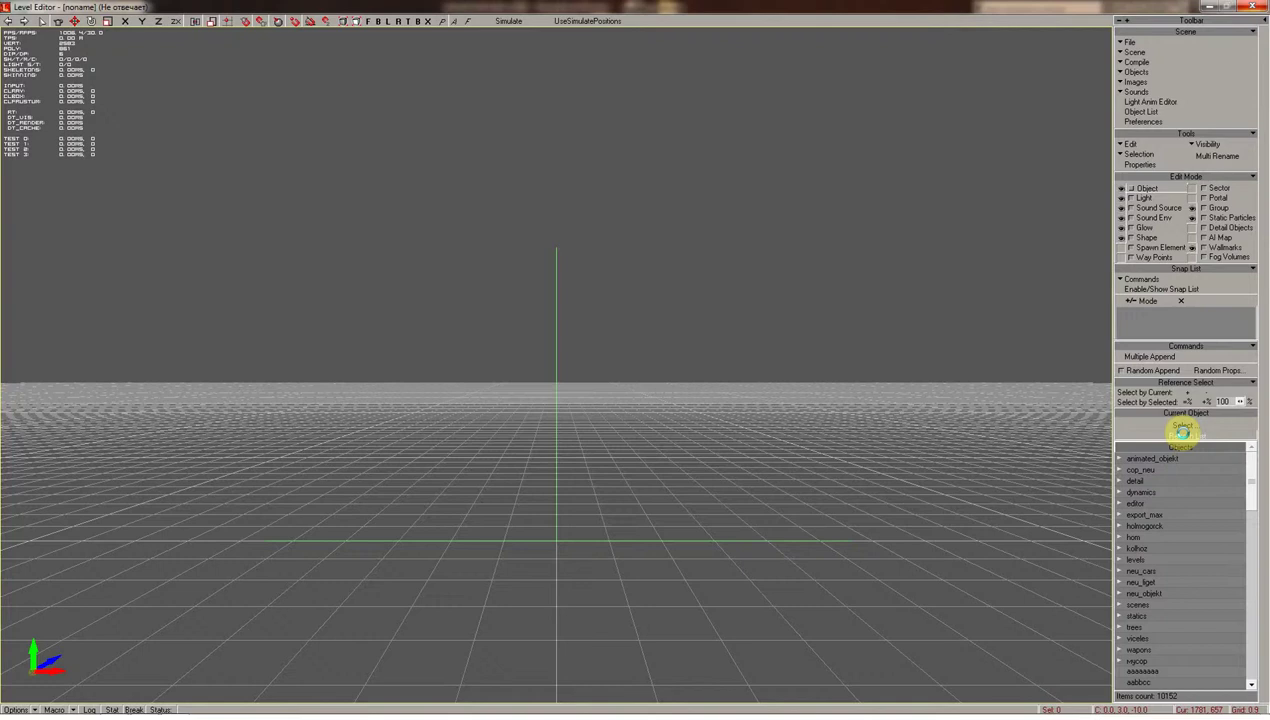
{"action": "left_click", "coordinate": [1137, 73]}
{"action": "left_click", "coordinate": [1132, 80]}
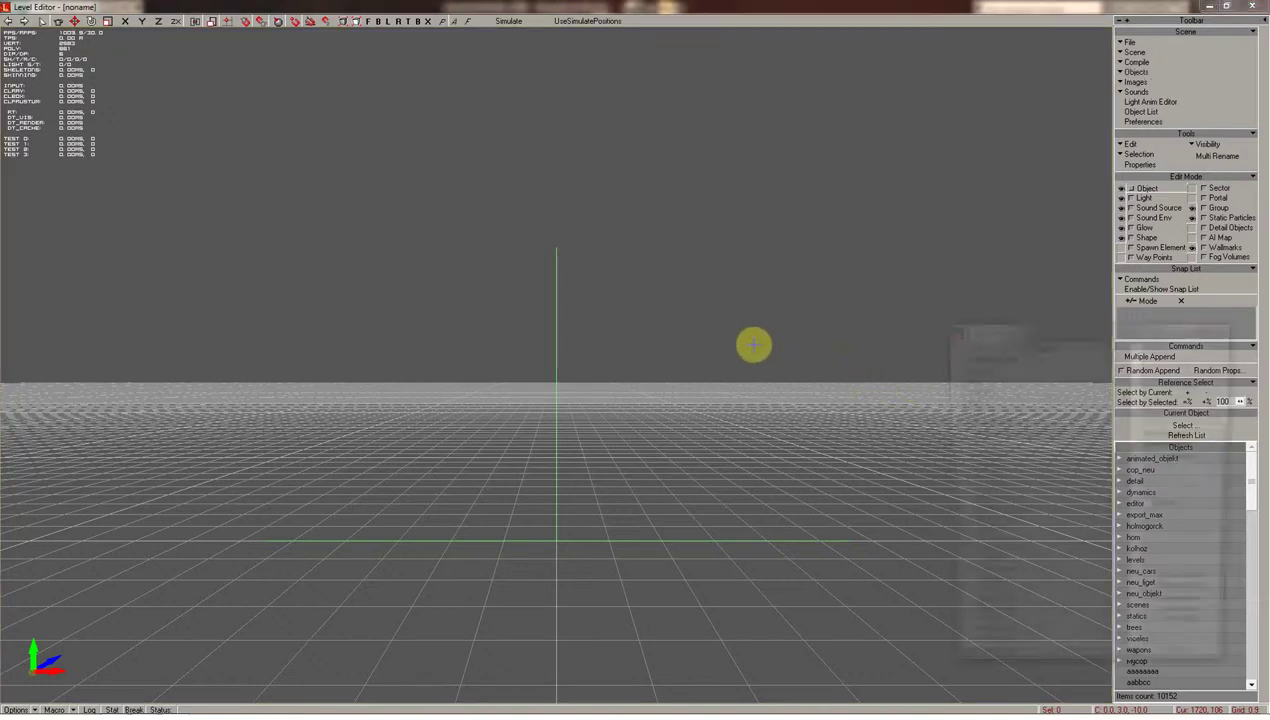
{"action": "left_click", "coordinate": [1151, 507]}
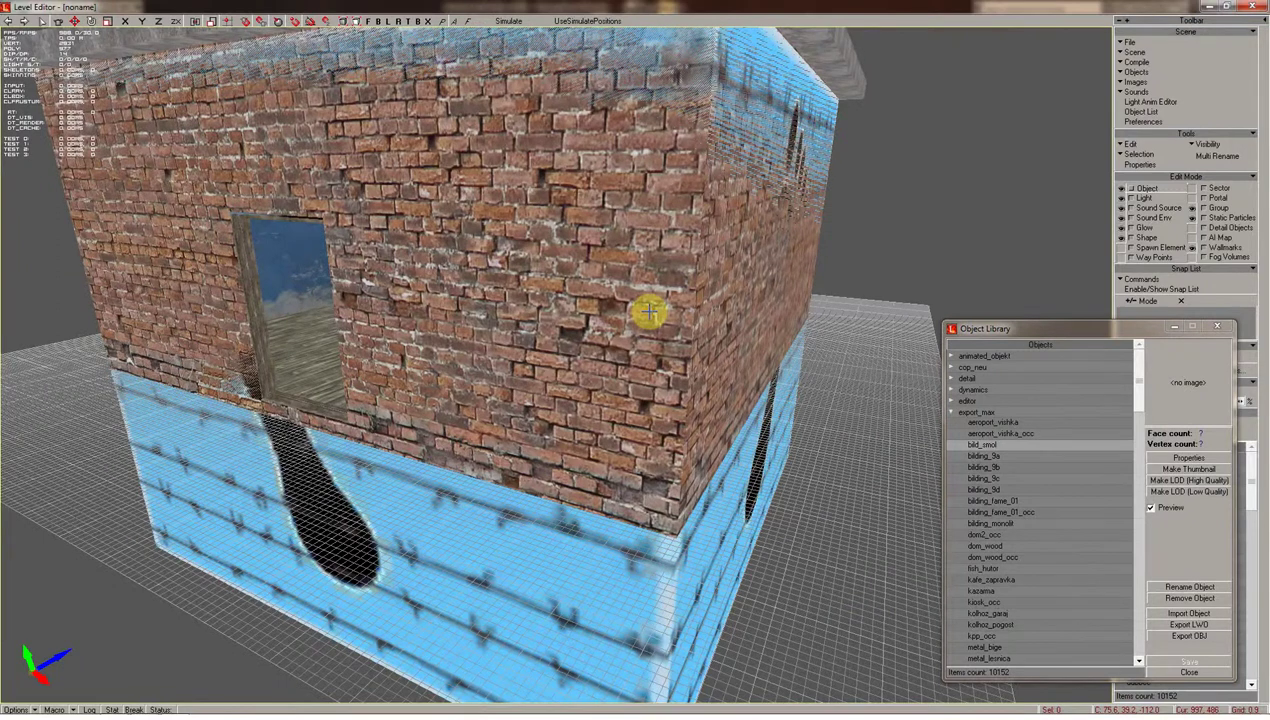
Orbit and pull the view back to see the building from outside, then open its properties.
{"action": "left_click_drag", "start_coordinate": [652, 312], "coordinate": [652, 312]}
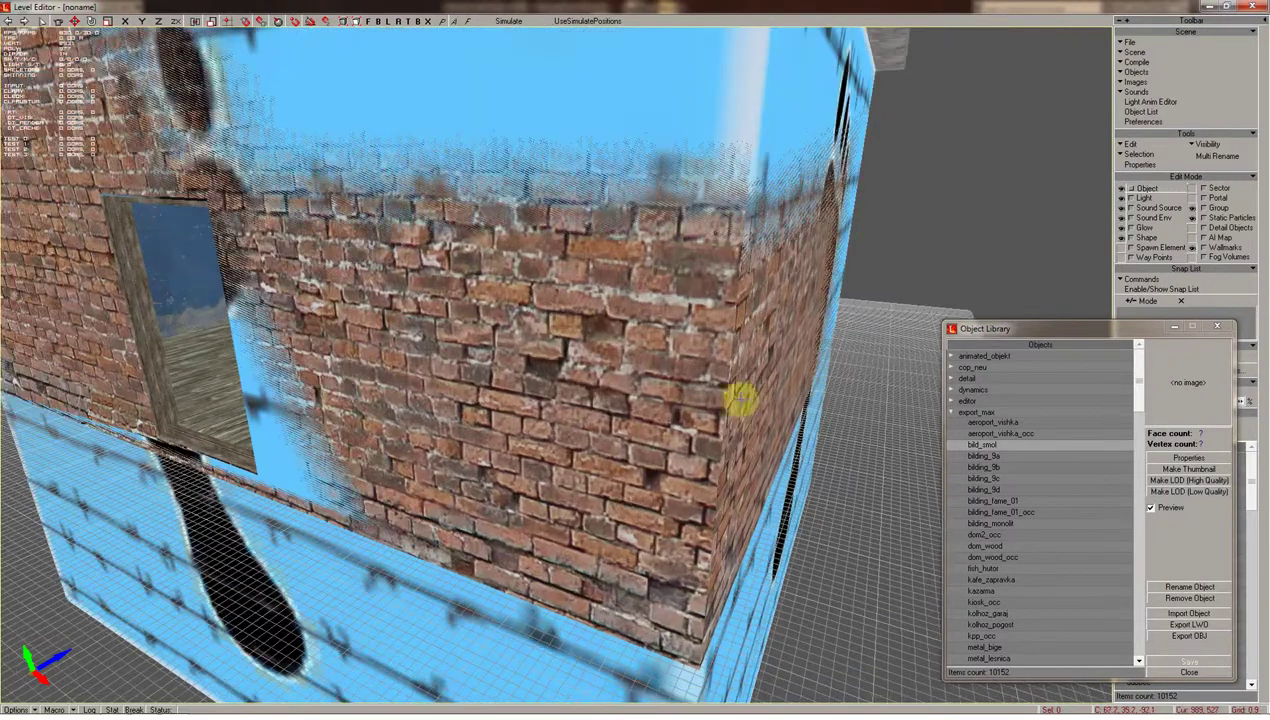
{"action": "left_click_drag", "start_coordinate": [739, 400], "coordinate": [1120, 606]}
{"action": "left_click", "coordinate": [1176, 672]}
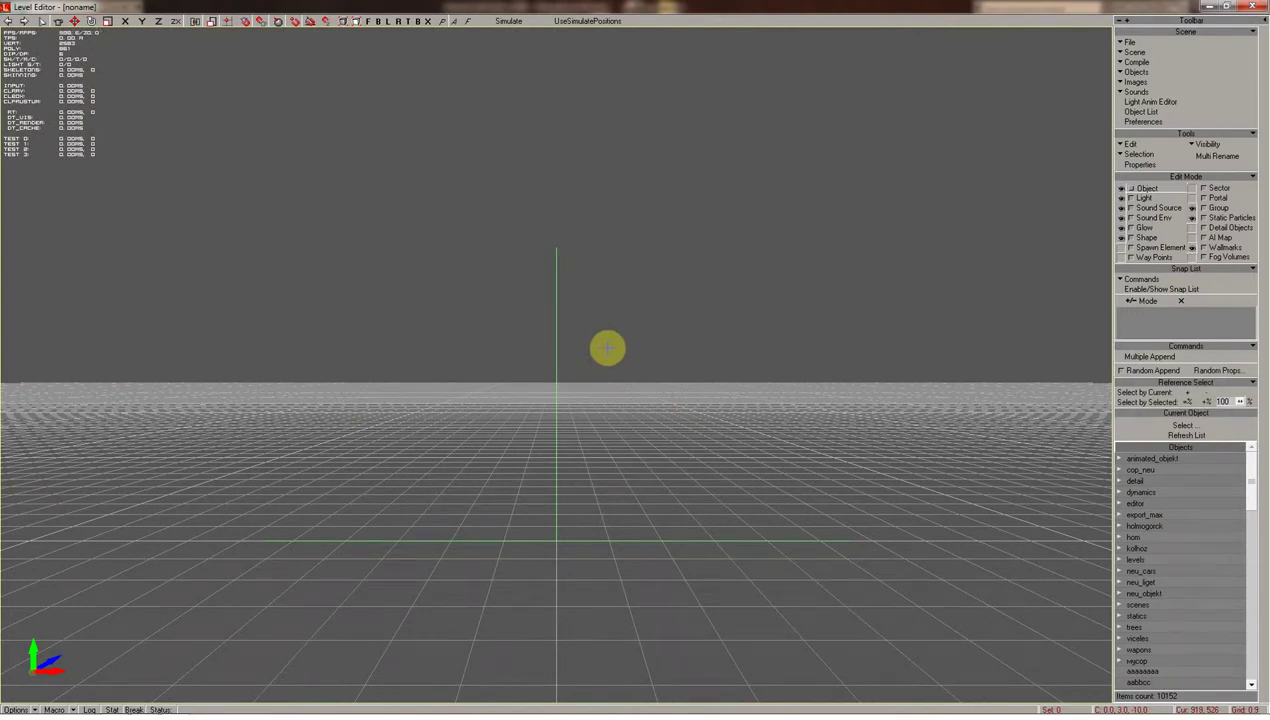
{"action": "left_click", "coordinate": [607, 348]}
{"action": "mouse_move", "coordinate": [490, 332]}
{"action": "left_mouse_down"}
{"action": "mouse_move", "coordinate": [490, 420]}
{"action": "mouse_move", "coordinate": [493, 326]}
{"action": "mouse_move", "coordinate": [520, 400]}
{"action": "left_mouse_up"}
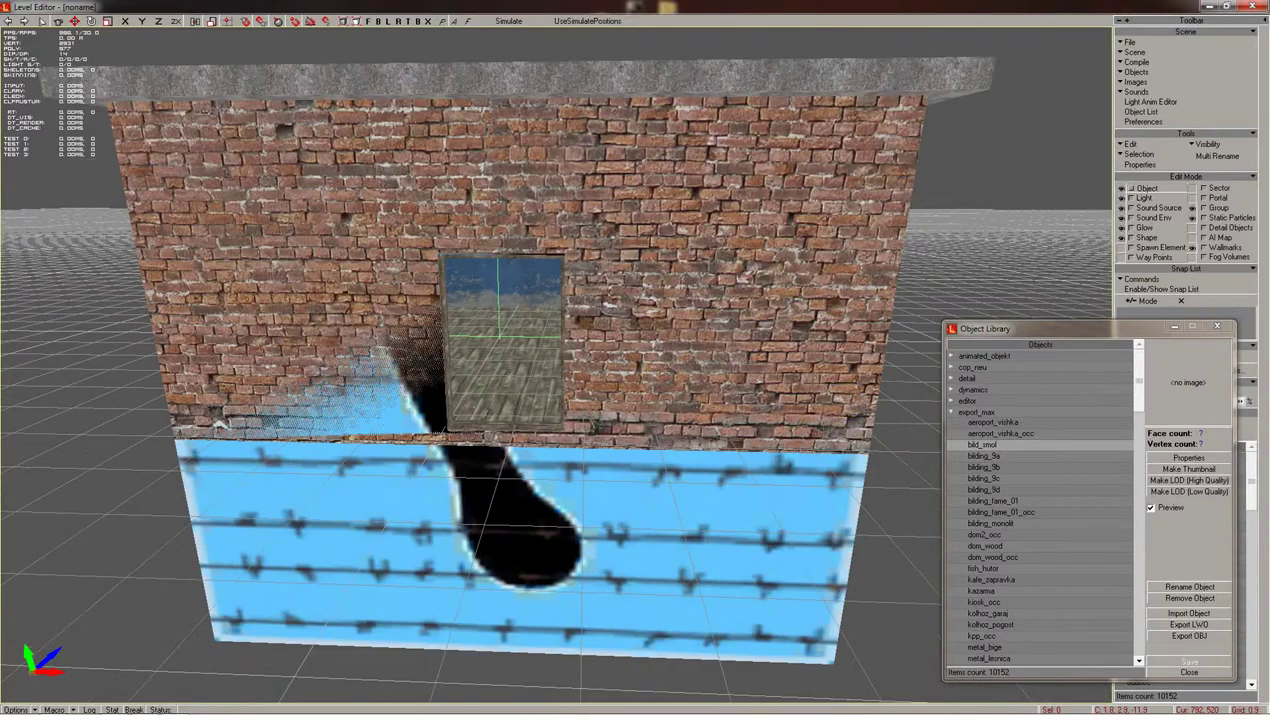
{"action": "left_click", "coordinate": [1188, 458]}
Move the Object Properties window aside and turn the view around the building.
{"action": "left_click_drag", "start_coordinate": [786, 311], "coordinate": [806, 267]}
{"action": "mouse_move", "coordinate": [839, 340]}
{"action": "left_mouse_down"}
{"action": "mouse_move", "coordinate": [838, 507]}
{"action": "mouse_move", "coordinate": [839, 397]}
{"action": "mouse_move", "coordinate": [819, 313]}
{"action": "left_mouse_up"}
{"action": "left_click_drag", "start_coordinate": [811, 268], "coordinate": [870, 265]}
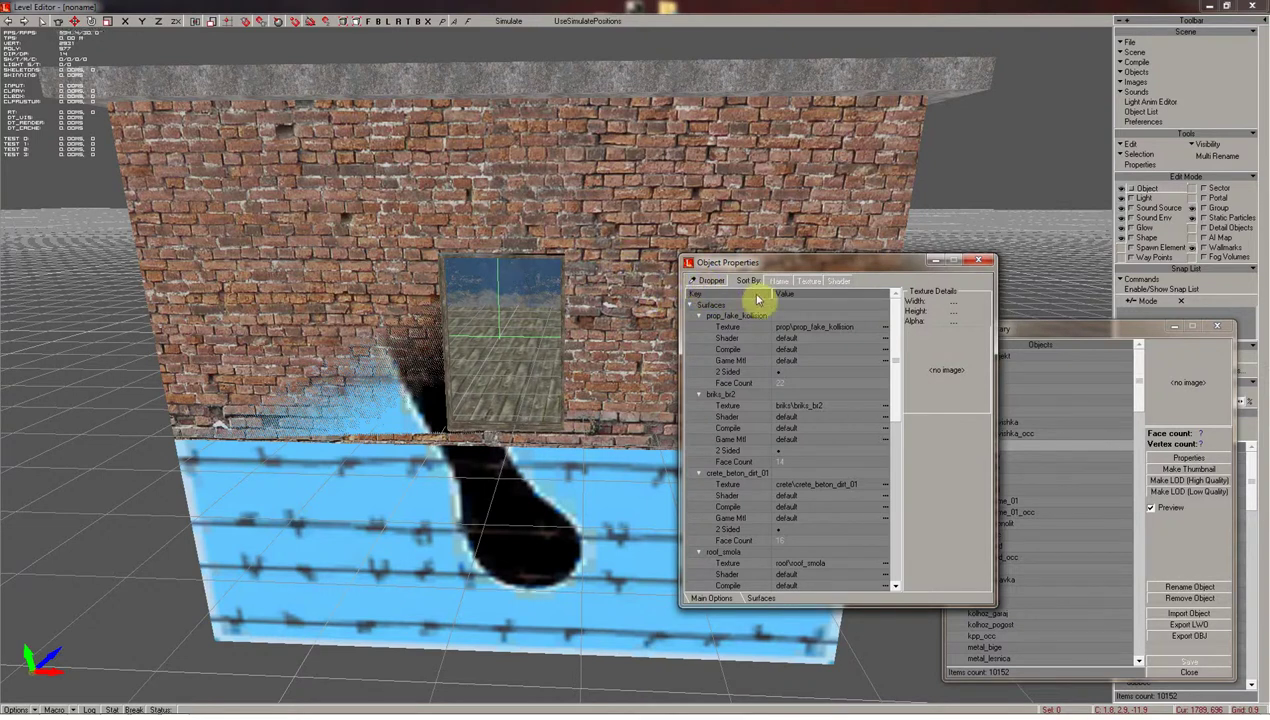
{"action": "mouse_move", "coordinate": [488, 312]}
{"action": "left_mouse_down", "text": "shift"}
{"action": "mouse_move", "coordinate": [560, 312]}
{"action": "mouse_move", "coordinate": [640, 350]}
{"action": "left_mouse_up", "text": "shift"}
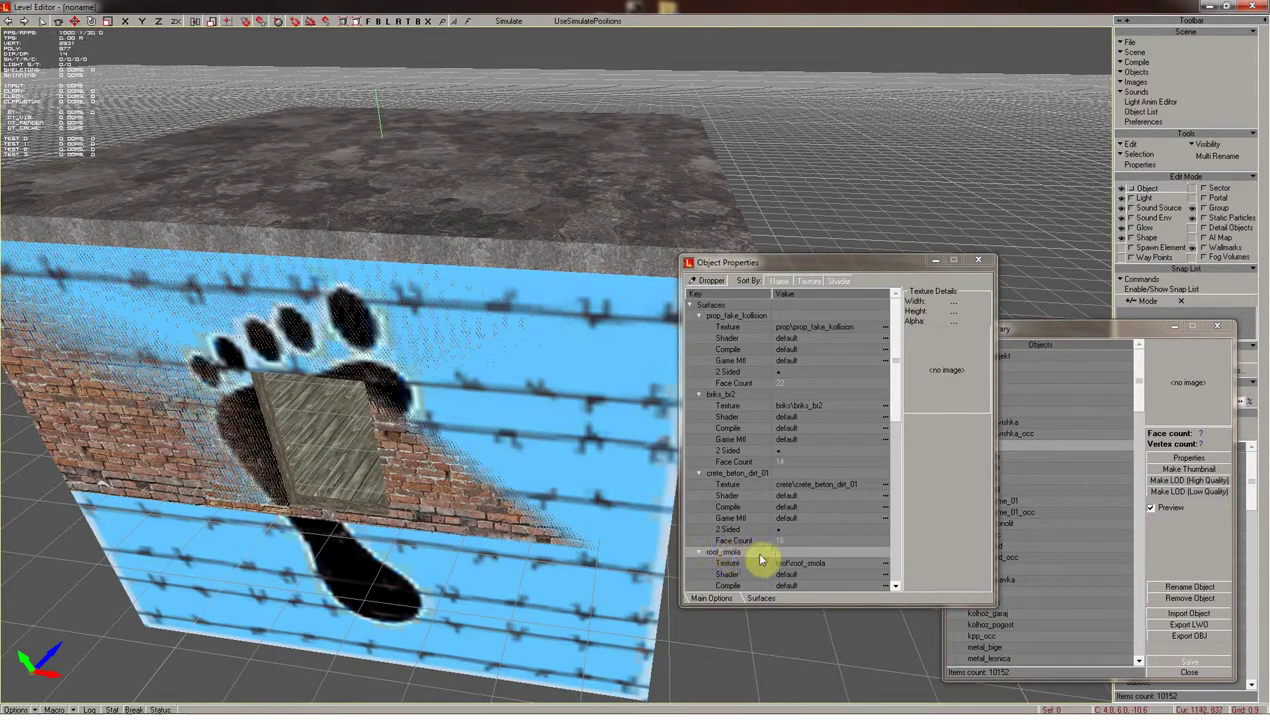
Orbit to face the brick wall with the window and inspect the briks_bx2 and prop_fake_kollision surfaces.
{"action": "left_click", "coordinate": [425, 487]}
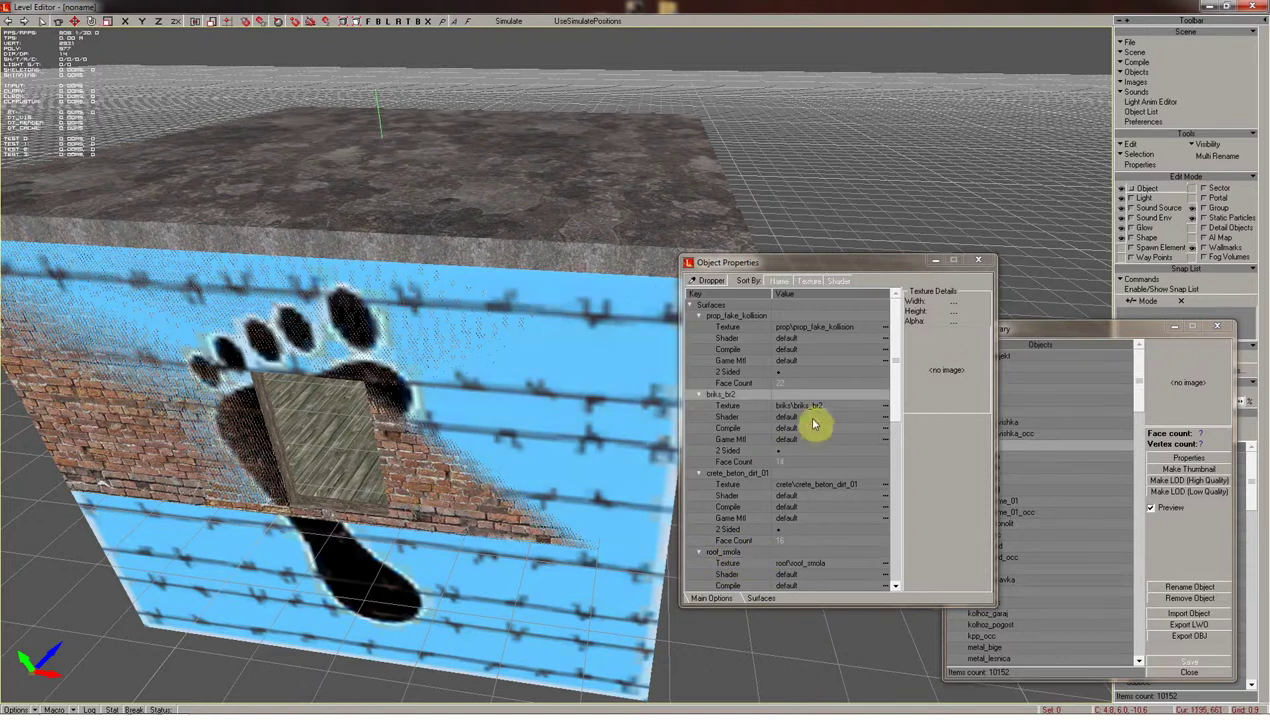
{"action": "middle_click_drag", "start_coordinate": [490, 402], "coordinate": [560, 420]}
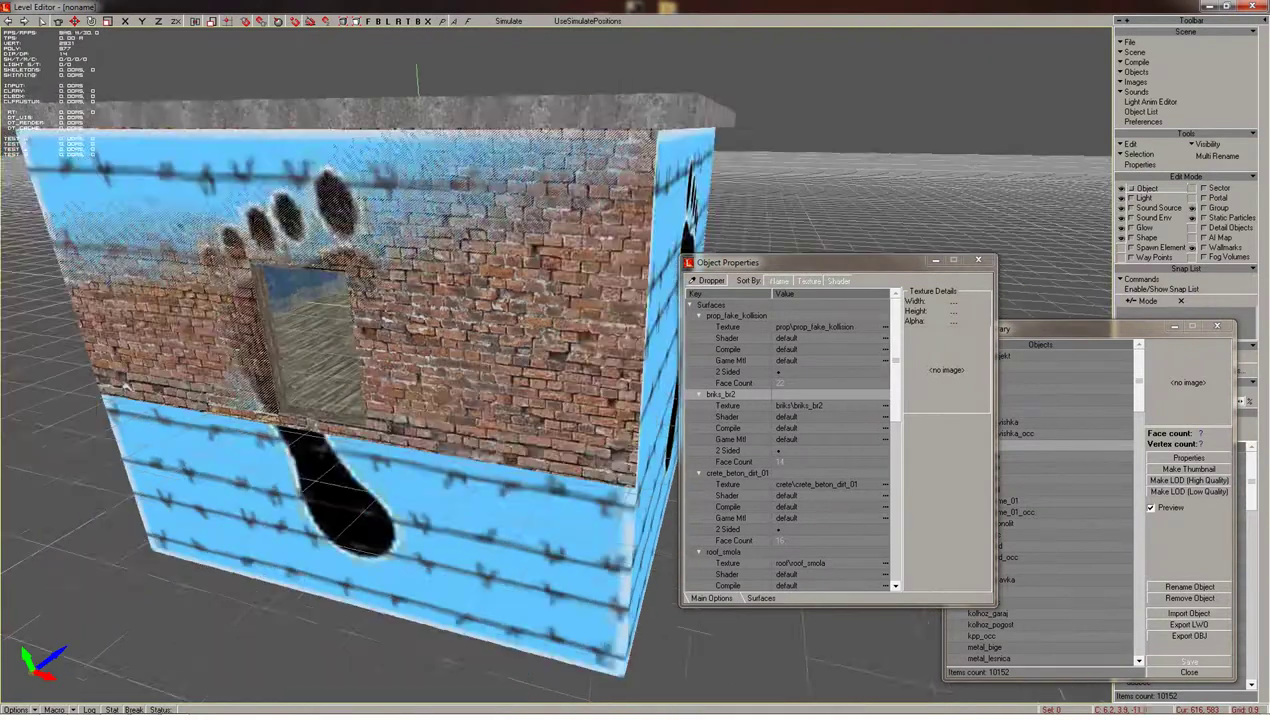
{"action": "mouse_move", "coordinate": [560, 420]}
{"action": "middle_mouse_down"}
{"action": "mouse_move", "coordinate": [620, 410]}
{"action": "mouse_move", "coordinate": [516, 420]}
{"action": "middle_mouse_up"}
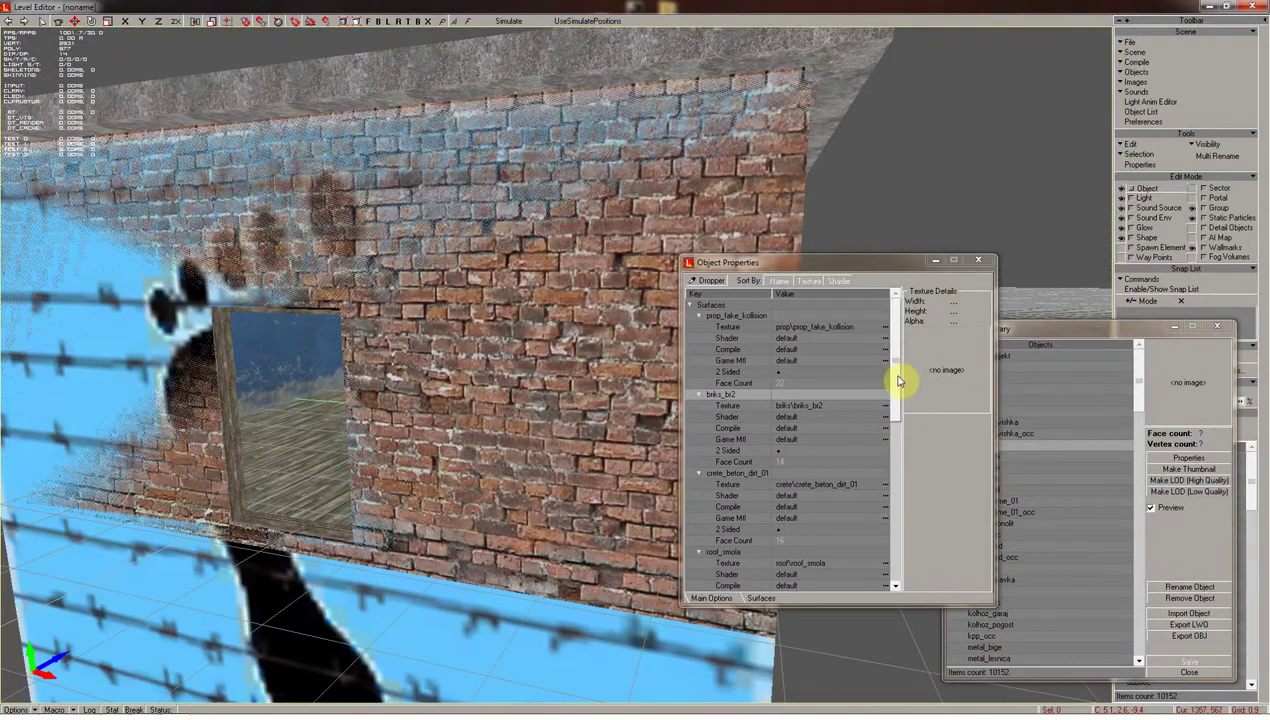
{"action": "left_click", "coordinate": [829, 339]}
{"action": "left_click", "coordinate": [829, 328]}
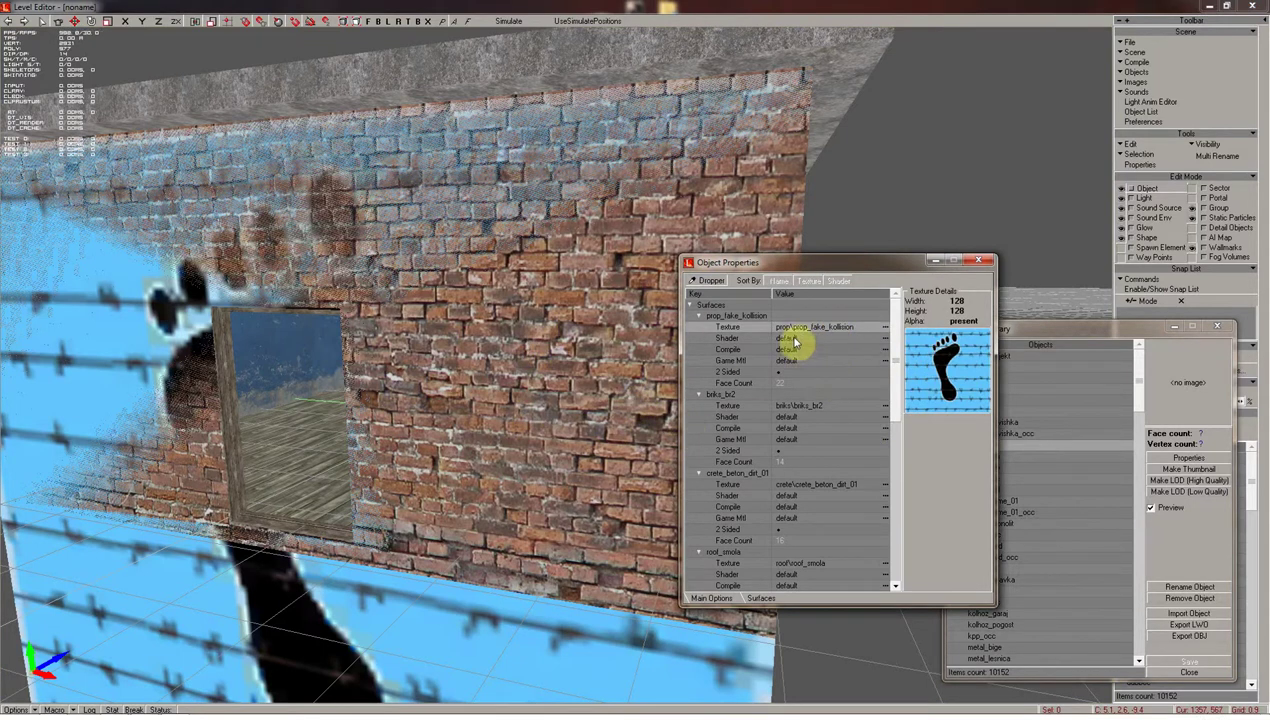
{"action": "double_click", "coordinate": [841, 361]}
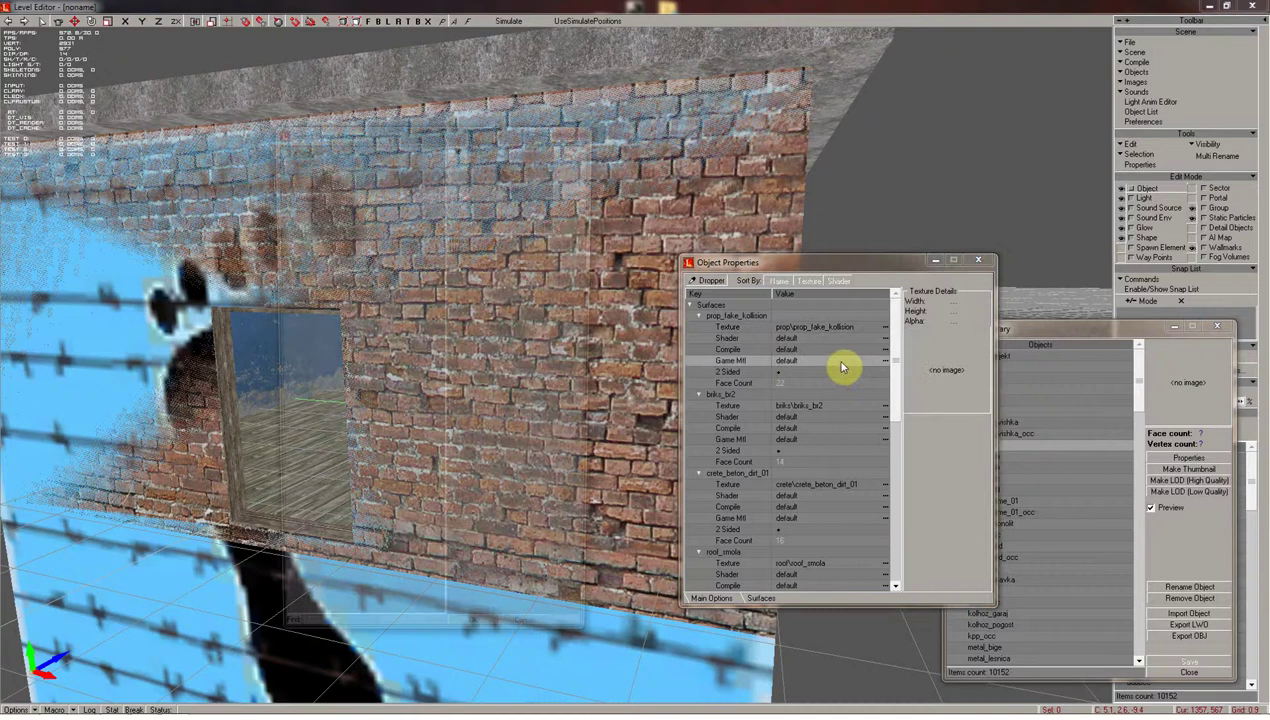
Assign game material occ to prop_fake_kollision and bricks to briks_bx2.
{"action": "left_click", "coordinate": [281, 161]}
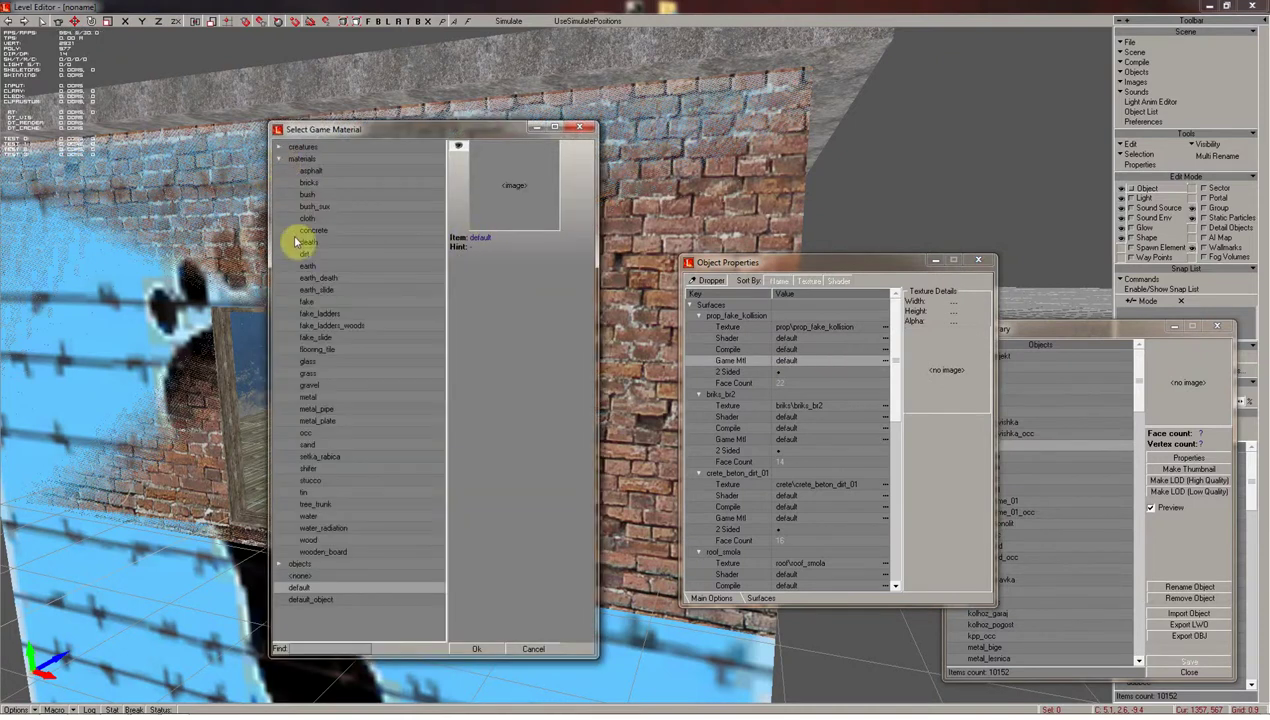
{"action": "left_click", "coordinate": [314, 436]}
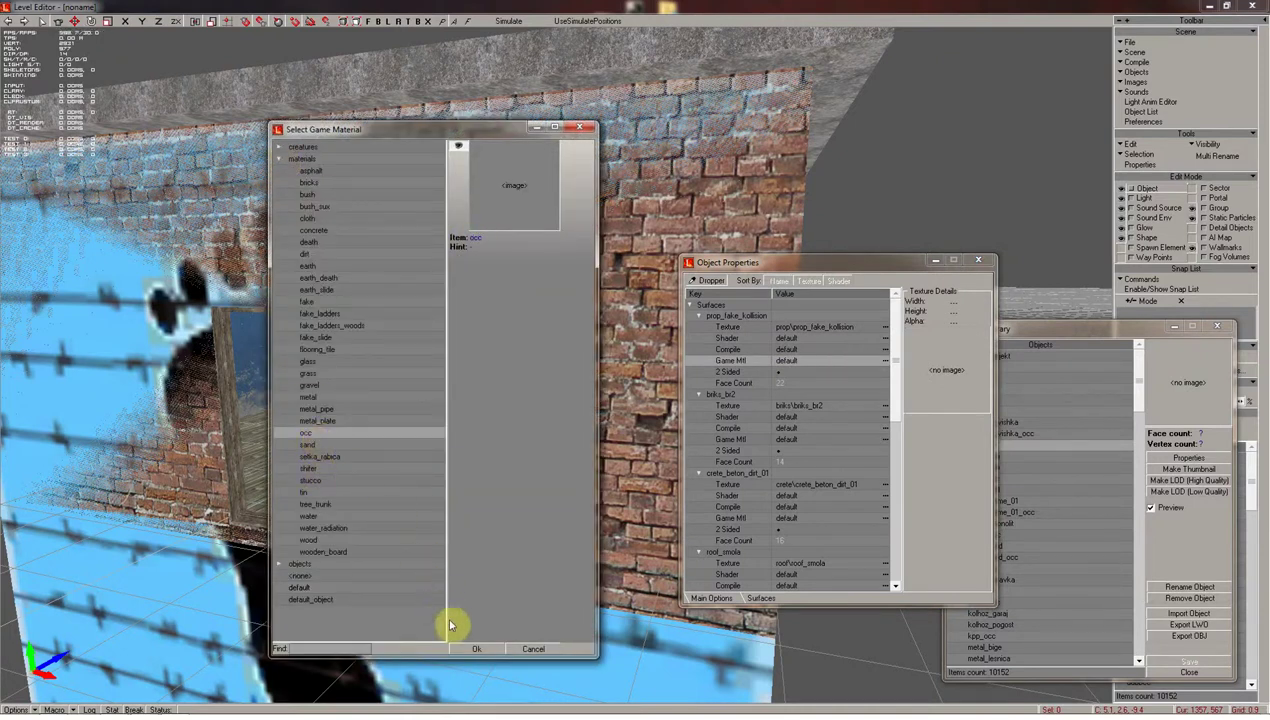
{"action": "left_click", "coordinate": [478, 649]}
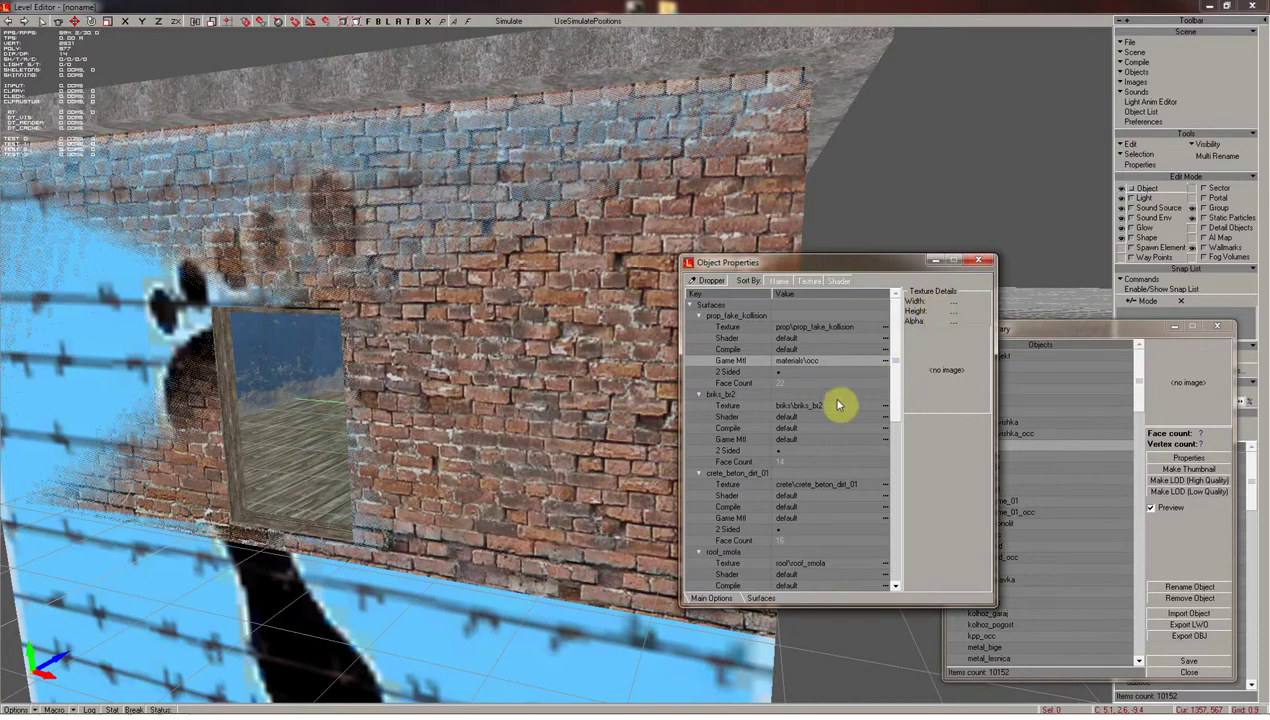
{"action": "left_click", "coordinate": [812, 418]}
{"action": "left_click", "coordinate": [815, 441]}
{"action": "left_click", "coordinate": [815, 444]}
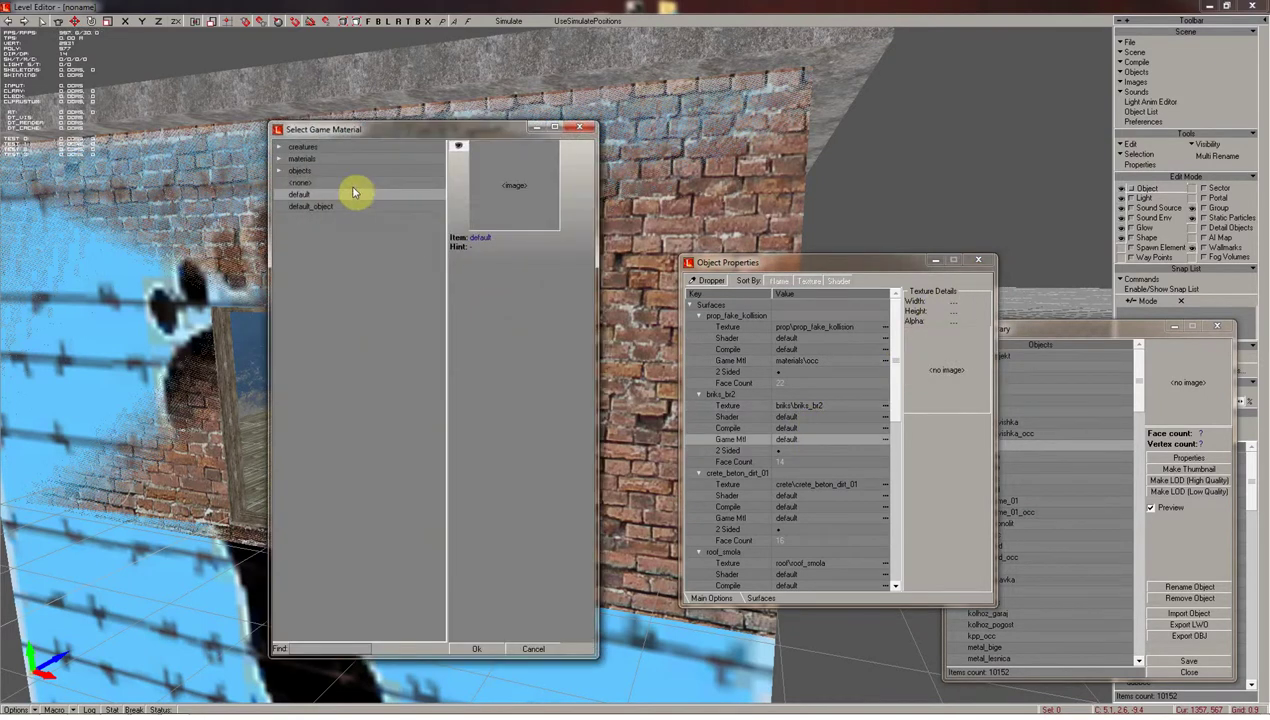
{"action": "double_click", "coordinate": [303, 161]}
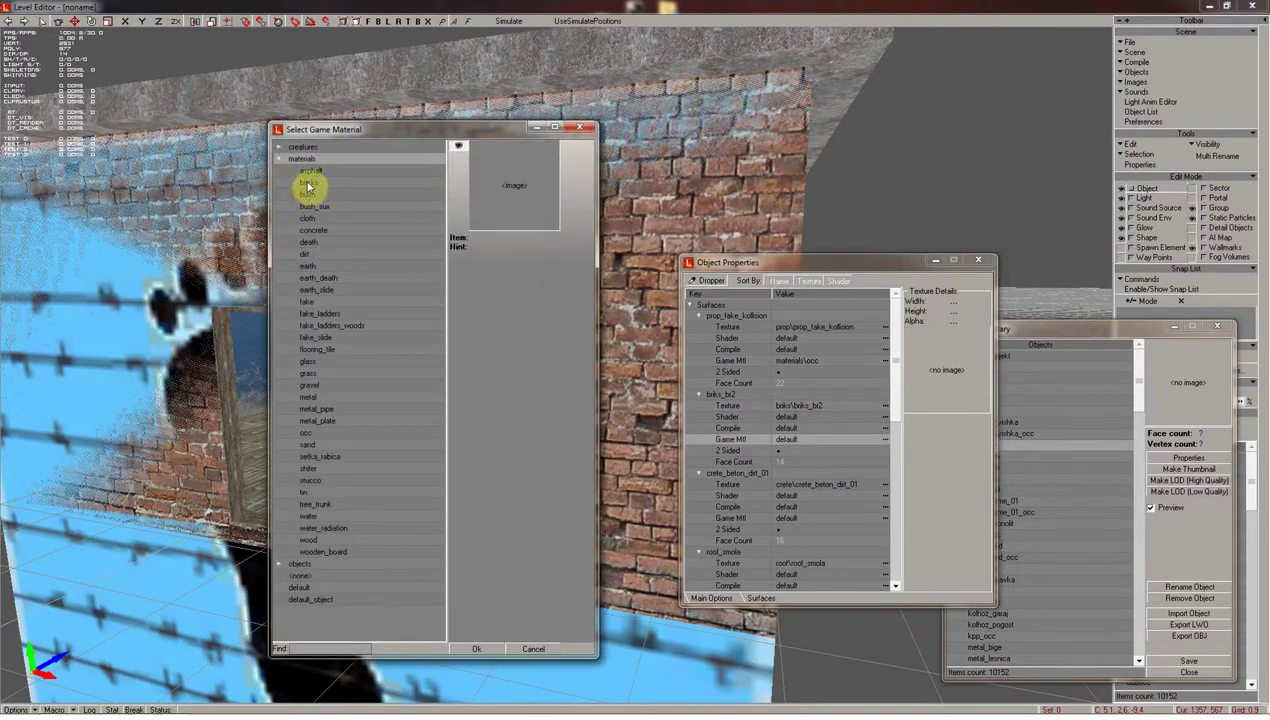
{"action": "left_click", "coordinate": [308, 184]}
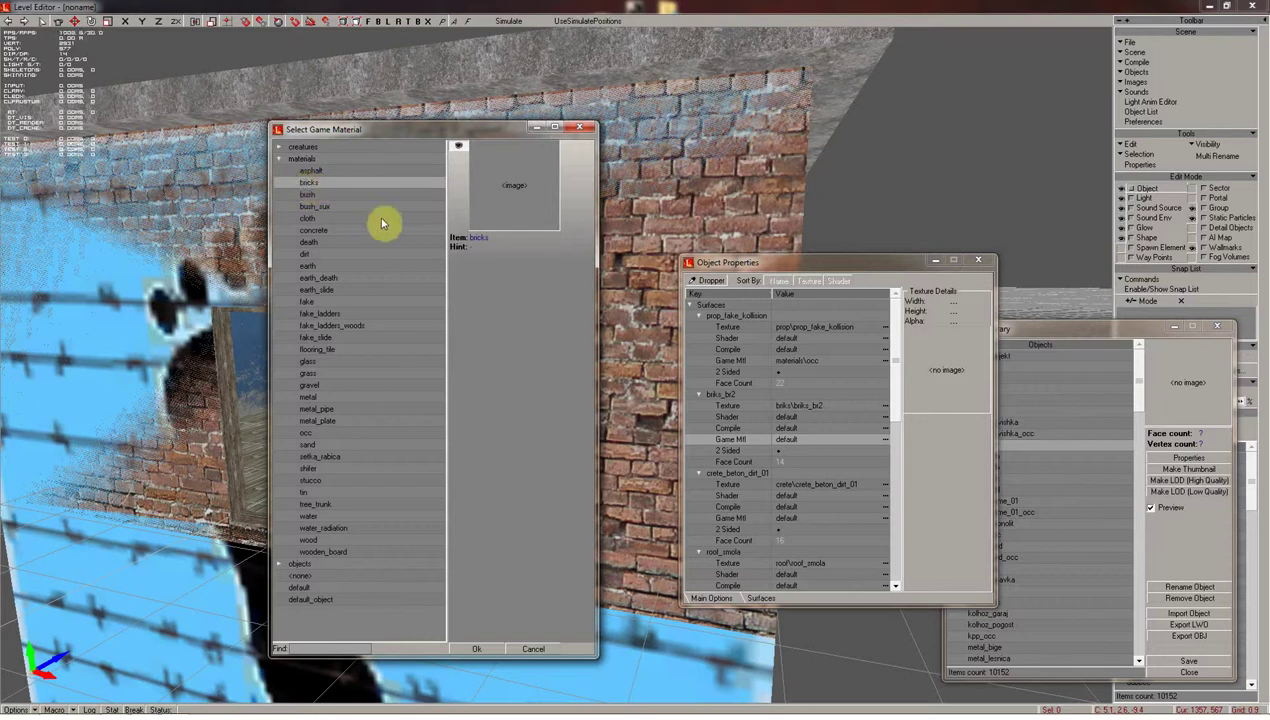
{"action": "key", "text": "Return"}
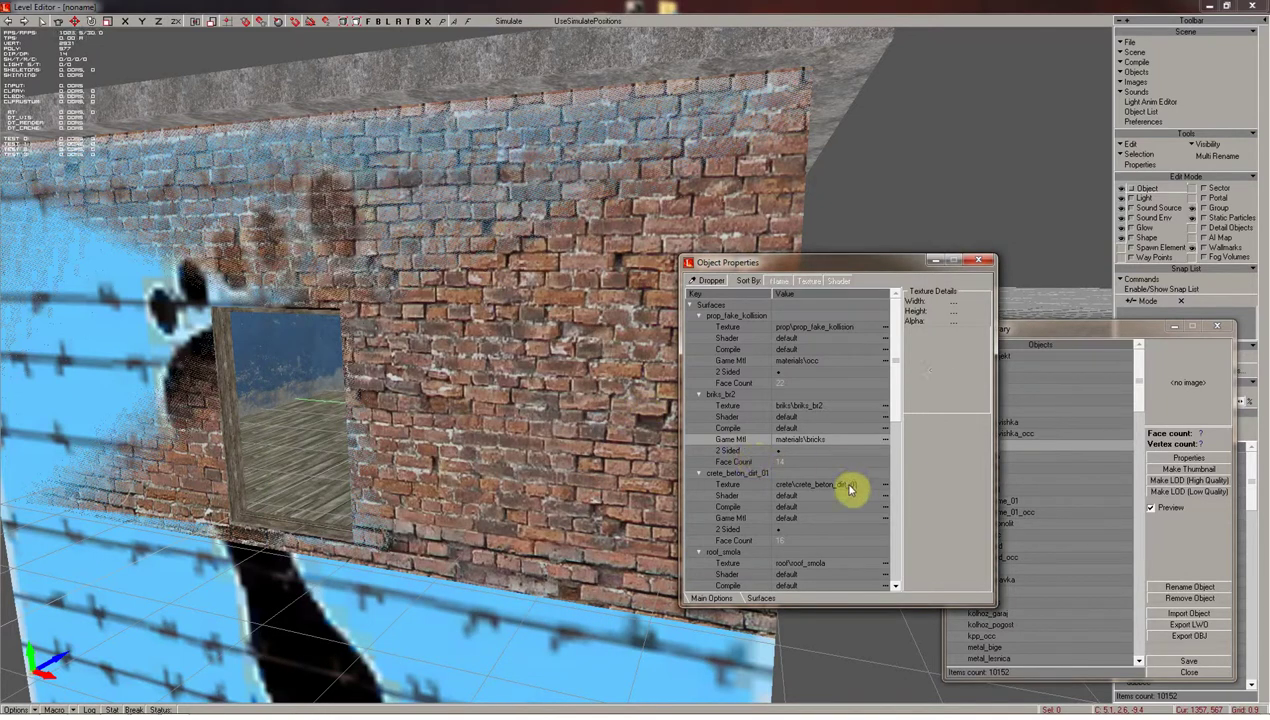
Assign concrete to crete_beton_dirt_01 and asphalt to roof_smola.
{"action": "double_click", "coordinate": [830, 518]}
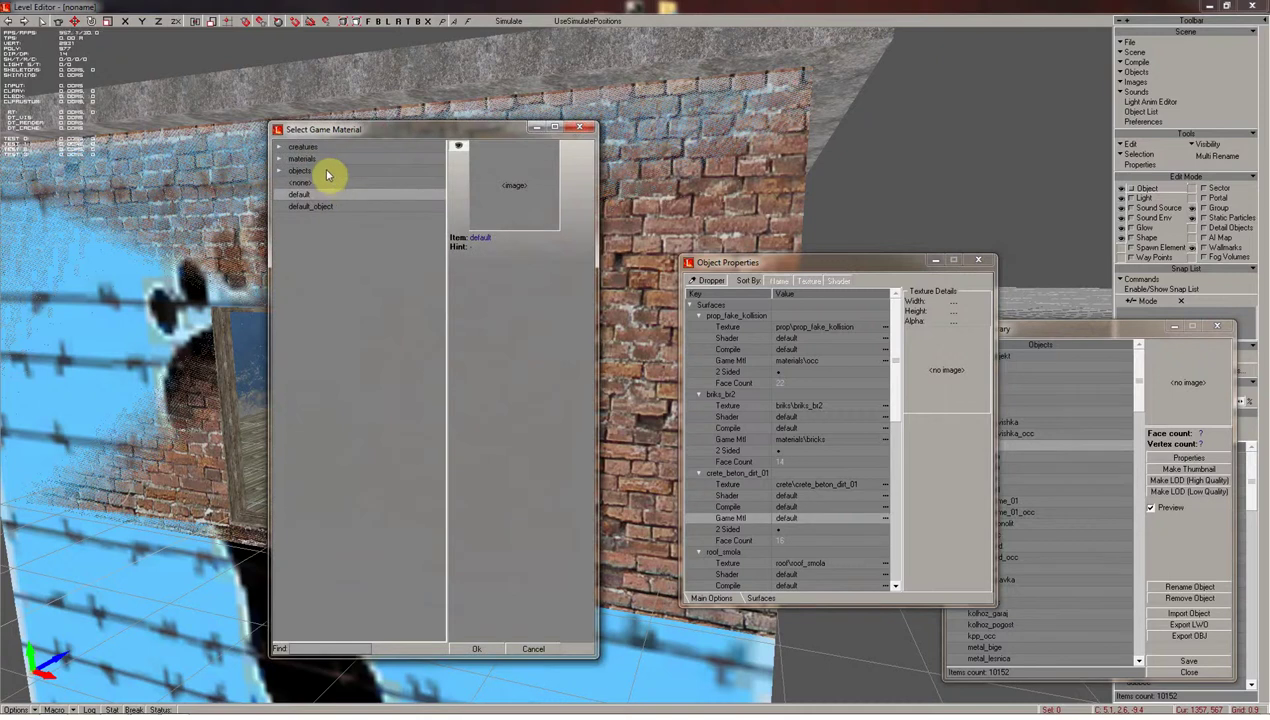
{"action": "double_click", "coordinate": [316, 160]}
{"action": "double_click", "coordinate": [326, 234]}
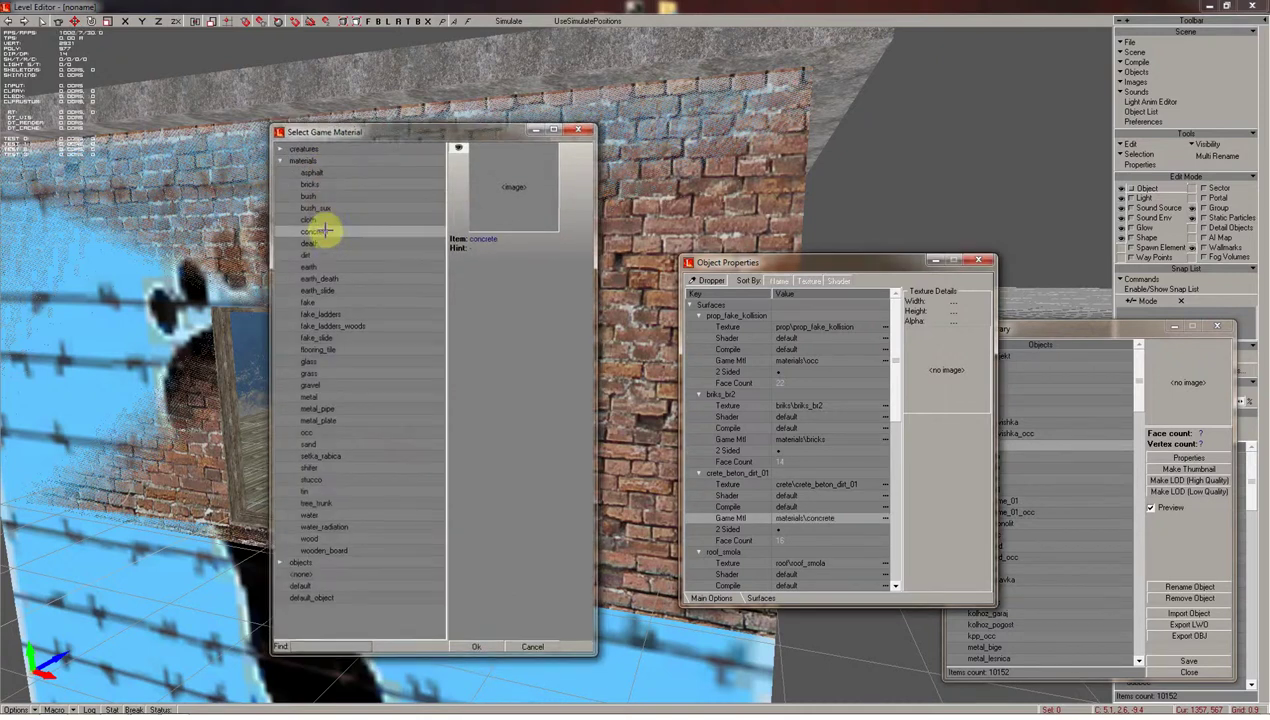
{"action": "left_click", "coordinate": [816, 550]}
{"action": "scroll", "coordinate": [816, 546], "scroll_direction": "down", "scroll_amount": 3}
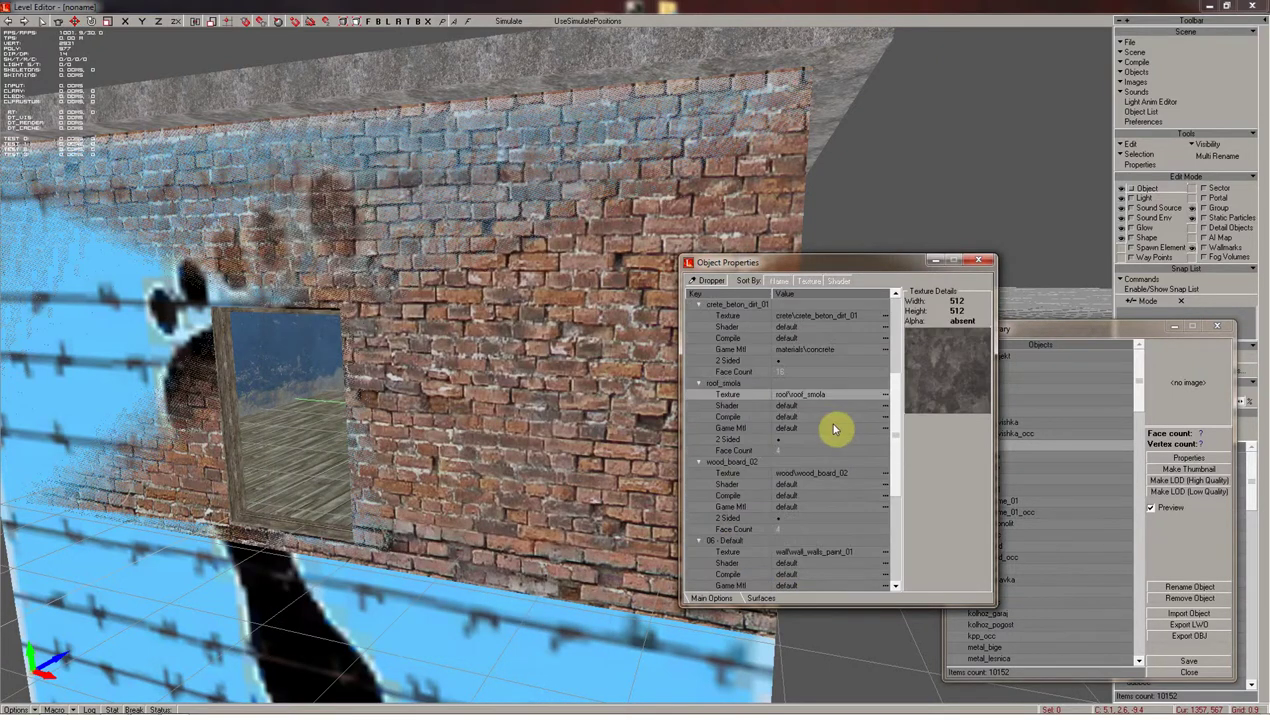
{"action": "double_click", "coordinate": [836, 428]}
{"action": "double_click", "coordinate": [312, 160]}
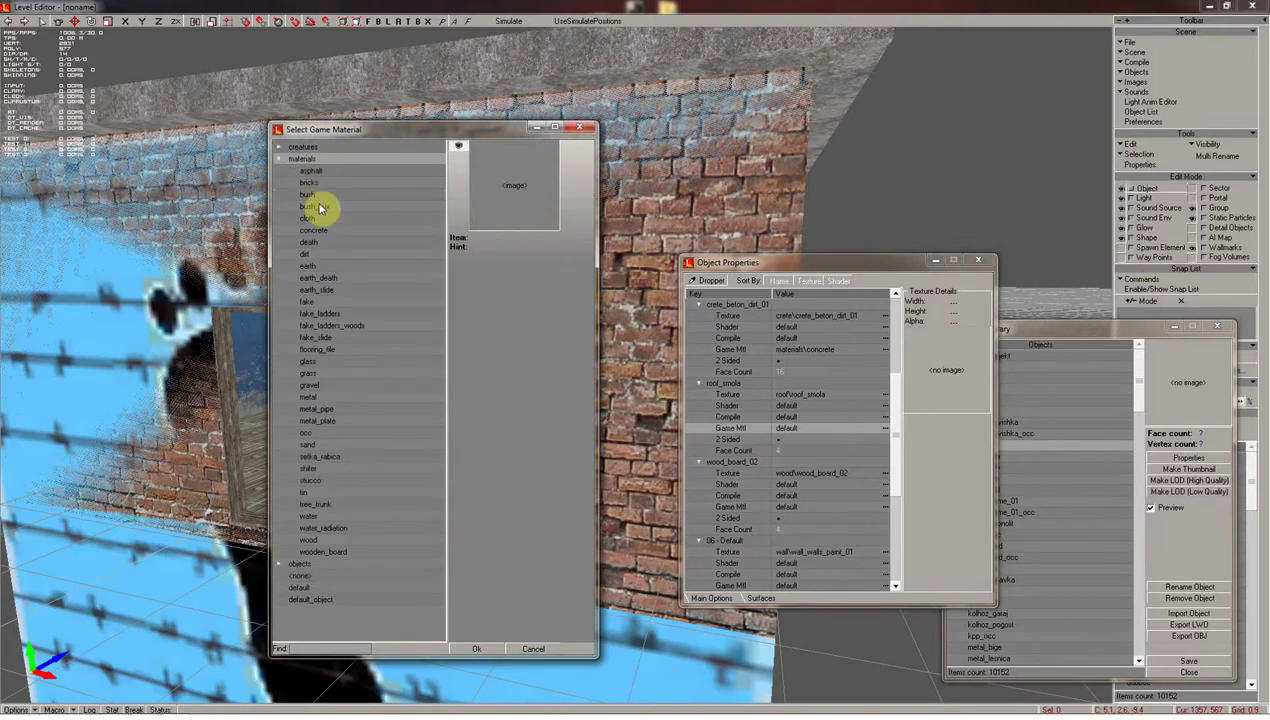
{"action": "double_click", "coordinate": [320, 173]}
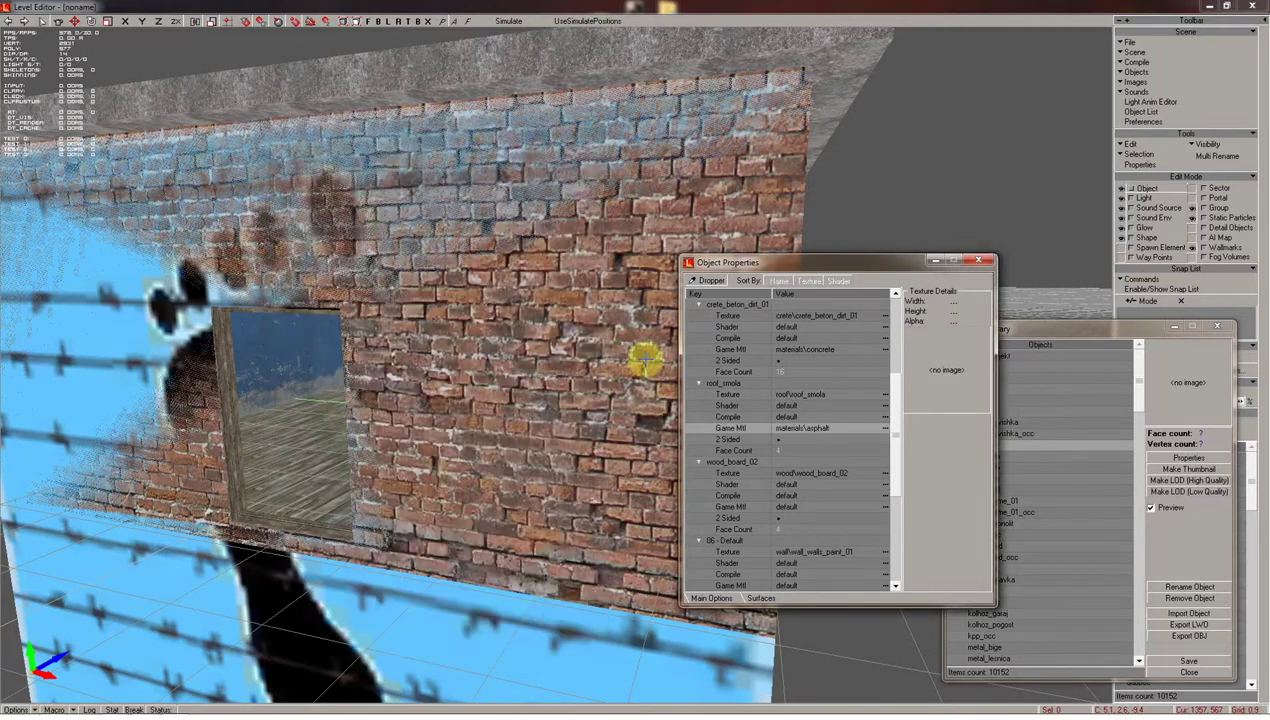
Assign wooden_board as the game material for wood_board_02.
{"action": "left_click", "coordinate": [821, 474]}
{"action": "double_click", "coordinate": [818, 506]}
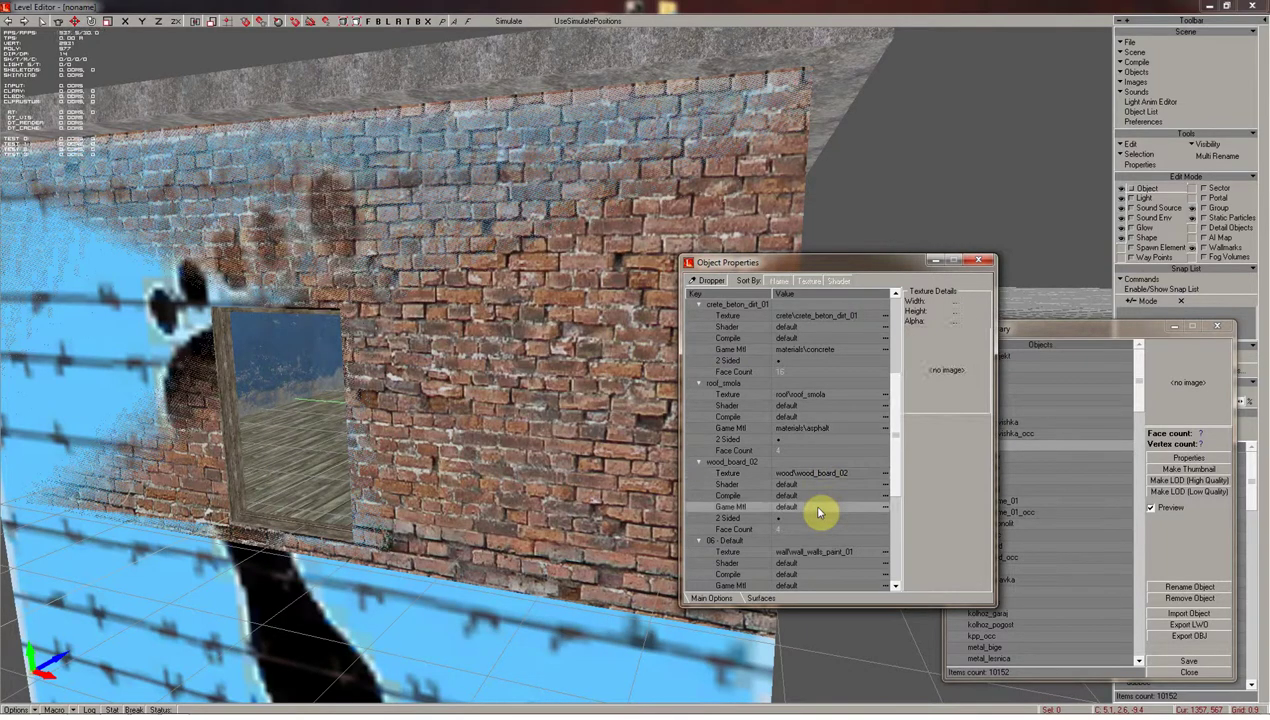
{"action": "double_click", "coordinate": [300, 159]}
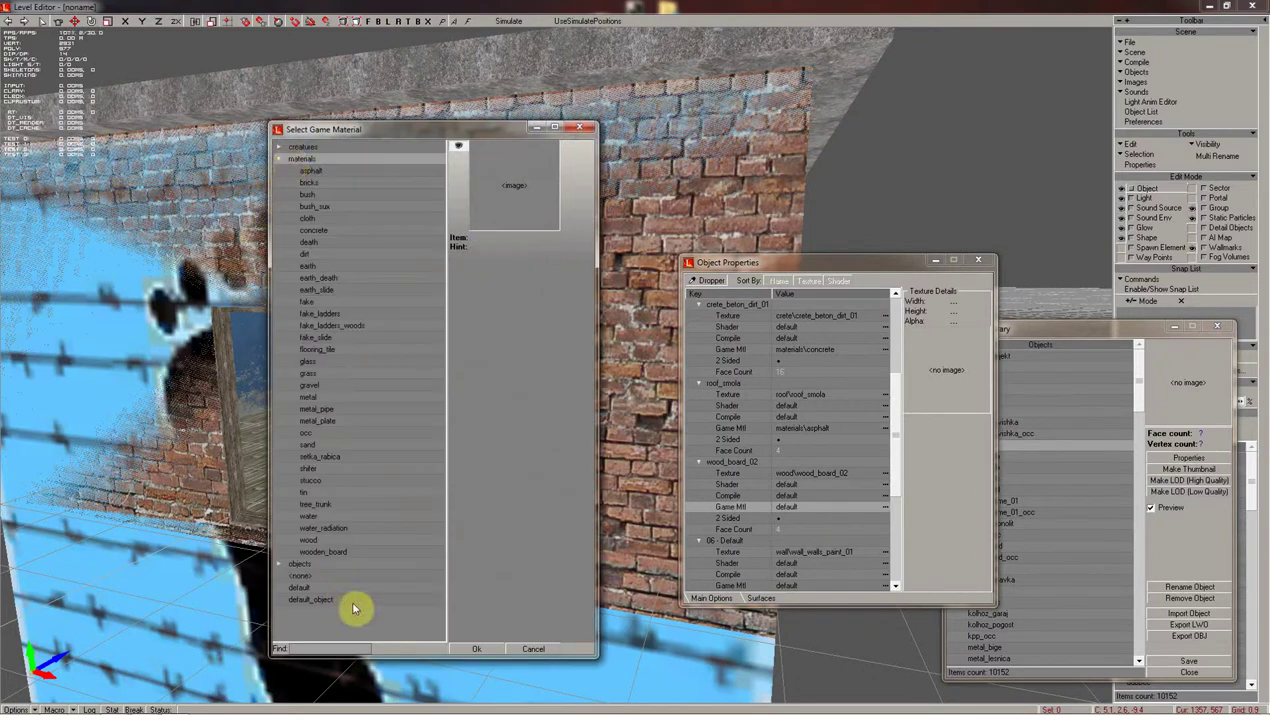
{"action": "left_click", "coordinate": [339, 555]}
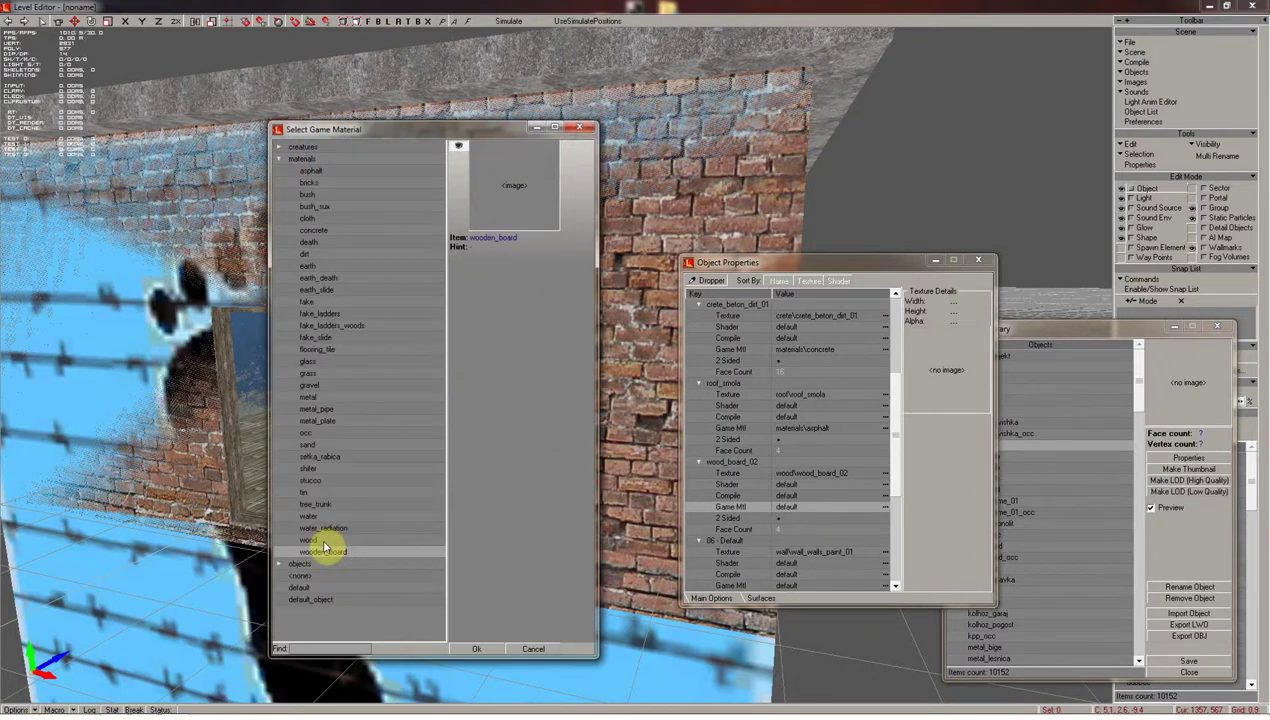
{"action": "left_click", "coordinate": [323, 541]}
{"action": "left_click", "coordinate": [329, 555]}
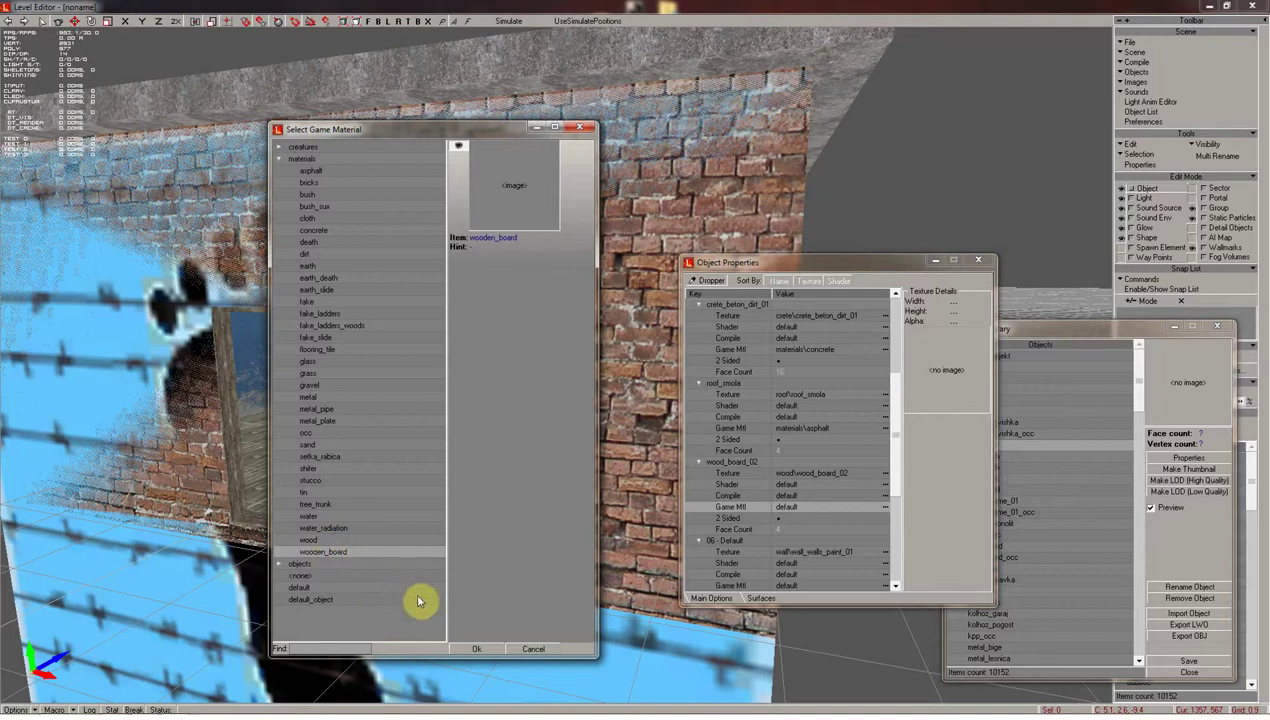
{"action": "left_click", "coordinate": [477, 650]}
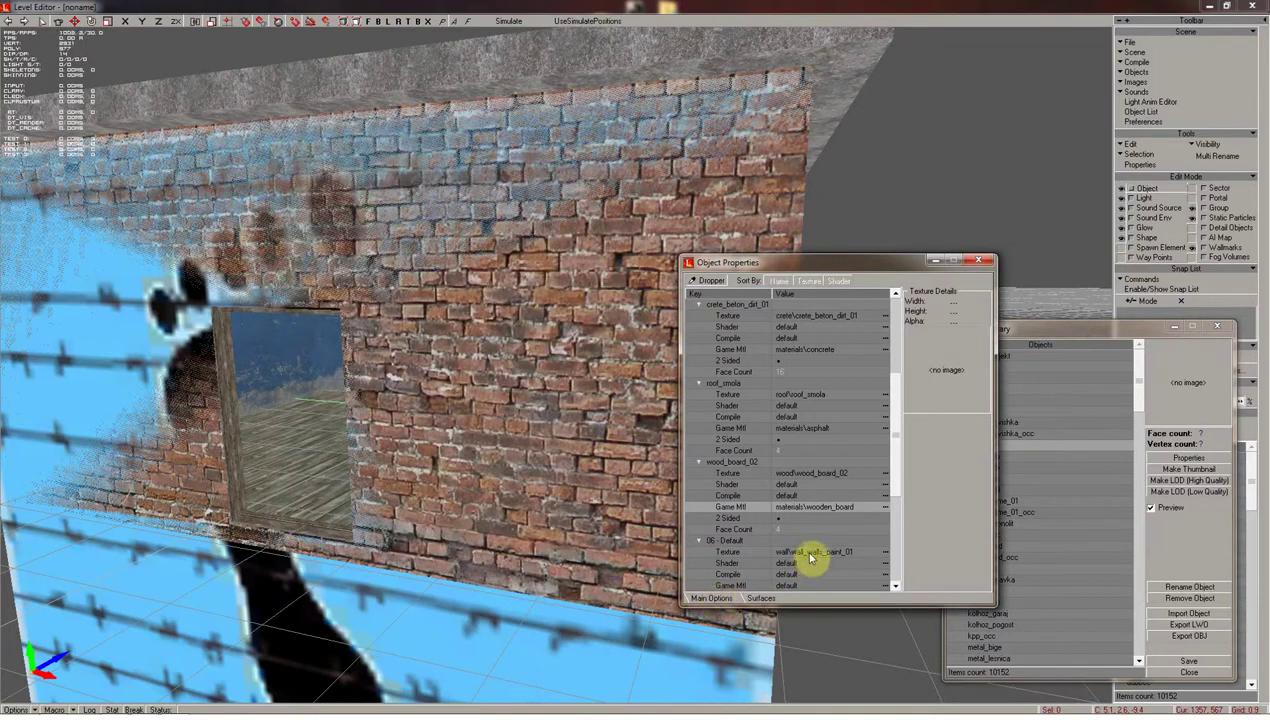
Assign stucco as the game material for the 06 - Default surface.
{"action": "left_click", "coordinate": [809, 553]}
{"action": "scroll", "coordinate": [830, 495], "scroll_direction": "down", "scroll_amount": 4}
{"action": "left_click", "coordinate": [815, 452]}
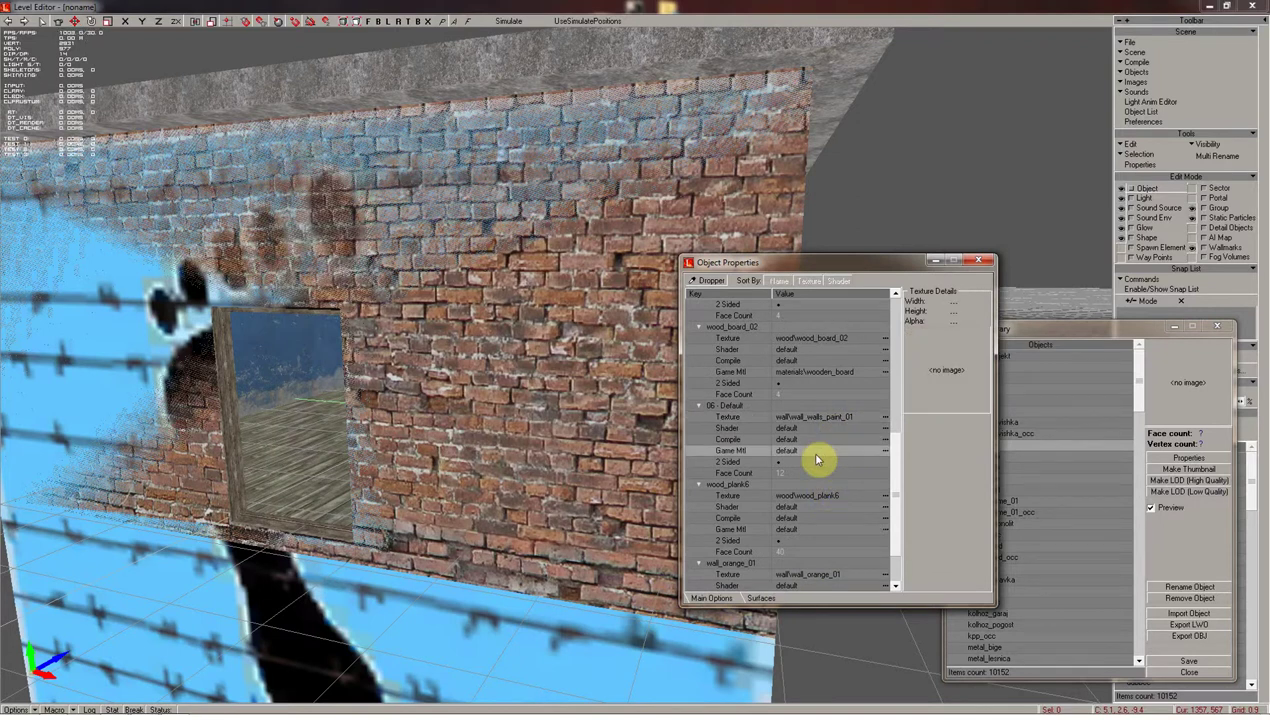
{"action": "left_click", "coordinate": [815, 459]}
{"action": "left_click", "coordinate": [279, 158]}
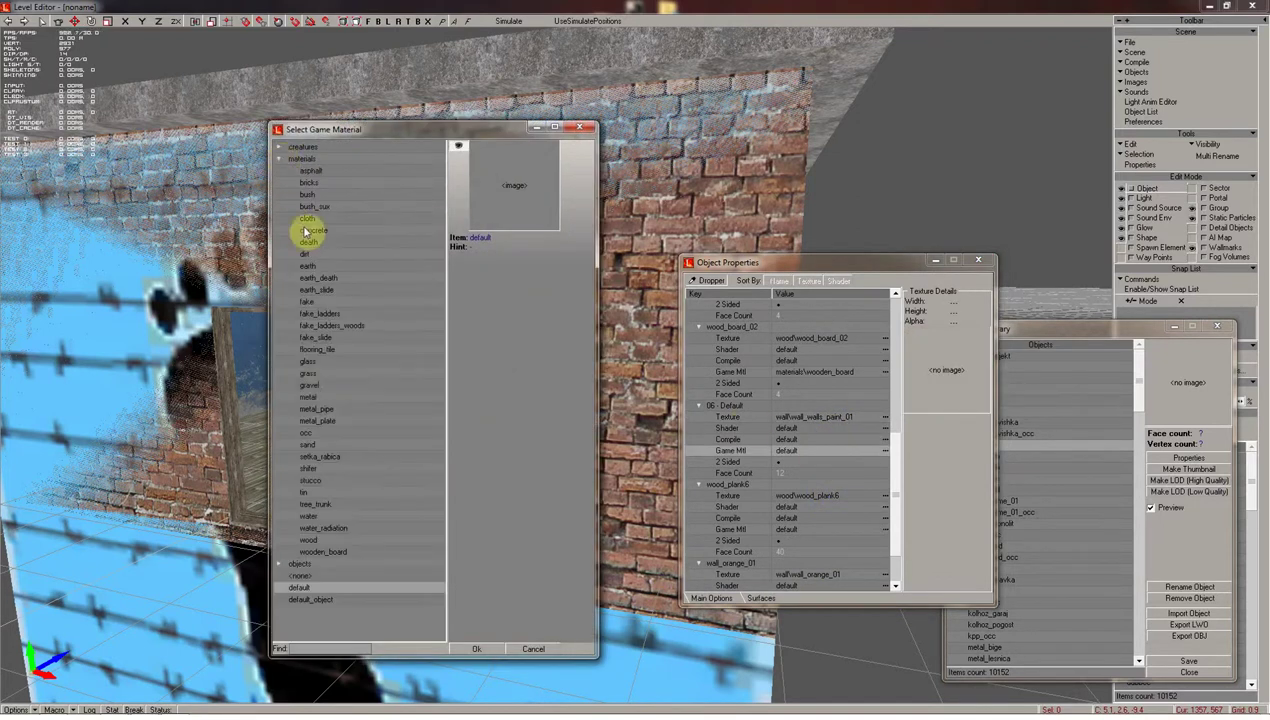
{"action": "left_click", "coordinate": [320, 481]}
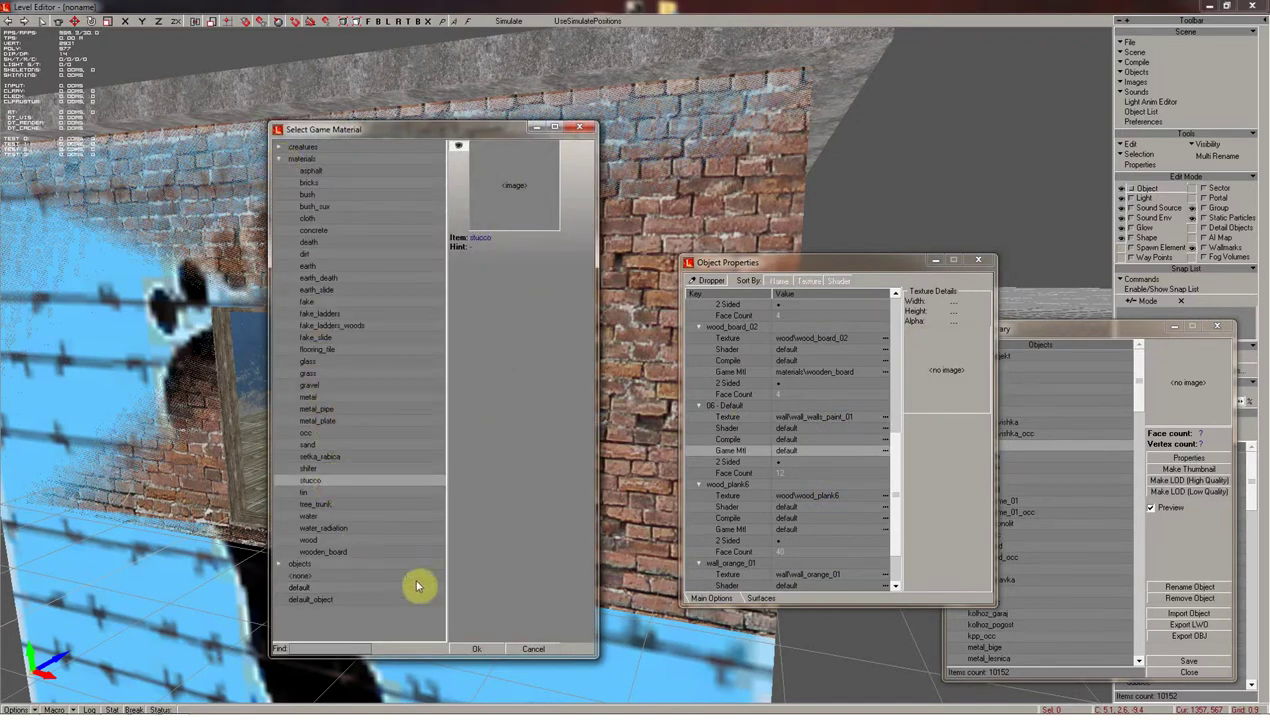
{"action": "left_click", "coordinate": [476, 648]}
Assign wooden_board as the game material for wood_plank6.
{"action": "left_click", "coordinate": [836, 497]}
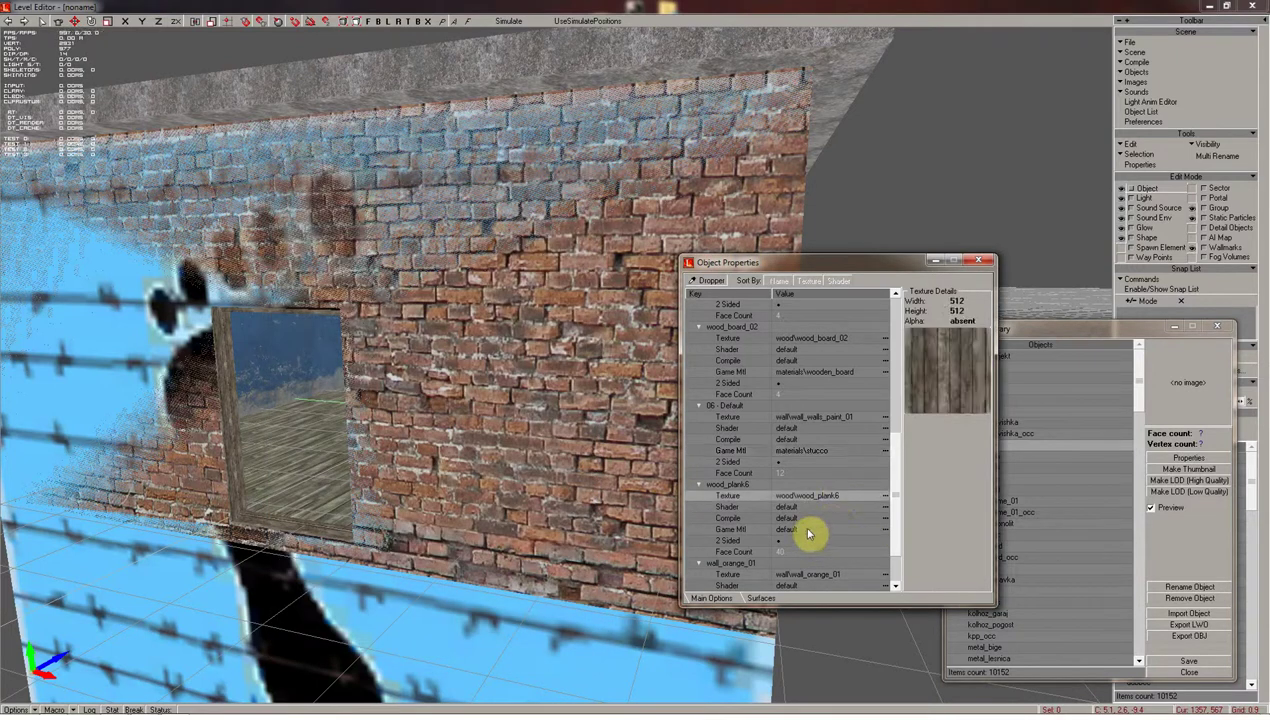
{"action": "left_click", "coordinate": [811, 529]}
{"action": "double_click", "coordinate": [322, 171]}
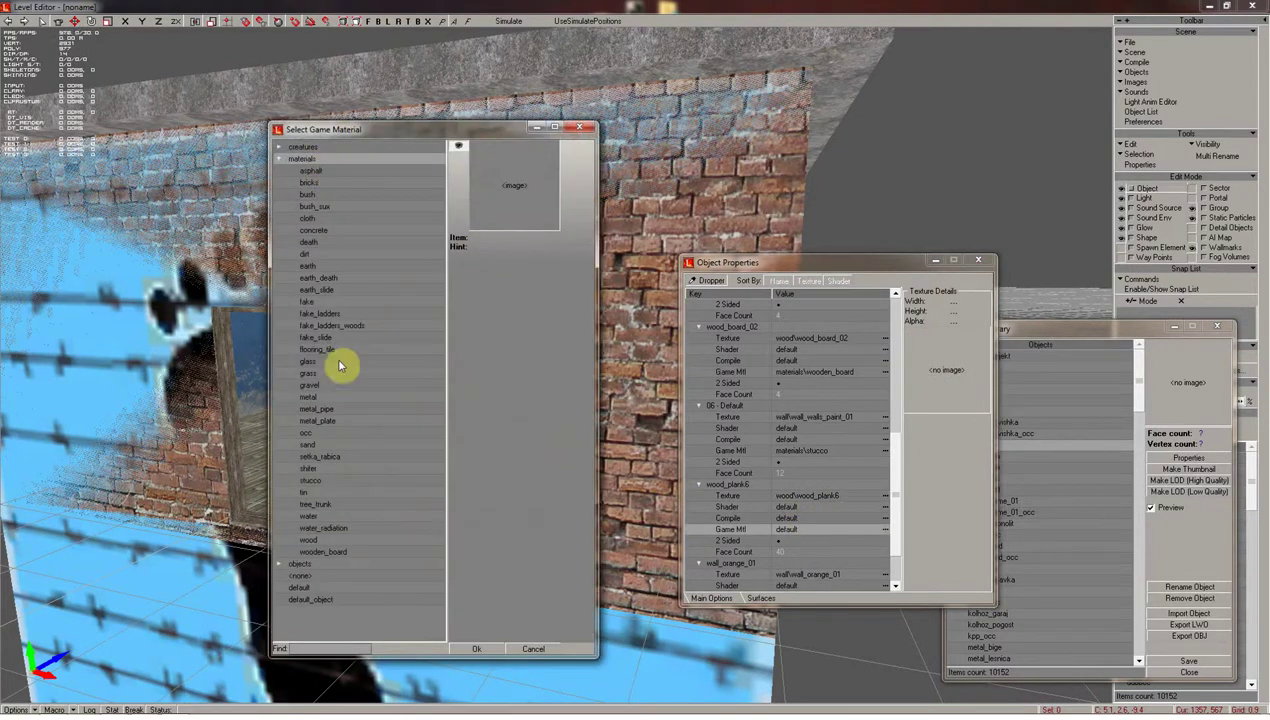
{"action": "double_click", "coordinate": [350, 548]}
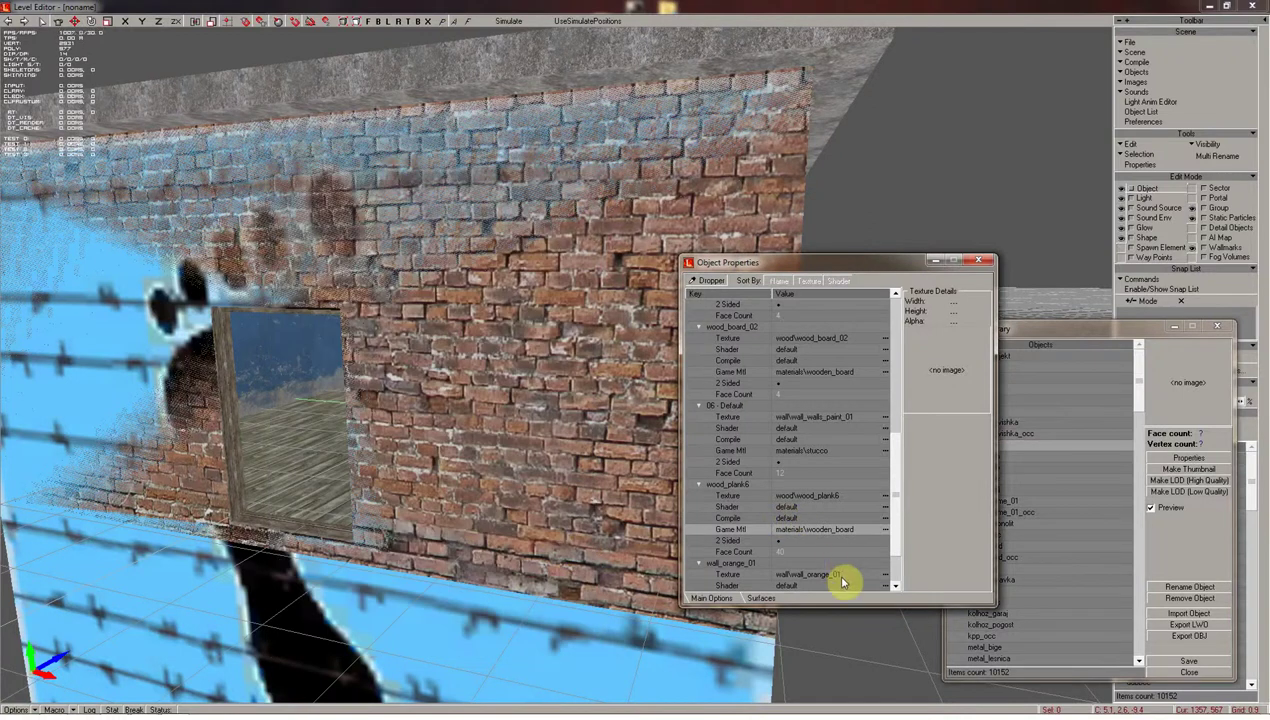
Assign stucco to wall_orange_01, view the whole textured building, and close Object Properties.
{"action": "left_click", "coordinate": [838, 575]}
{"action": "scroll", "coordinate": [816, 476], "scroll_direction": "down", "scroll_amount": 2}
{"action": "left_click", "coordinate": [816, 553]}
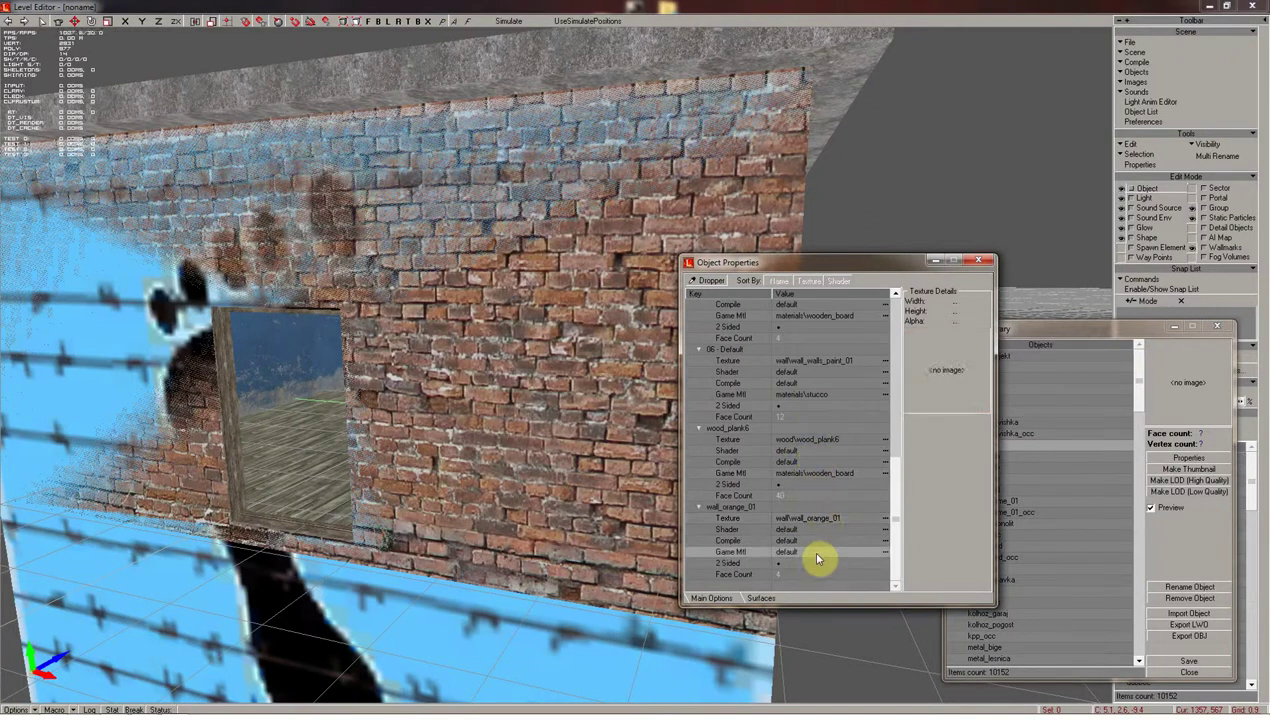
{"action": "double_click", "coordinate": [306, 161]}
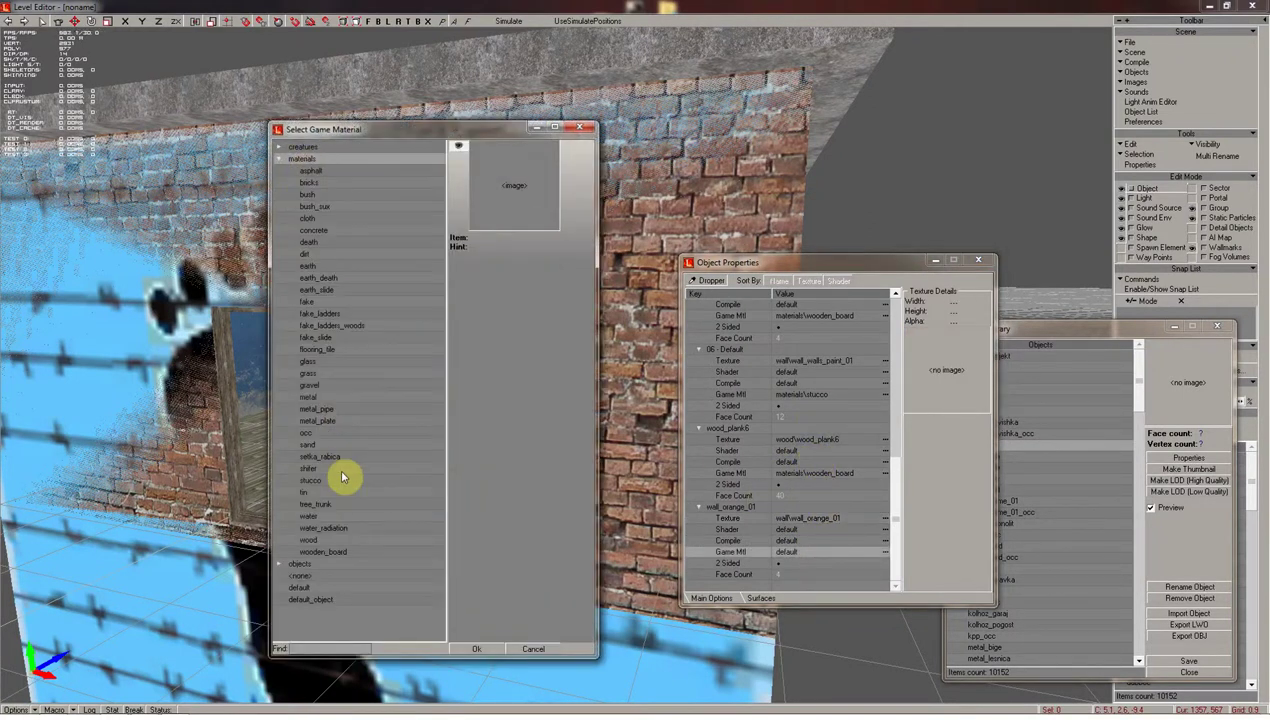
{"action": "left_click", "coordinate": [318, 480]}
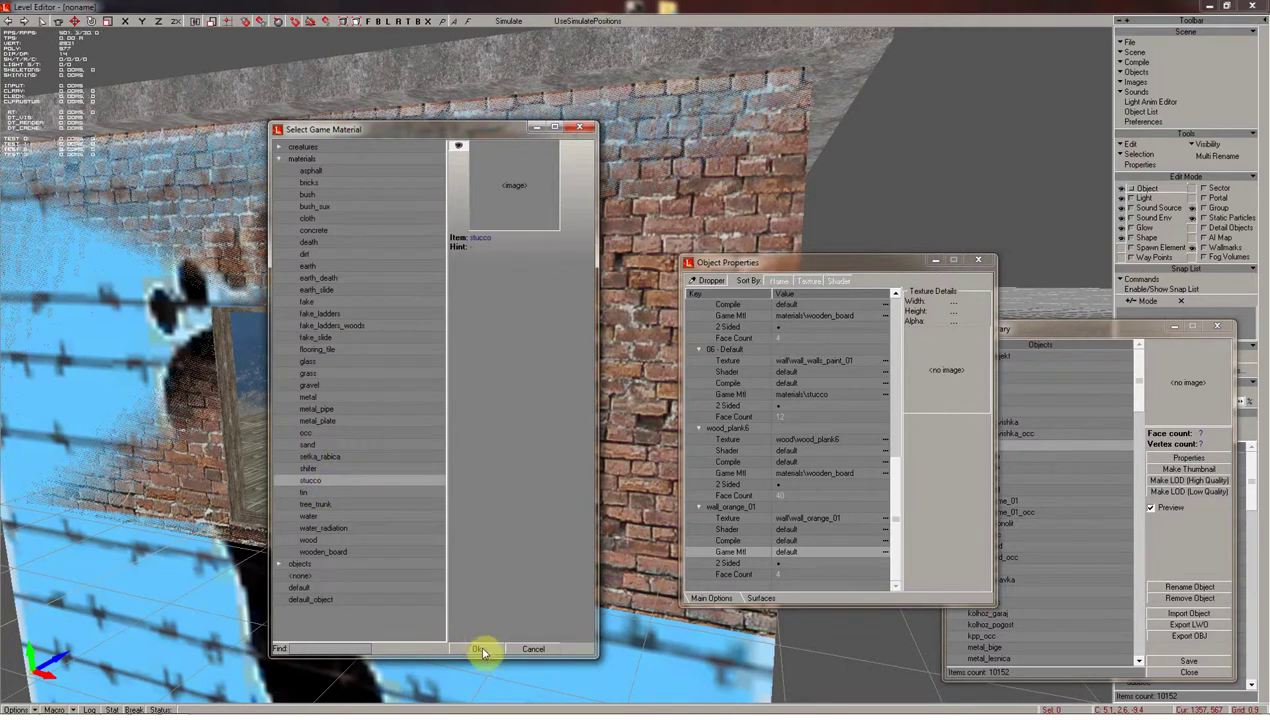
{"action": "left_click", "coordinate": [477, 649]}
{"action": "mouse_move", "coordinate": [487, 383]}
{"action": "left_mouse_down", "text": "shift"}
{"action": "mouse_move", "coordinate": [487, 300]}
{"action": "mouse_move", "coordinate": [427, 442]}
{"action": "left_mouse_up", "text": "shift"}
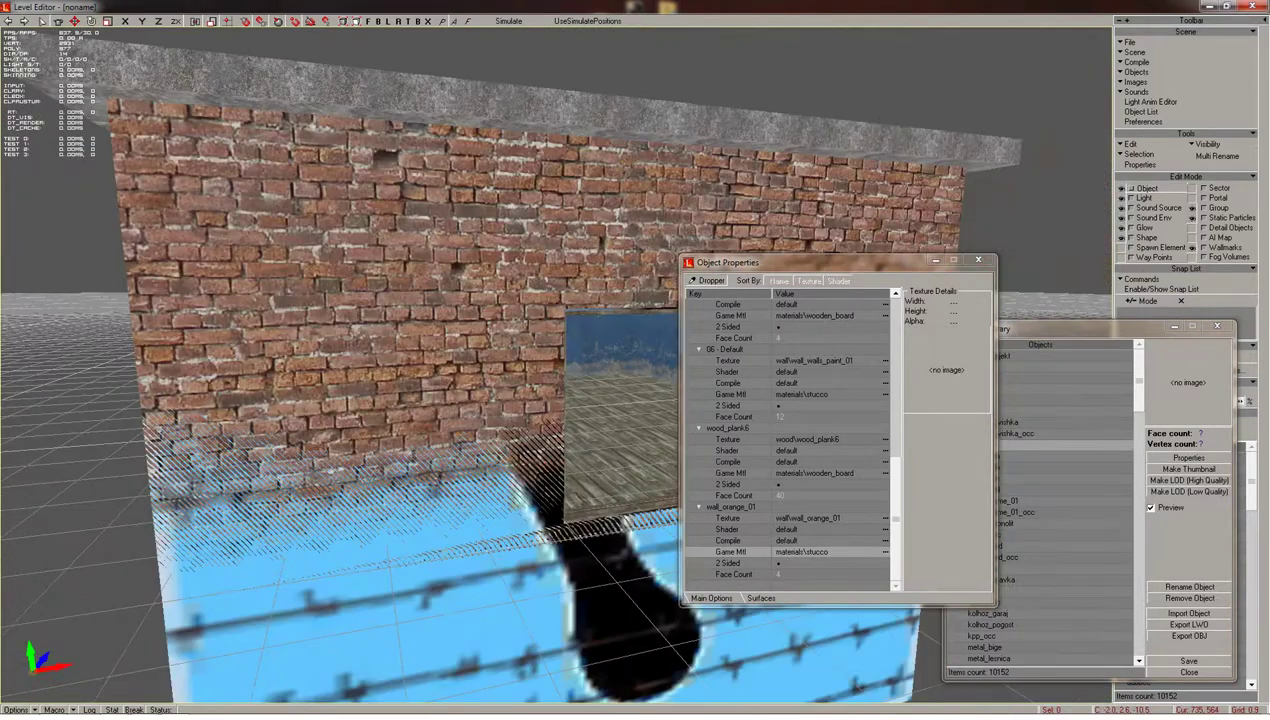
{"action": "left_click", "coordinate": [977, 262]}
Generate bild_smol's thumbnail, dismiss the Done message, save the library, and close the Object Library.
{"action": "left_click", "coordinate": [1187, 469]}
{"action": "left_click", "coordinate": [955, 444]}
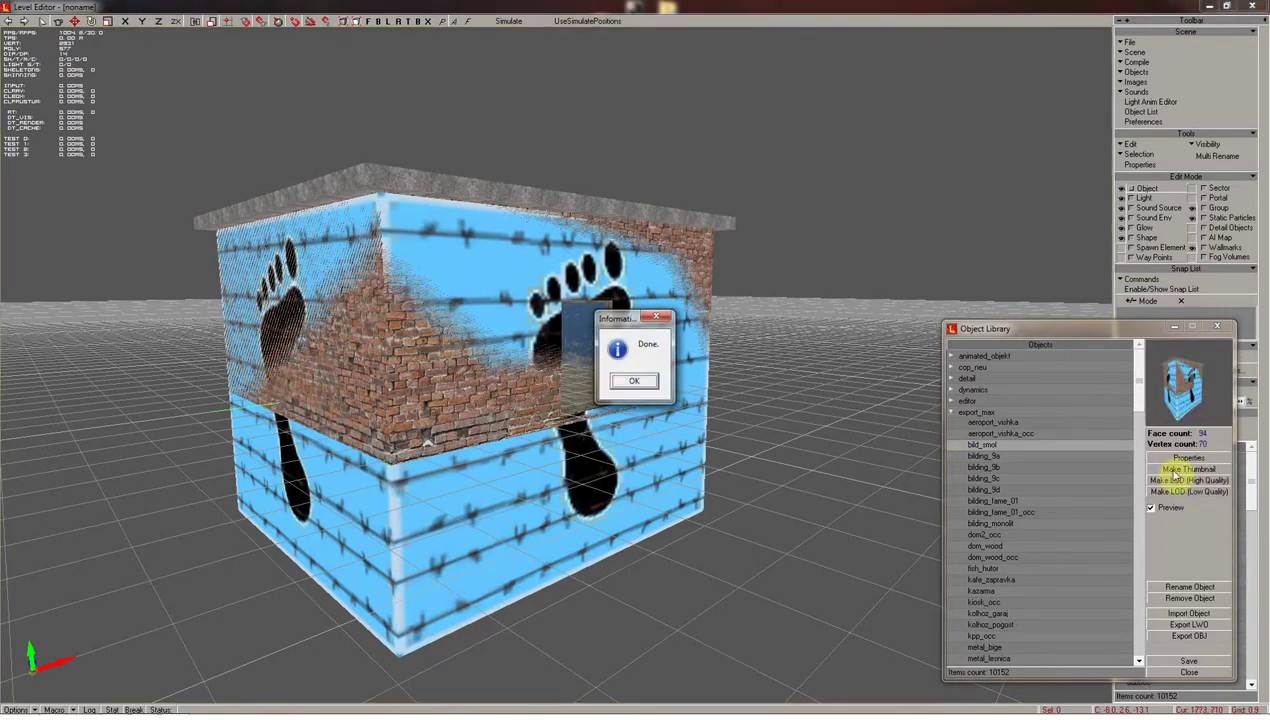
{"action": "key", "text": "Return"}
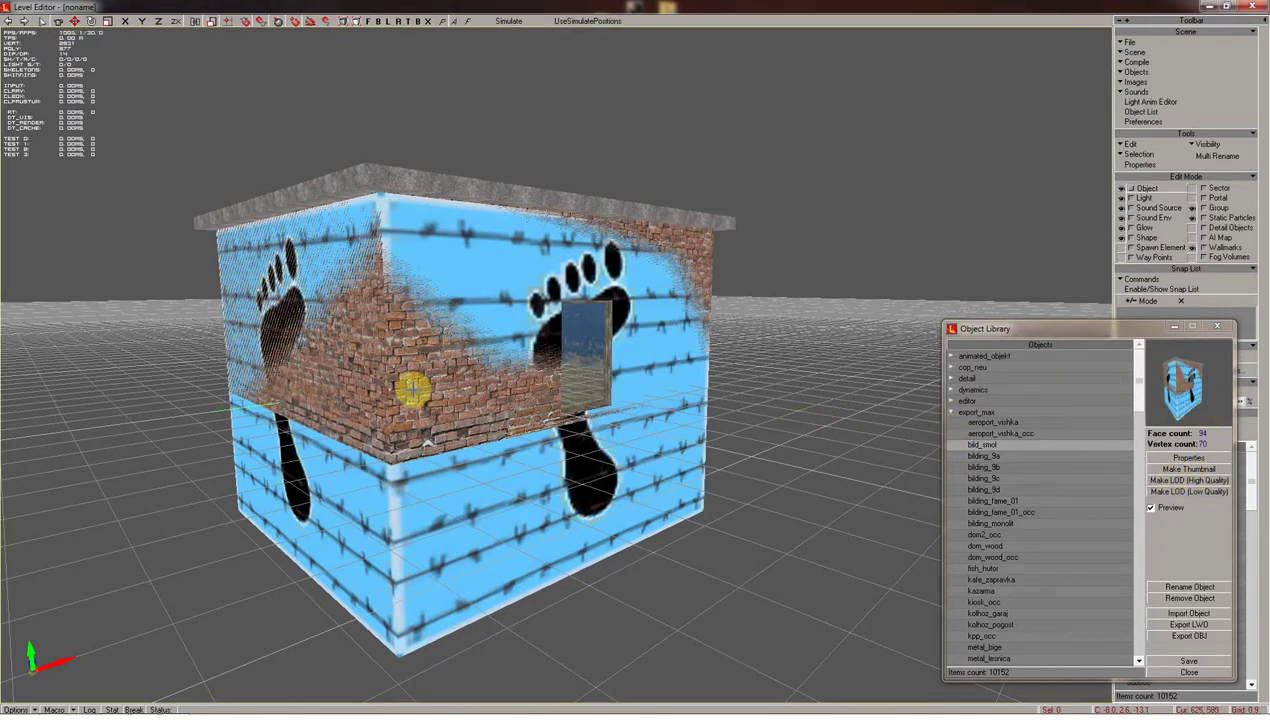
{"action": "right_click_drag", "start_coordinate": [412, 390], "coordinate": [412, 390], "text": "shift"}
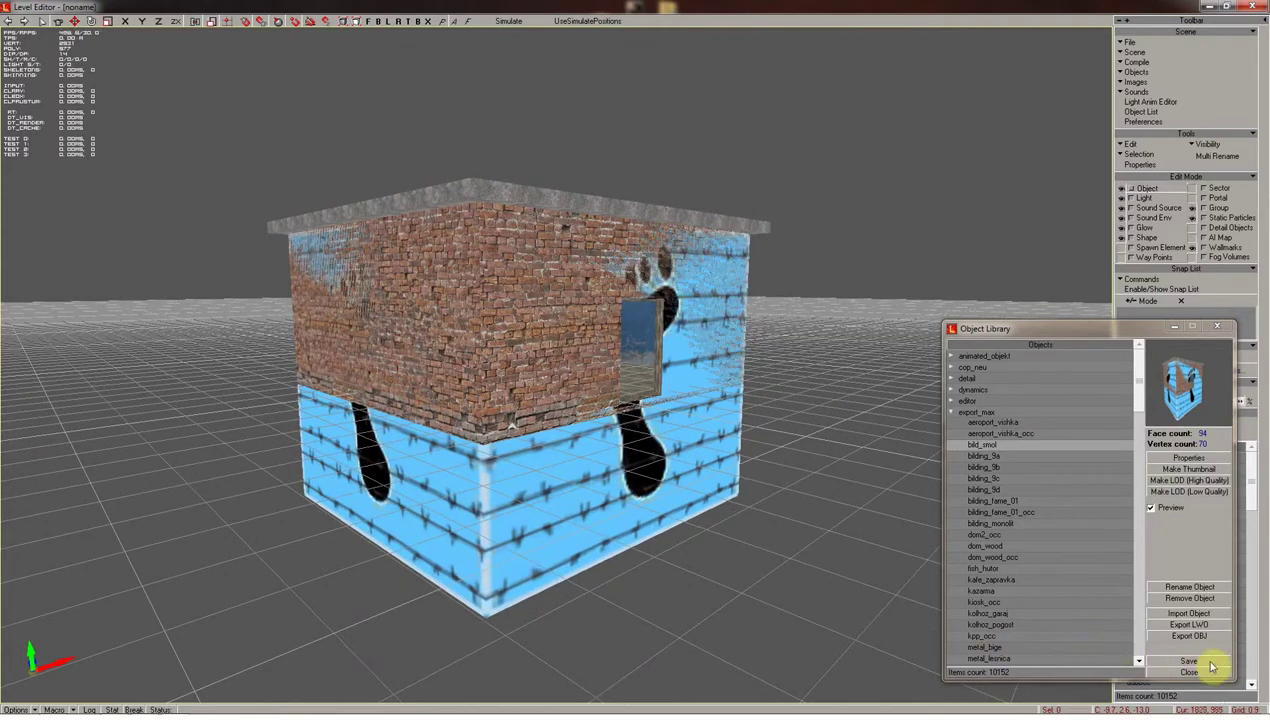
{"action": "left_click", "coordinate": [1211, 663]}
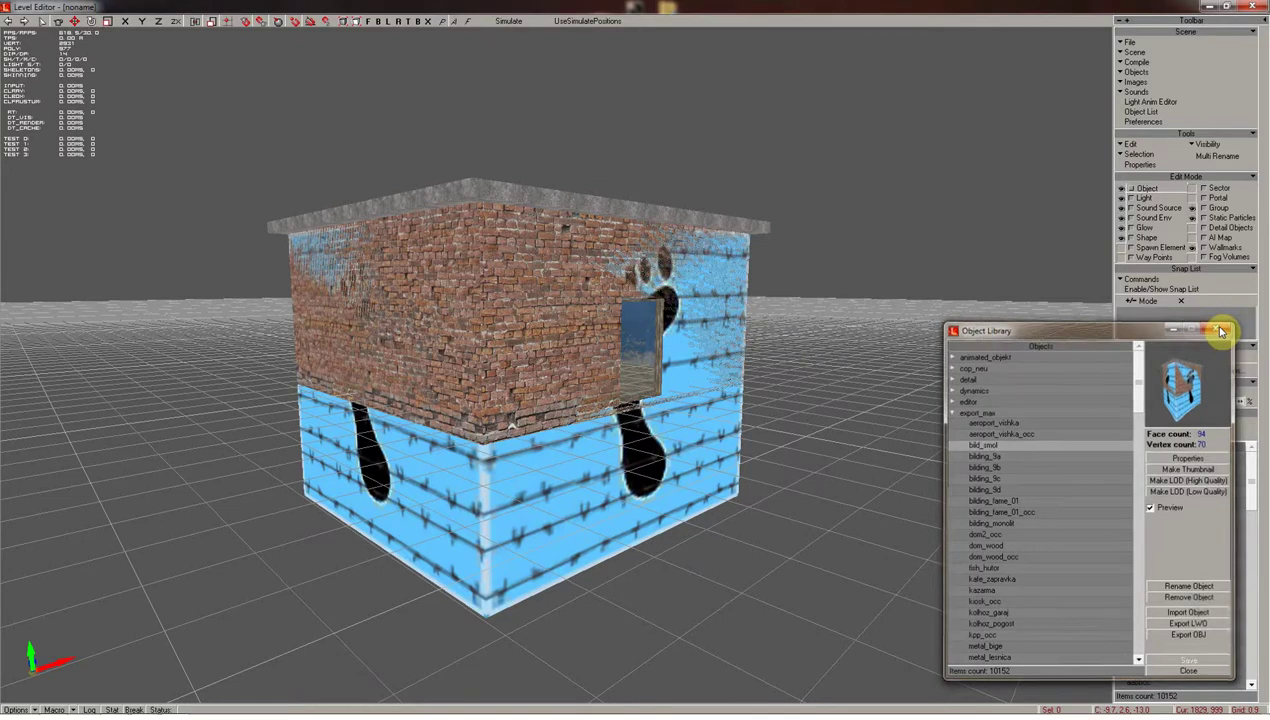
{"action": "left_click", "coordinate": [1220, 329]}
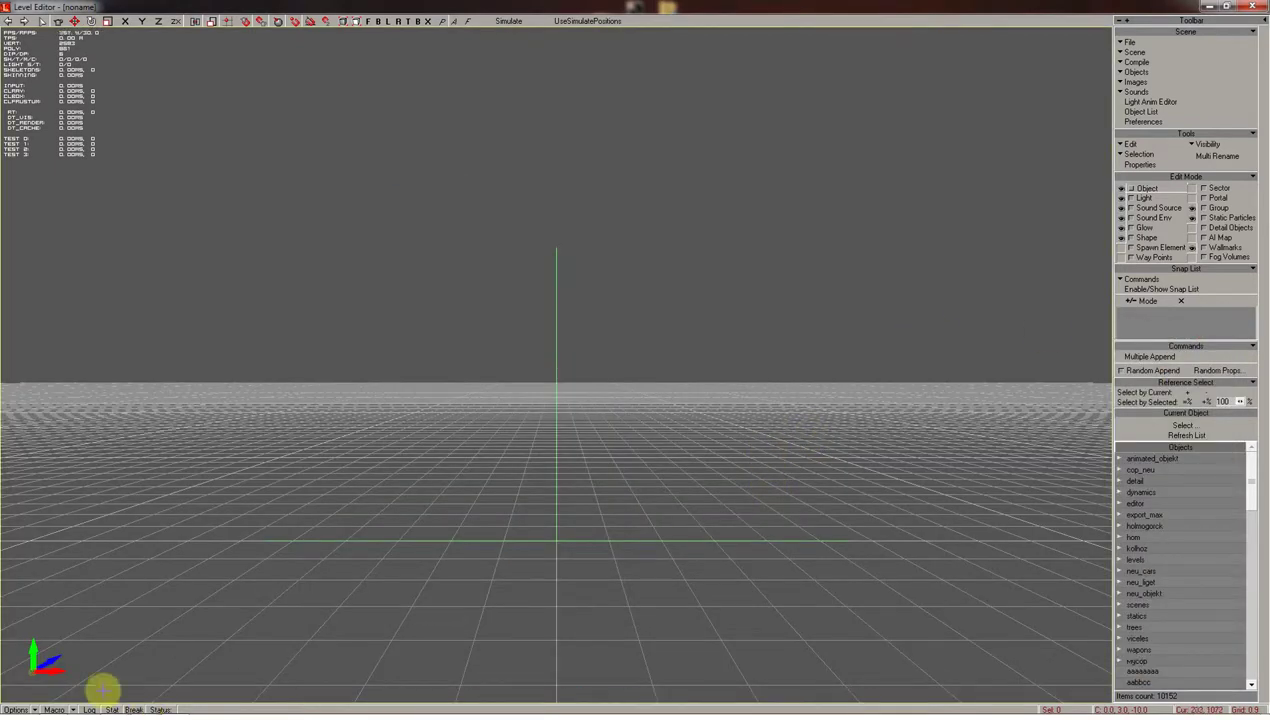
{"action": "mouse_move", "coordinate": [145, 705]}
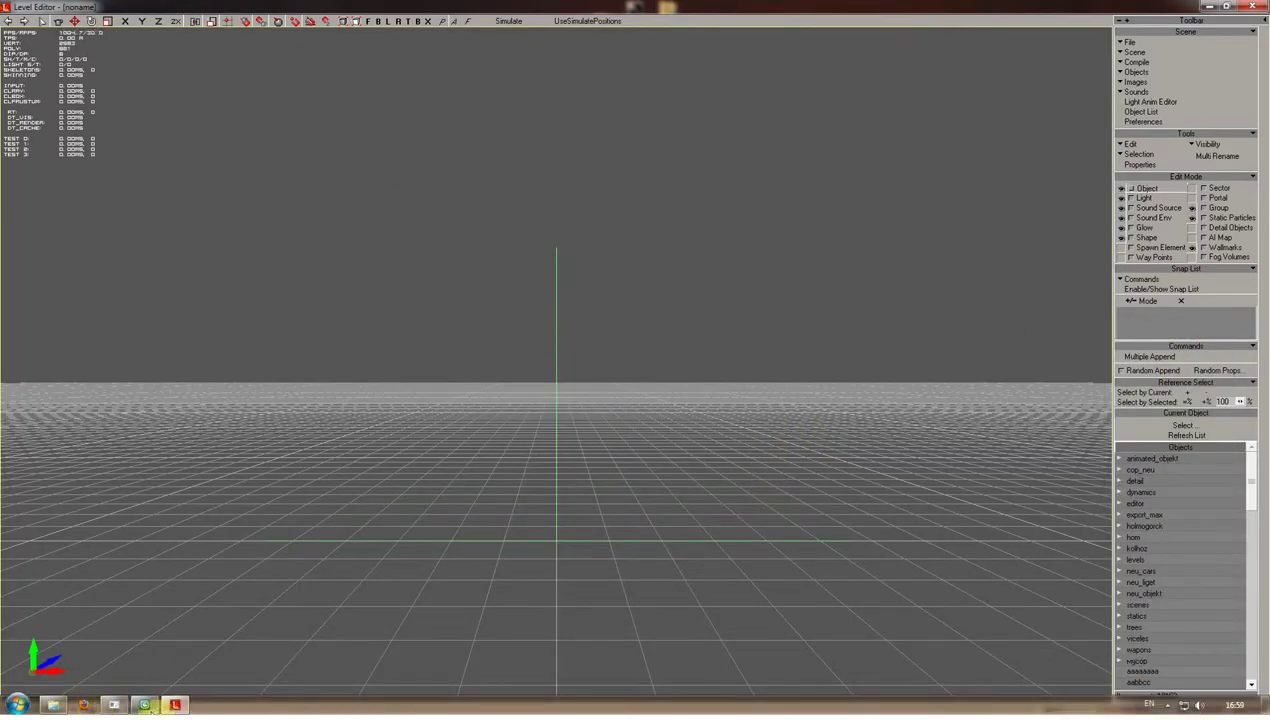
Back in 3ds Max, hide the building and roof so only the footprint-textured box stays visible.
{"action": "left_click", "coordinate": [144, 704]}
{"action": "mouse_move", "coordinate": [397, 510]}
{"action": "left_mouse_down"}
{"action": "mouse_move", "coordinate": [488, 502]}
{"action": "mouse_move", "coordinate": [517, 514]}
{"action": "left_mouse_up"}
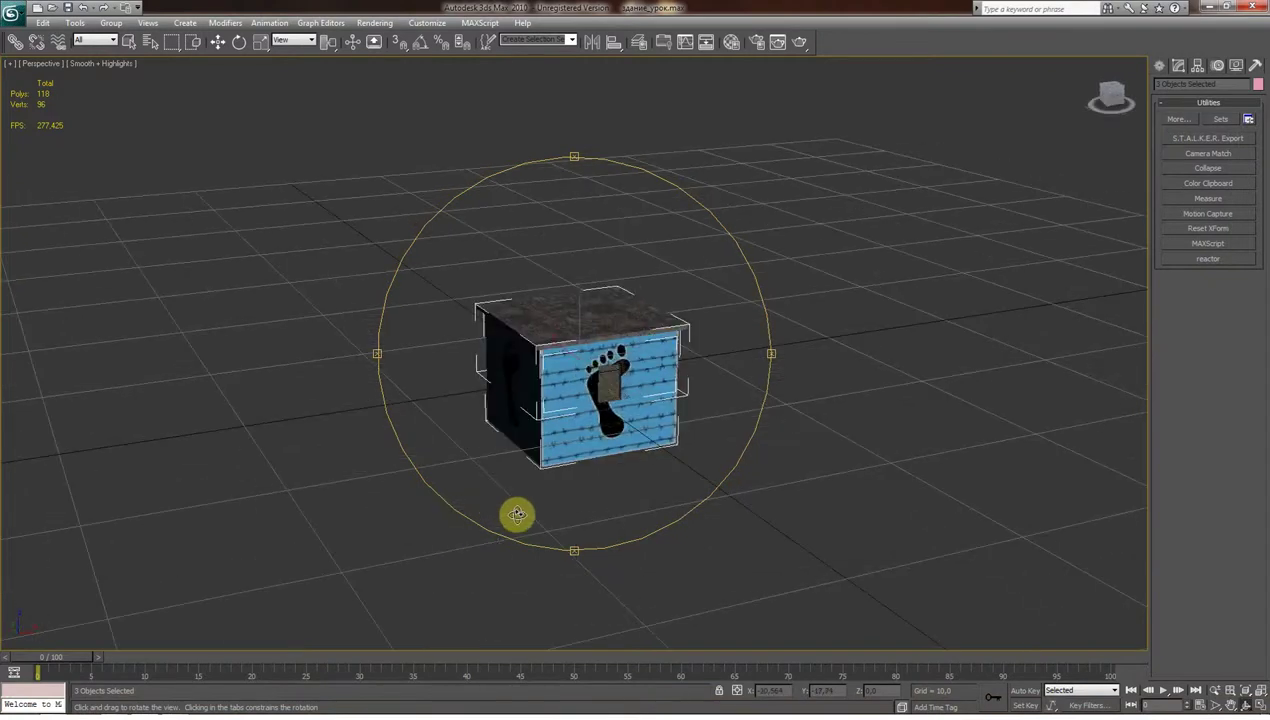
{"action": "scroll", "coordinate": [517, 514], "scroll_direction": "up", "scroll_amount": 3}
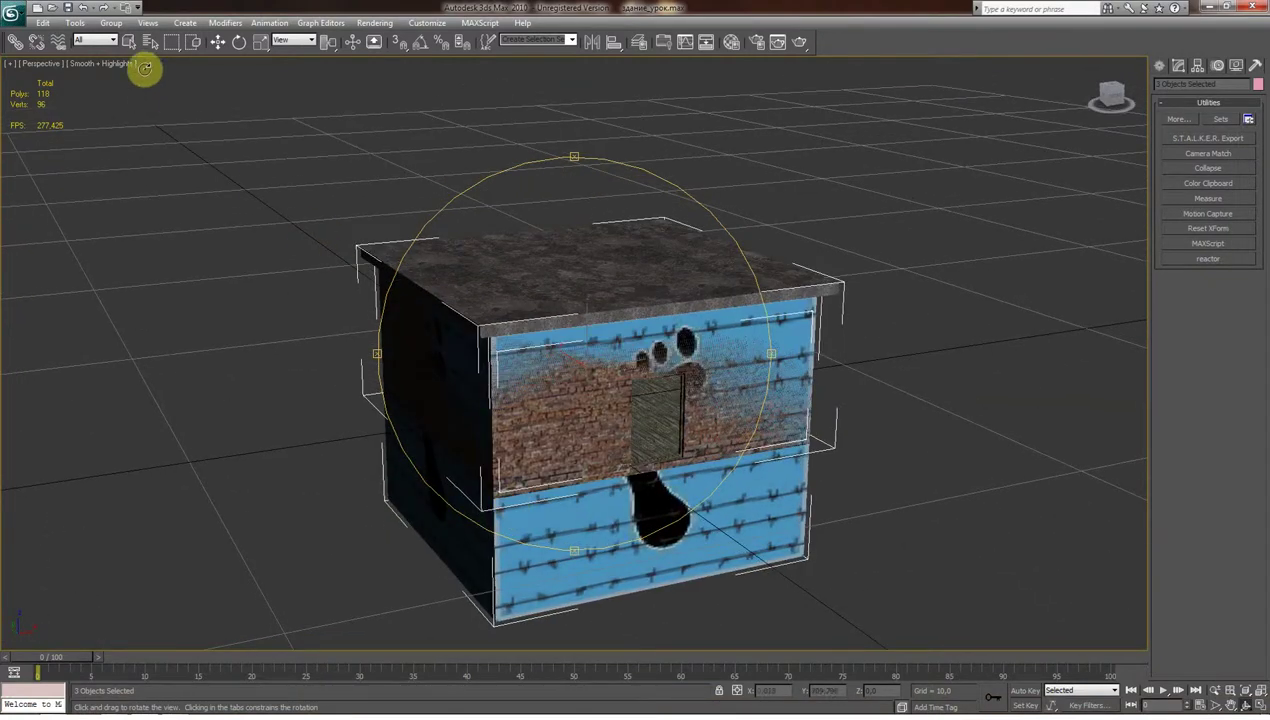
{"action": "left_click", "coordinate": [136, 40]}
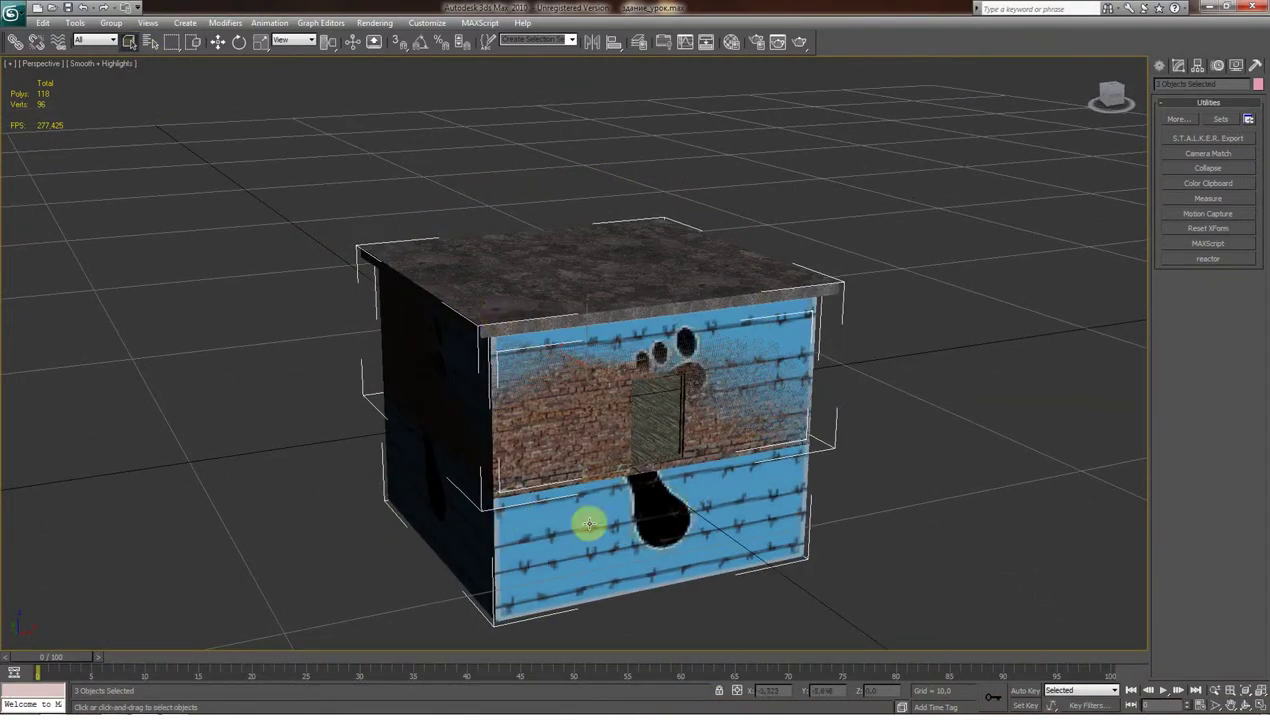
{"action": "left_click", "coordinate": [587, 561]}
{"action": "right_click", "coordinate": [587, 561]}
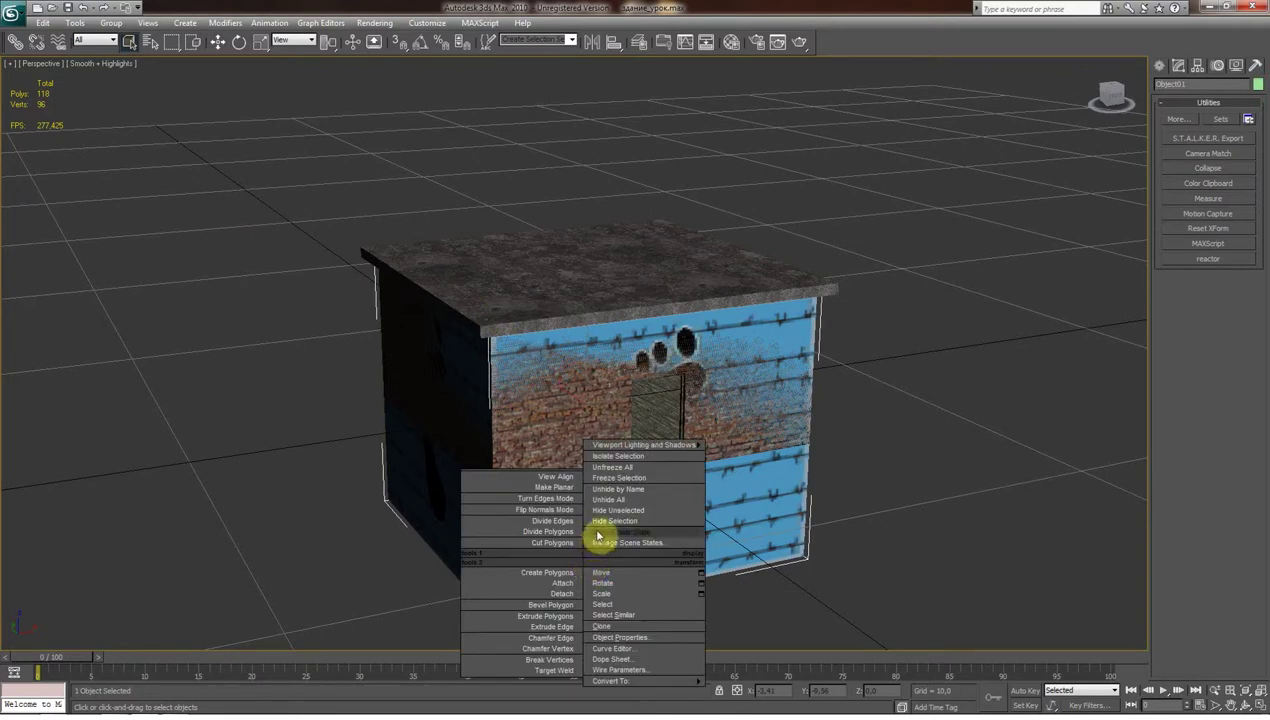
{"action": "left_click", "coordinate": [600, 521]}
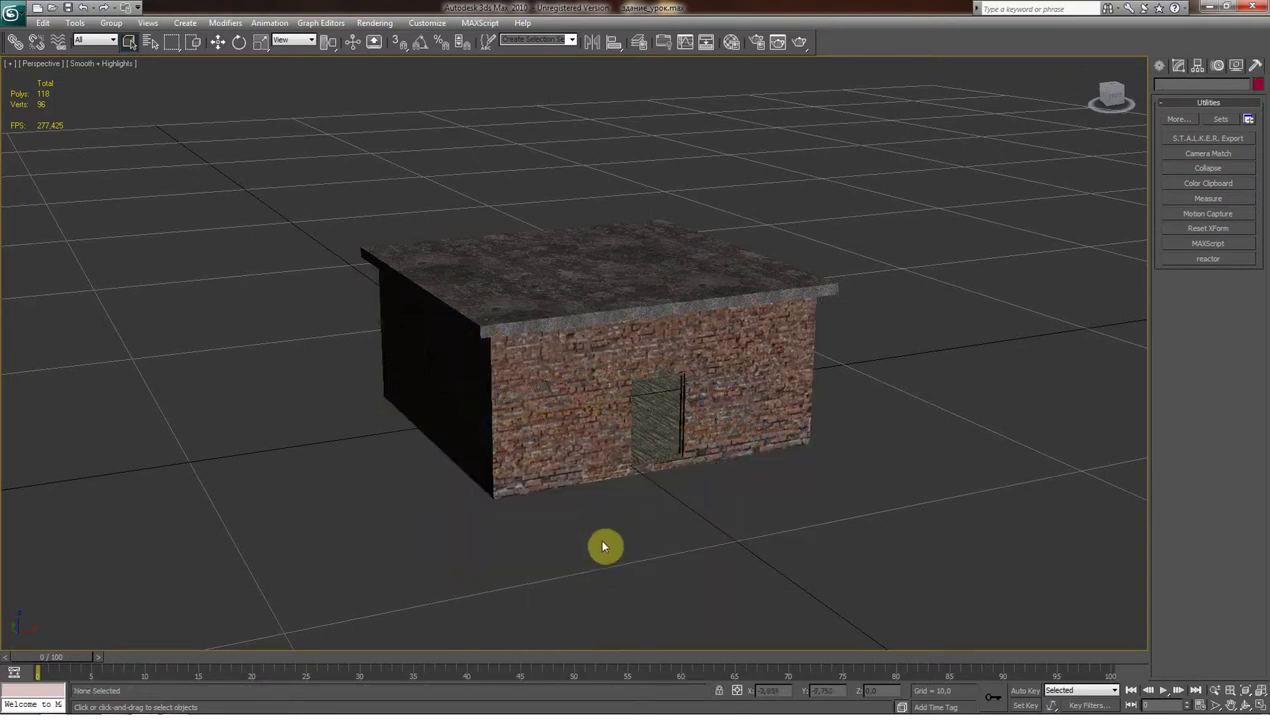
{"action": "key", "text": "ctrl+a"}
{"action": "key", "text": "alt+h"}
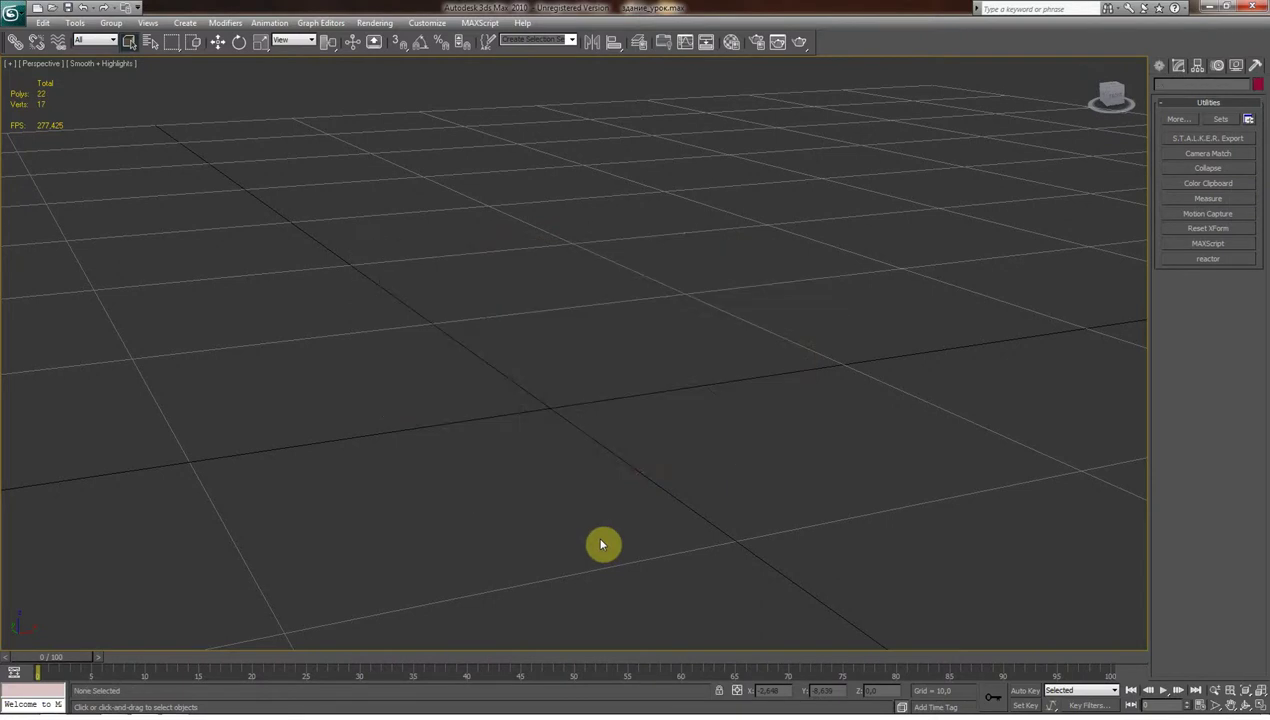
{"action": "right_click", "coordinate": [603, 550]}
{"action": "left_click", "coordinate": [622, 467]}
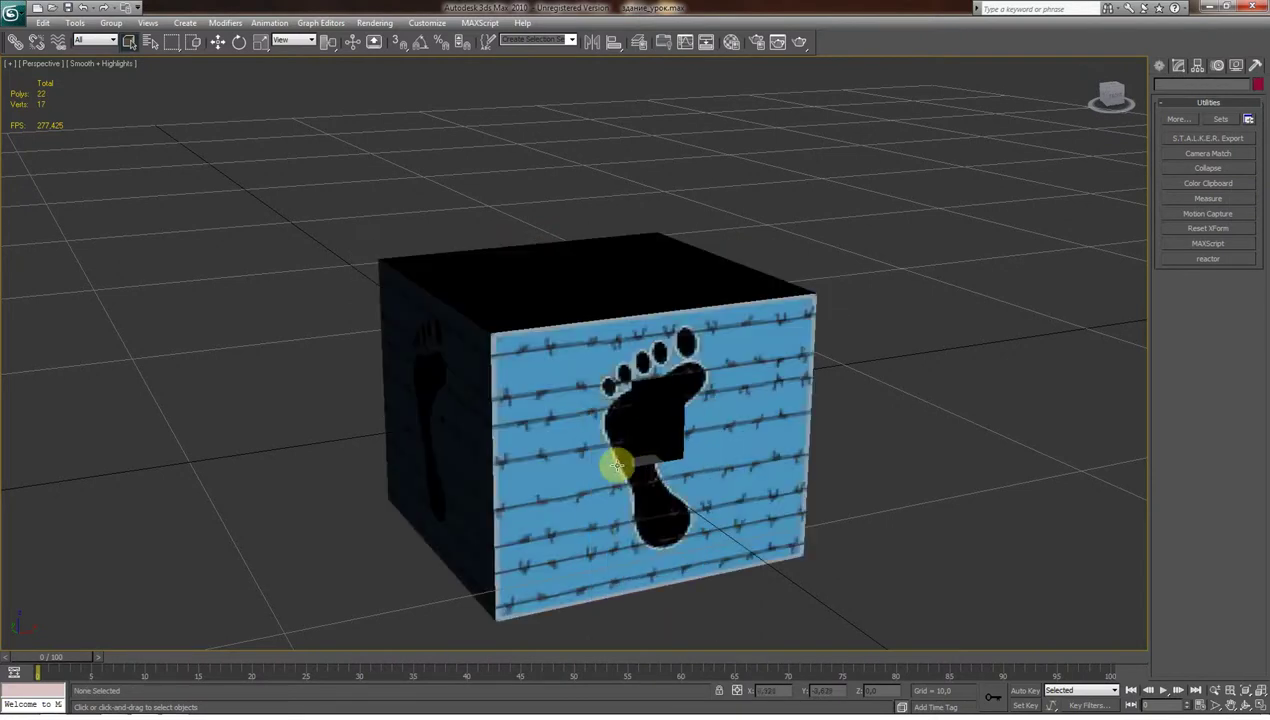
Open the S.T.A.L.K.E.R. Export utility and close its export log.
{"action": "left_click", "coordinate": [1231, 705]}
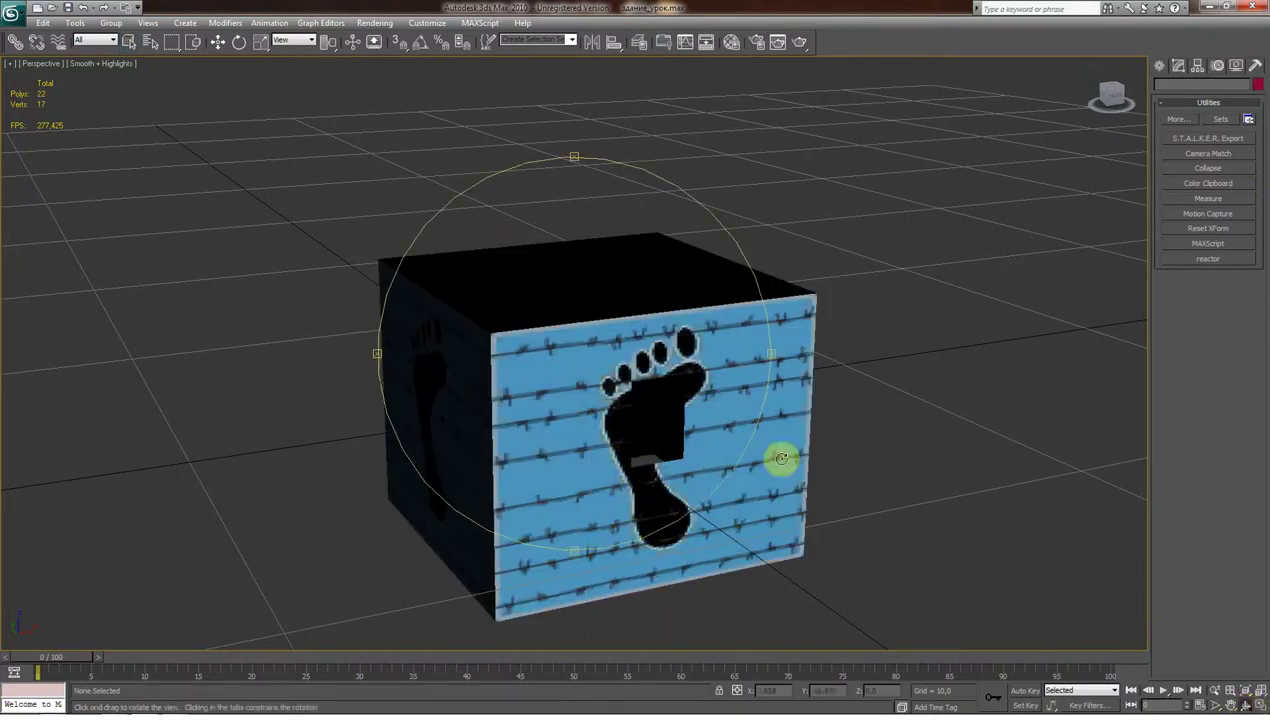
{"action": "mouse_move", "coordinate": [678, 430]}
{"action": "left_mouse_down"}
{"action": "mouse_move", "coordinate": [646, 454]}
{"action": "mouse_move", "coordinate": [578, 428]}
{"action": "mouse_move", "coordinate": [660, 499]}
{"action": "mouse_move", "coordinate": [652, 459]}
{"action": "mouse_move", "coordinate": [608, 507]}
{"action": "mouse_move", "coordinate": [615, 459]}
{"action": "left_mouse_up"}
{"action": "scroll", "coordinate": [658, 507], "scroll_direction": "up", "scroll_amount": 2}
{"action": "scroll", "coordinate": [629, 476], "scroll_direction": "down", "scroll_amount": 4}
{"action": "scroll", "coordinate": [615, 482], "scroll_direction": "up", "scroll_amount": 3}
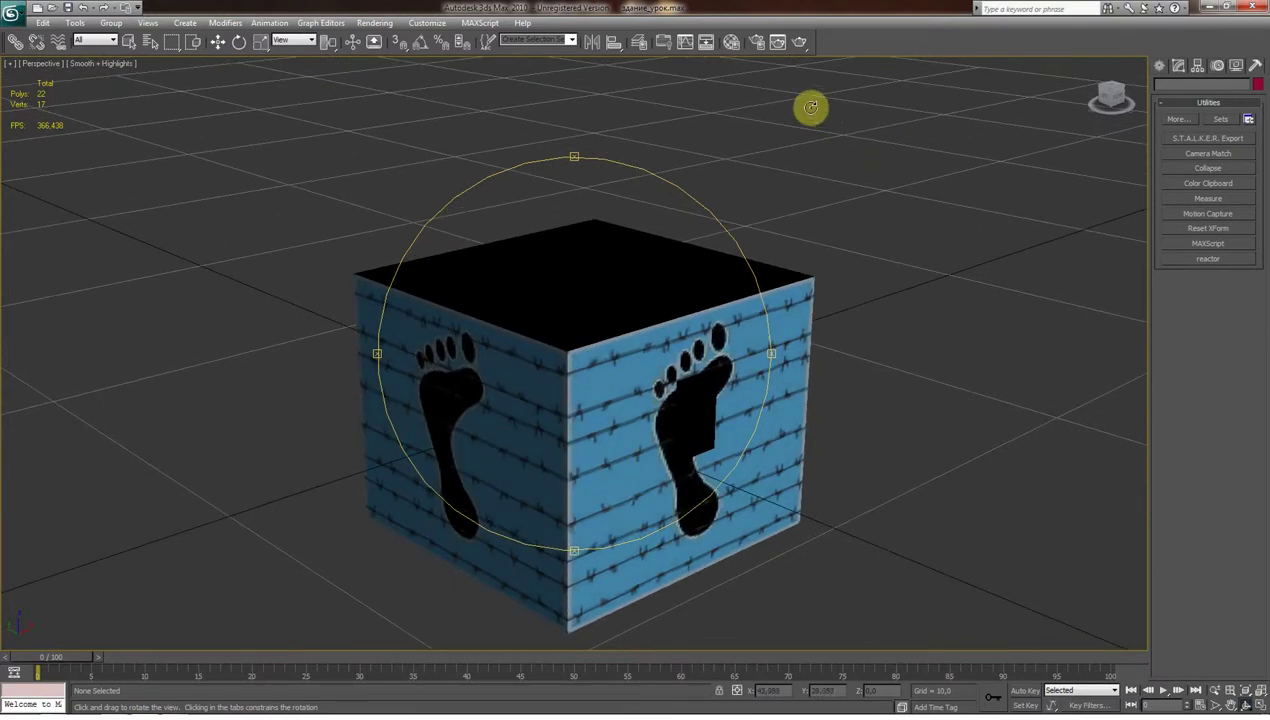
{"action": "left_click", "coordinate": [1210, 139]}
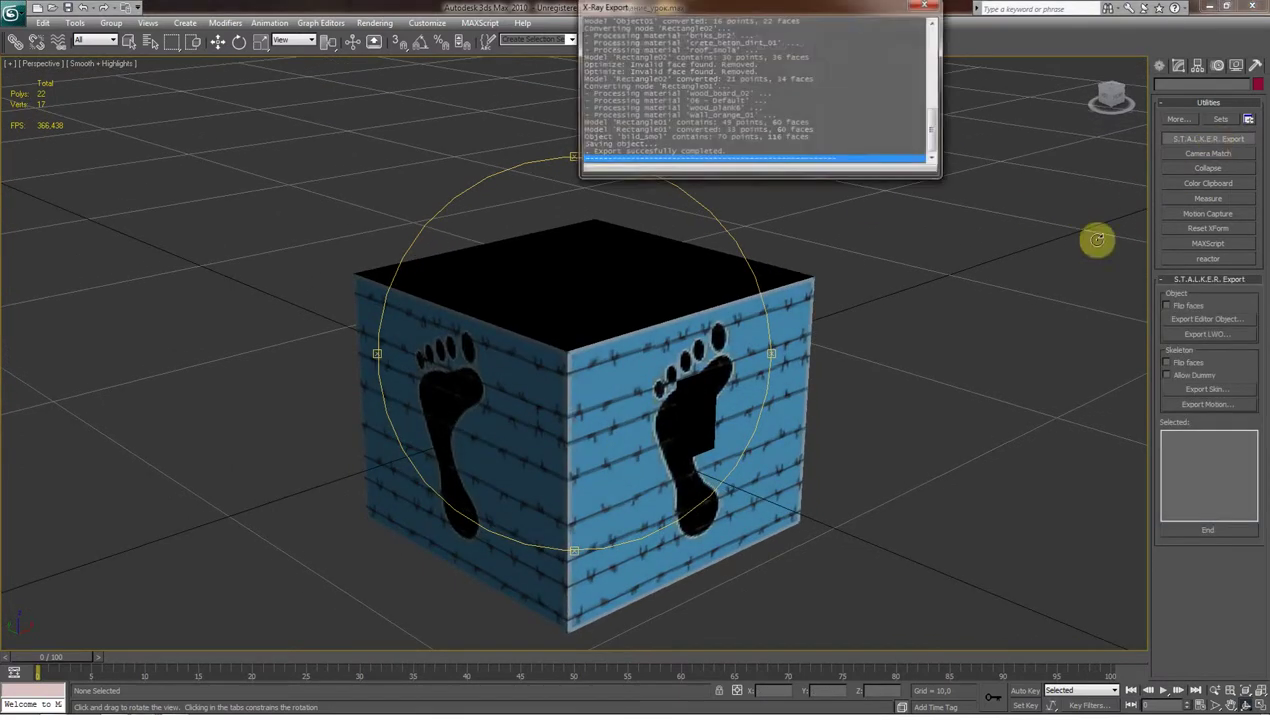
{"action": "left_click", "coordinate": [1208, 322]}
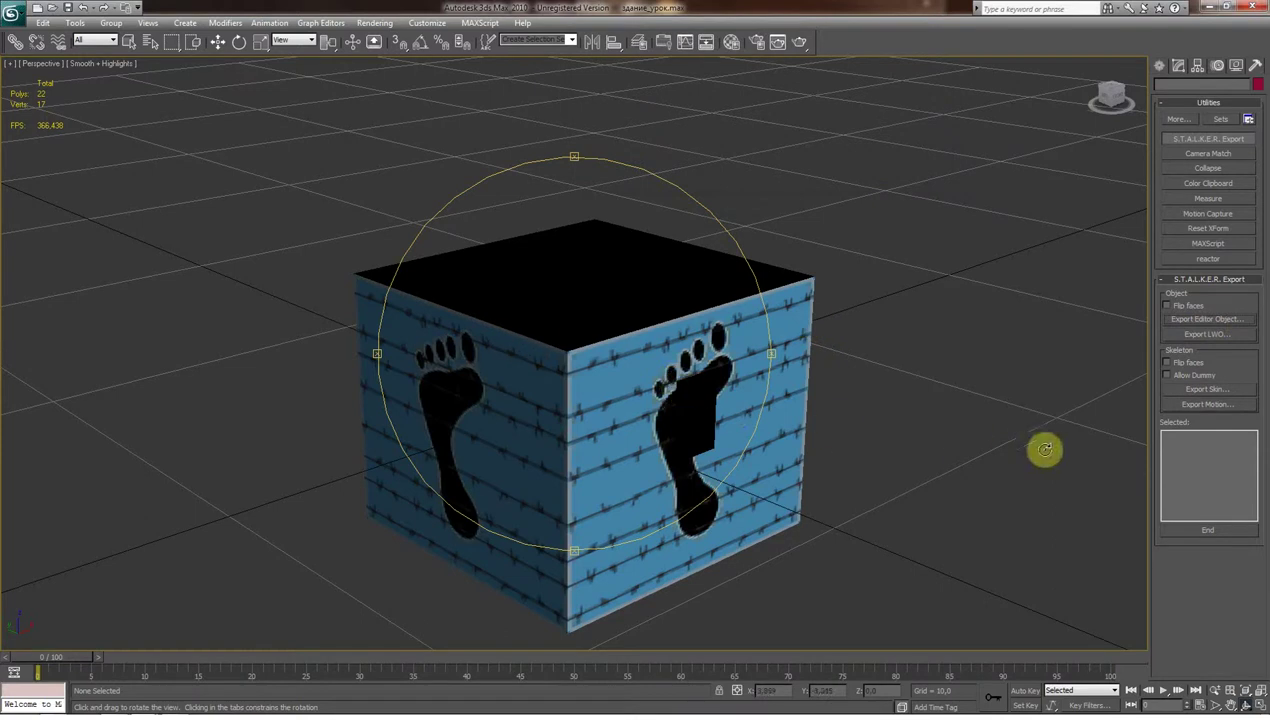
Export the selected box as editor object bild_smol_occ into Export_Max, then close the export log.
{"action": "left_click", "coordinate": [129, 41]}
{"action": "left_click", "coordinate": [627, 357]}
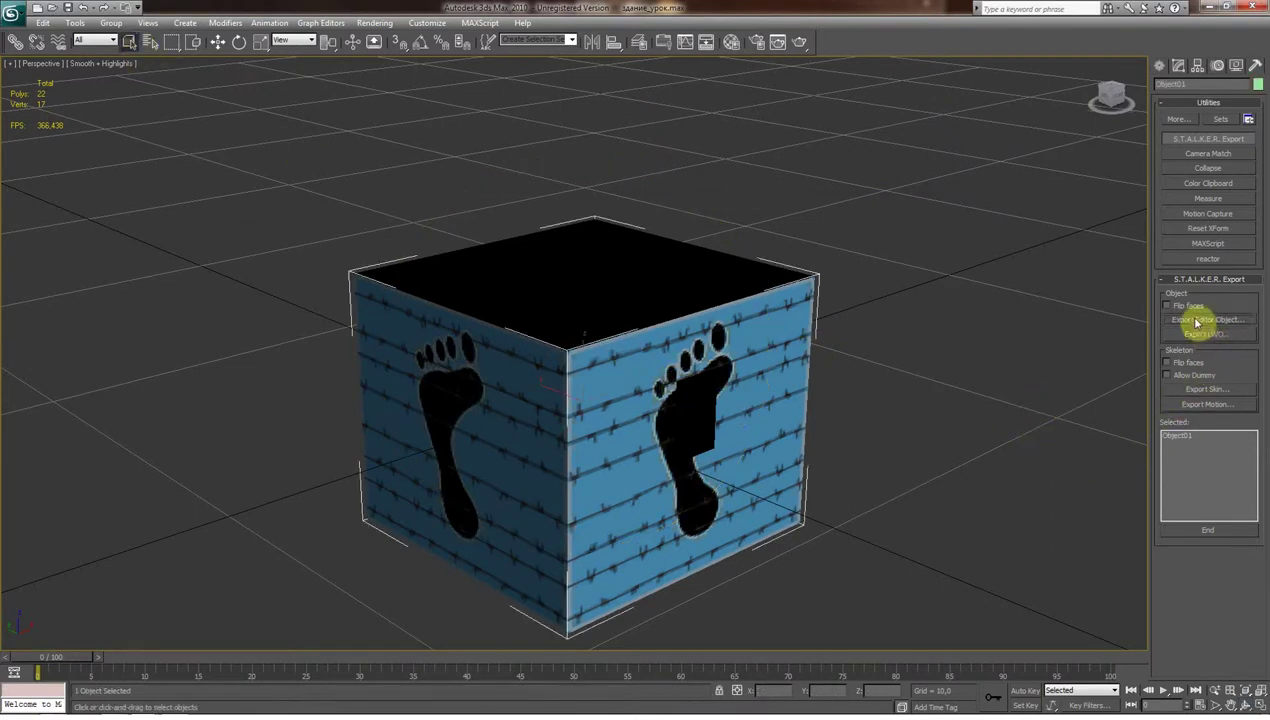
{"action": "left_click", "coordinate": [1197, 322]}
{"action": "left_click", "coordinate": [99, 495]}
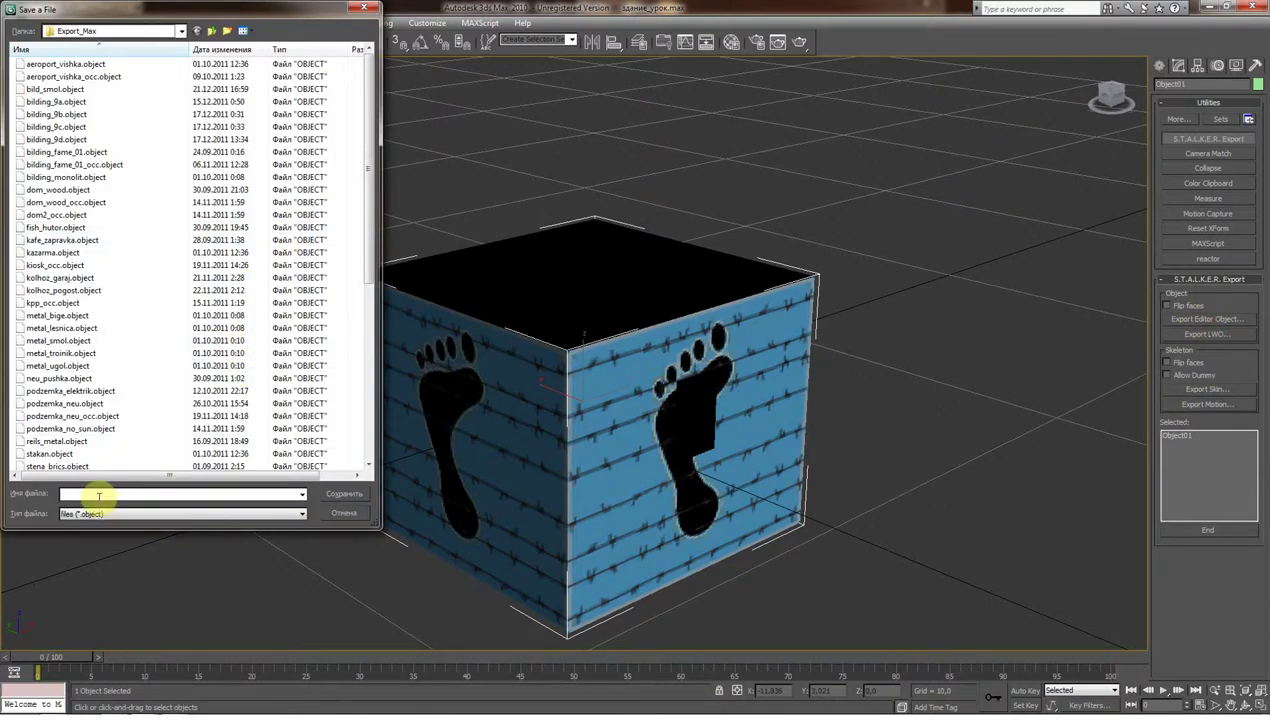
{"action": "left_click", "coordinate": [55, 89]}
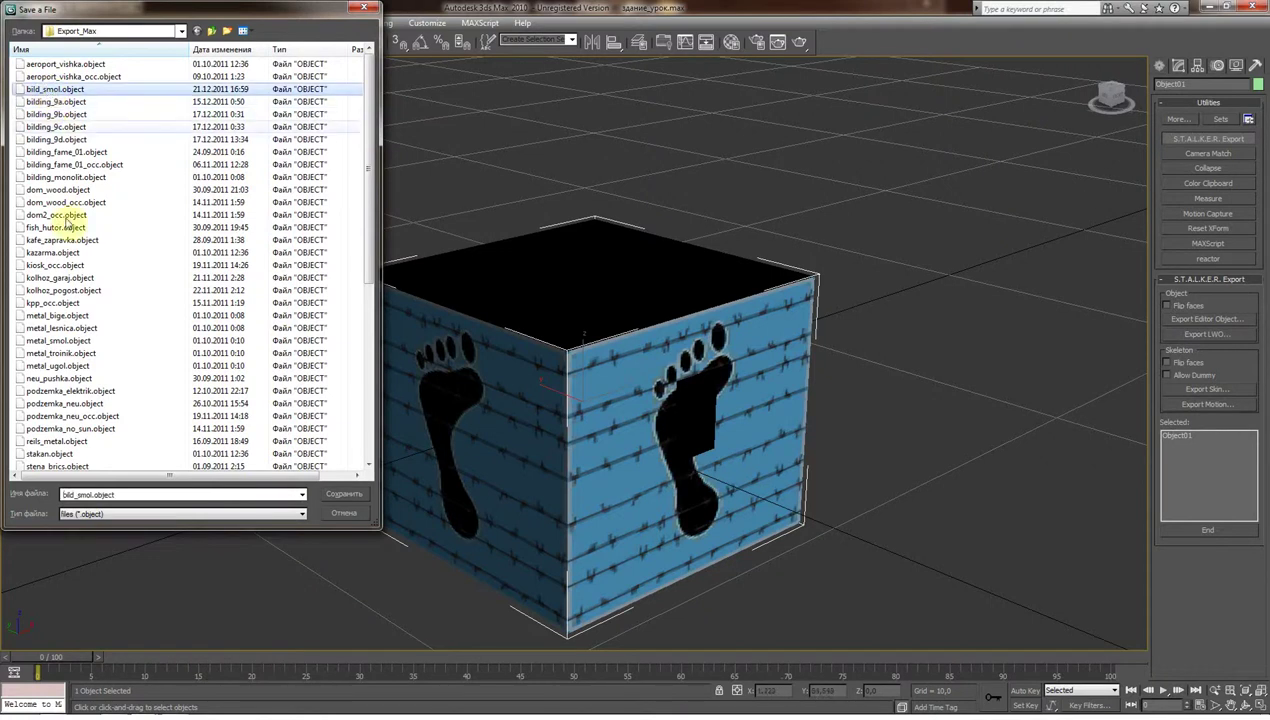
{"action": "double_click", "coordinate": [105, 495]}
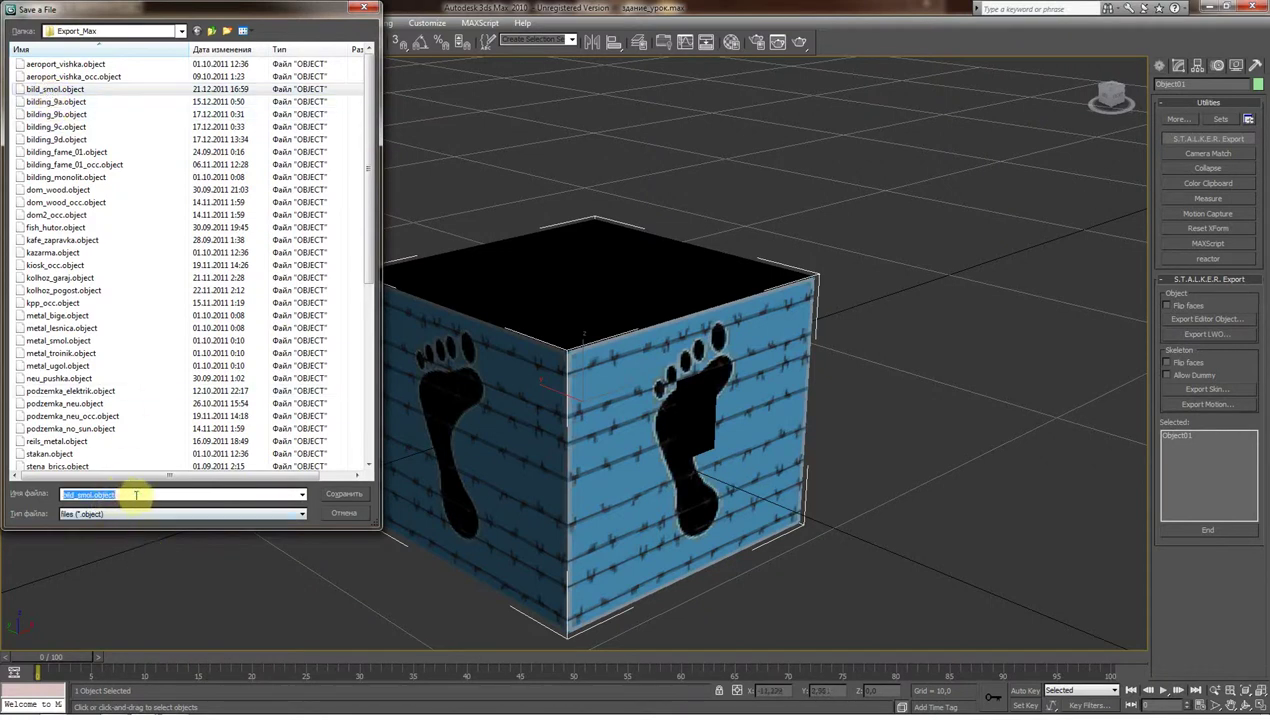
{"action": "key", "text": "BackSpace"}
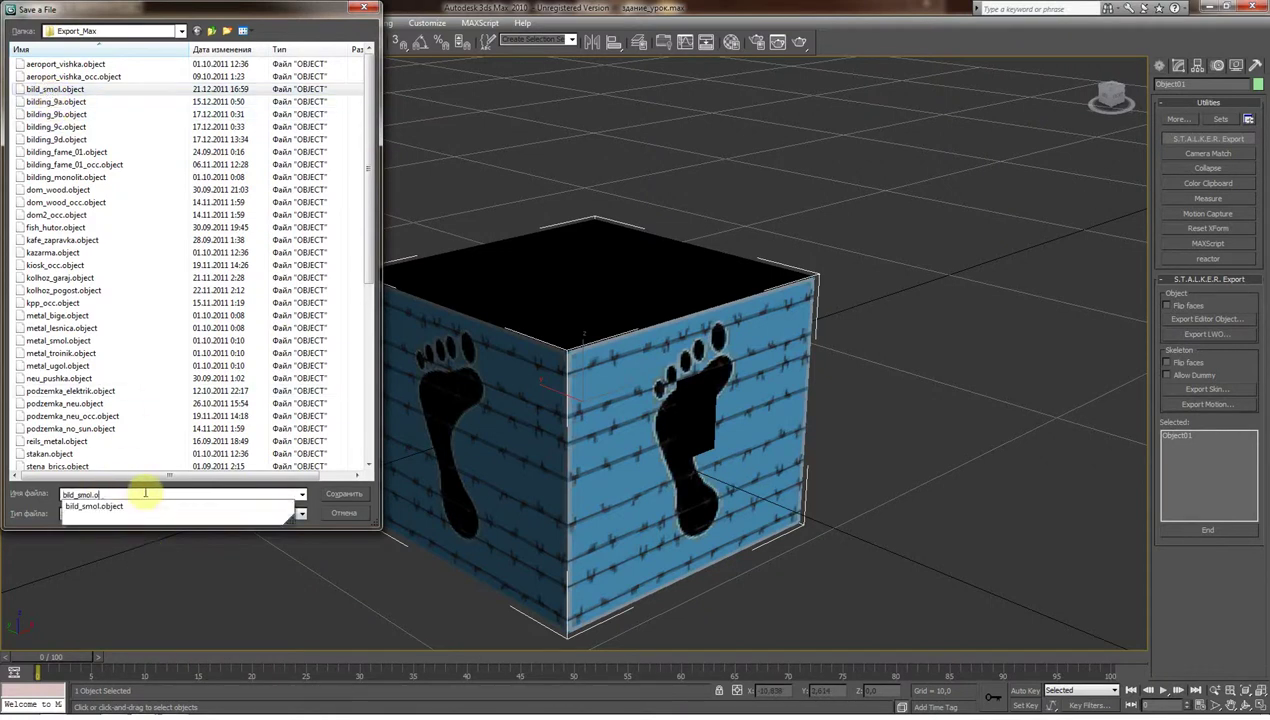
{"action": "key", "text": "BackSpace"}
{"action": "key", "text": "BackSpace"}
{"action": "type", "text": "_"}
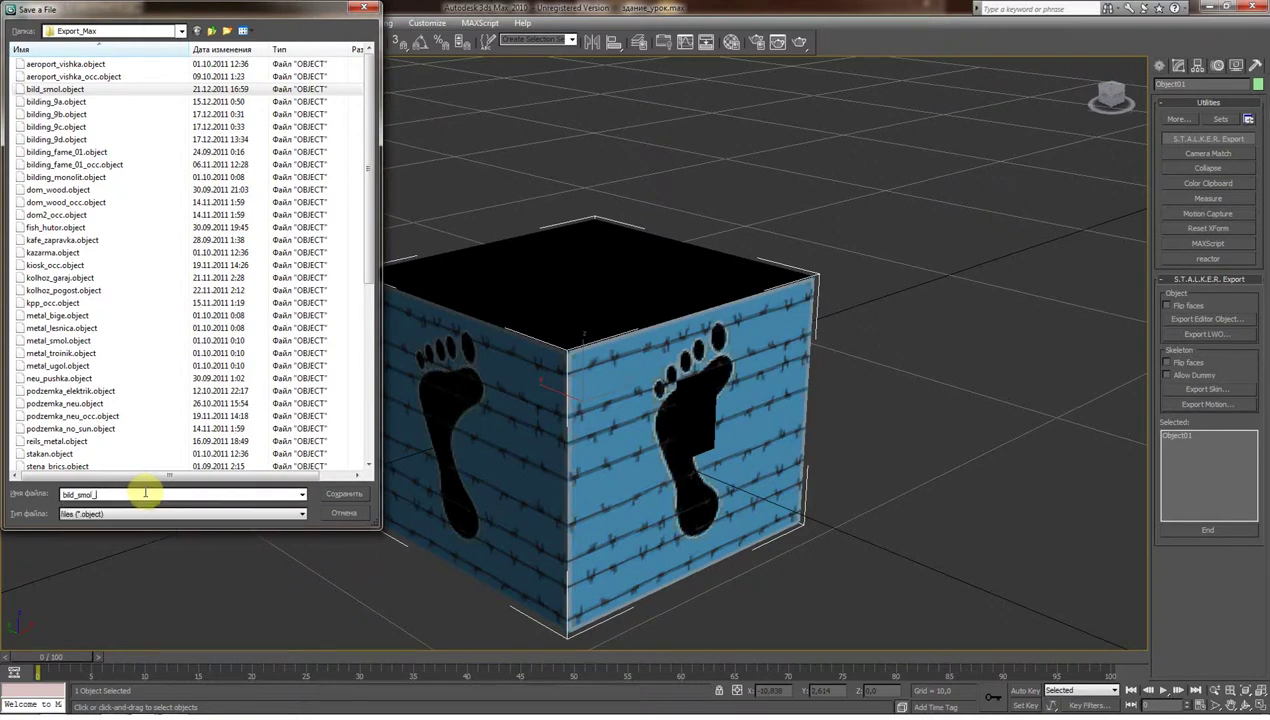
{"action": "type", "text": "occ"}
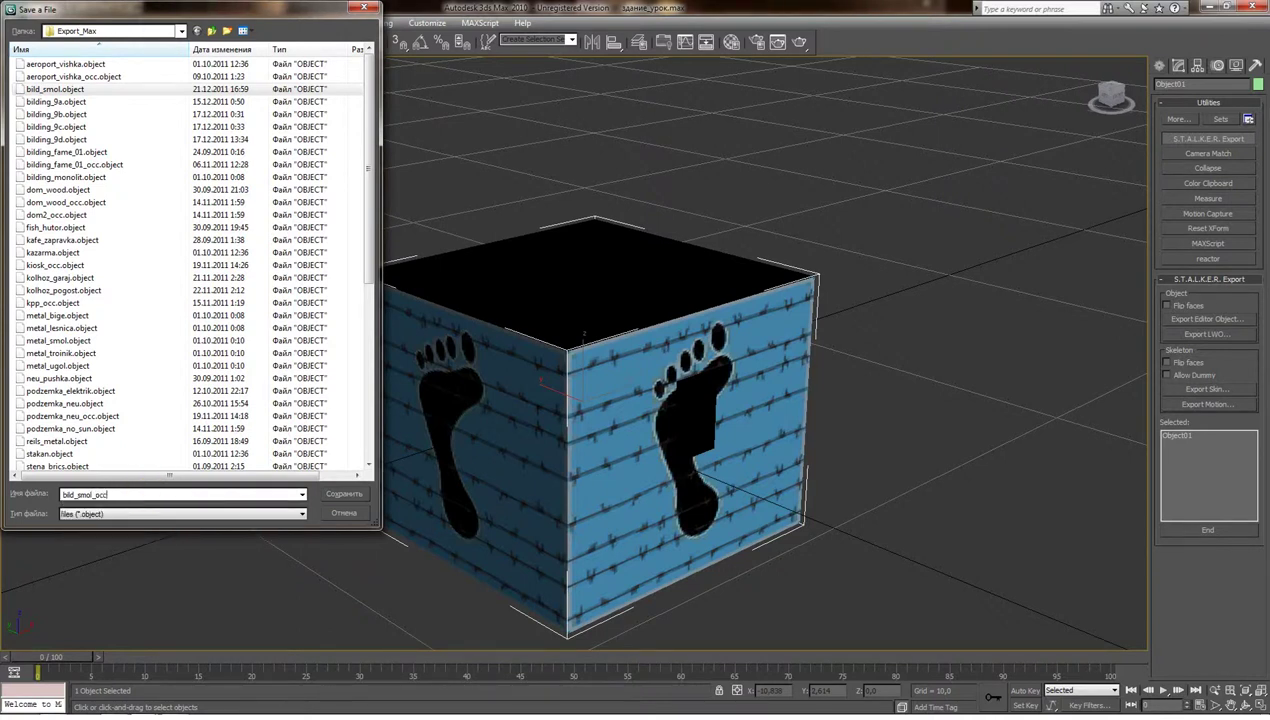
{"action": "left_click", "coordinate": [344, 494]}
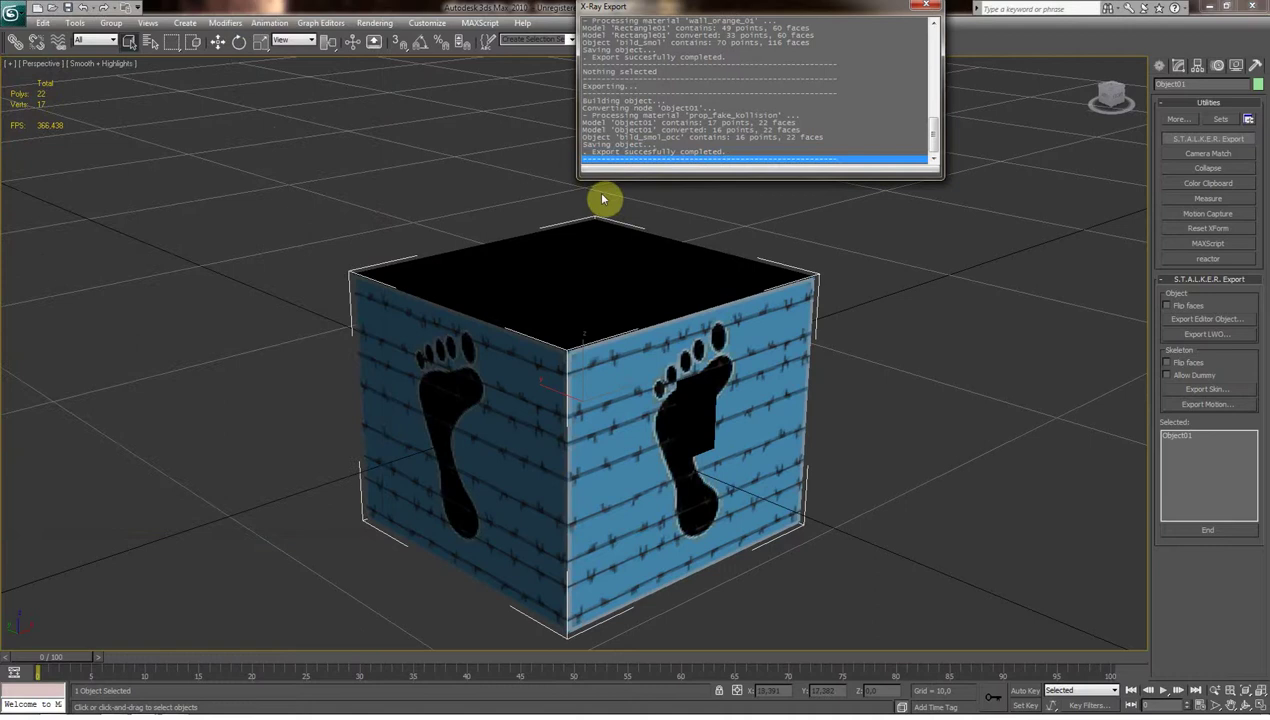
{"action": "left_click", "coordinate": [928, 8]}
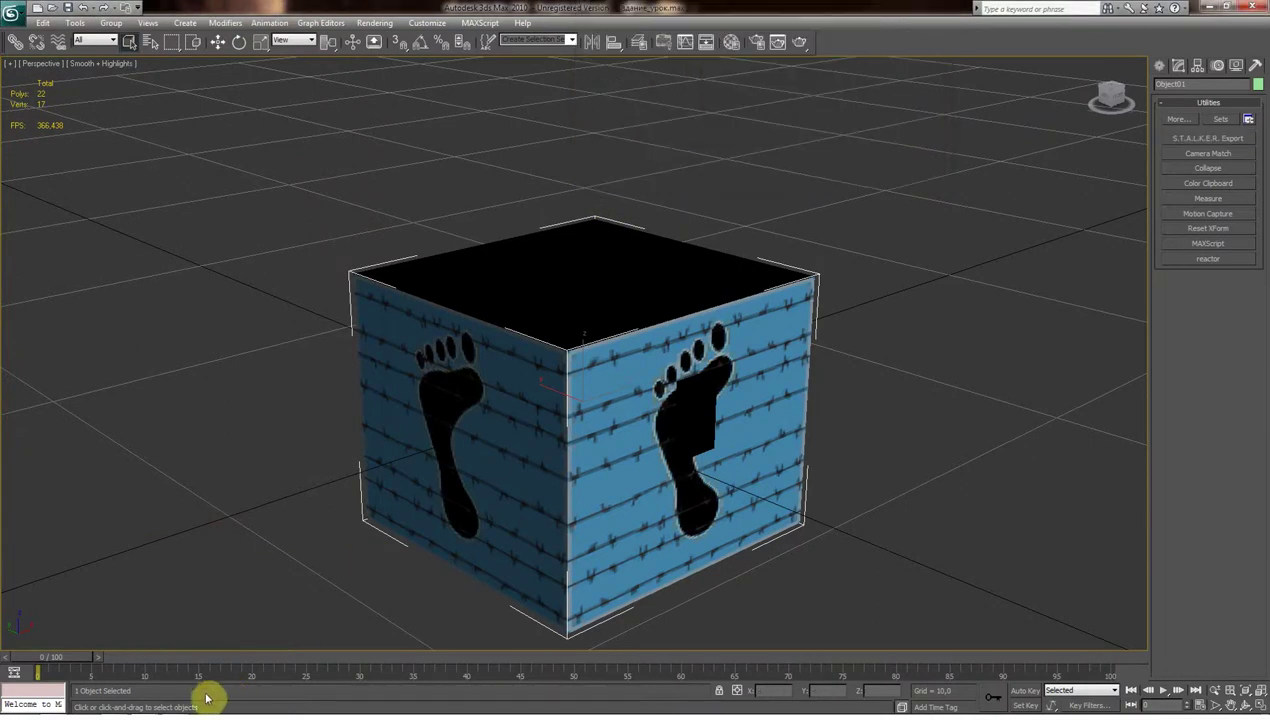
In the Level Editor's Object Library, select export_max\bild_smol_occ and enable Preview.
{"action": "left_click", "coordinate": [175, 704]}
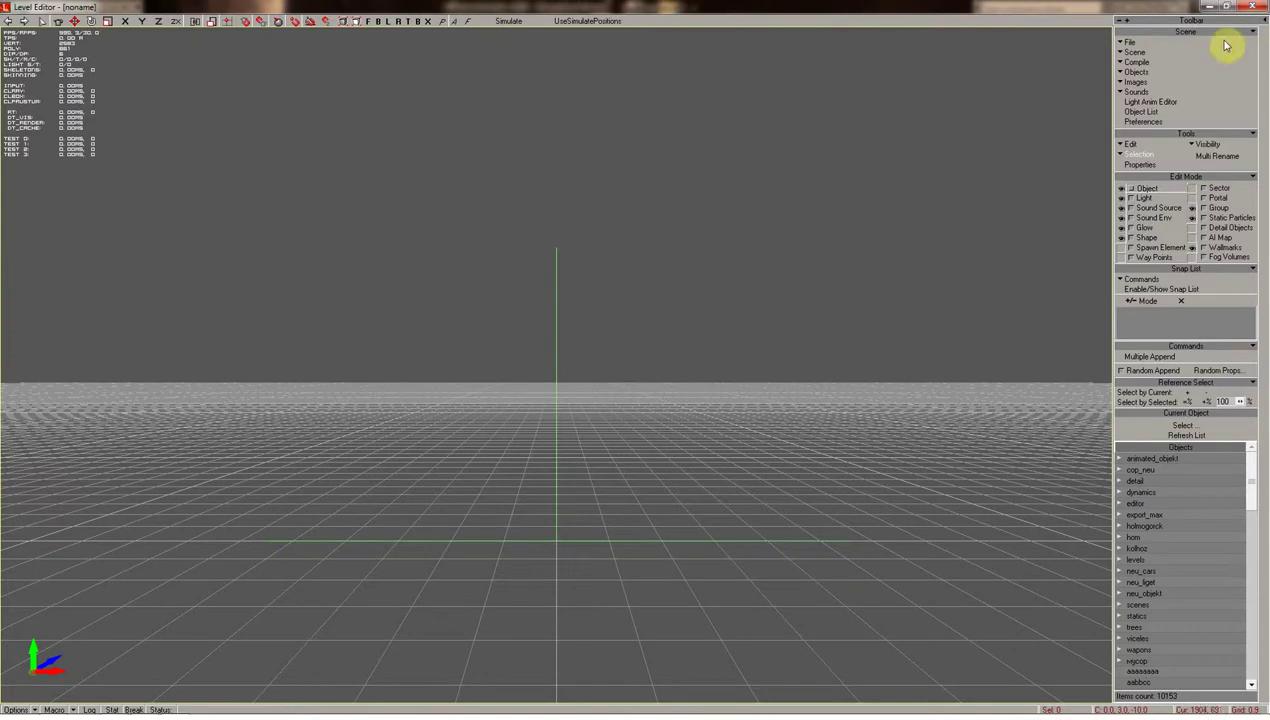
{"action": "left_click", "coordinate": [1133, 80]}
{"action": "left_click", "coordinate": [1122, 125]}
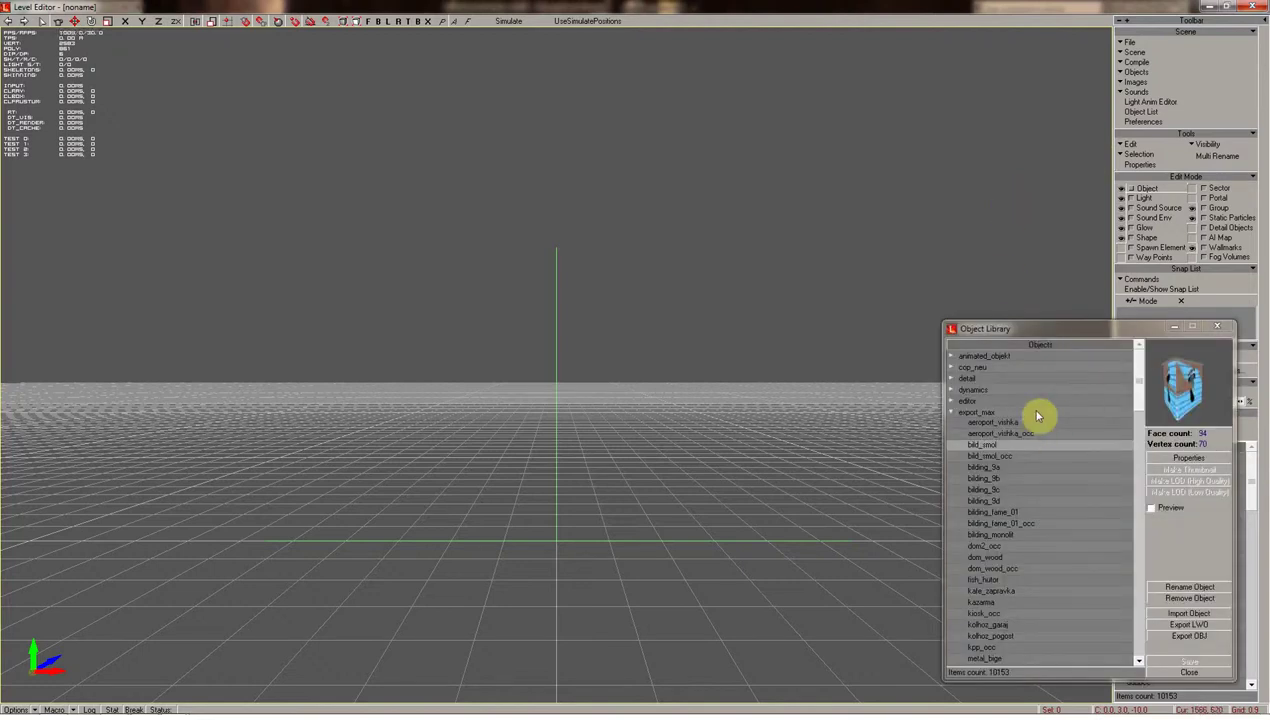
{"action": "left_click", "coordinate": [1004, 458]}
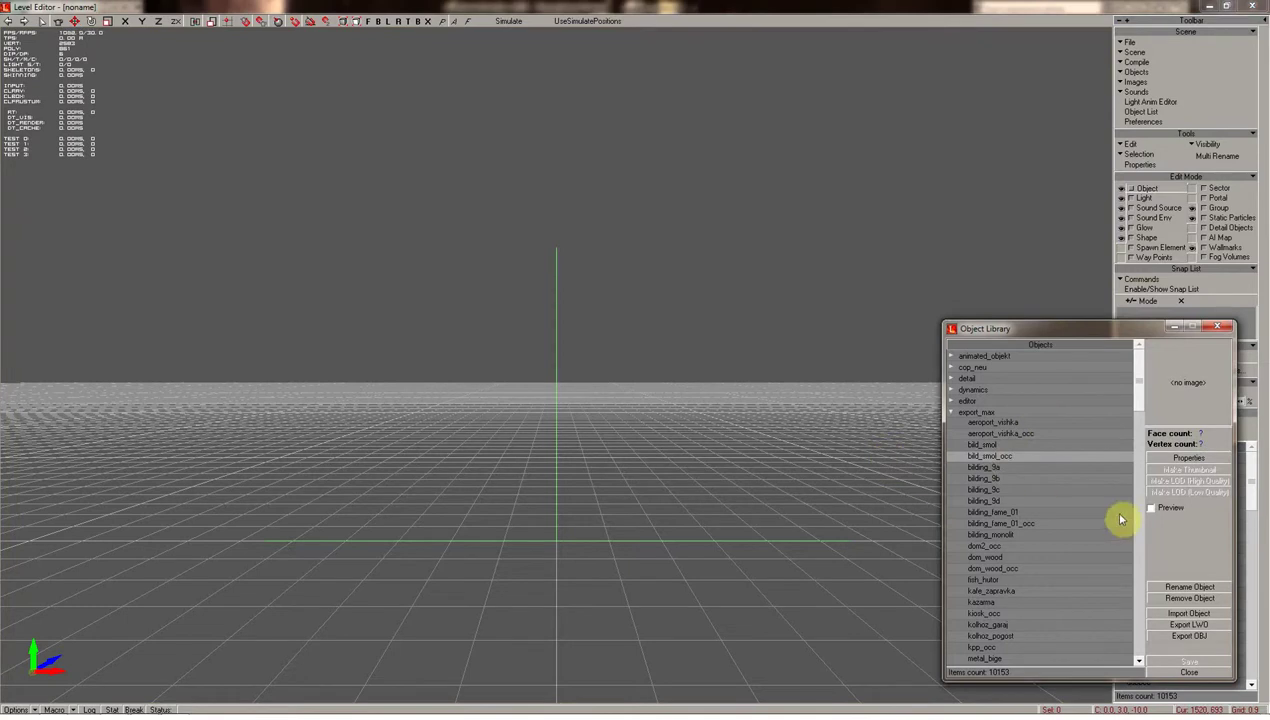
{"action": "left_click", "coordinate": [1151, 508]}
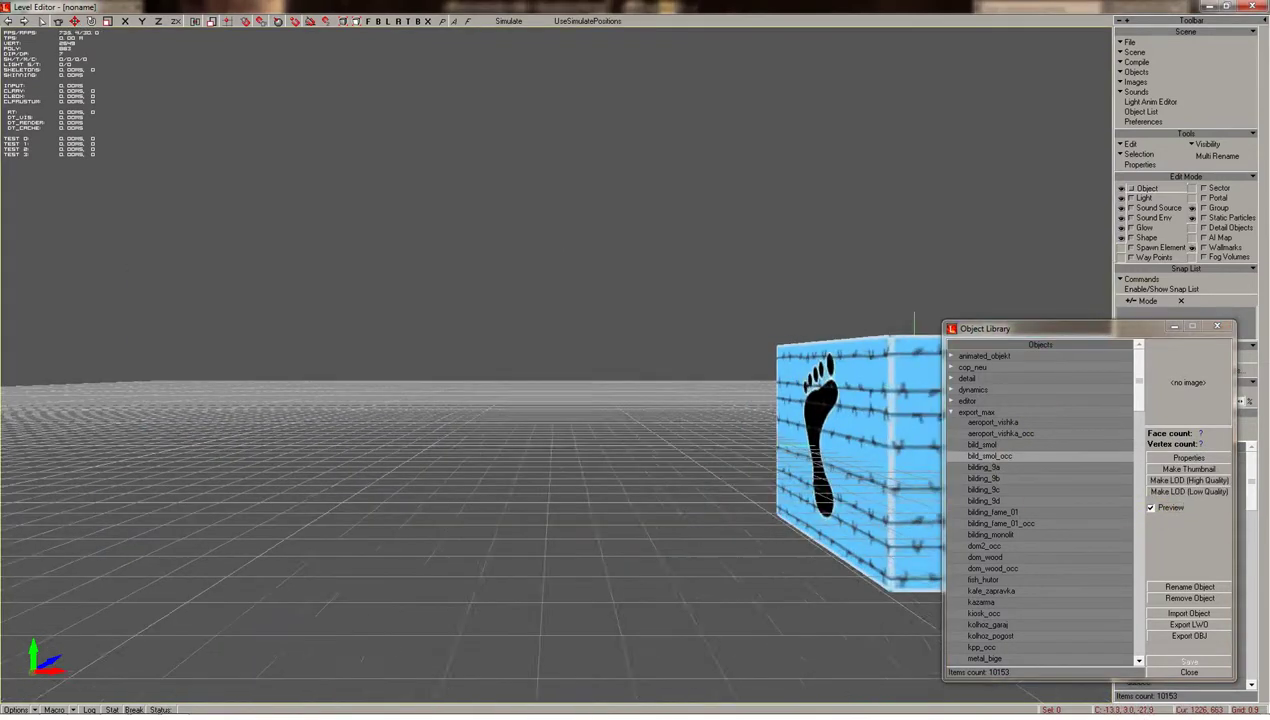
Orbit around the previewed footprint cube and open bild_smol_occ's Object Properties.
{"action": "scroll", "coordinate": [556, 360], "scroll_direction": "up", "scroll_amount": 2}
{"action": "scroll", "coordinate": [556, 360], "scroll_direction": "up", "scroll_amount": 2}
{"action": "scroll", "coordinate": [556, 360], "scroll_direction": "up", "scroll_amount": 2}
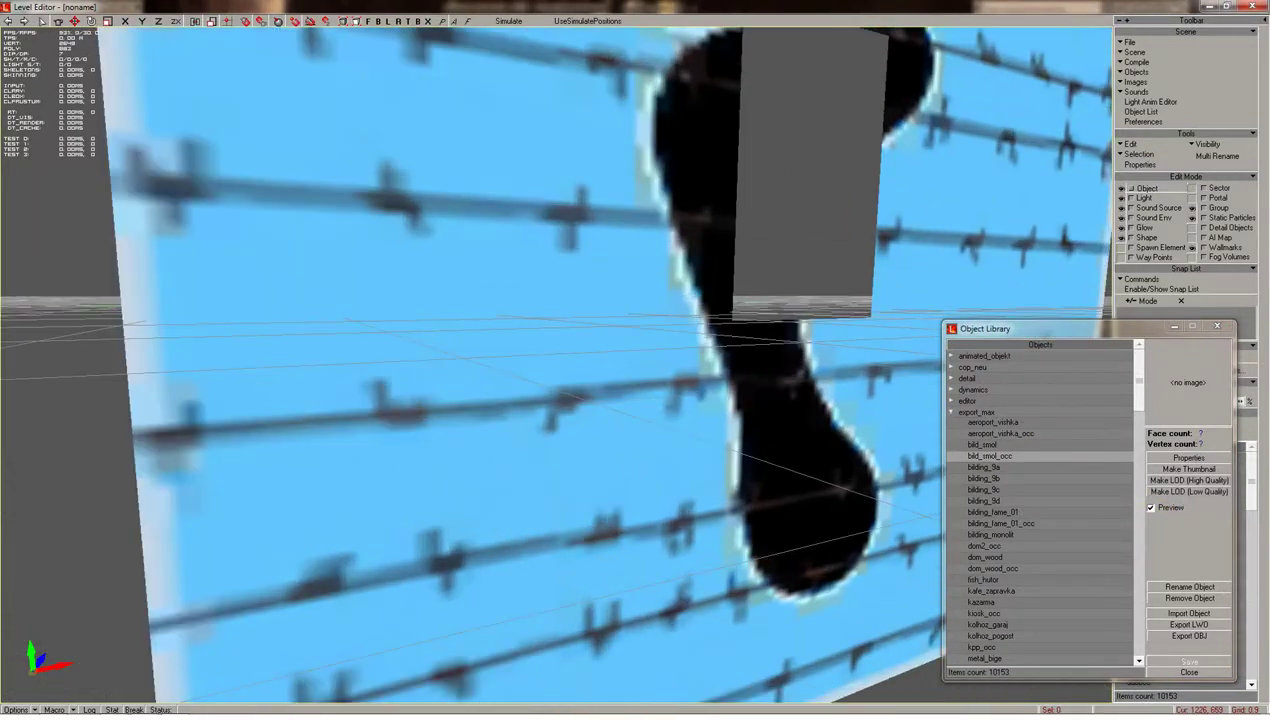
{"action": "scroll", "coordinate": [556, 360], "scroll_direction": "up", "scroll_amount": 2}
{"action": "scroll", "coordinate": [556, 360], "scroll_direction": "down", "scroll_amount": 5}
{"action": "right_click_drag", "start_coordinate": [556, 360], "coordinate": [456, 360], "text": "shift"}
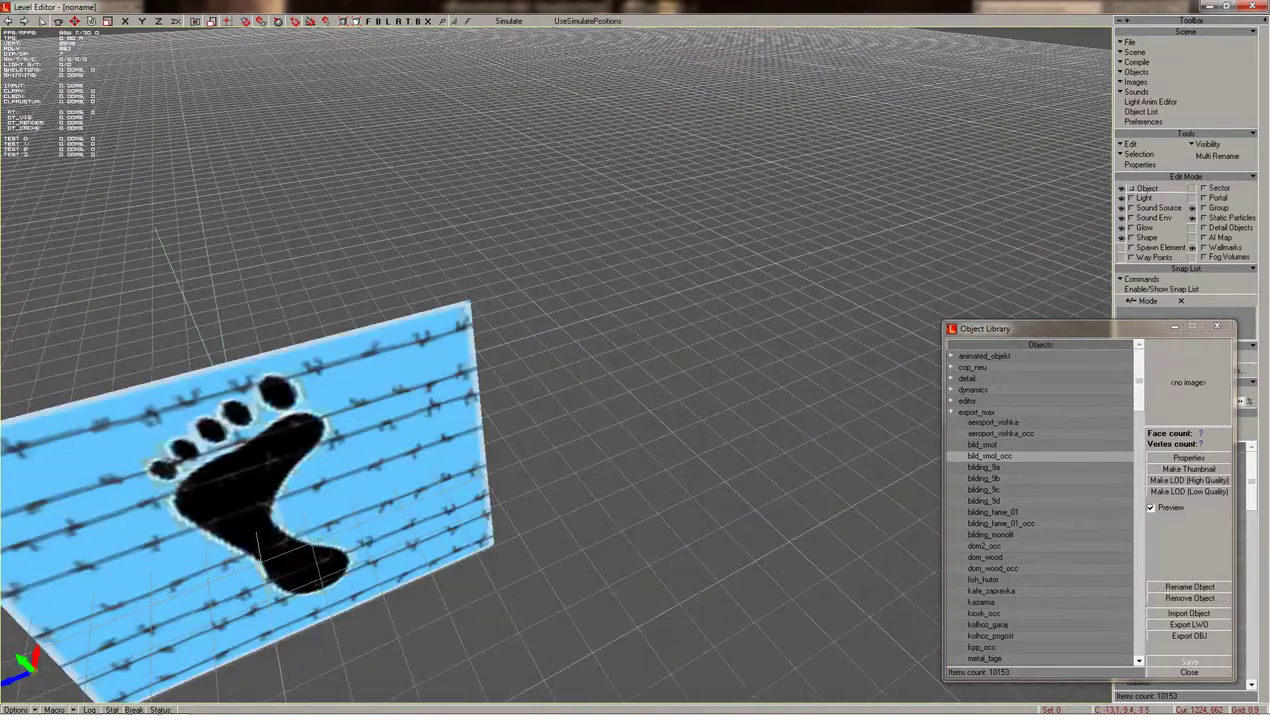
{"action": "mouse_move", "coordinate": [828, 428]}
{"action": "right_mouse_down", "text": "shift"}
{"action": "mouse_move", "coordinate": [760, 428]}
{"action": "mouse_move", "coordinate": [828, 428]}
{"action": "right_mouse_up", "text": "shift"}
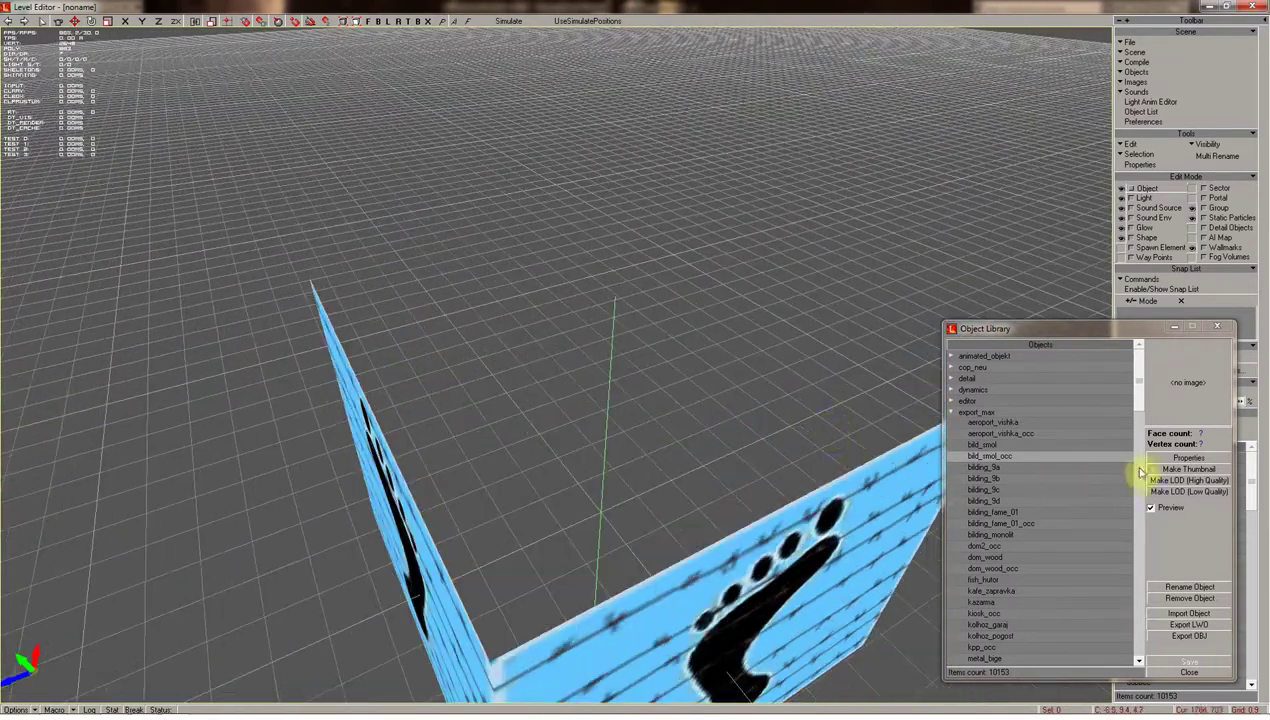
{"action": "left_click", "coordinate": [1174, 458]}
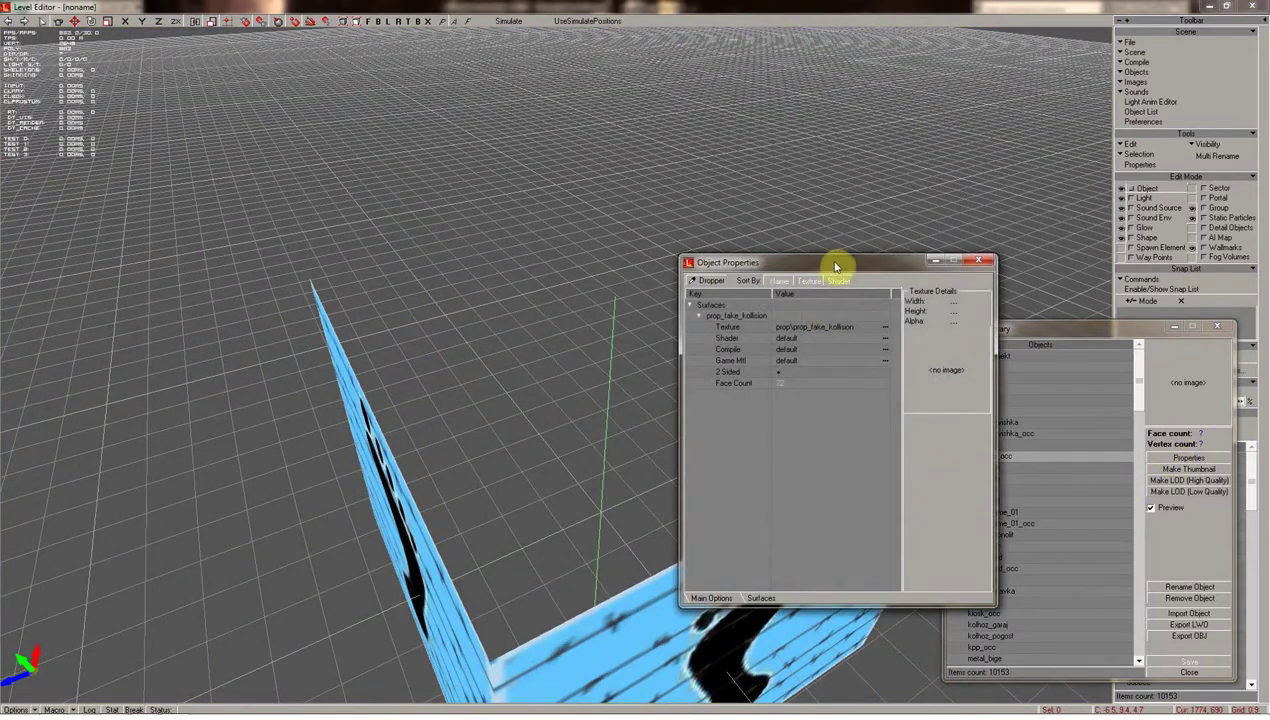
Set bild_smol_occ's Object Type to HOM in Main Options, turning the mesh grey.
{"action": "left_click_drag", "start_coordinate": [836, 265], "coordinate": [858, 273]}
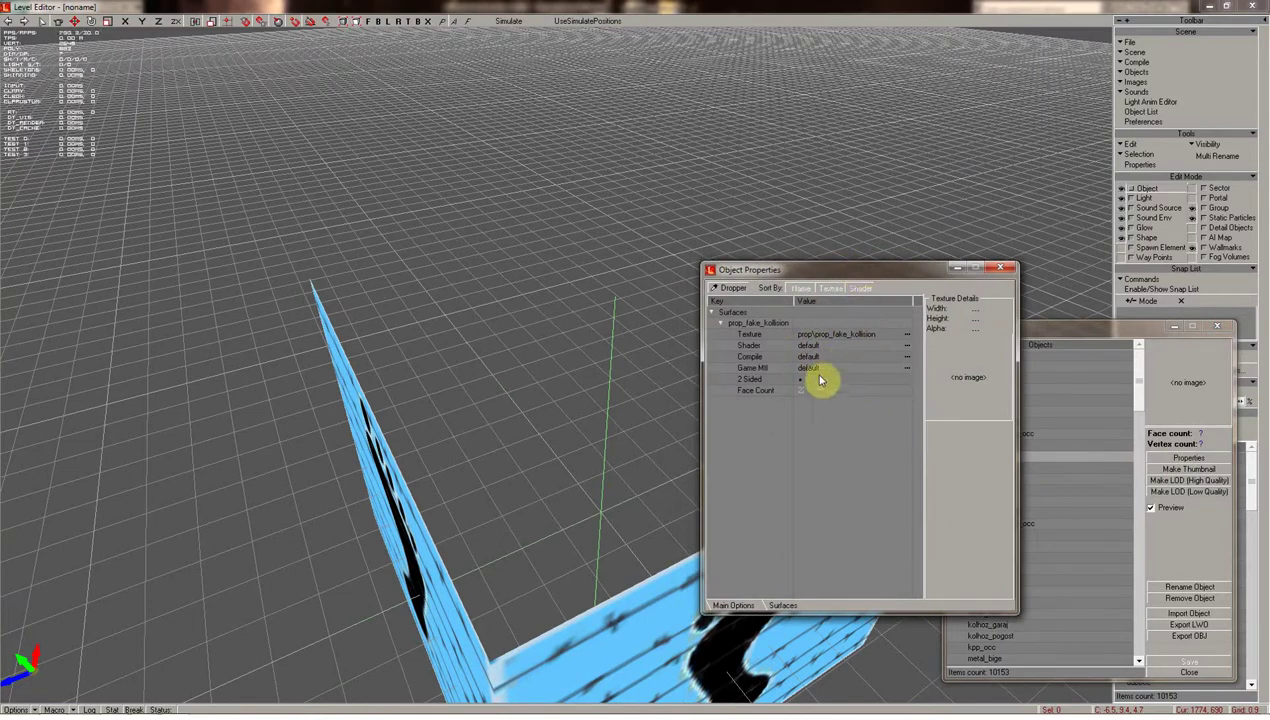
{"action": "left_click_drag", "start_coordinate": [865, 277], "coordinate": [875, 277]}
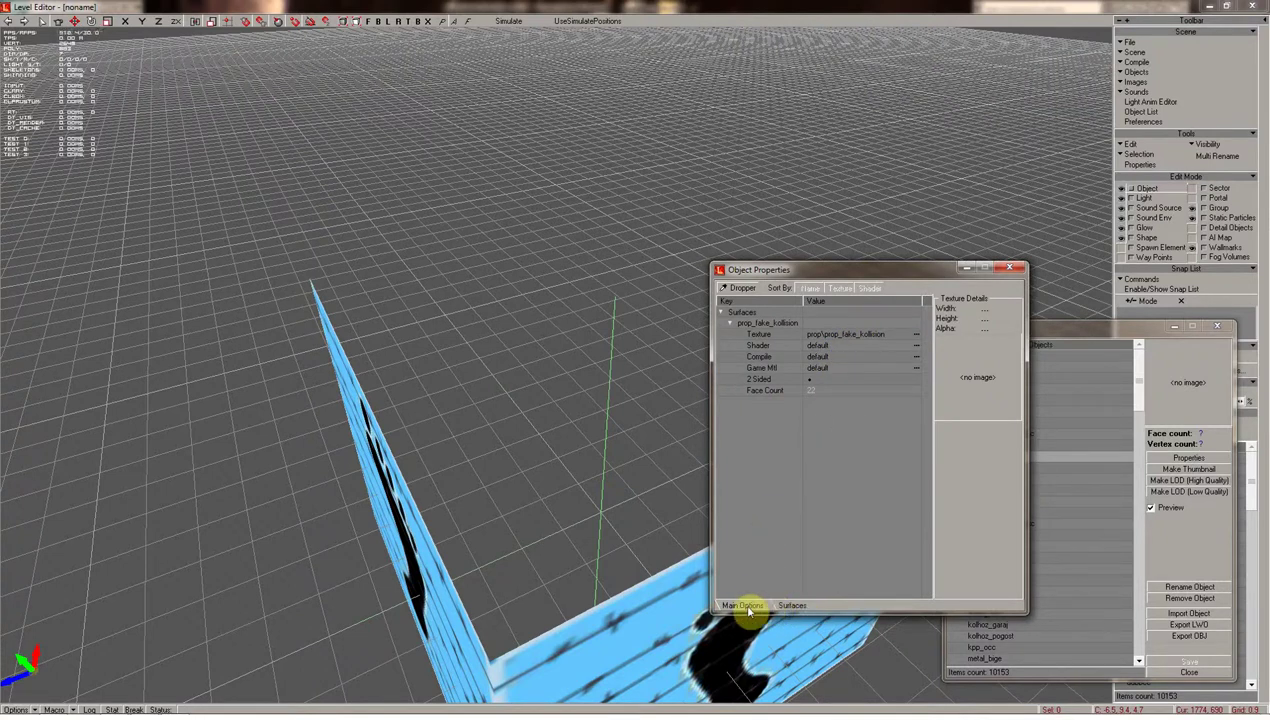
{"action": "left_click", "coordinate": [745, 605]}
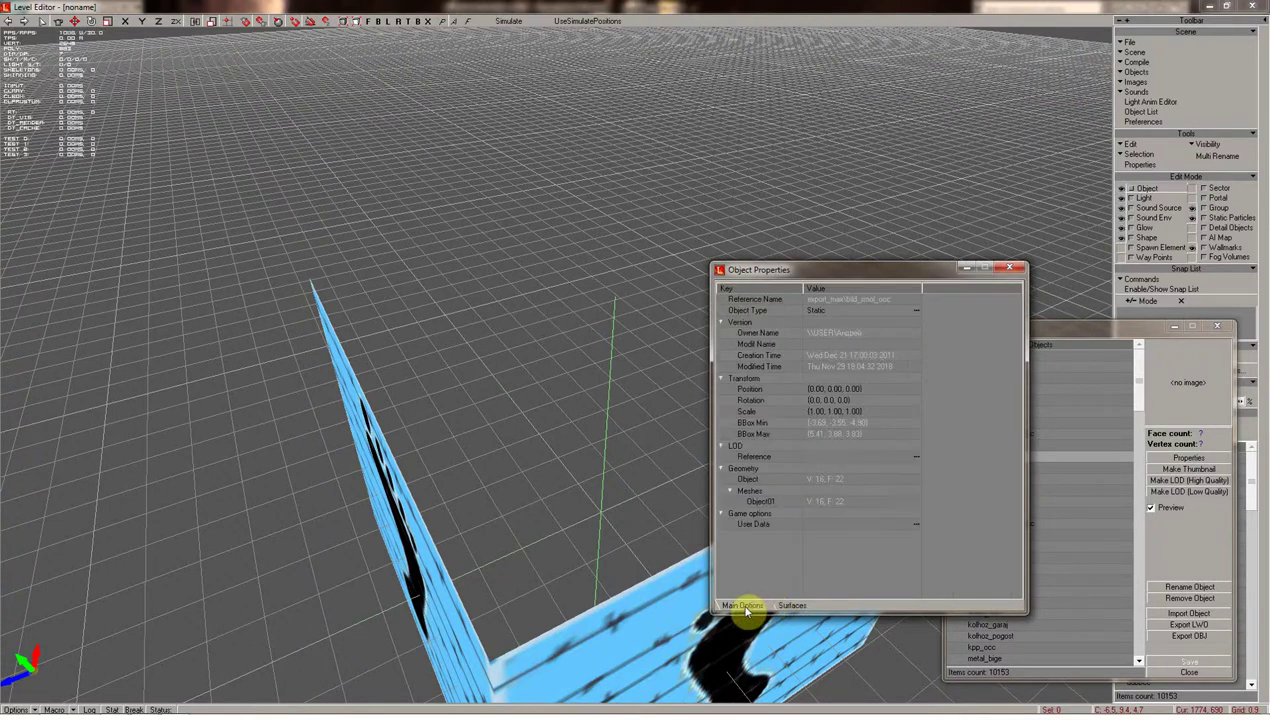
{"action": "left_click", "coordinate": [840, 314]}
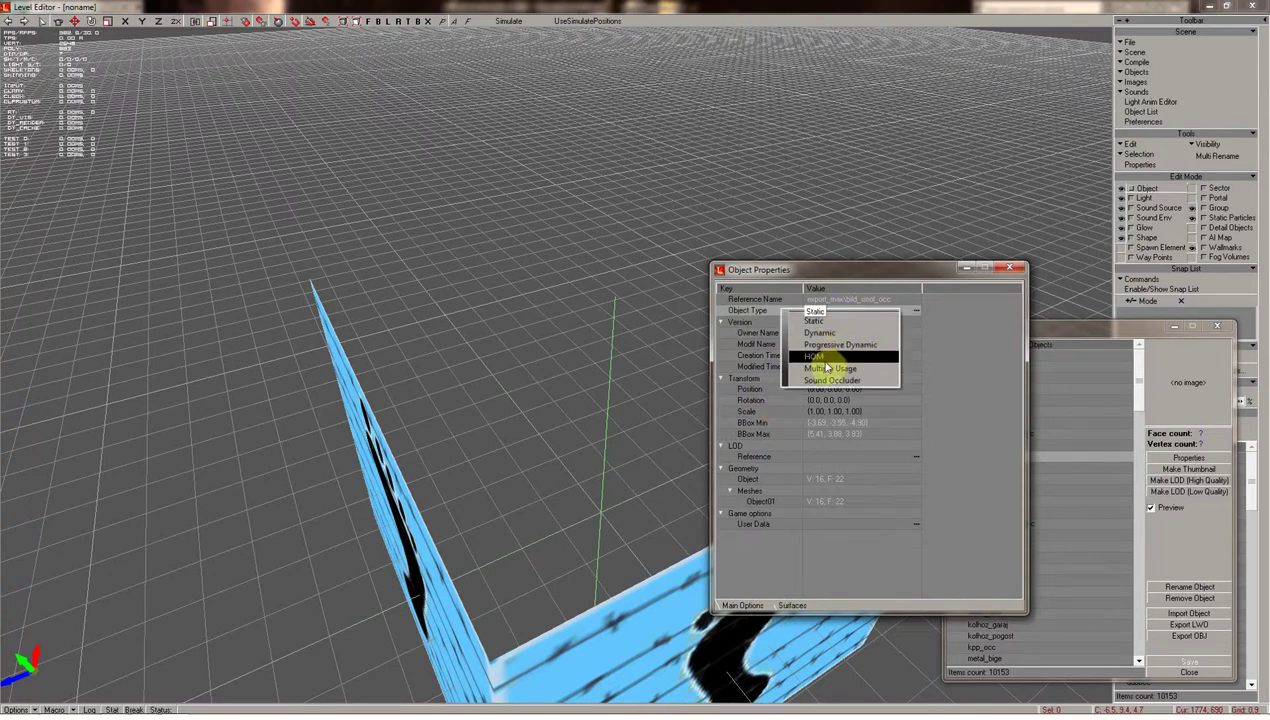
{"action": "left_click", "coordinate": [826, 358]}
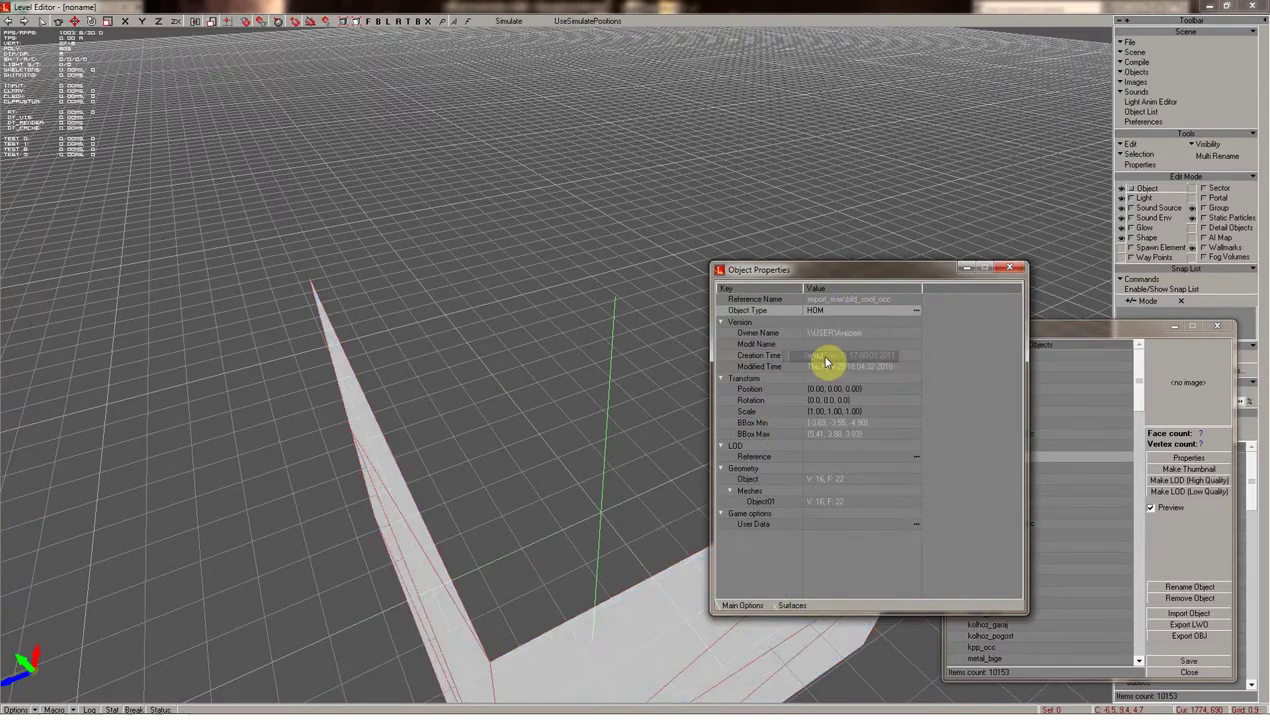
{"action": "left_click", "coordinate": [1004, 270]}
{"action": "scroll", "coordinate": [755, 342], "scroll_direction": "down", "scroll_amount": 5}
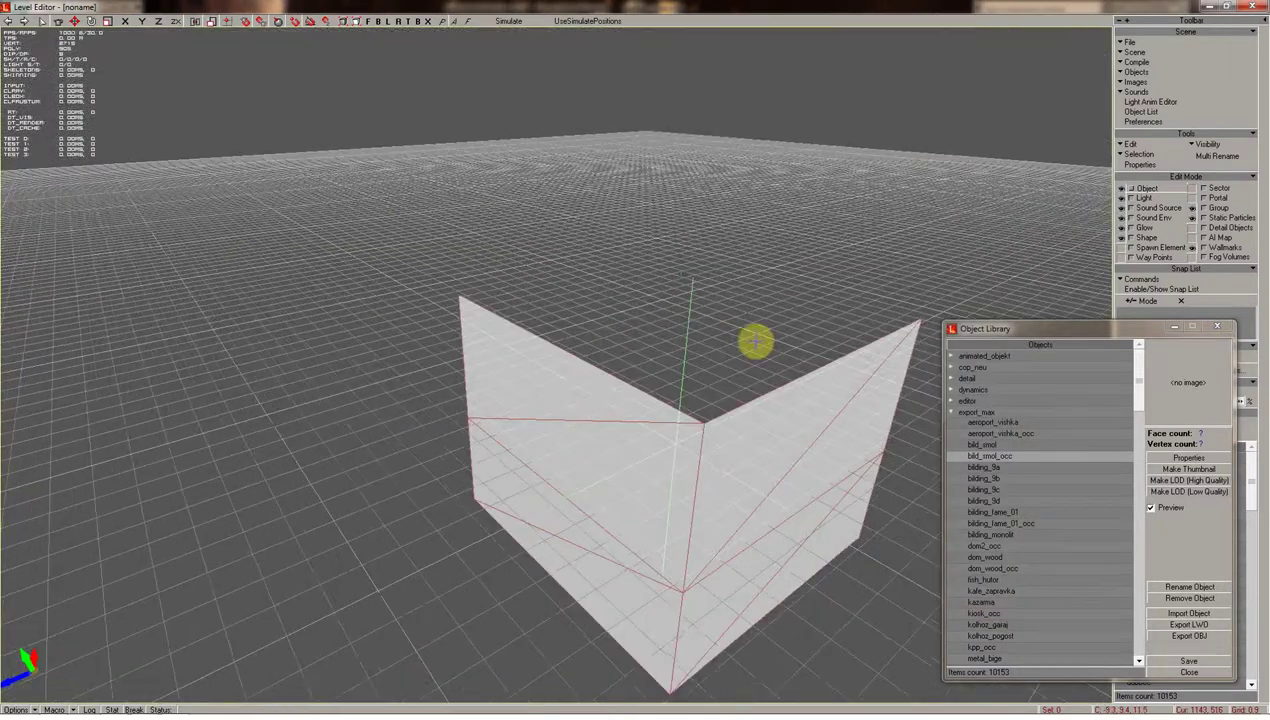
{"action": "scroll", "coordinate": [755, 342], "scroll_direction": "up", "scroll_amount": 5}
{"action": "right_click_drag", "start_coordinate": [755, 342], "coordinate": [754, 342], "text": "shift"}
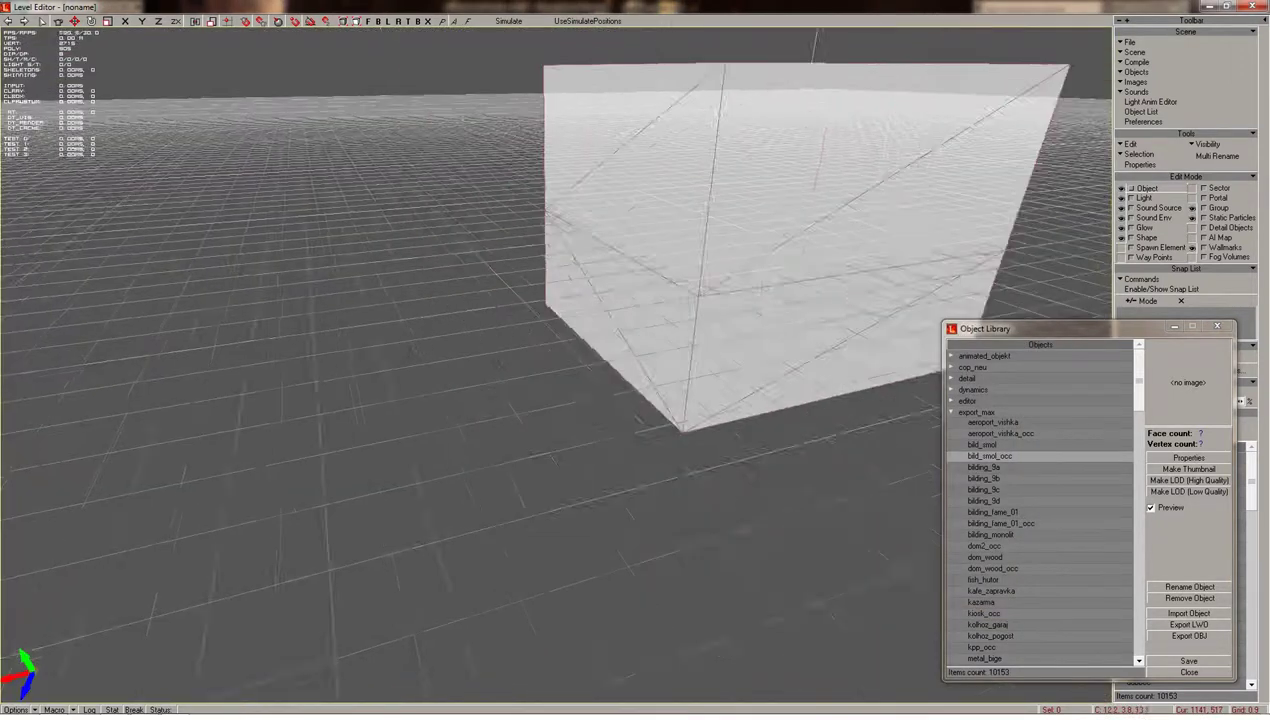
Make bild_smol_occ's surface 2 Sided and close the properties.
{"action": "left_click", "coordinate": [1170, 458]}
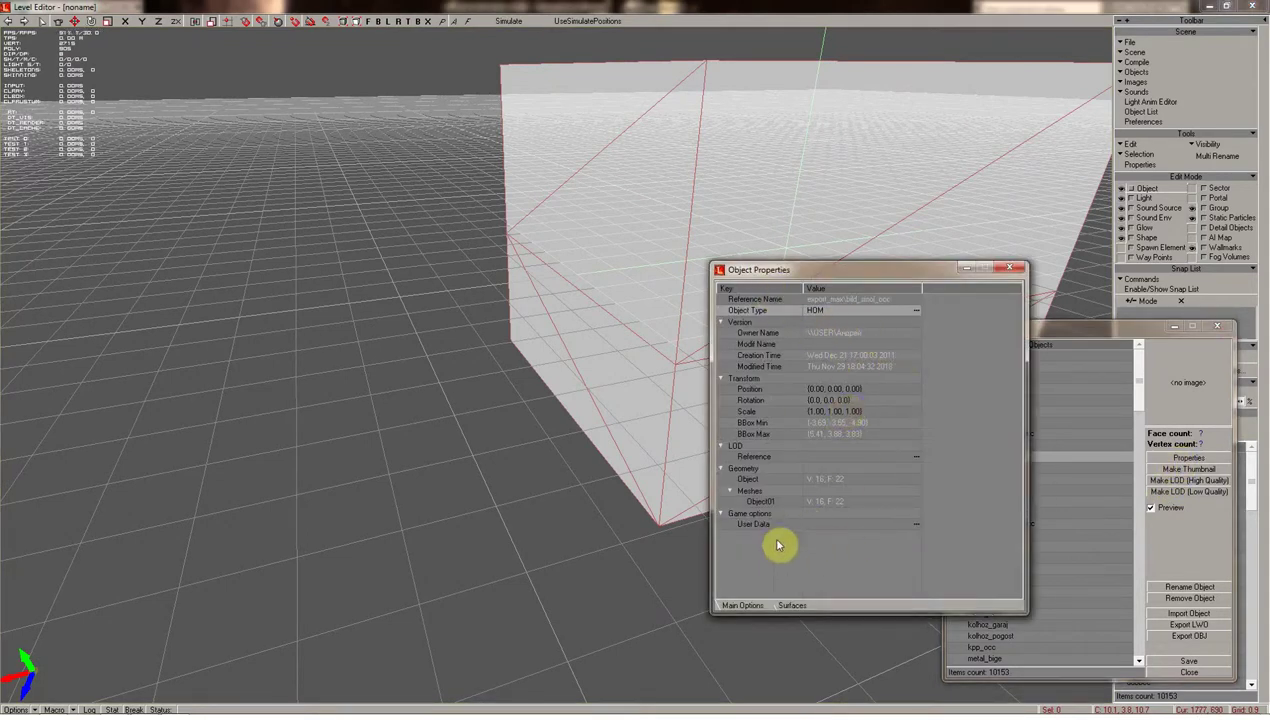
{"action": "left_click", "coordinate": [782, 605]}
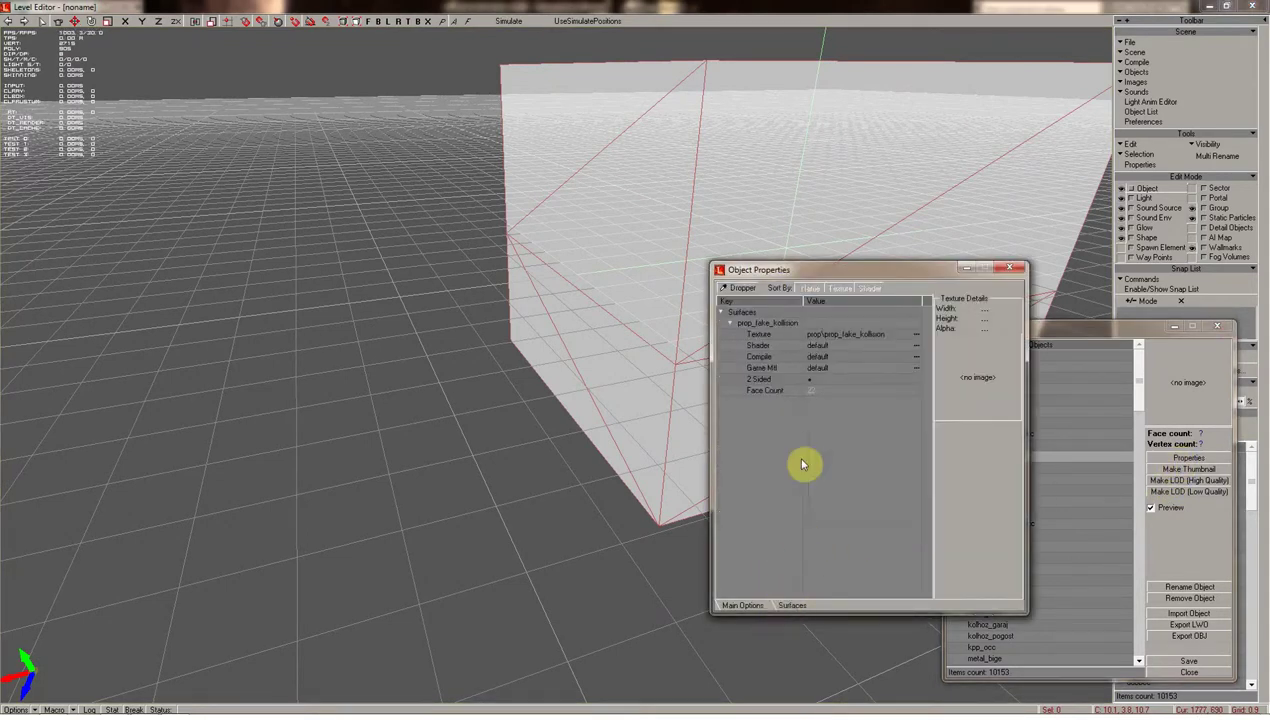
{"action": "left_click", "coordinate": [809, 385]}
{"action": "left_click", "coordinate": [1009, 268]}
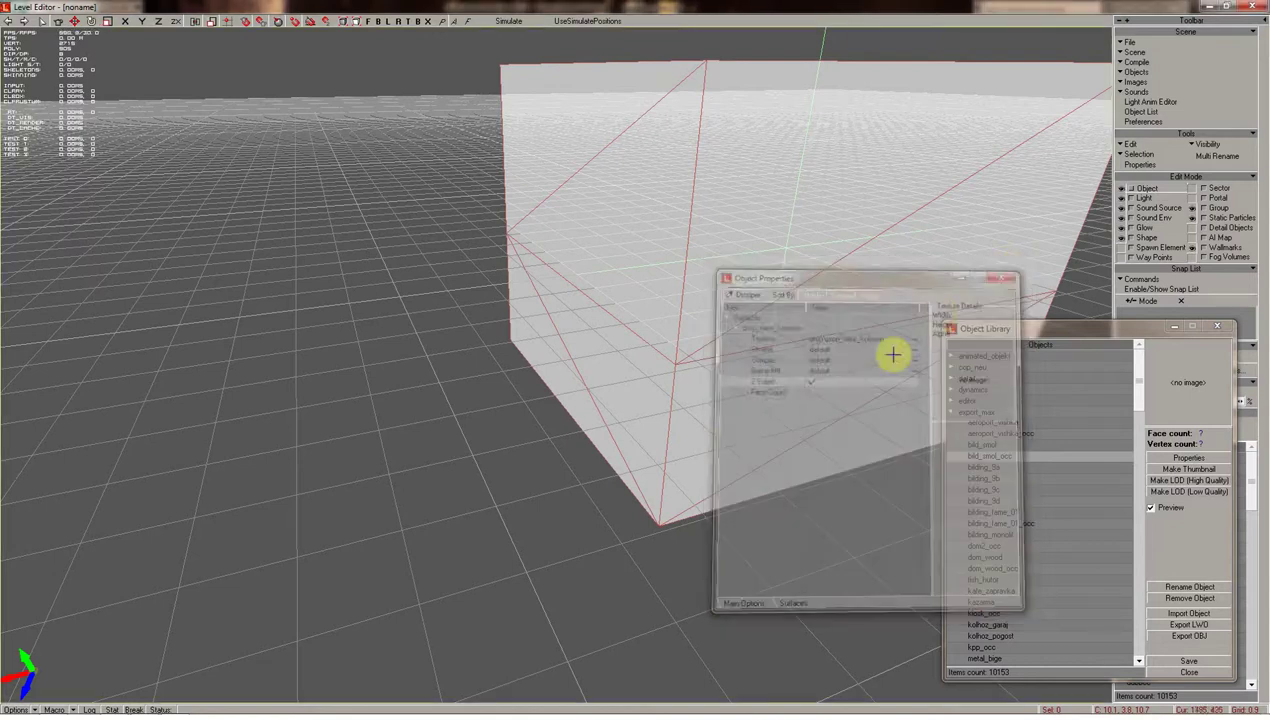
{"action": "left_click_drag", "start_coordinate": [560, 360], "coordinate": [700, 360], "text": "shift"}
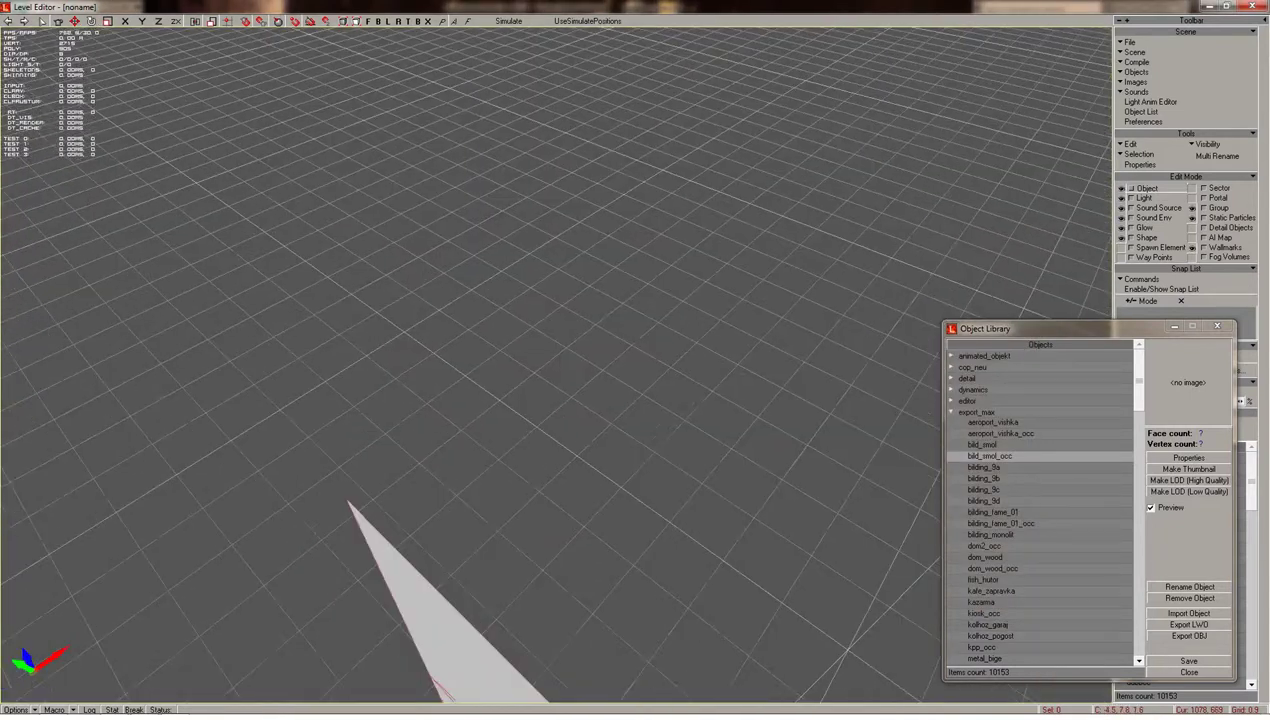
{"action": "mouse_move", "coordinate": [560, 360]}
{"action": "left_mouse_down", "text": "shift"}
{"action": "mouse_move", "coordinate": [620, 360]}
{"action": "mouse_move", "coordinate": [620, 300]}
{"action": "mouse_move", "coordinate": [640, 330]}
{"action": "left_mouse_up", "text": "shift"}
{"action": "left_click_drag", "start_coordinate": [713, 410], "coordinate": [737, 502], "text": "shift"}
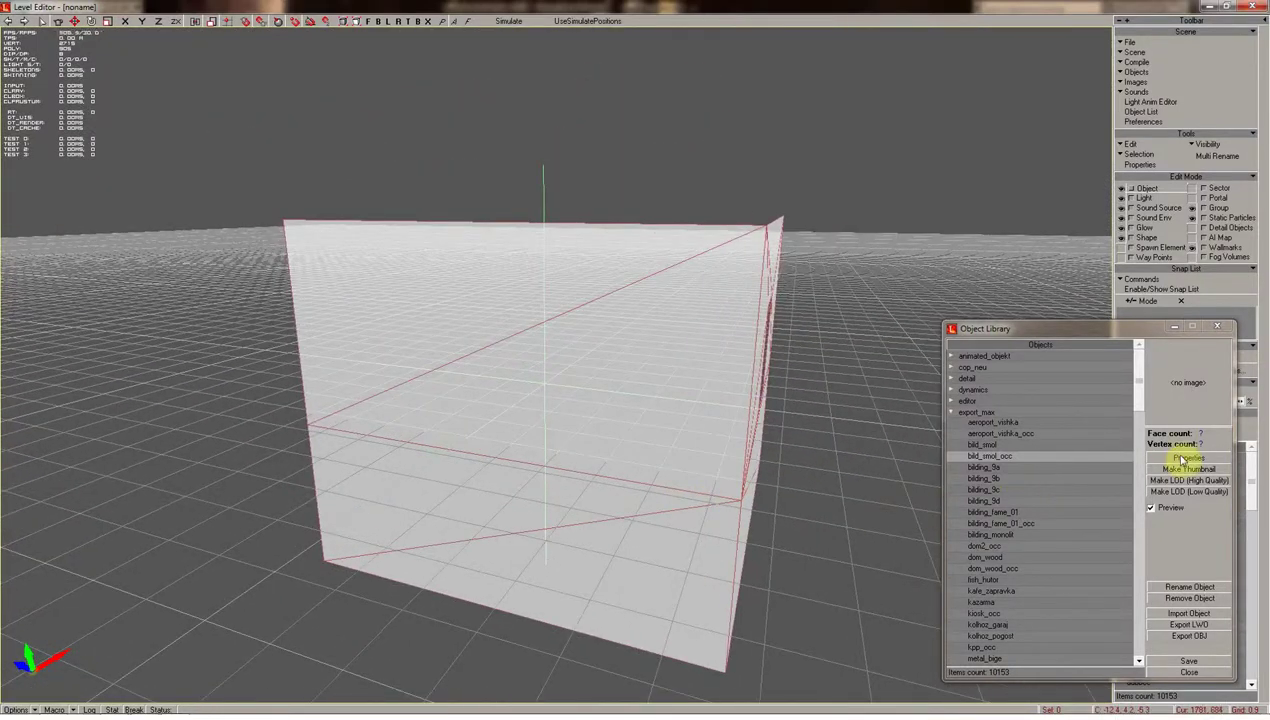
Change bild_smol_occ's Object Type to Sound Occluder and inspect the blue mesh.
{"action": "left_click", "coordinate": [1181, 458]}
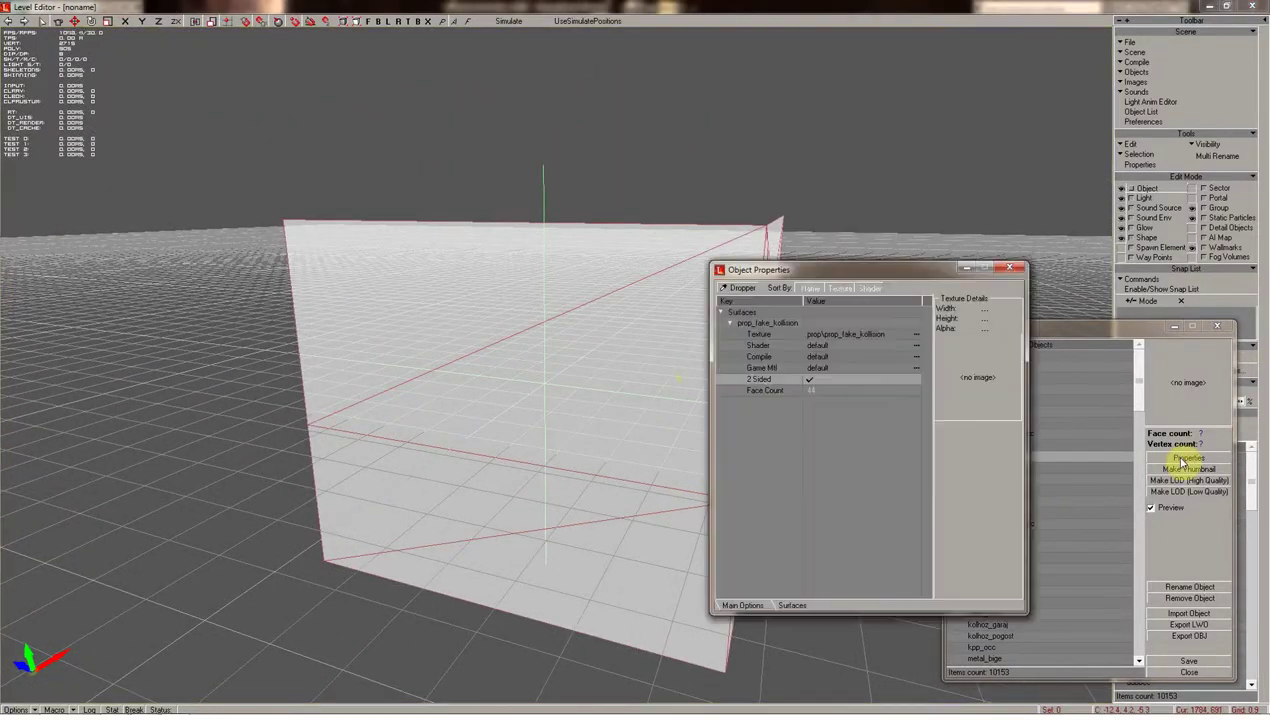
{"action": "left_click", "coordinate": [743, 606]}
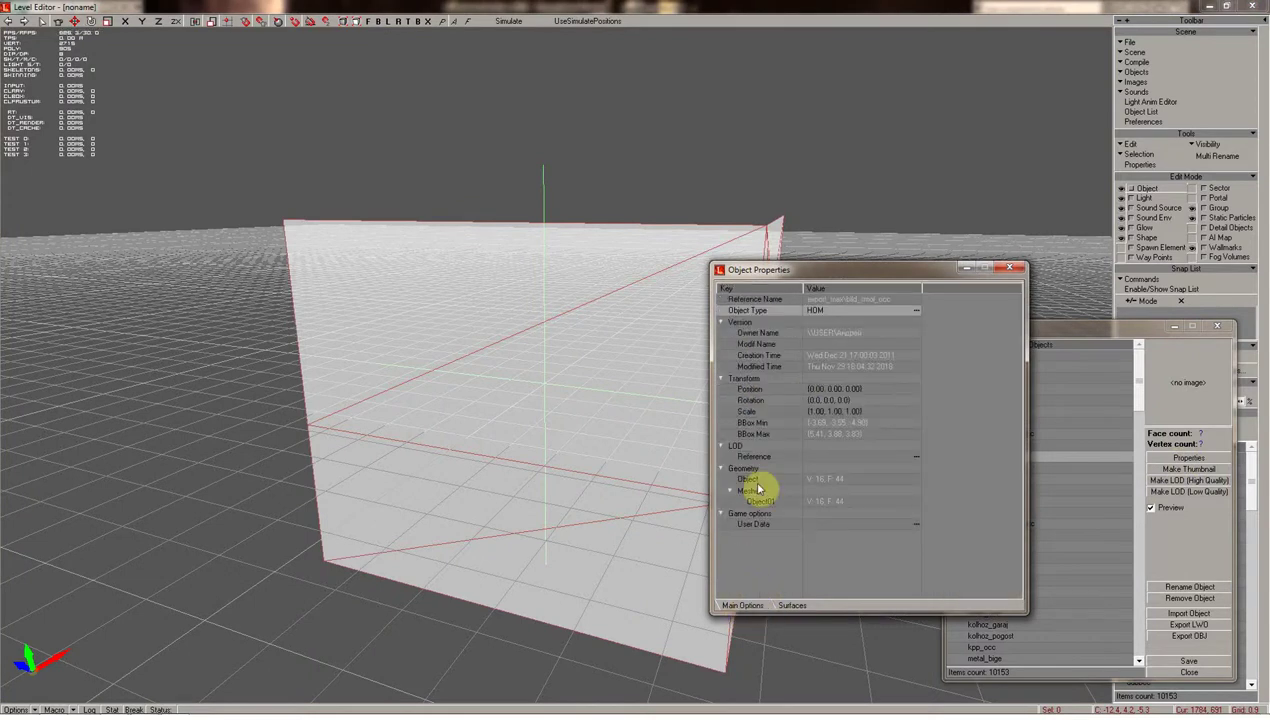
{"action": "left_click", "coordinate": [917, 311]}
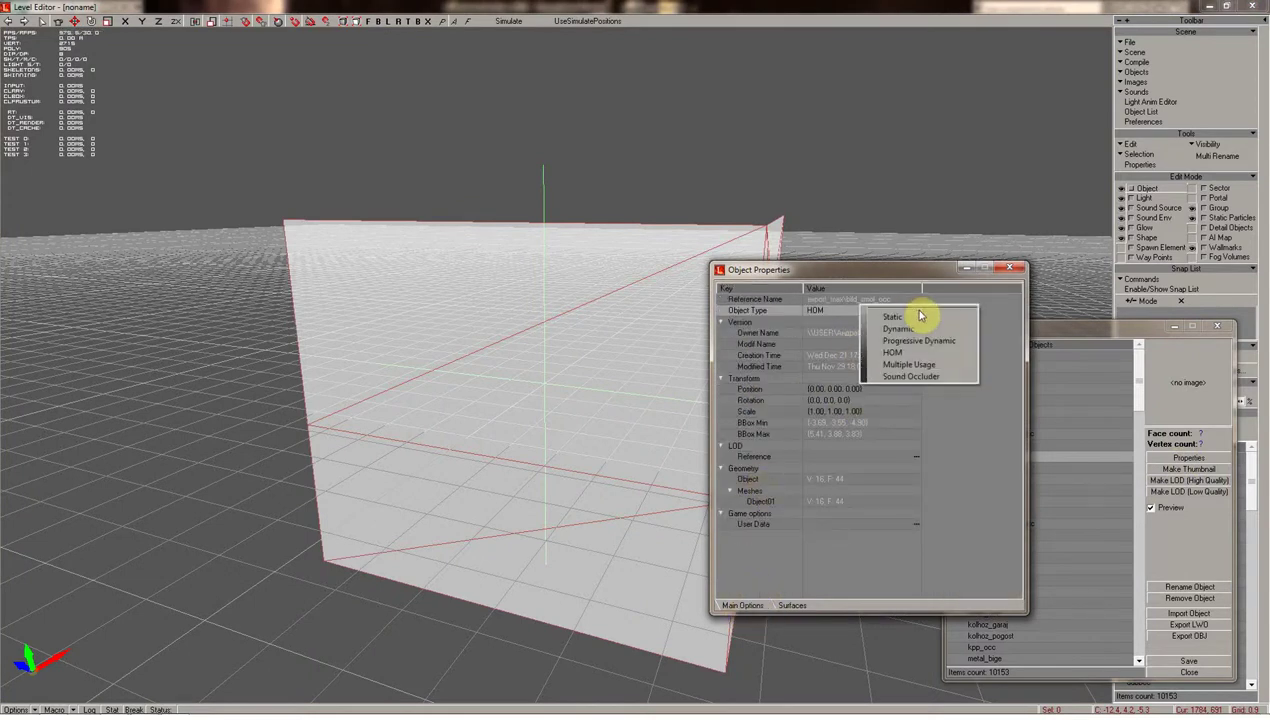
{"action": "left_click", "coordinate": [912, 377]}
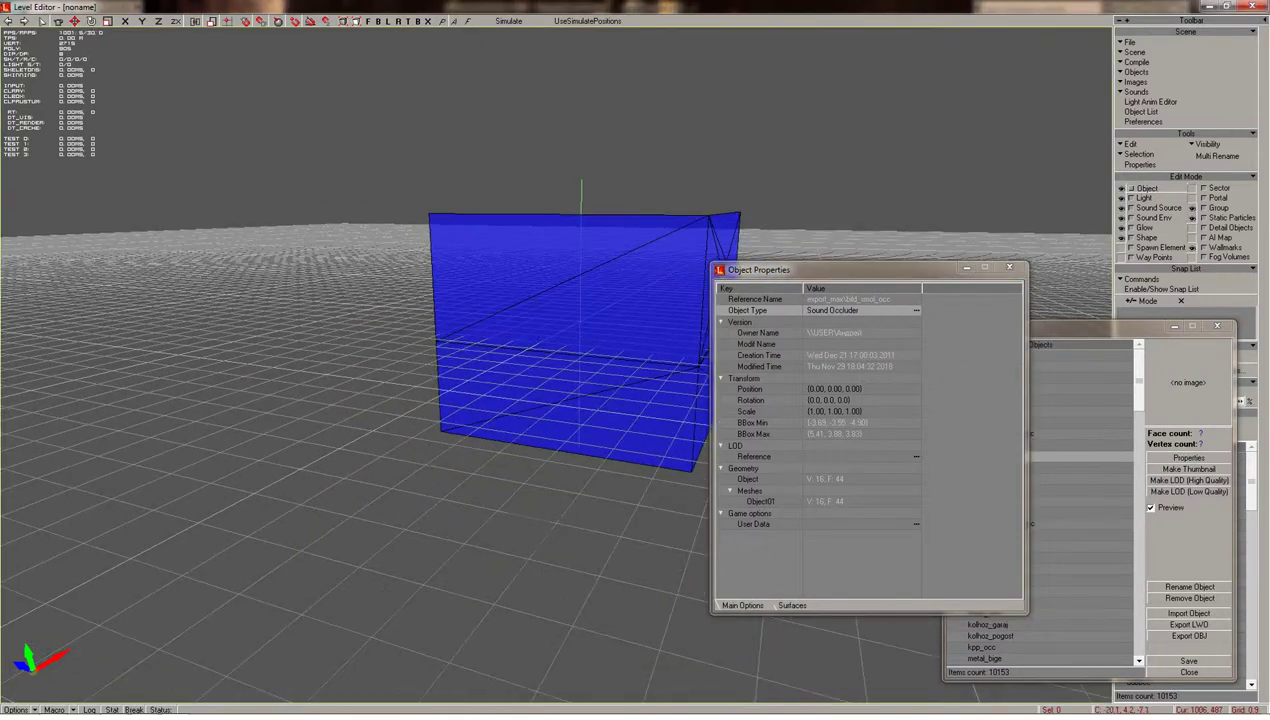
{"action": "mouse_move", "coordinate": [680, 311]}
{"action": "left_mouse_down", "text": "shift"}
{"action": "mouse_move", "coordinate": [700, 300]}
{"action": "mouse_move", "coordinate": [660, 317]}
{"action": "mouse_move", "coordinate": [605, 410]}
{"action": "mouse_move", "coordinate": [577, 388]}
{"action": "left_mouse_up", "text": "shift"}
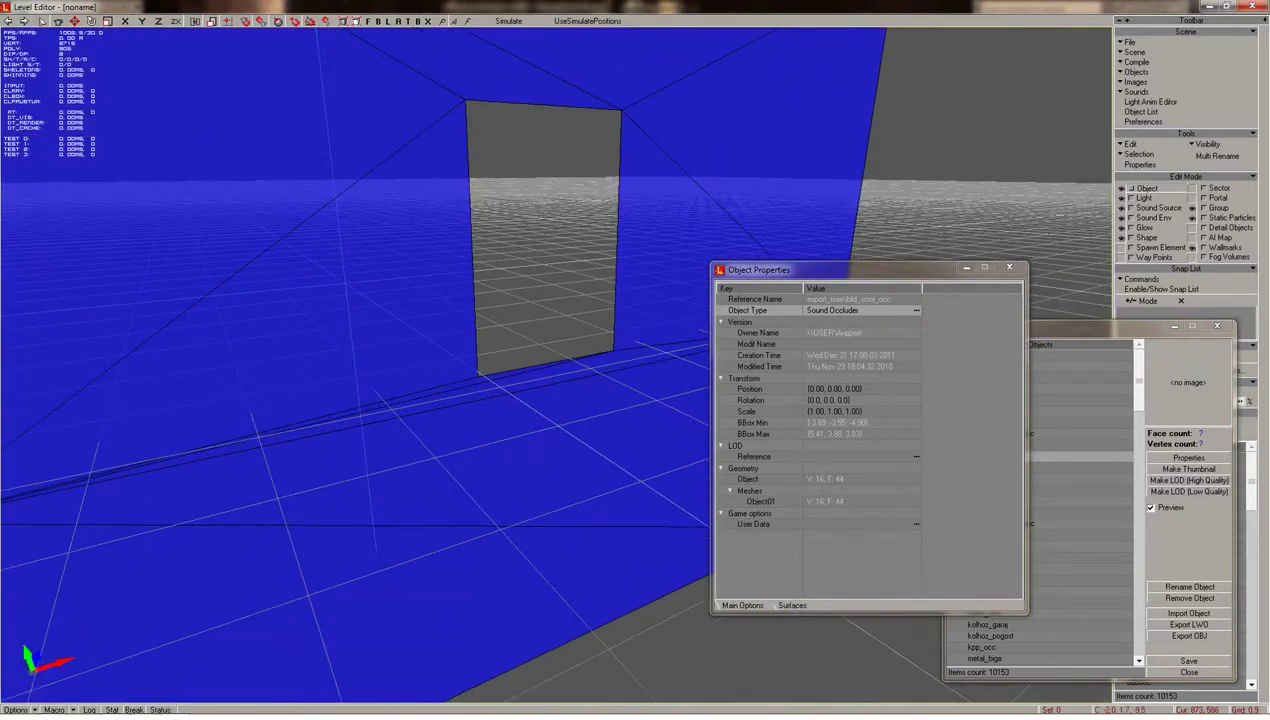
{"action": "left_click_drag", "start_coordinate": [577, 388], "coordinate": [562, 393], "text": "shift"}
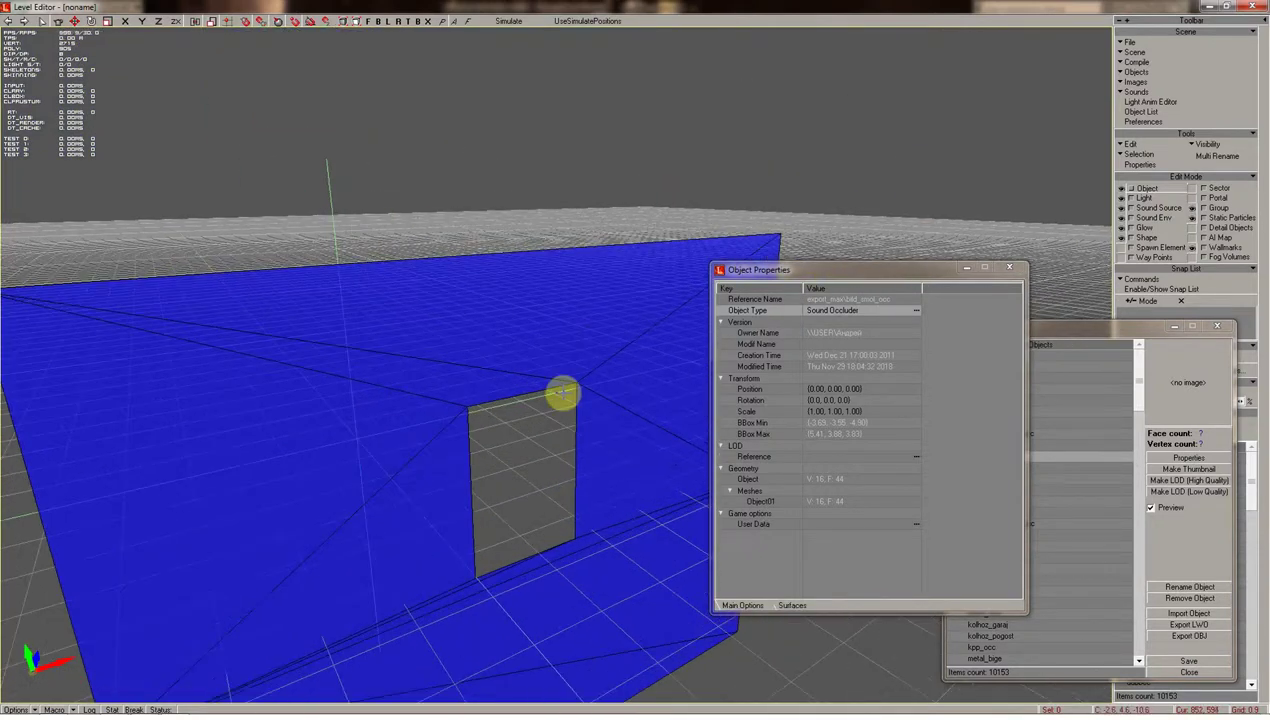
{"action": "left_click", "coordinate": [920, 314]}
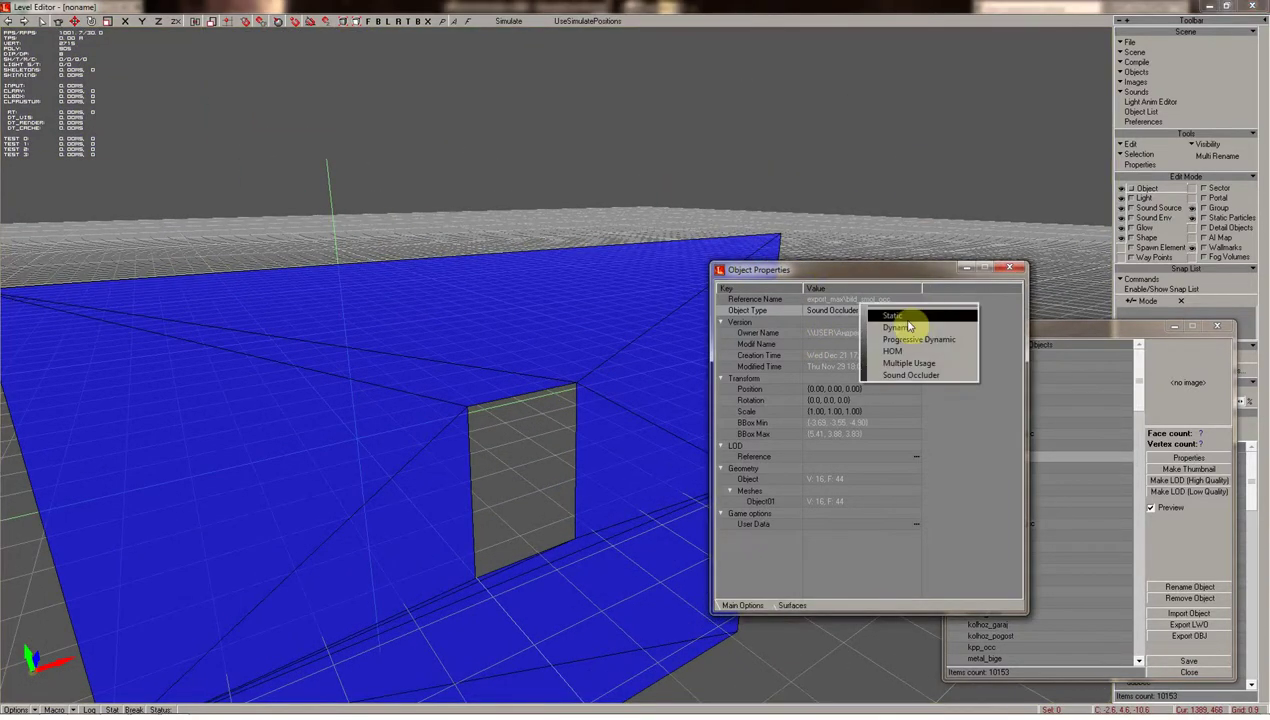
Set bild_smol_occ back to HOM, close its properties and save the library.
{"action": "left_click", "coordinate": [898, 352]}
{"action": "left_click_drag", "start_coordinate": [532, 333], "coordinate": [532, 333], "text": "shift"}
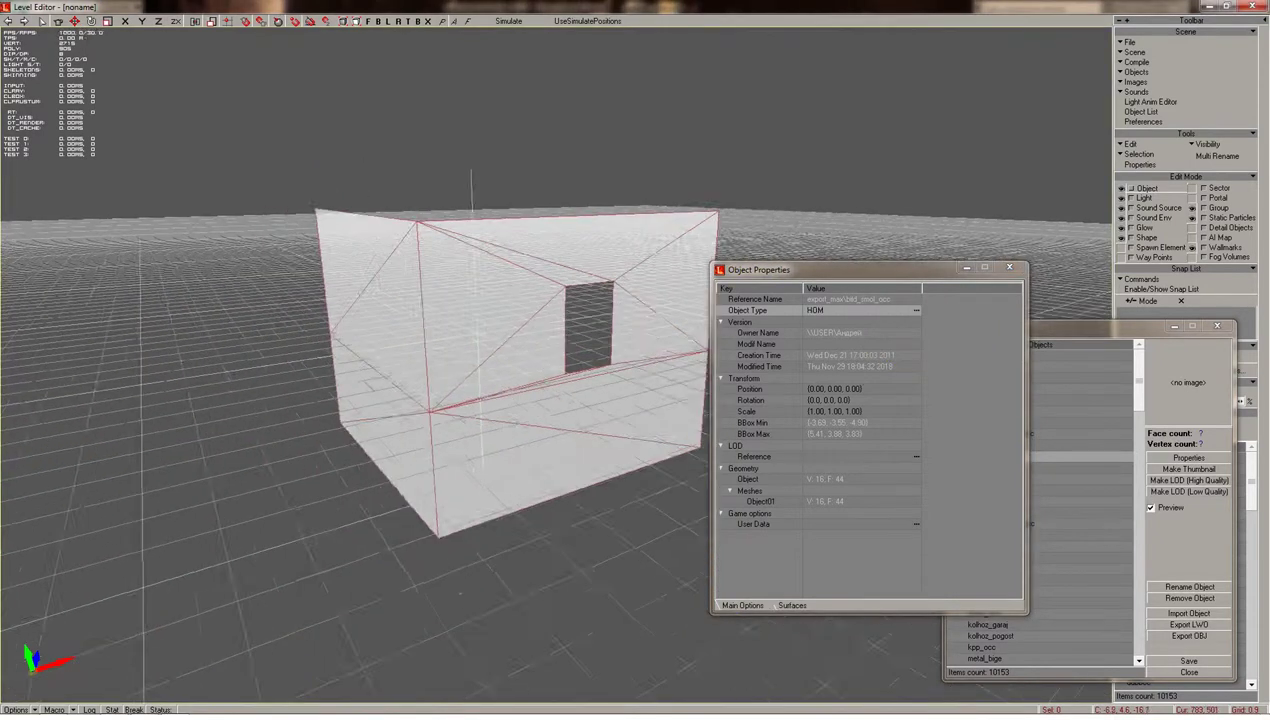
{"action": "left_click", "coordinate": [1012, 268]}
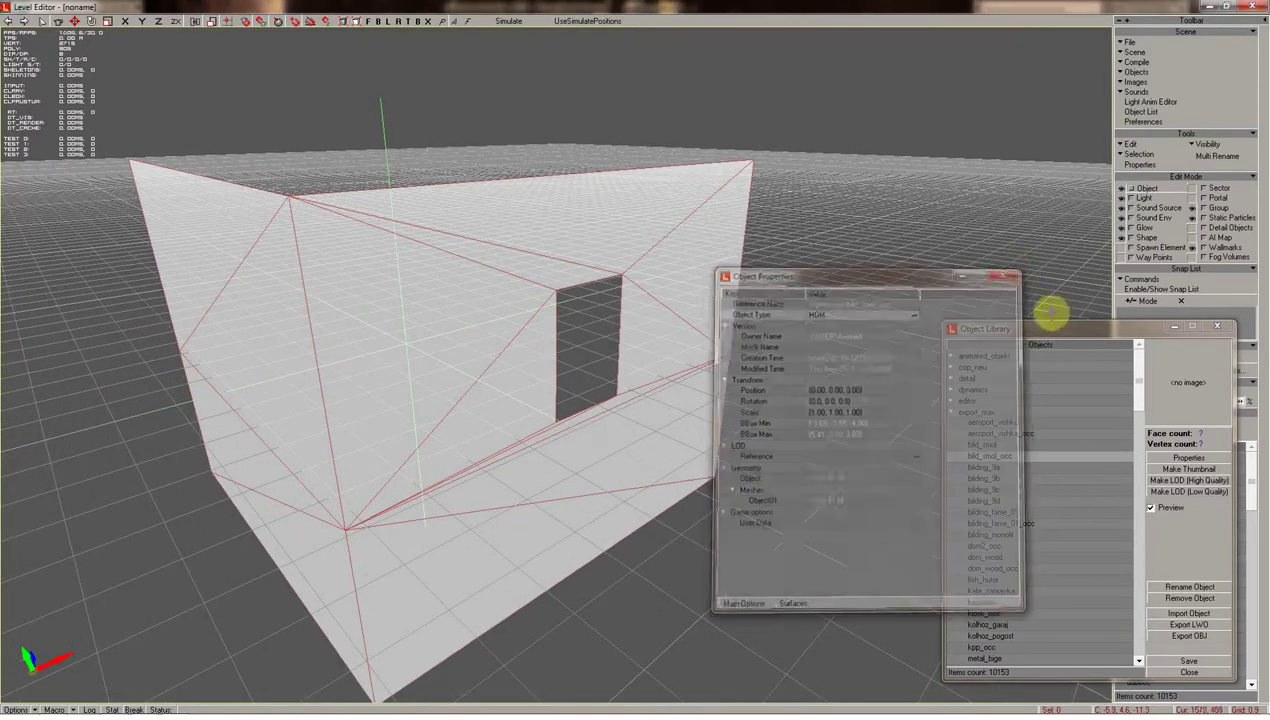
{"action": "left_click", "coordinate": [1196, 657]}
Make a thumbnail for bild_smol_occ and close the Object Library.
{"action": "left_click", "coordinate": [1183, 469]}
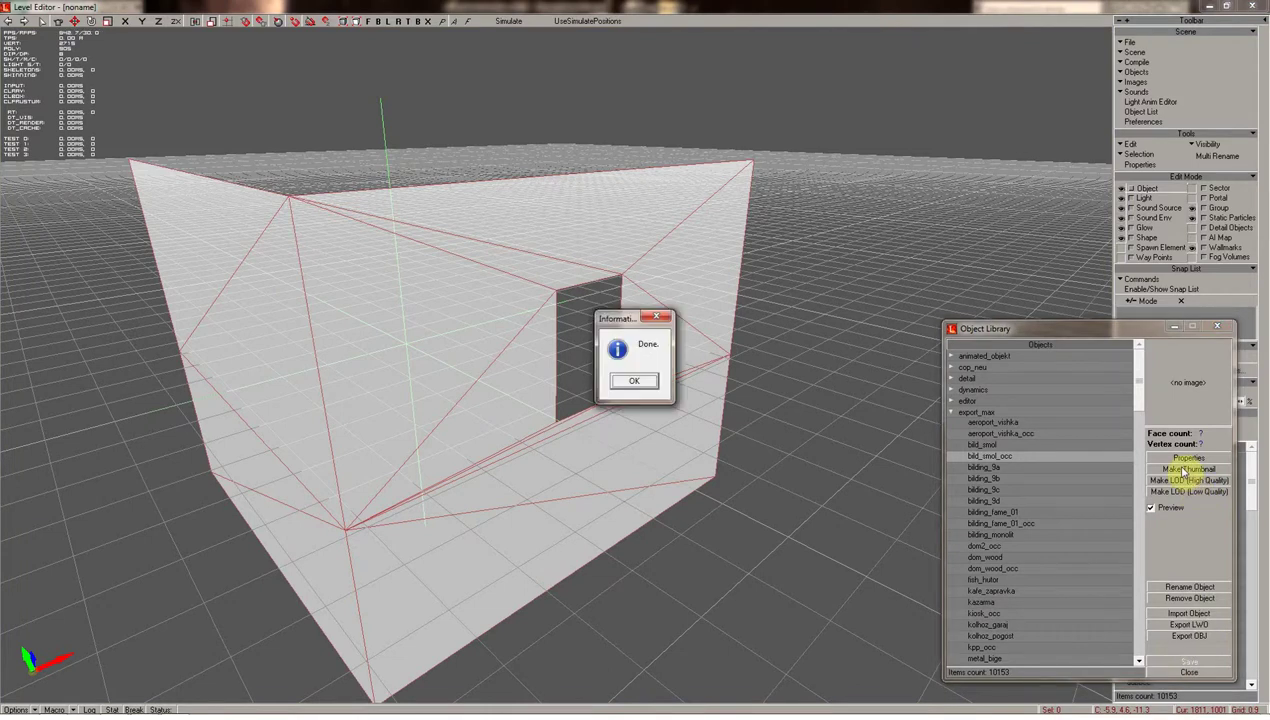
{"action": "key", "text": "Return"}
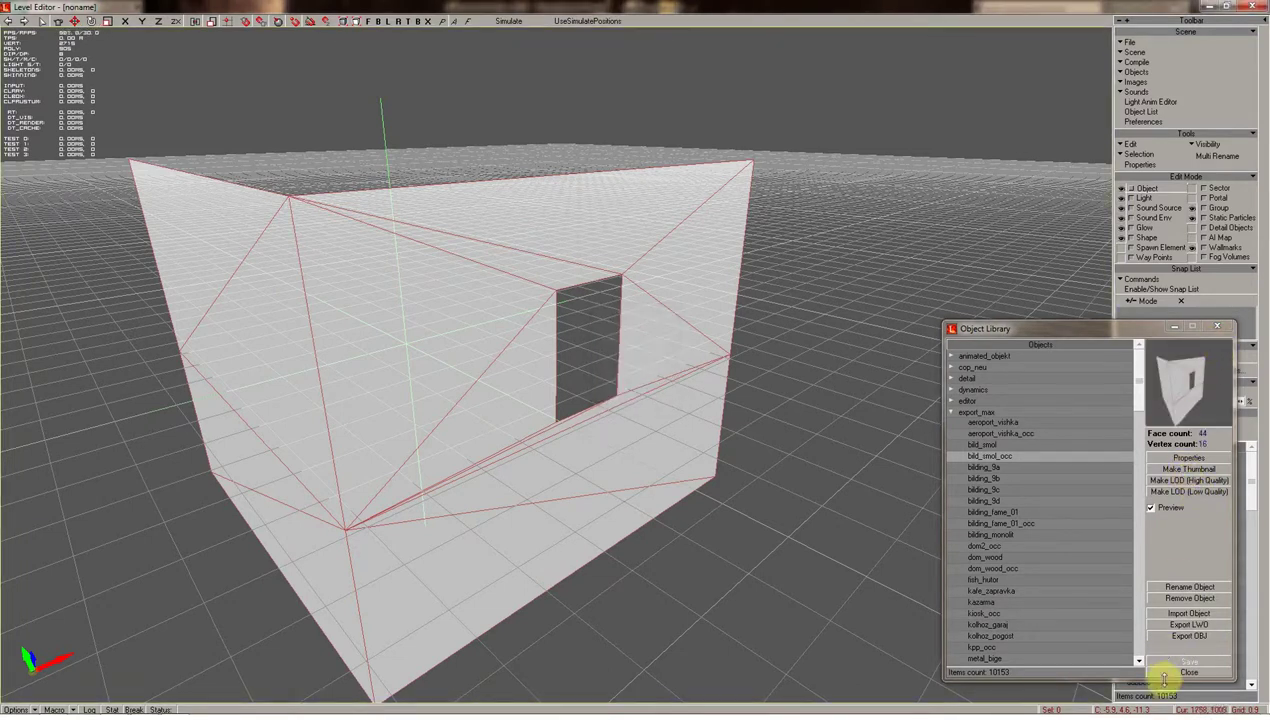
{"action": "left_click", "coordinate": [1195, 672]}
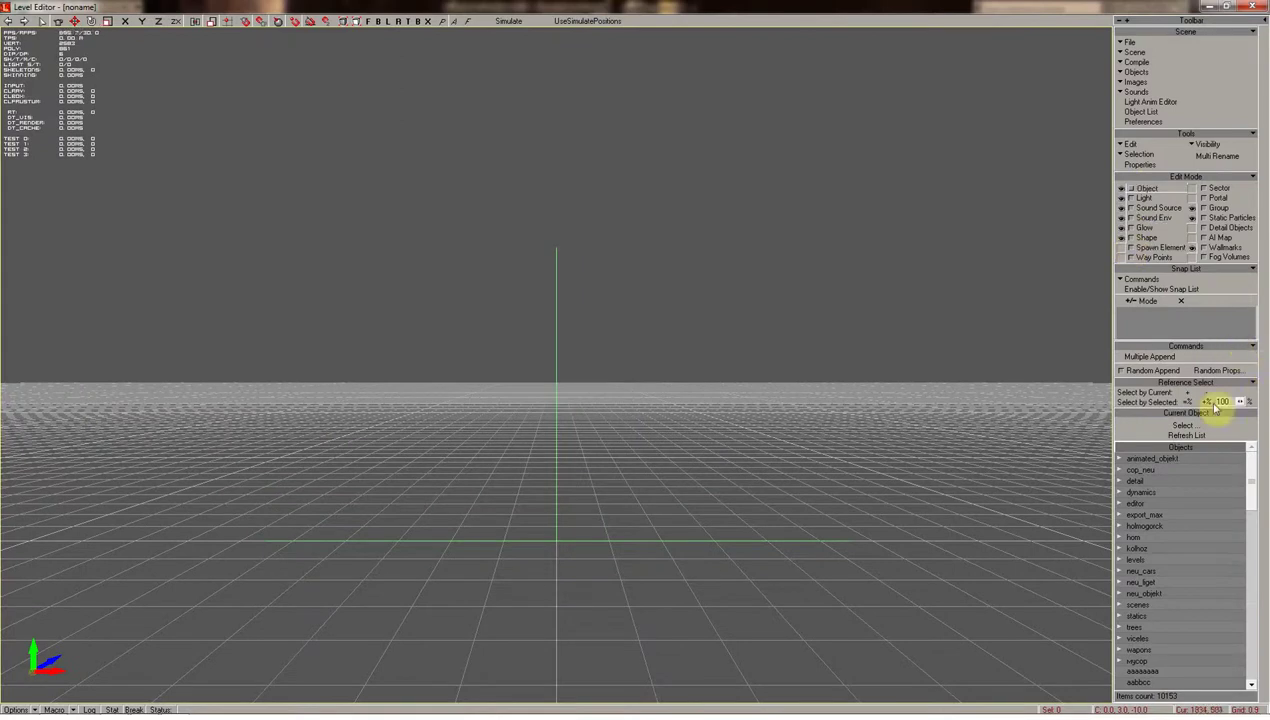
Multiple Append bild_smol and bild_smol_occ from export_max into the scene.
{"action": "mouse_move", "coordinate": [683, 366]}
{"action": "left_mouse_down", "text": "shift"}
{"action": "mouse_move", "coordinate": [640, 430]}
{"action": "mouse_move", "coordinate": [660, 450]}
{"action": "left_mouse_up", "text": "shift"}
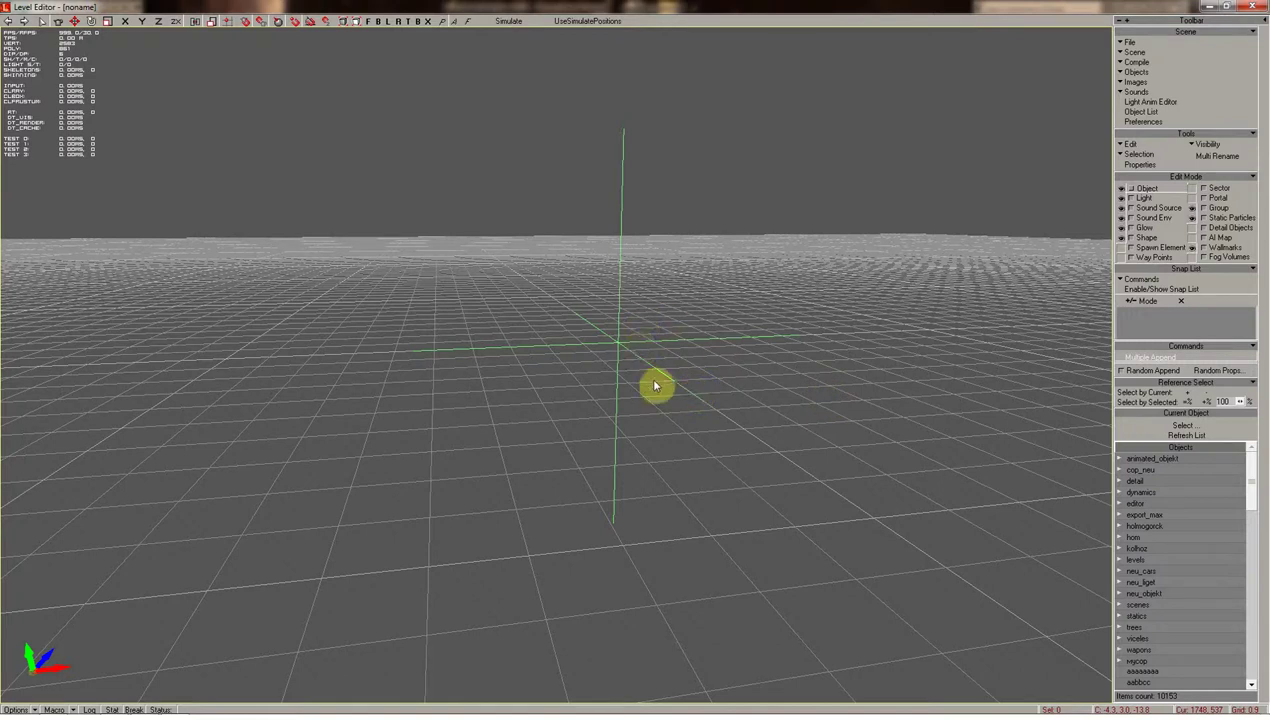
{"action": "left_click", "coordinate": [785, 374]}
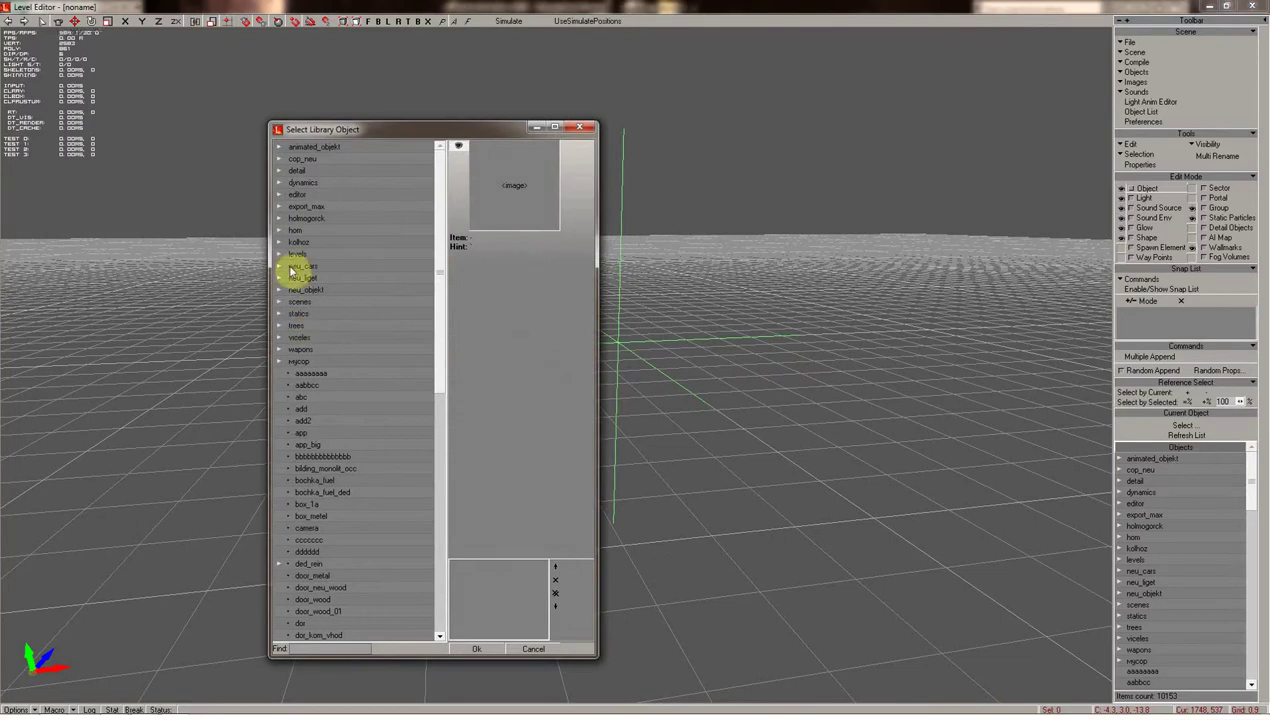
{"action": "left_click", "coordinate": [280, 207]}
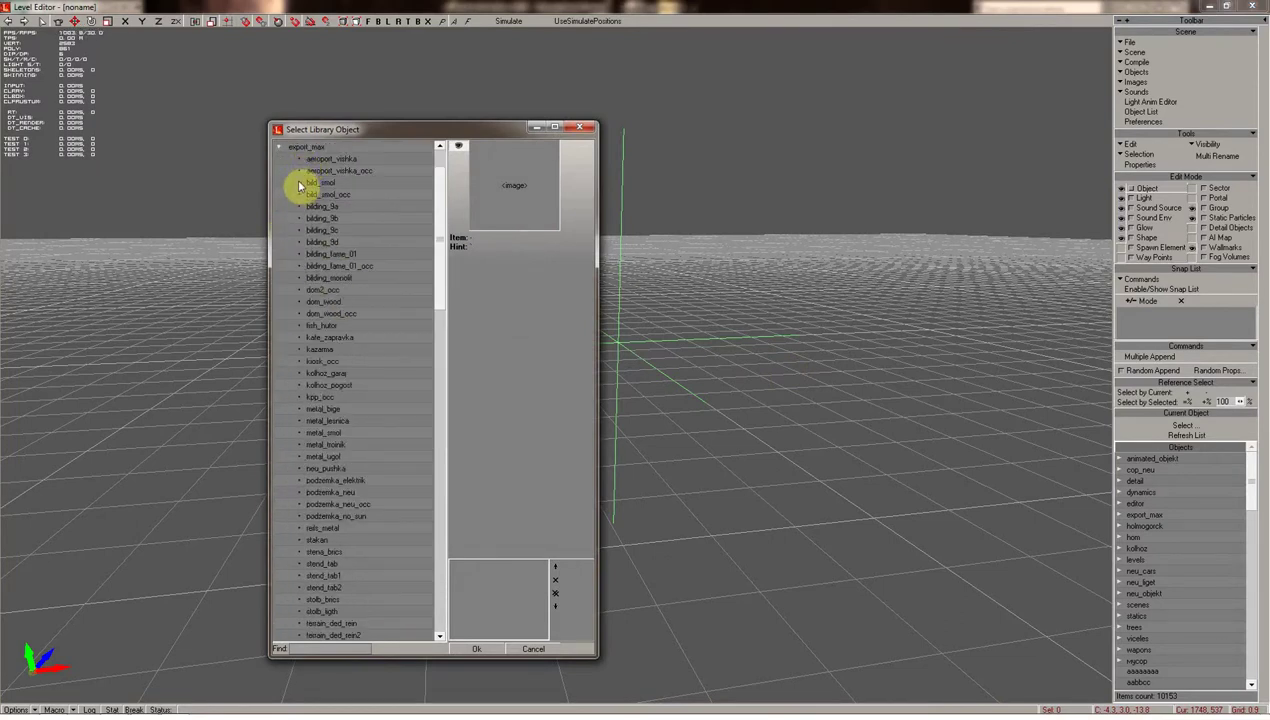
{"action": "left_click", "coordinate": [299, 184]}
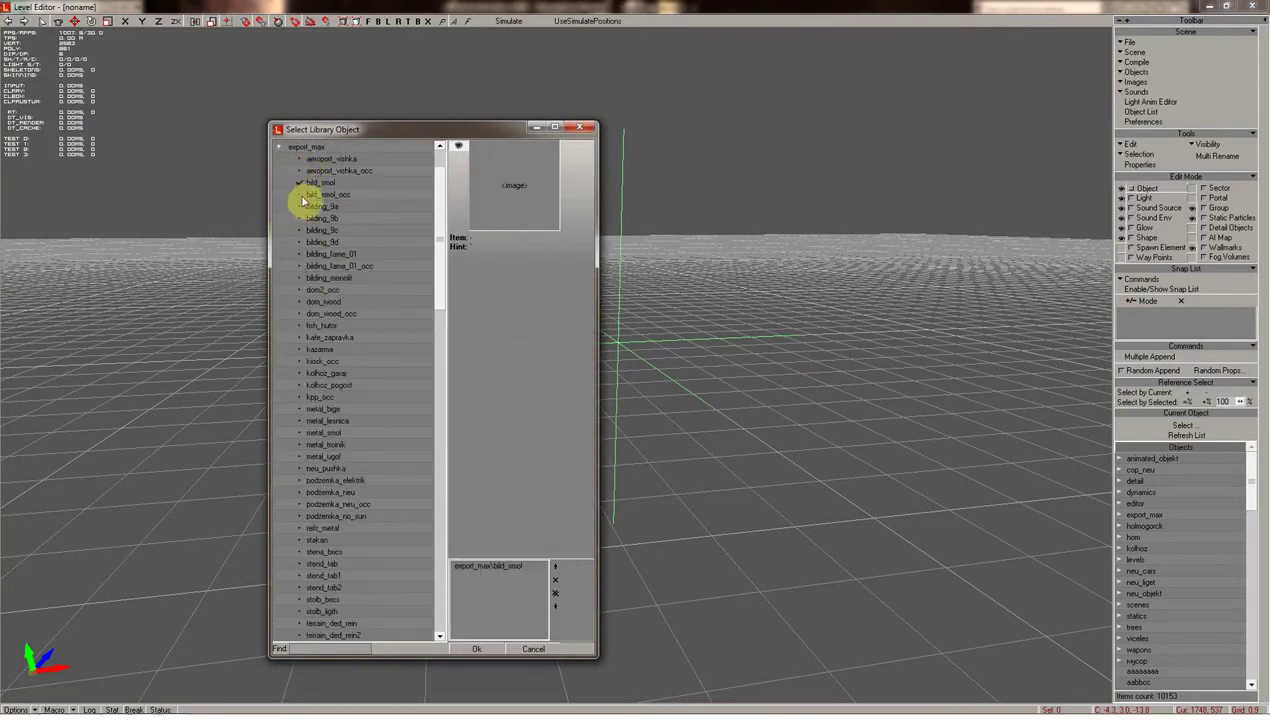
{"action": "left_click", "coordinate": [494, 655]}
{"action": "mouse_move", "coordinate": [572, 603]}
{"action": "left_mouse_down", "text": "shift"}
{"action": "mouse_move", "coordinate": [682, 546]}
{"action": "mouse_move", "coordinate": [665, 556]}
{"action": "mouse_move", "coordinate": [538, 541]}
{"action": "left_mouse_up", "text": "shift"}
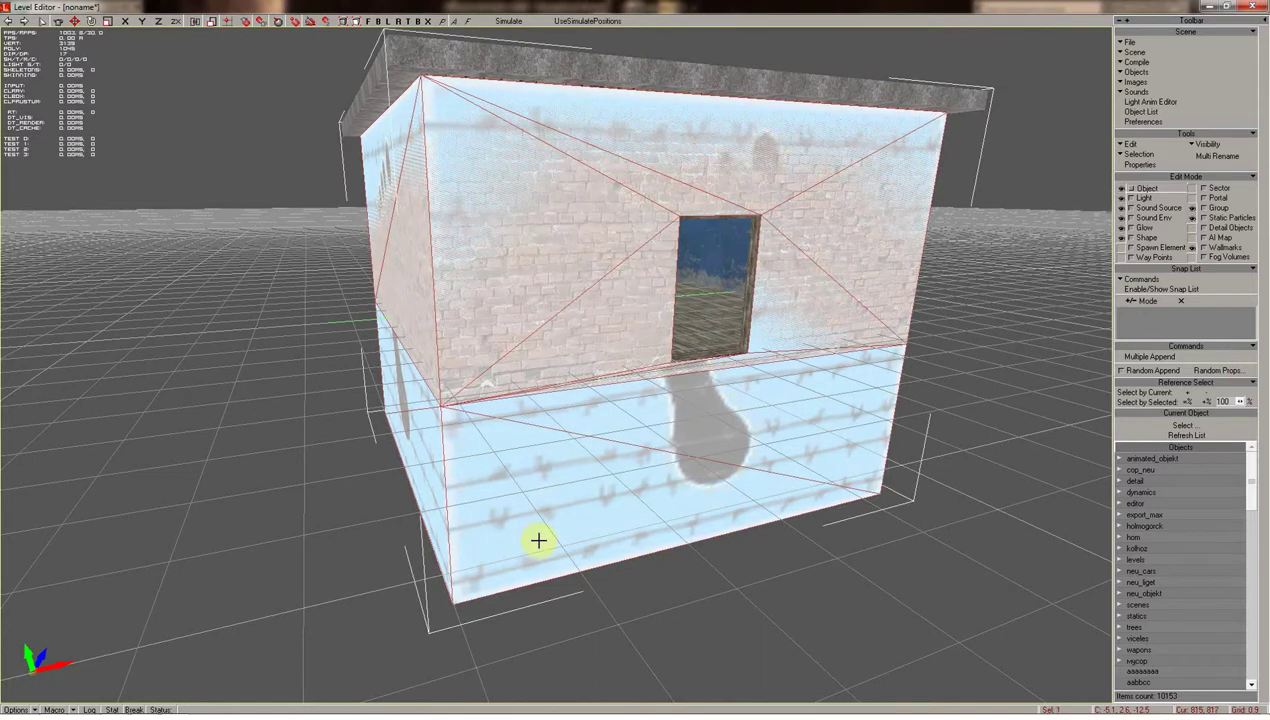
Delete the textured building and the grey occluder box from the scene.
{"action": "key", "text": "Delete"}
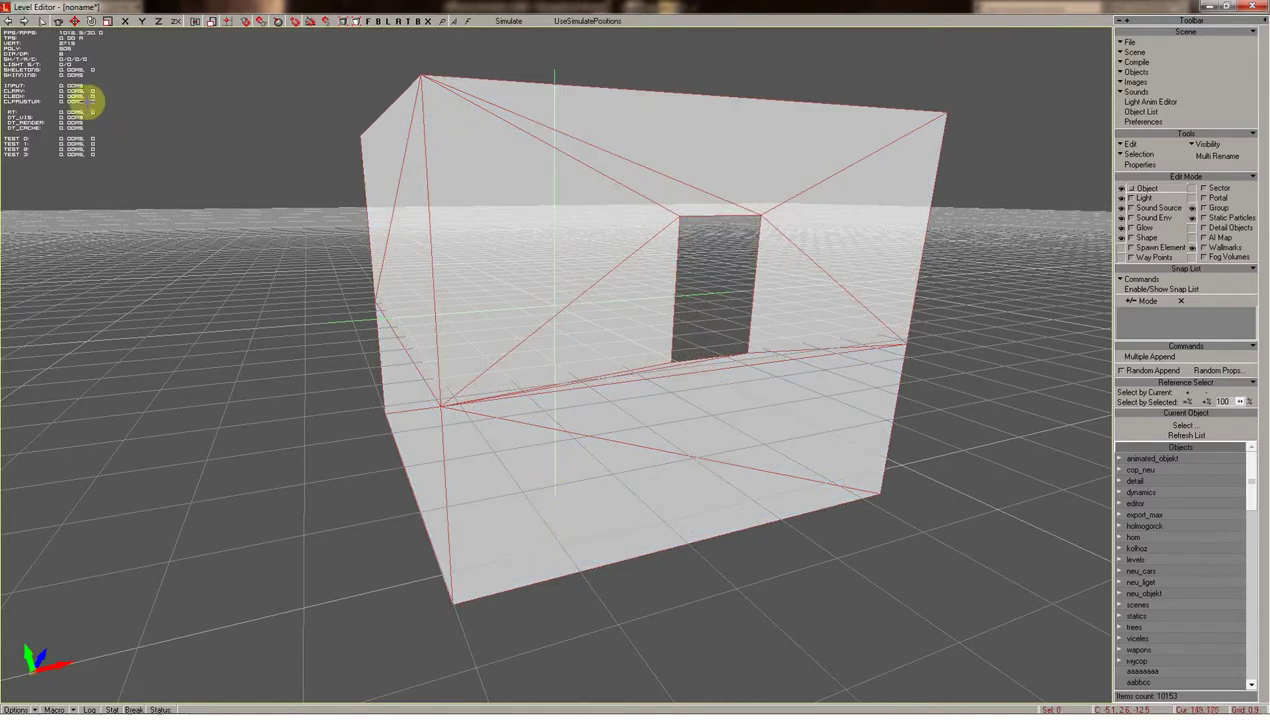
{"action": "left_click", "coordinate": [580, 344]}
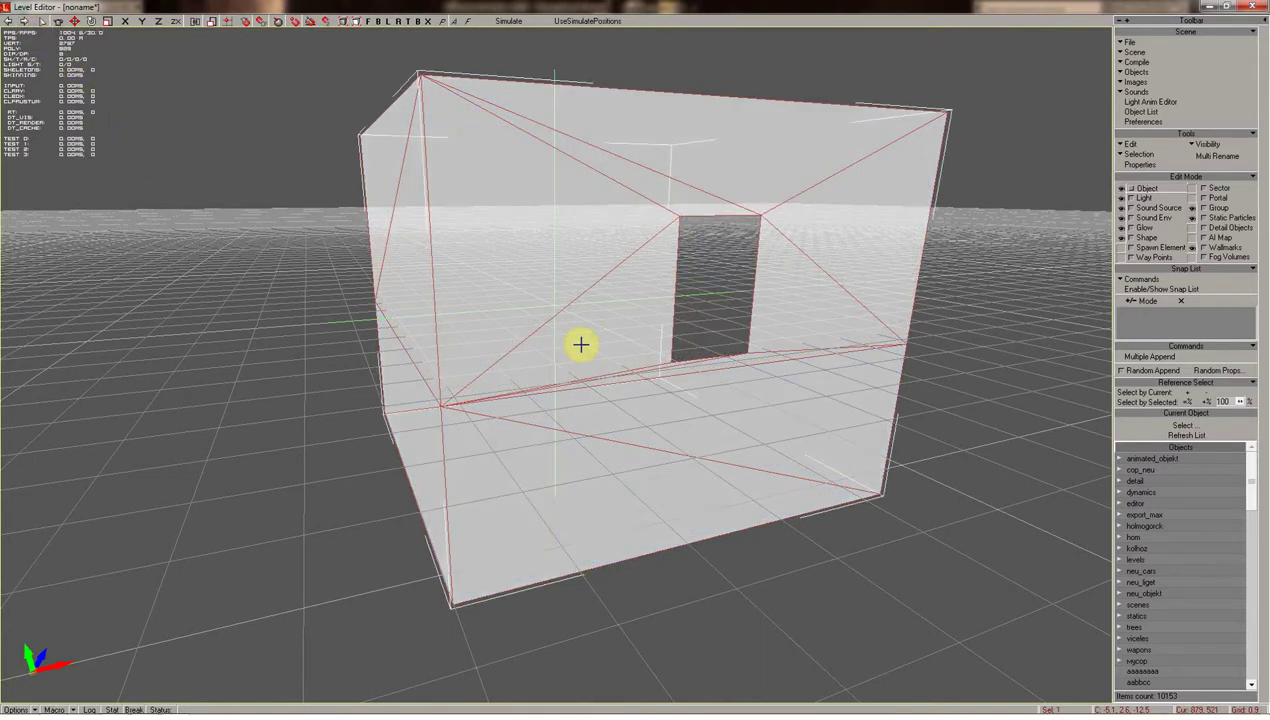
{"action": "key", "text": "Delete"}
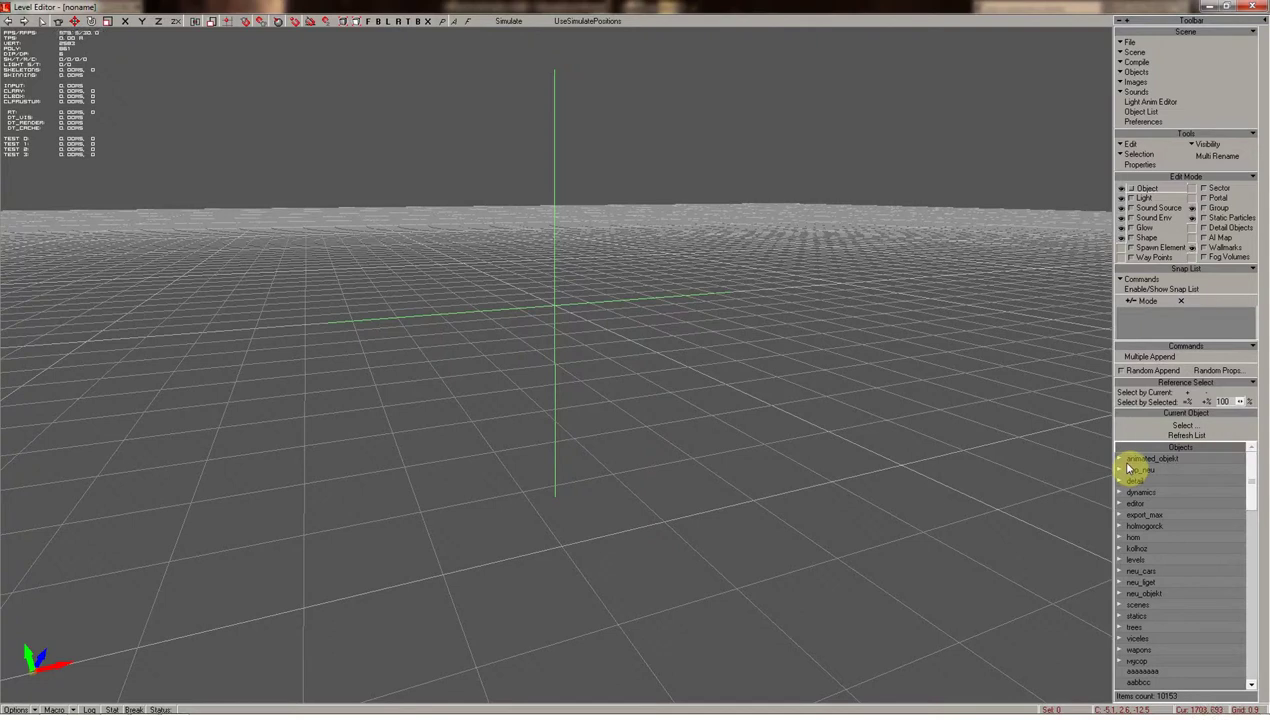
Place export_max\bild_smol back into the scene from the Objects list.
{"action": "left_click", "coordinate": [1120, 516]}
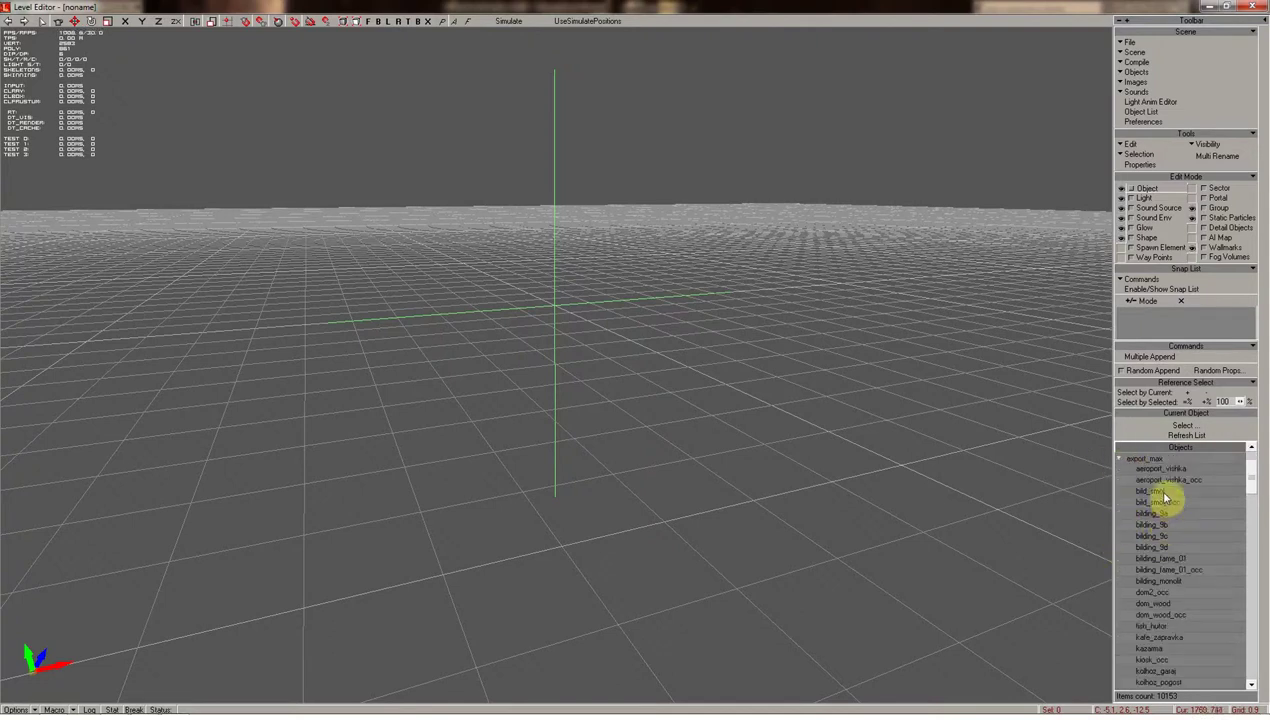
{"action": "left_click", "coordinate": [1163, 496]}
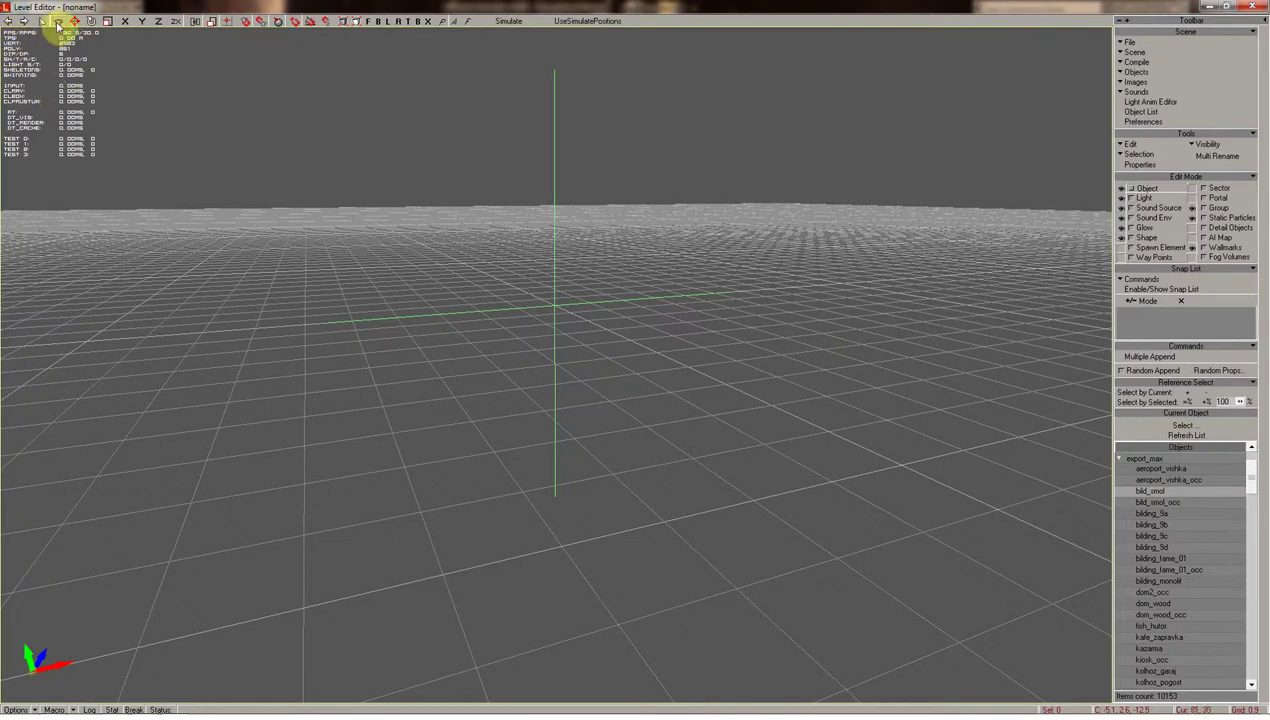
{"action": "left_click", "coordinate": [549, 312]}
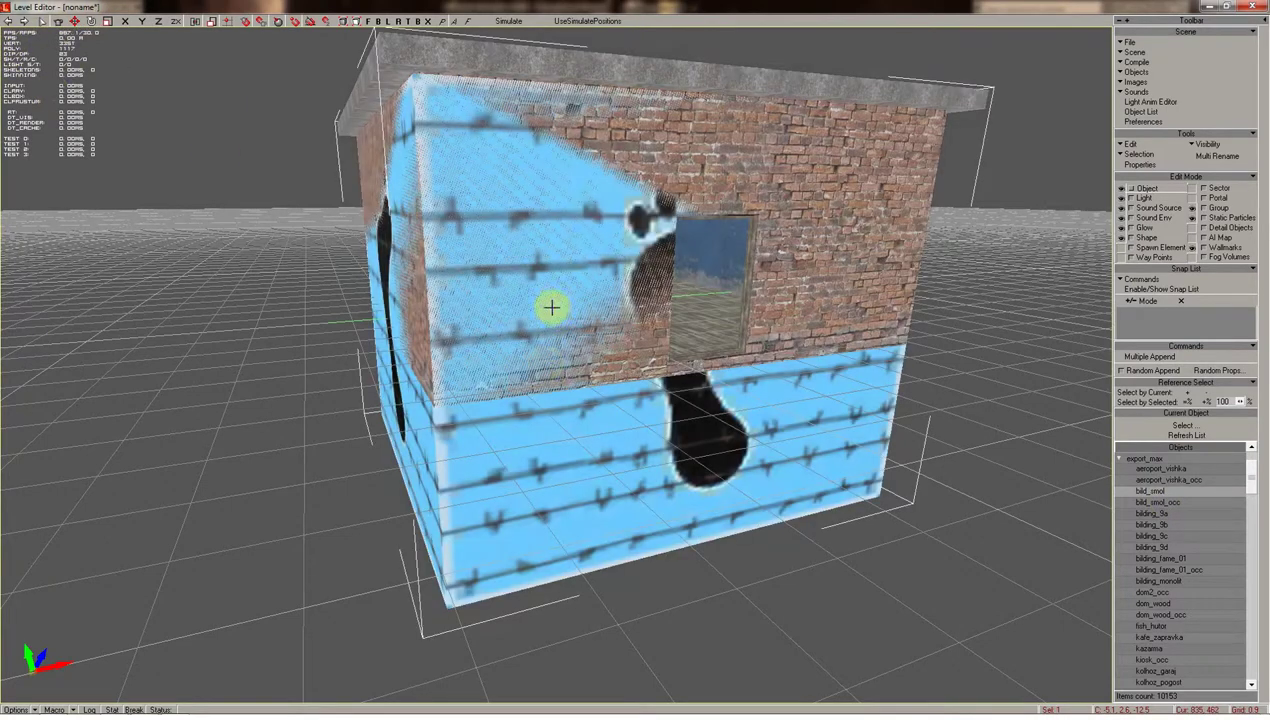
{"action": "middle_click_drag", "start_coordinate": [549, 312], "coordinate": [1113, 215]}
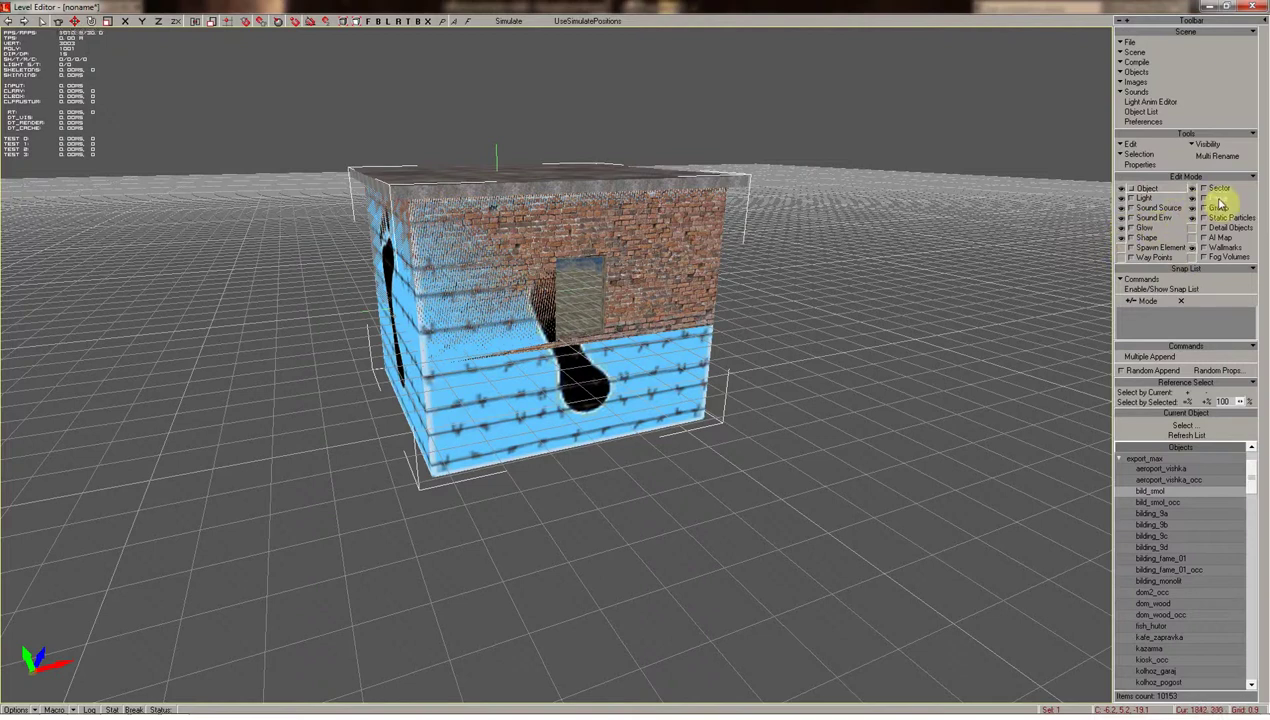
Switch to Sector edit mode and inspect the building's interior room.
{"action": "left_click", "coordinate": [1219, 191]}
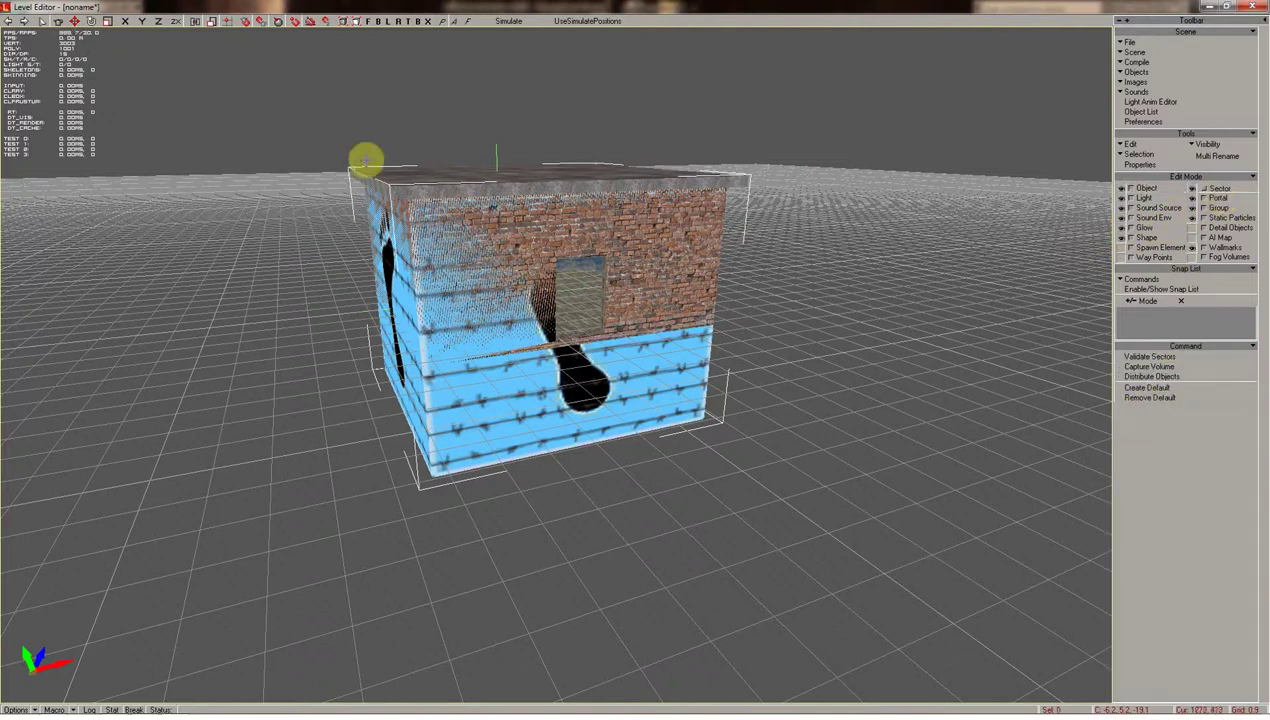
{"action": "left_click", "coordinate": [59, 21]}
{"action": "scroll", "coordinate": [537, 457], "scroll_direction": "up", "scroll_amount": 3}
{"action": "scroll", "coordinate": [537, 457], "scroll_direction": "up", "scroll_amount": 5}
{"action": "scroll", "coordinate": [537, 457], "scroll_direction": "up", "scroll_amount": 3}
{"action": "scroll", "coordinate": [537, 457], "scroll_direction": "up", "scroll_amount": 3}
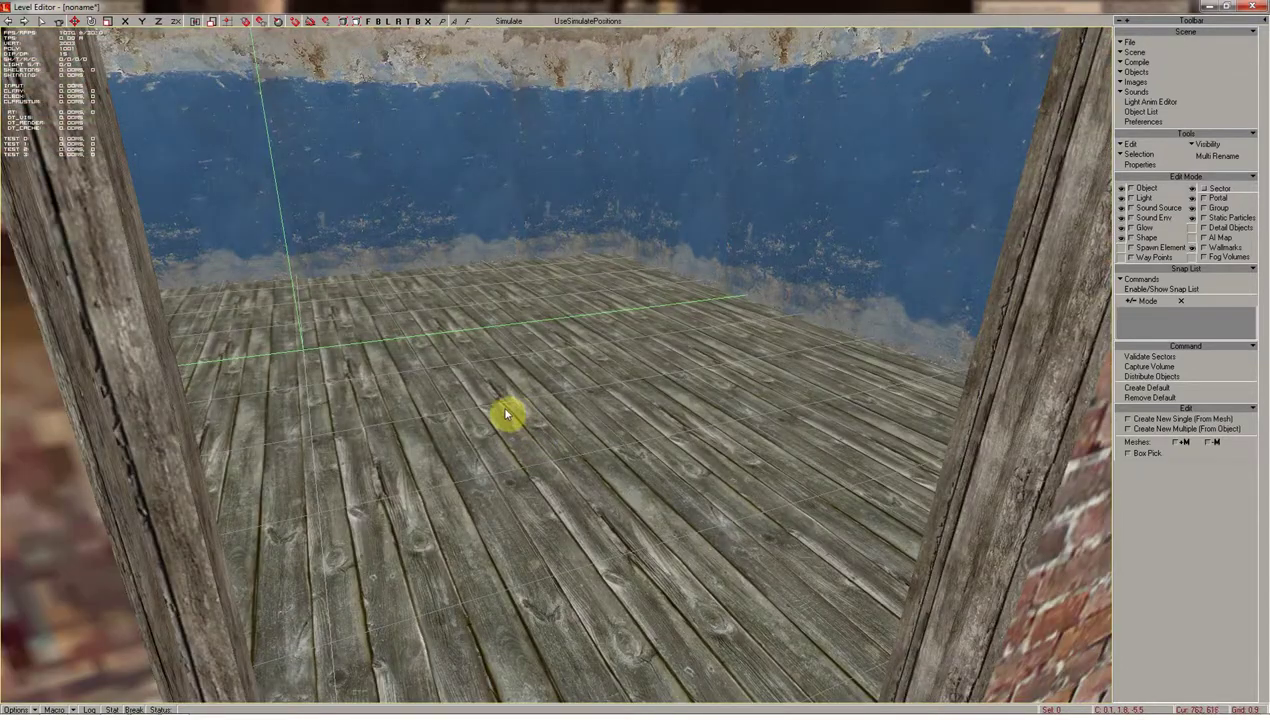
{"action": "left_click_drag", "start_coordinate": [533, 482], "coordinate": [1090, 450], "text": "shift"}
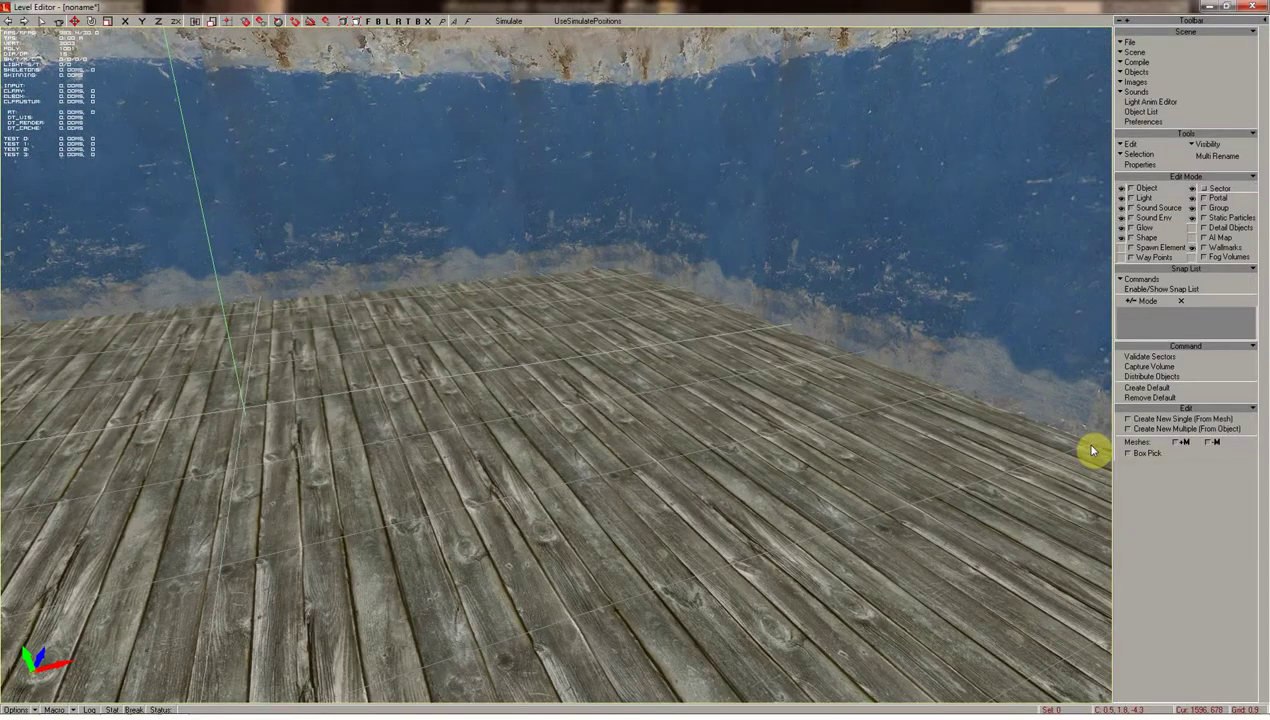
{"action": "left_click", "coordinate": [491, 424]}
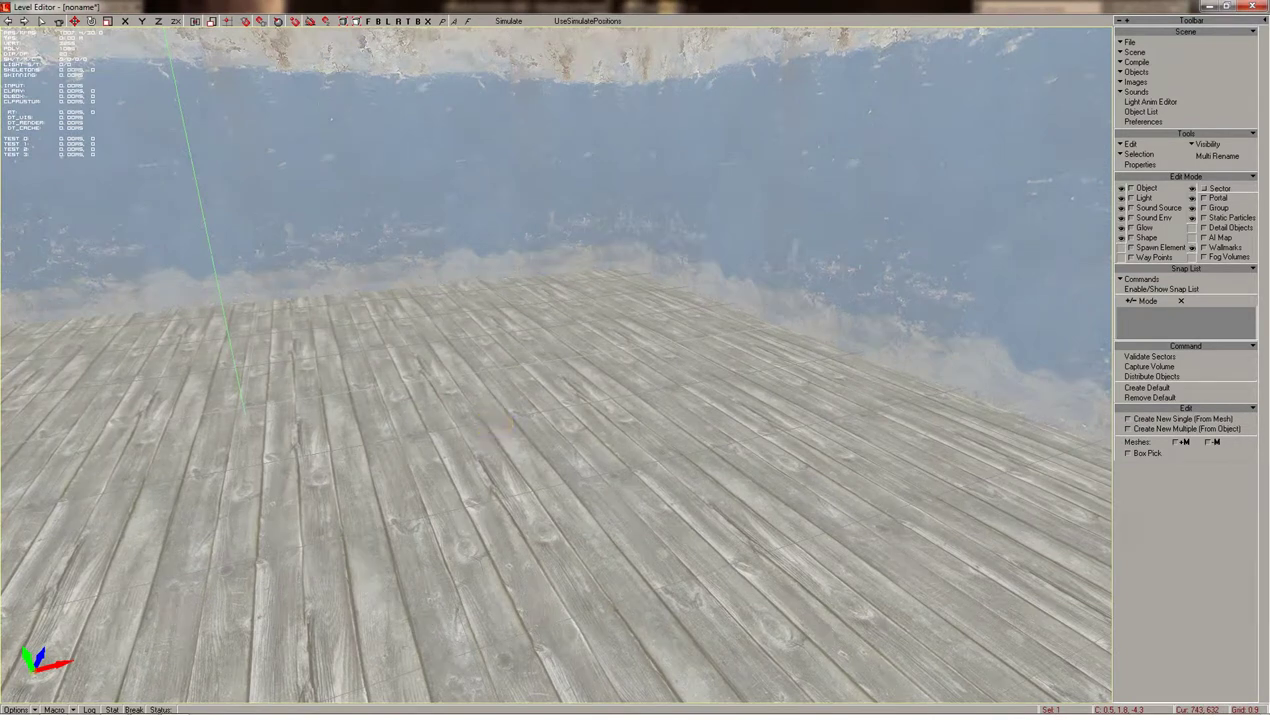
{"action": "key", "text": "shift+a"}
{"action": "left_click_drag", "start_coordinate": [673, 405], "coordinate": [966, 428], "text": "shift"}
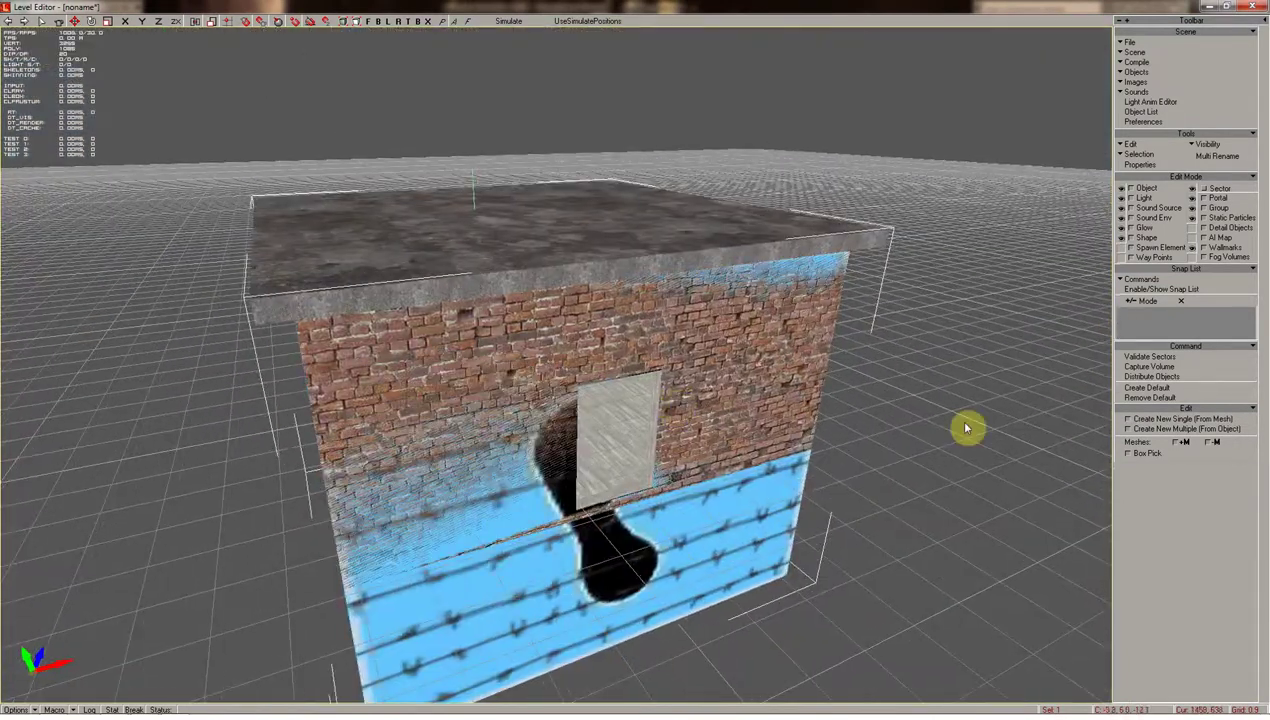
Create the default sector, tinting the bild_smol hut red.
{"action": "left_click", "coordinate": [1162, 397]}
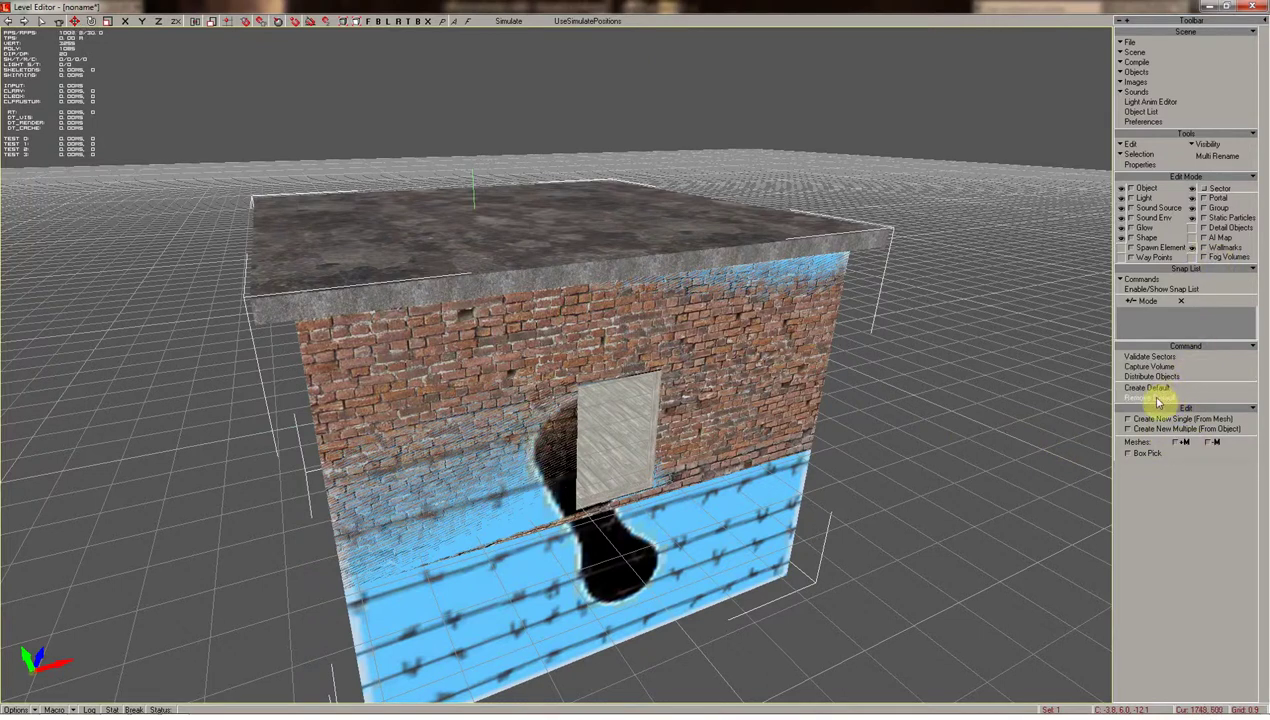
{"action": "middle_click_drag", "start_coordinate": [893, 344], "coordinate": [860, 350]}
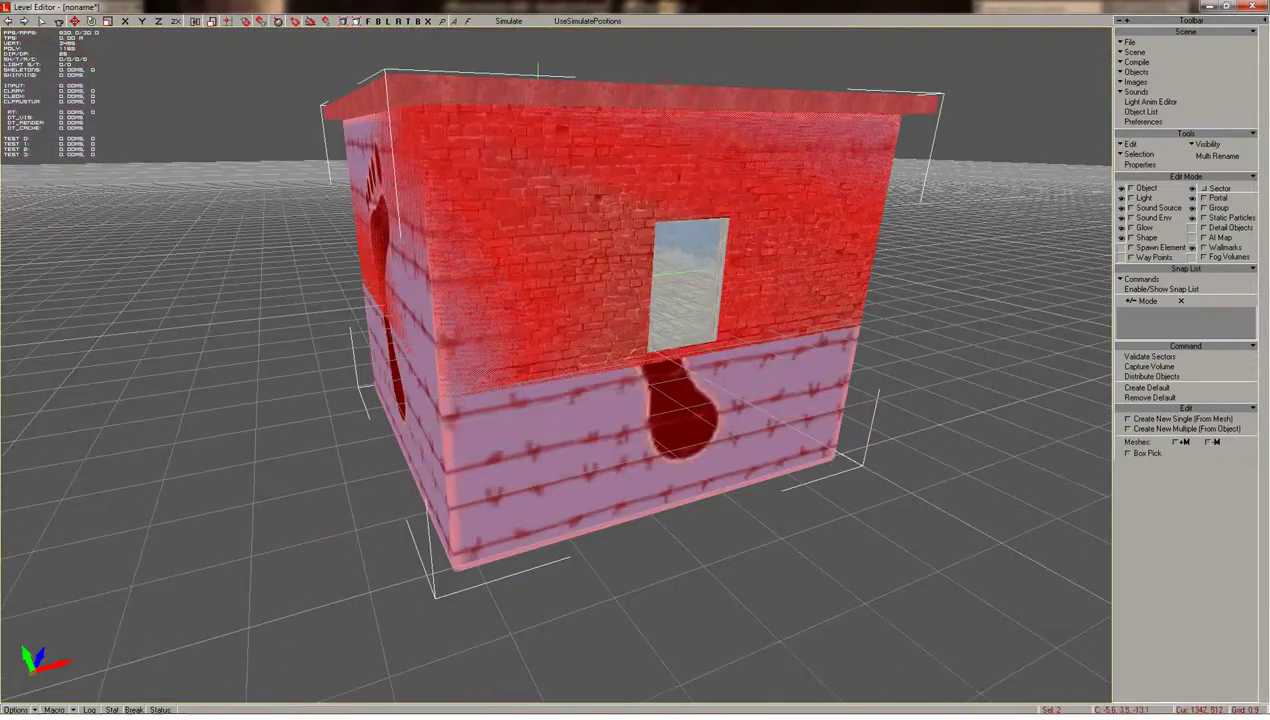
{"action": "scroll", "coordinate": [640, 400], "scroll_direction": "up", "scroll_amount": 5}
{"action": "scroll", "coordinate": [640, 400], "scroll_direction": "up", "scroll_amount": 5}
{"action": "scroll", "coordinate": [640, 400], "scroll_direction": "up", "scroll_amount": 5}
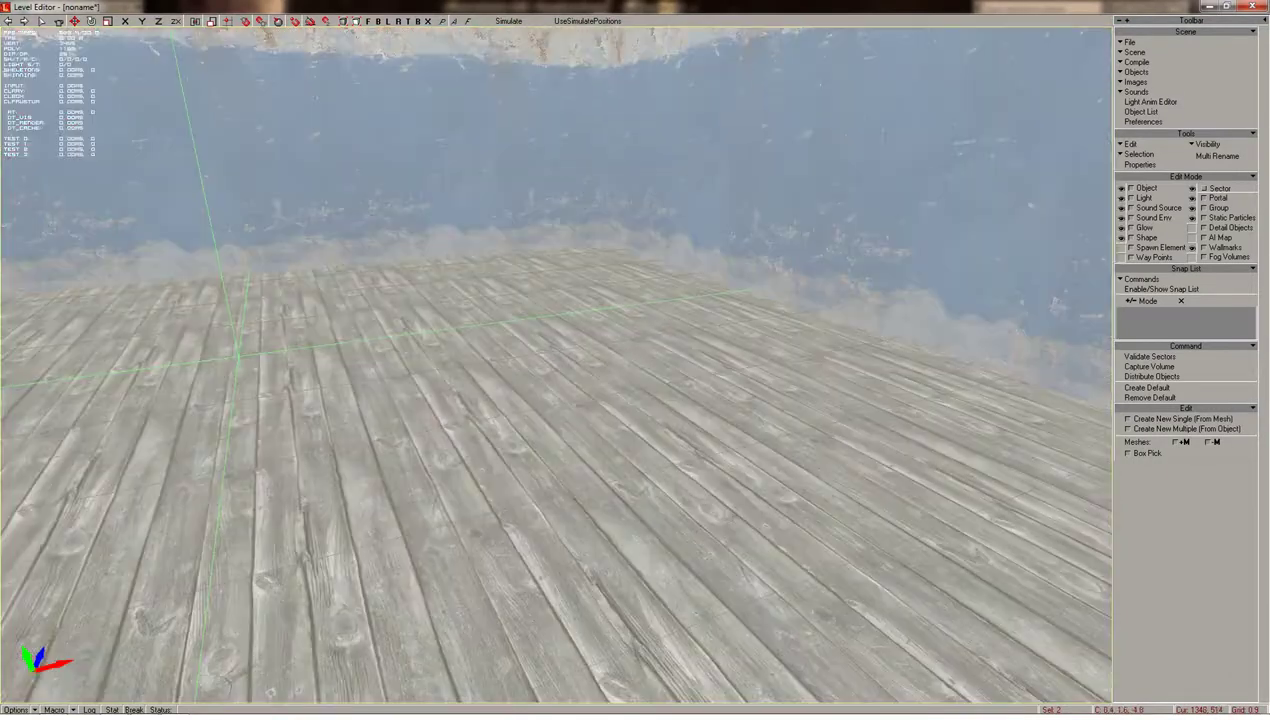
{"action": "scroll", "coordinate": [883, 336], "scroll_direction": "down", "scroll_amount": 5}
{"action": "scroll", "coordinate": [883, 336], "scroll_direction": "down", "scroll_amount": 3}
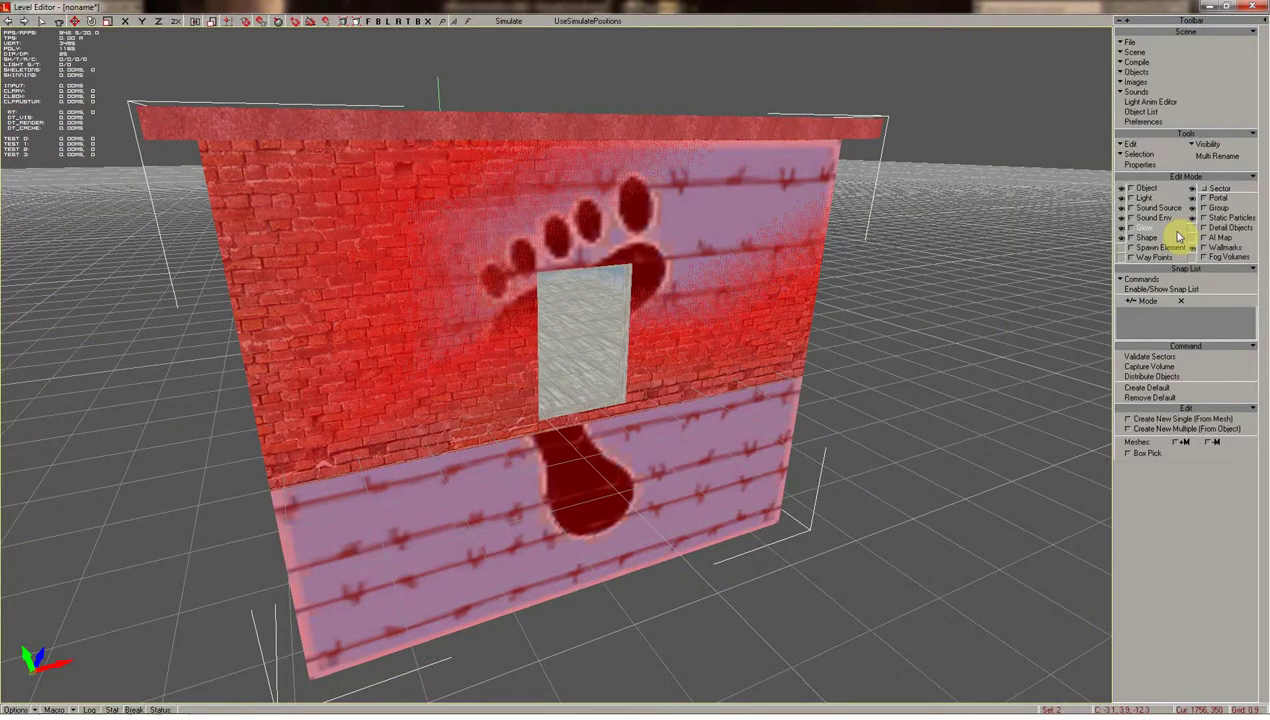
In Portal mode, compute all portals and inspect the red portal filling the doorway.
{"action": "left_click", "coordinate": [1216, 199]}
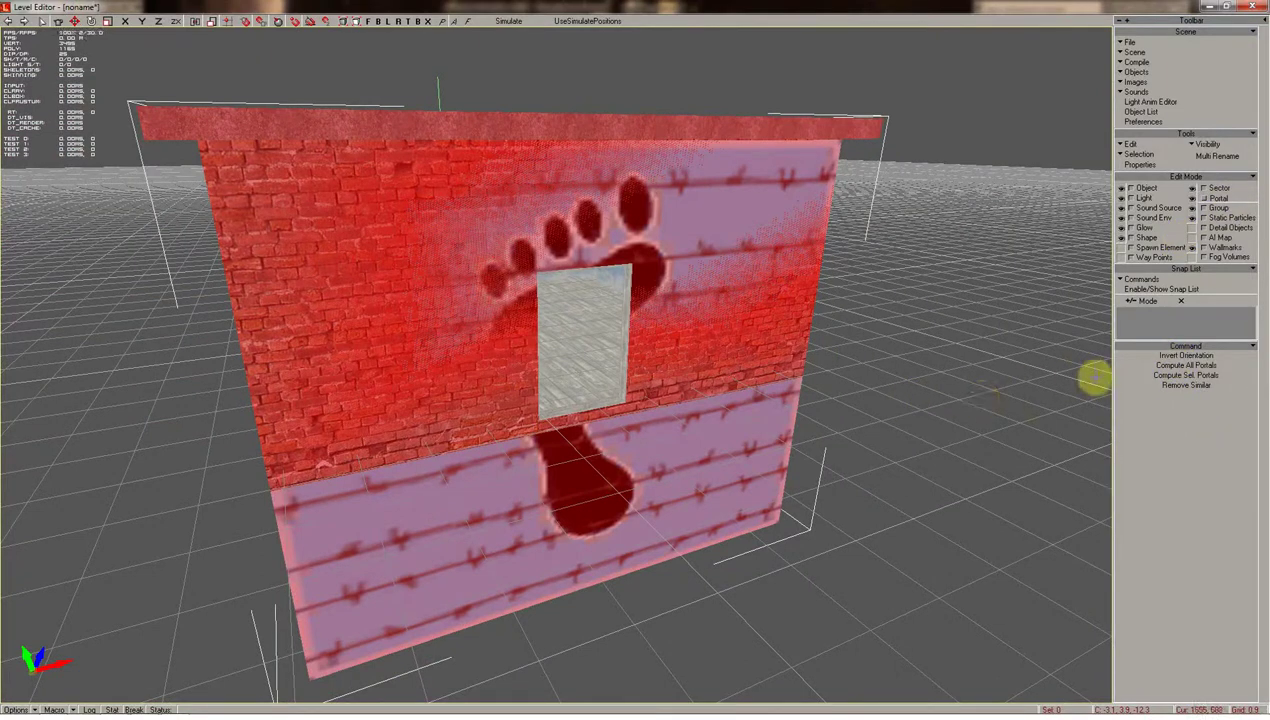
{"action": "left_click", "coordinate": [1166, 366]}
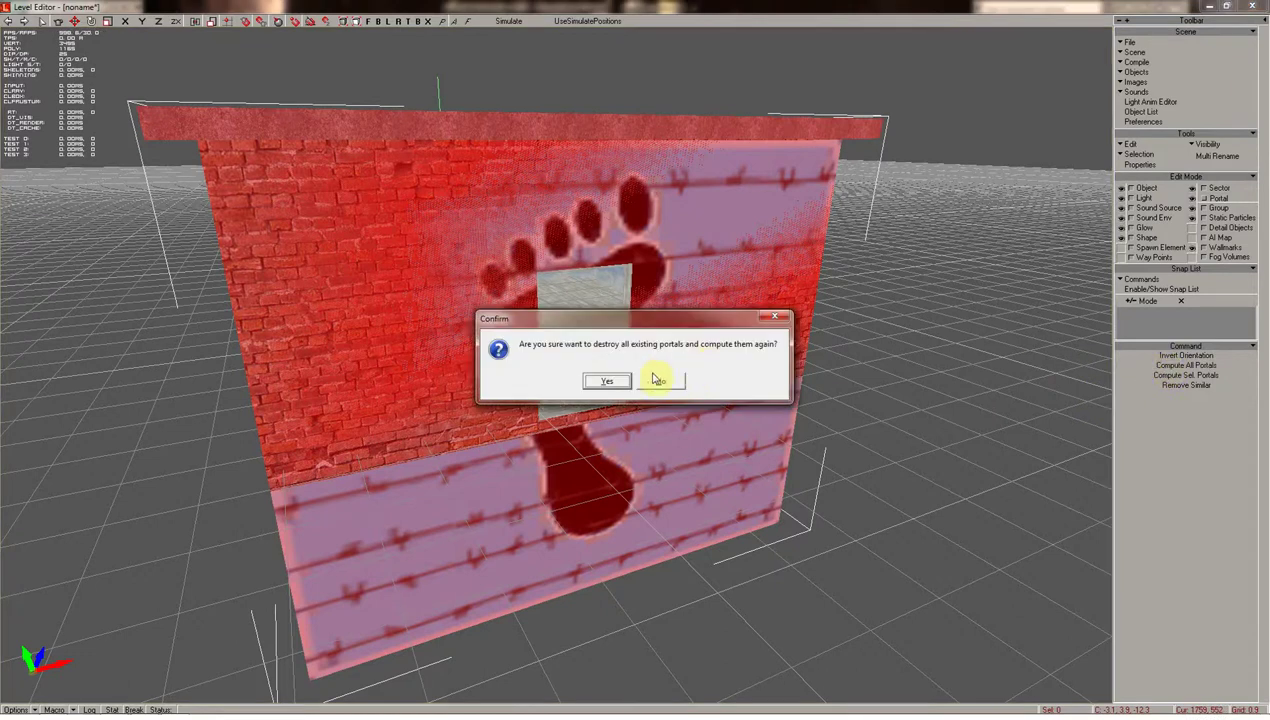
{"action": "left_click", "coordinate": [620, 383]}
{"action": "left_click", "coordinate": [632, 381]}
{"action": "middle_click_drag", "start_coordinate": [745, 390], "coordinate": [771, 391]}
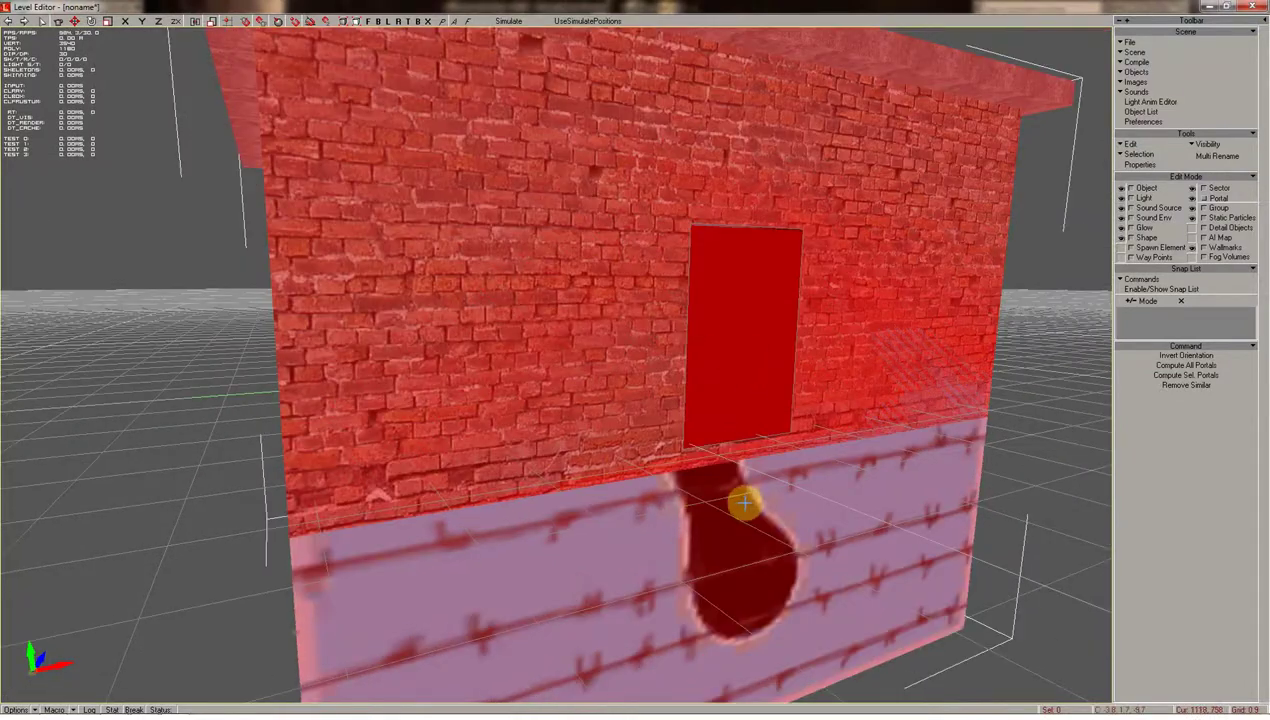
{"action": "mouse_move", "coordinate": [749, 527]}
{"action": "middle_mouse_down"}
{"action": "mouse_move", "coordinate": [696, 541]}
{"action": "mouse_move", "coordinate": [674, 525]}
{"action": "middle_mouse_up"}
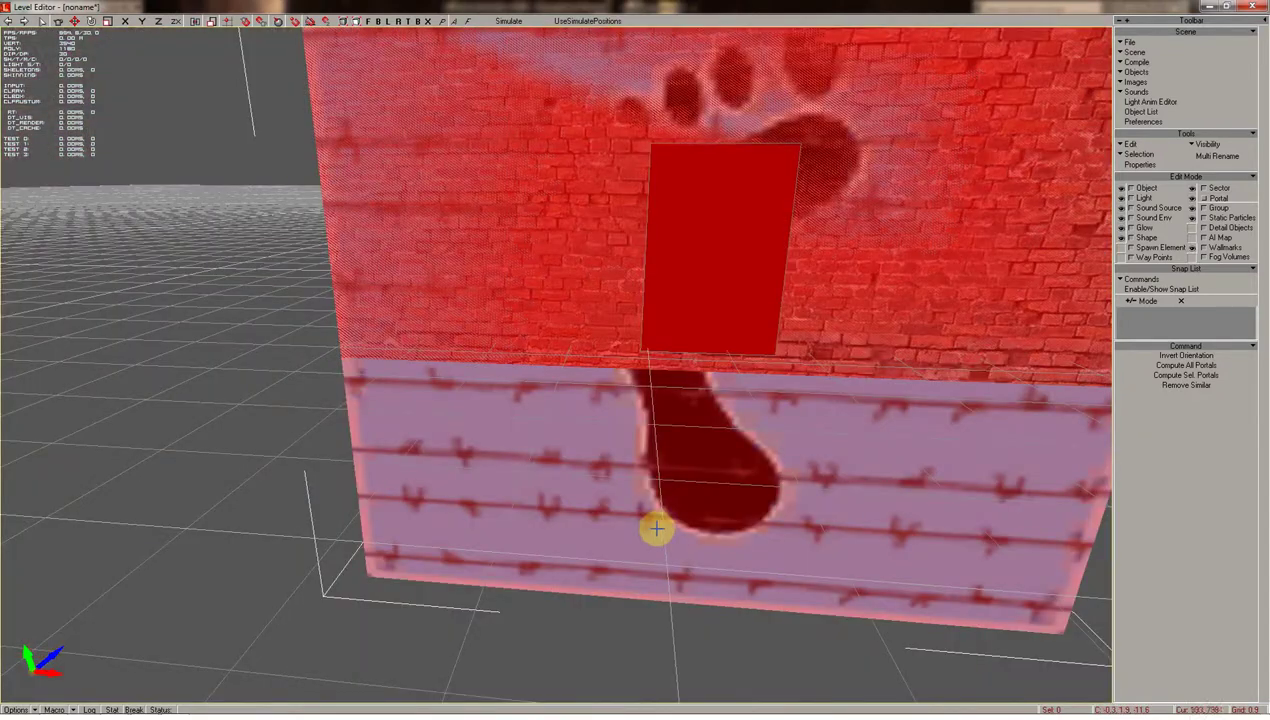
{"action": "middle_click_drag", "start_coordinate": [652, 524], "coordinate": [652, 524]}
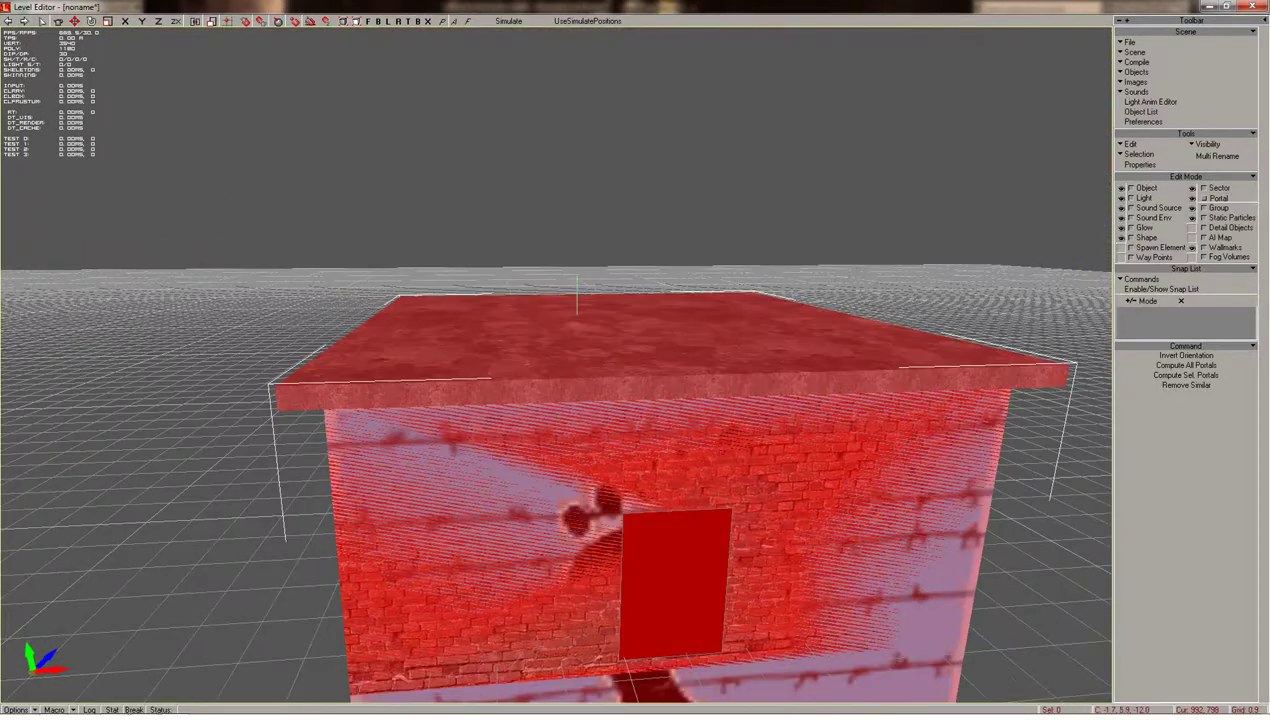
{"action": "middle_click_drag", "start_coordinate": [660, 533], "coordinate": [660, 533]}
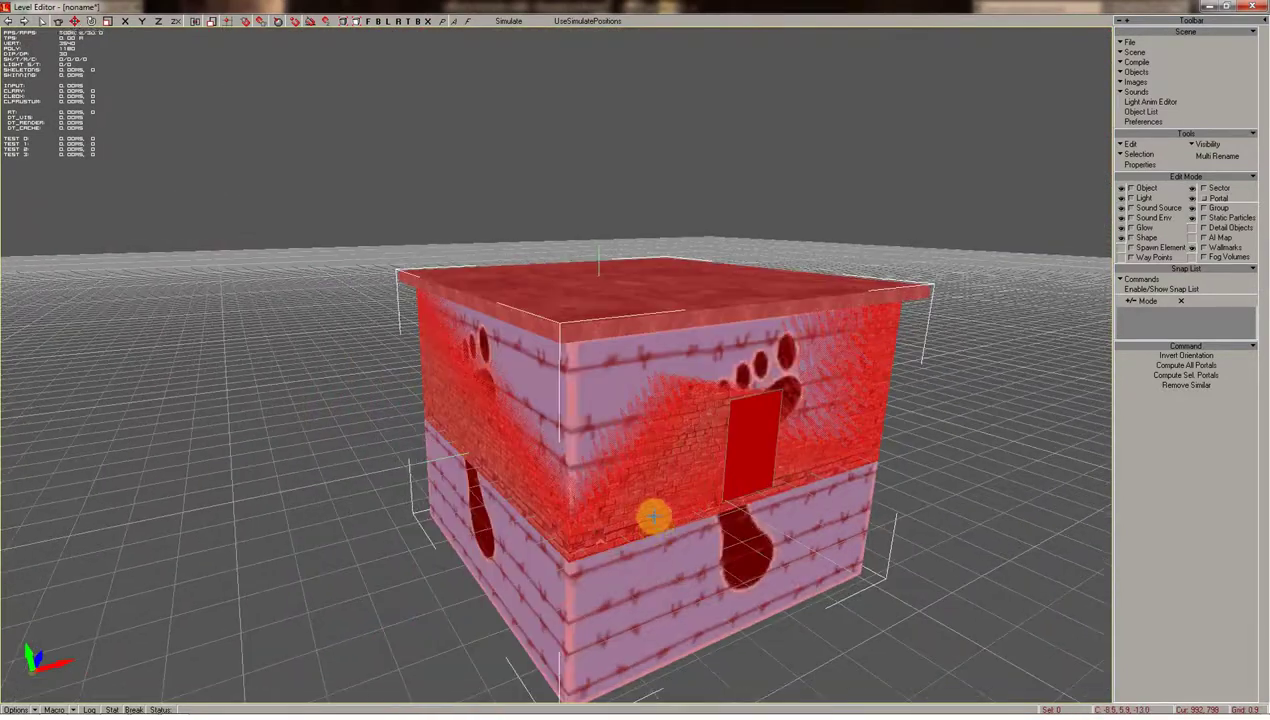